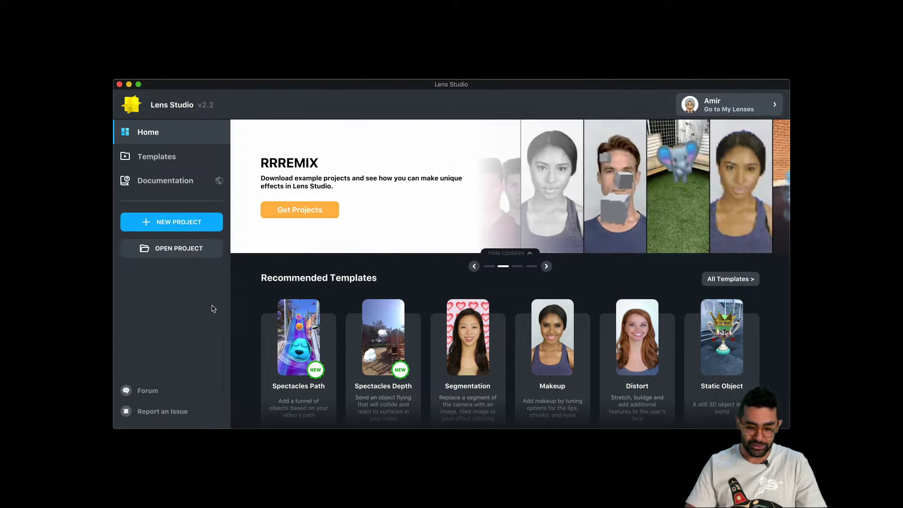
# Step: Browse the recommended templates, show all templates, and open the Hand template
pyautogui.scroll(-2, 245, 323)
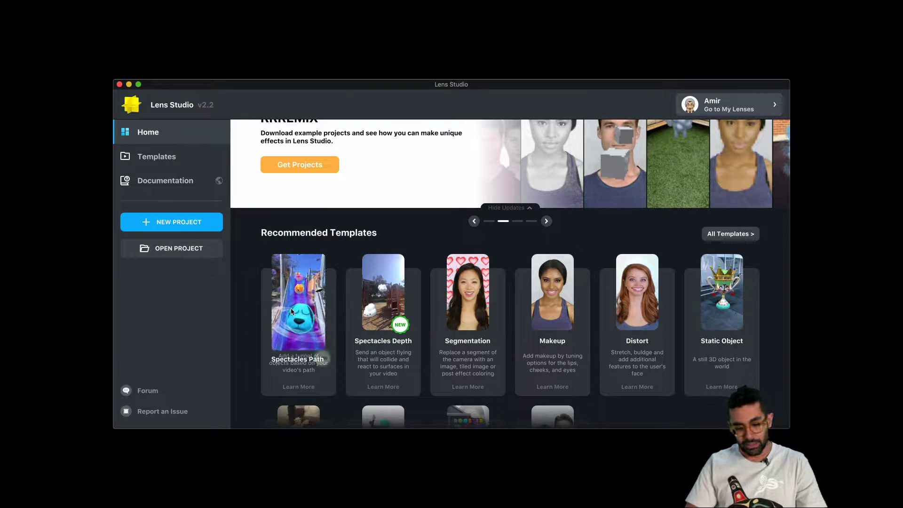
pyautogui.moveTo(383, 298)
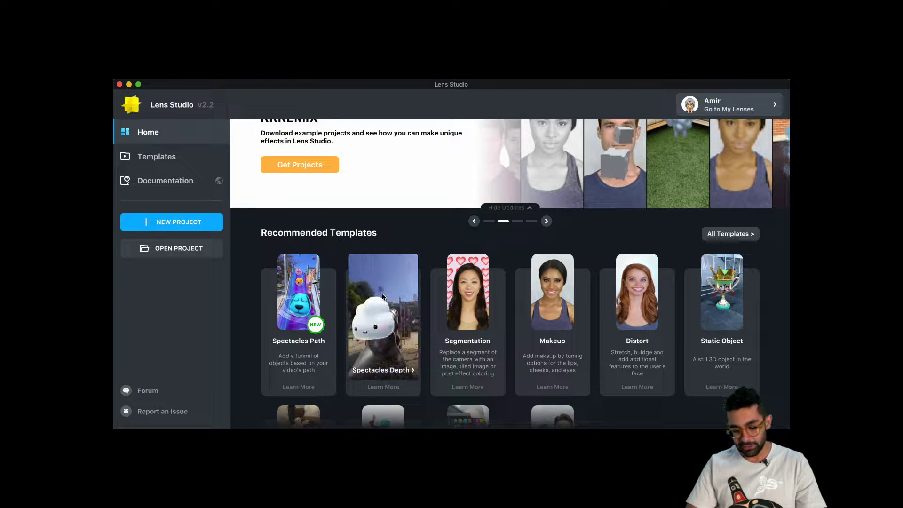
pyautogui.moveTo(305, 285)
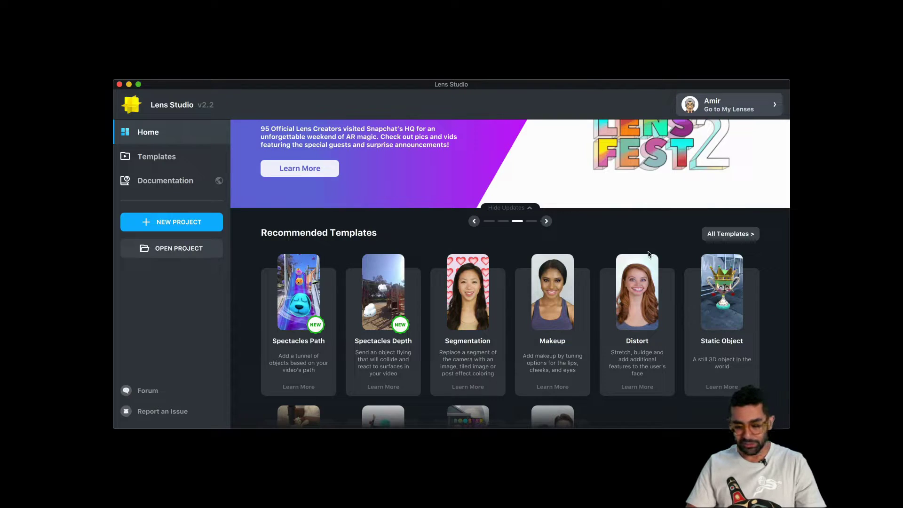
pyautogui.click(746, 234)
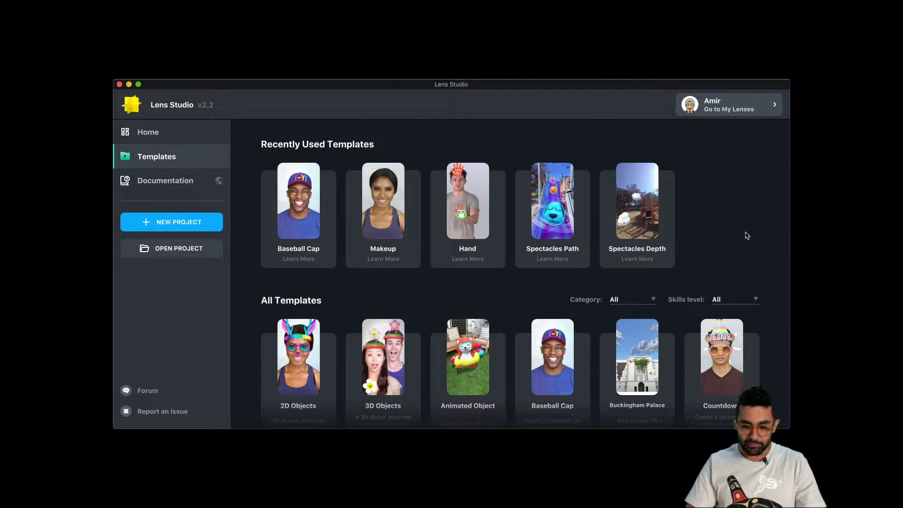
pyautogui.click(450, 216)
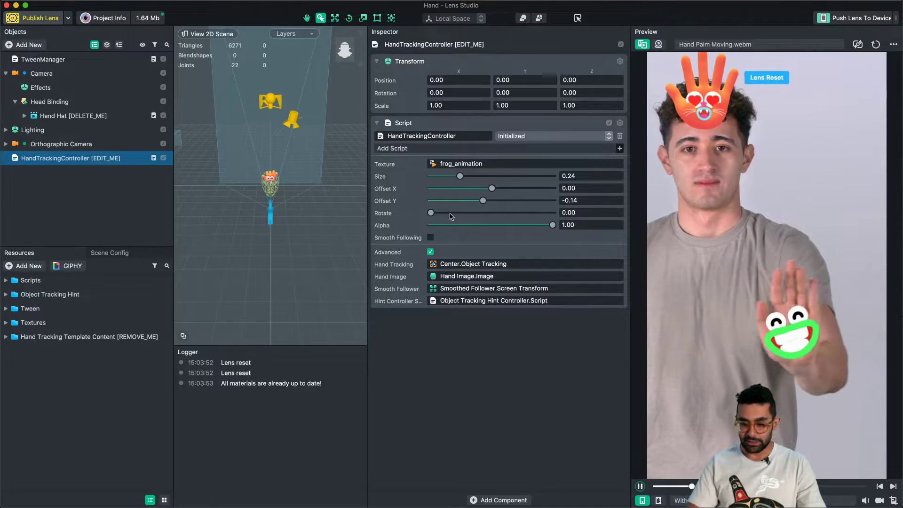
# Step: Switch the preview to the live webcam feed and set its device simulation to iPhone X
pyautogui.click(658, 44)
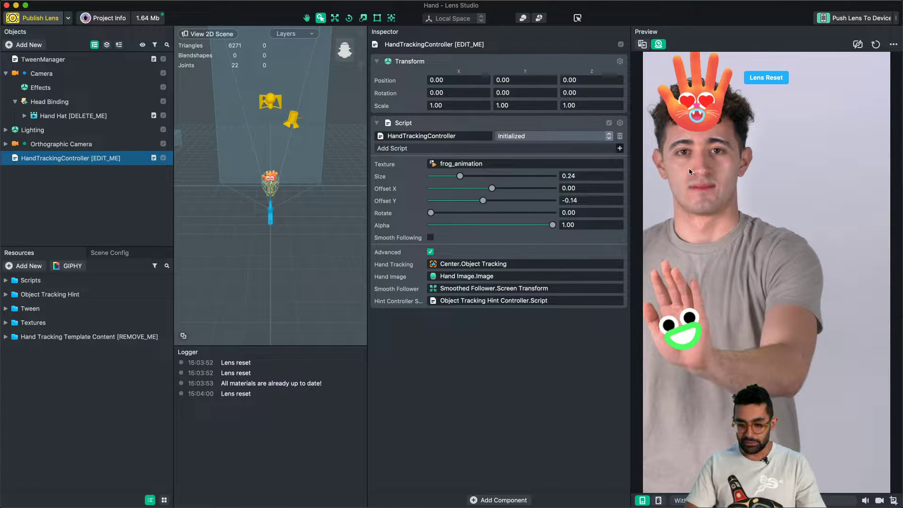
pyautogui.click(685, 500)
pyautogui.click(648, 365)
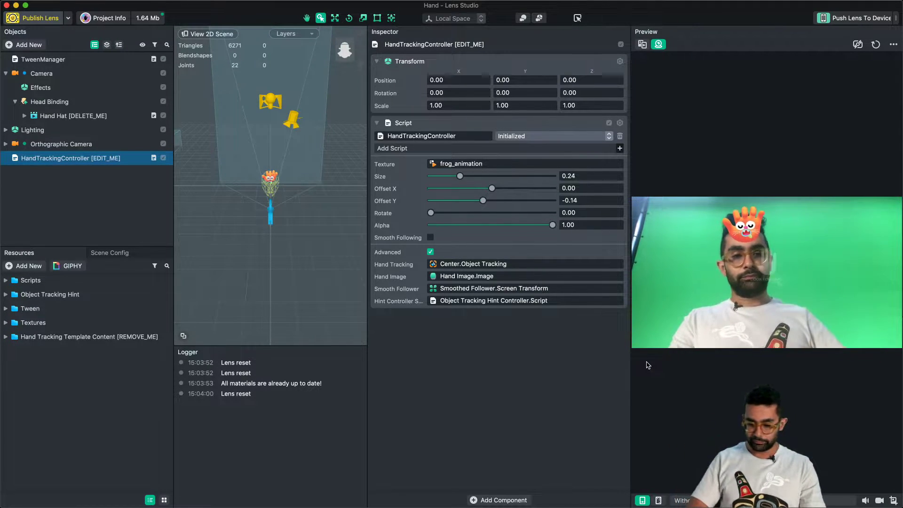
pyautogui.click(687, 501)
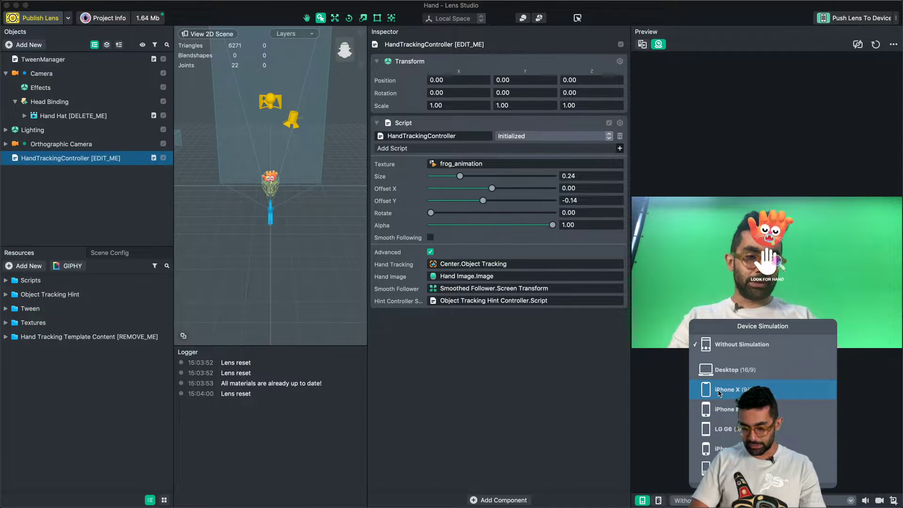
pyautogui.click(720, 392)
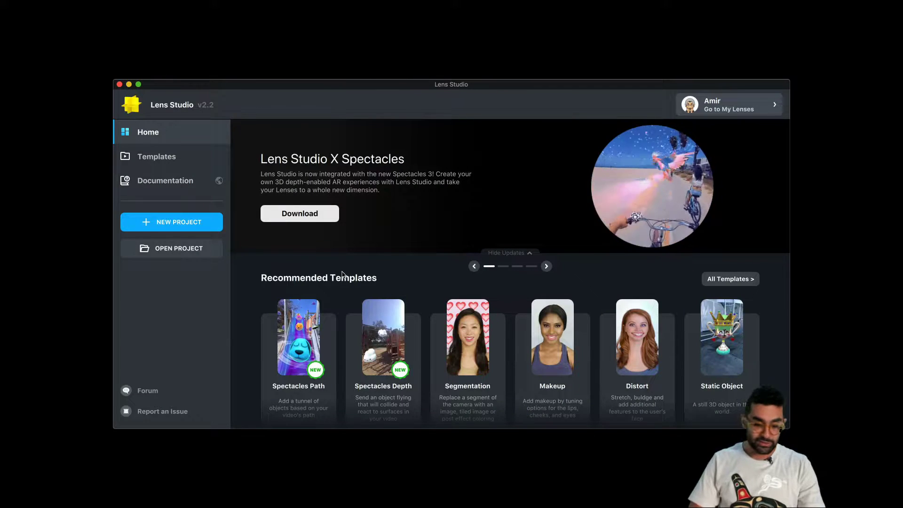
# Step: Open the Spectacles Depth template from the recommended templates on the home page
pyautogui.scroll(-2, 343, 275)
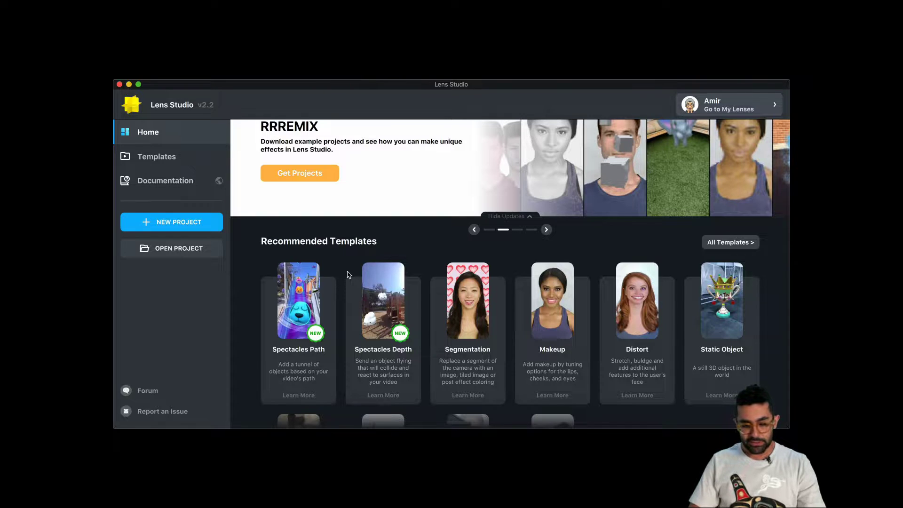
pyautogui.moveTo(357, 274)
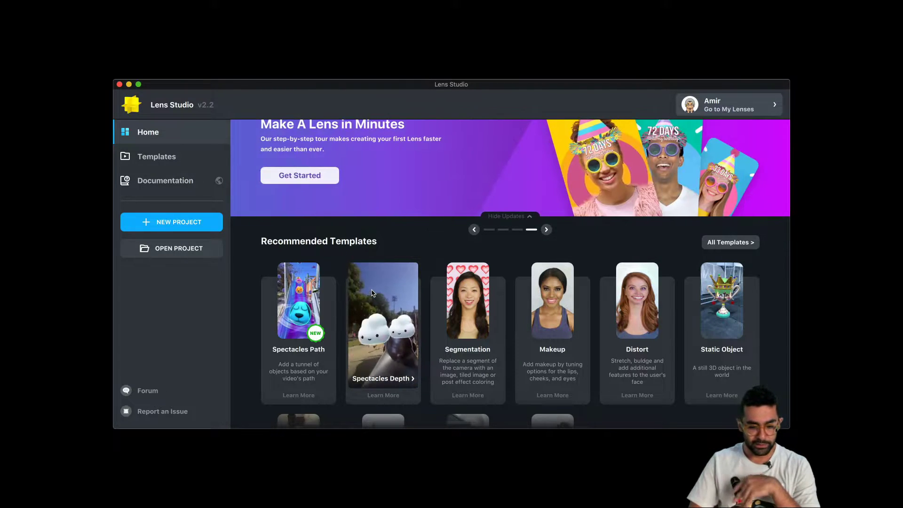
pyautogui.click(371, 293)
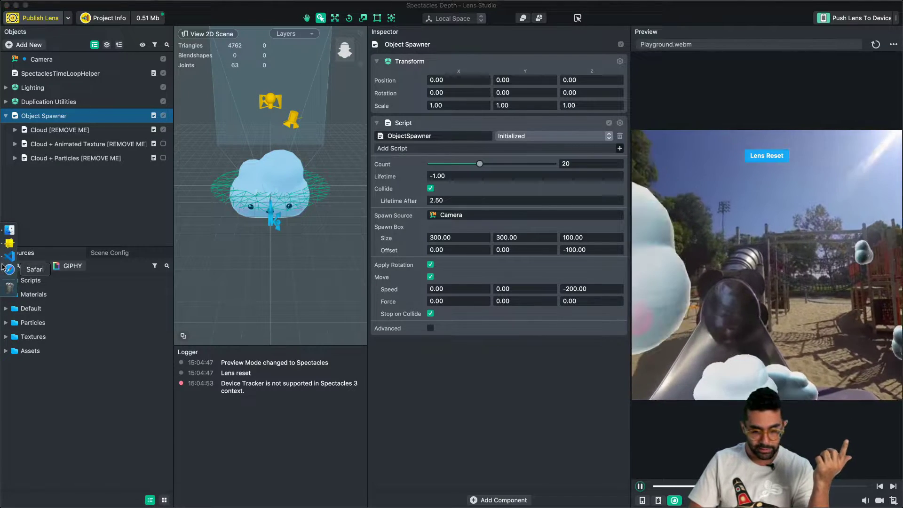
# Step: Switch to Safari, open lensstudio.snapchat.com, and examine the template guides in the Reference section
pyautogui.click(8, 269)
pyautogui.write('lensstudio.snapchat.com')
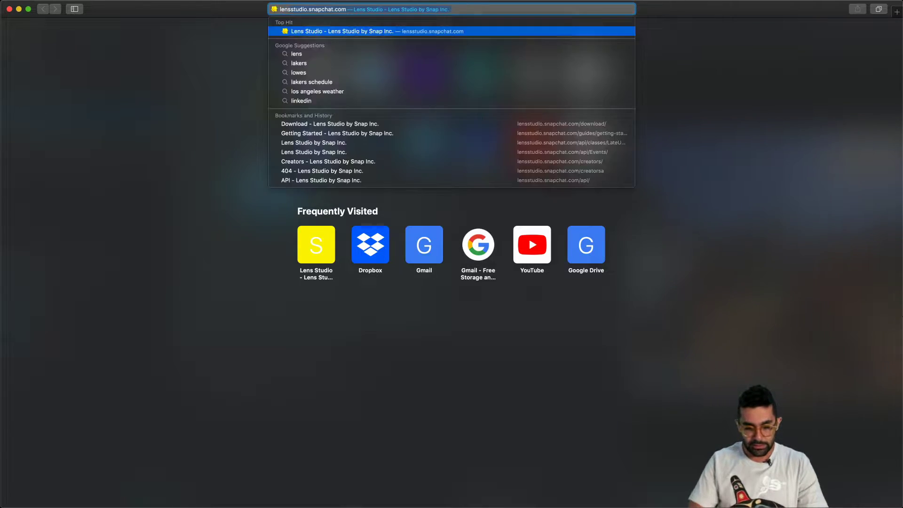
pyautogui.press('Return')
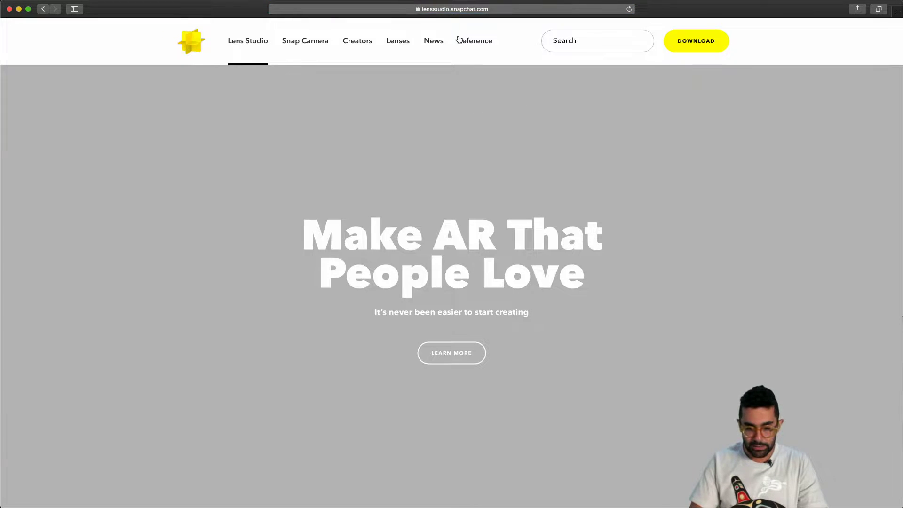
pyautogui.moveTo(480, 40)
pyautogui.click(478, 66)
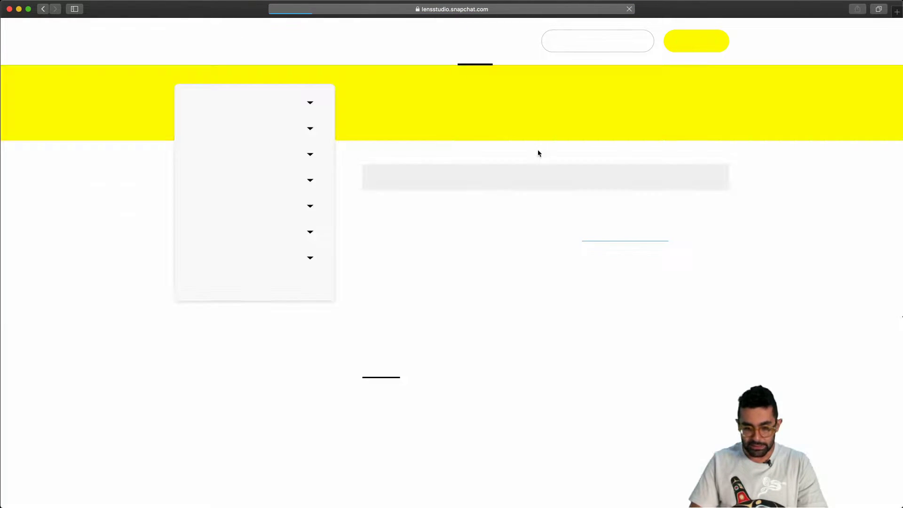
pyautogui.scroll(-5, 496, 297)
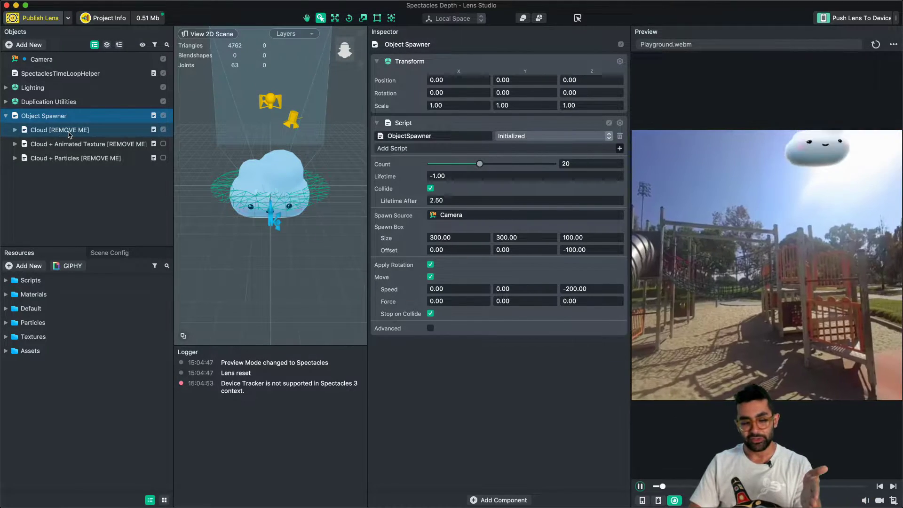
# Step: Replace the three cloud objects under Object Spawner with a new Sphere
pyautogui.click(60, 131)
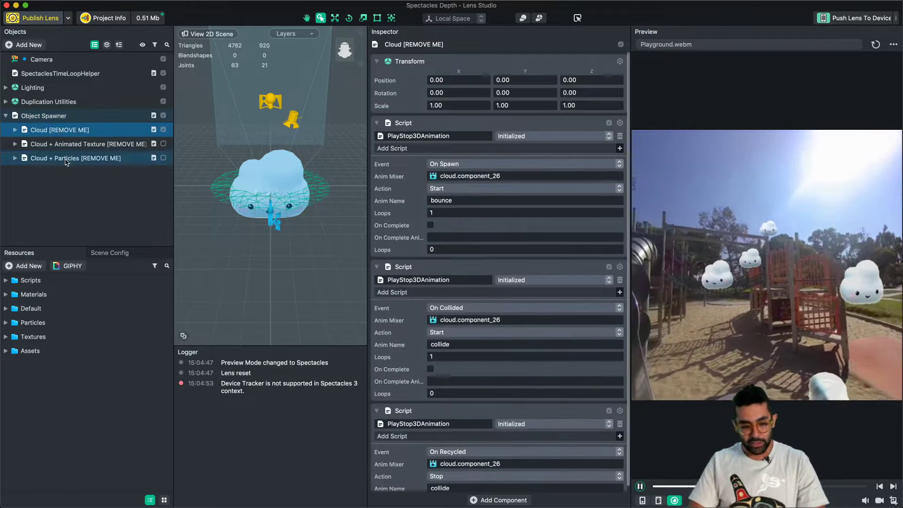
pyautogui.press('Delete')
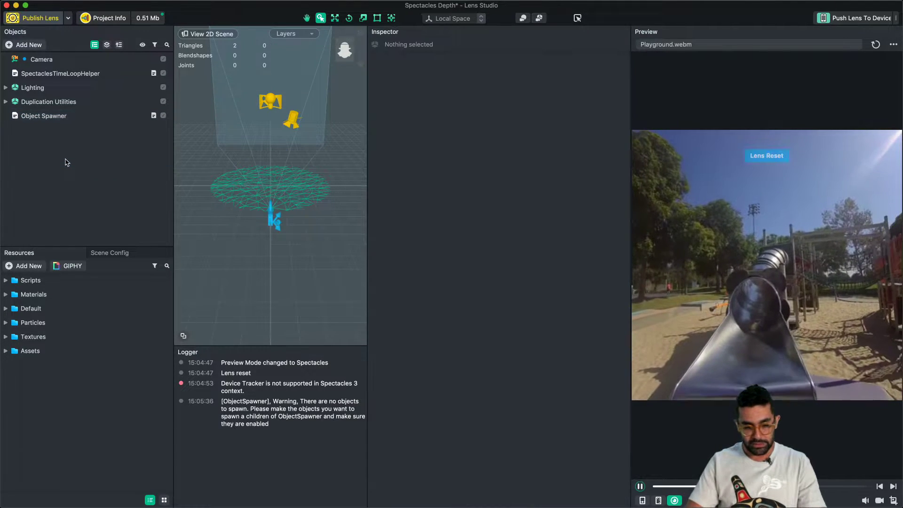
pyautogui.click(28, 45)
pyautogui.write('sphe')
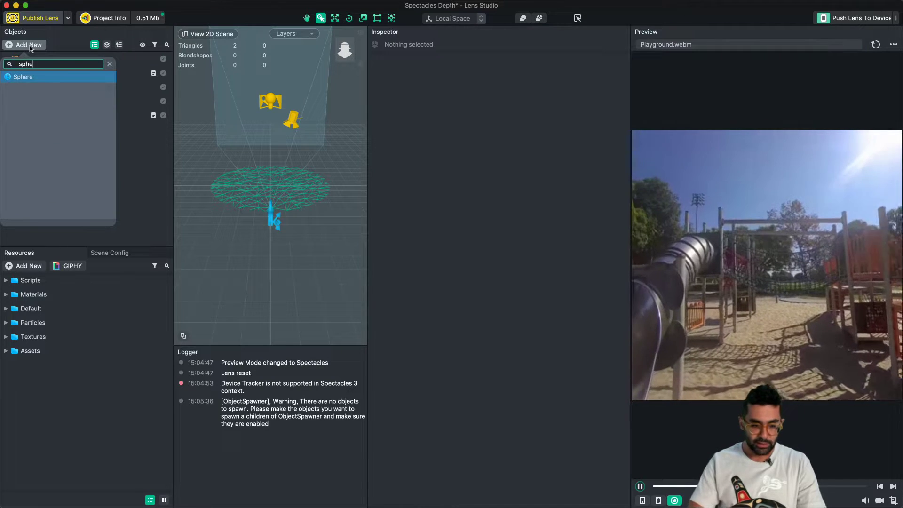
pyautogui.press('Return')
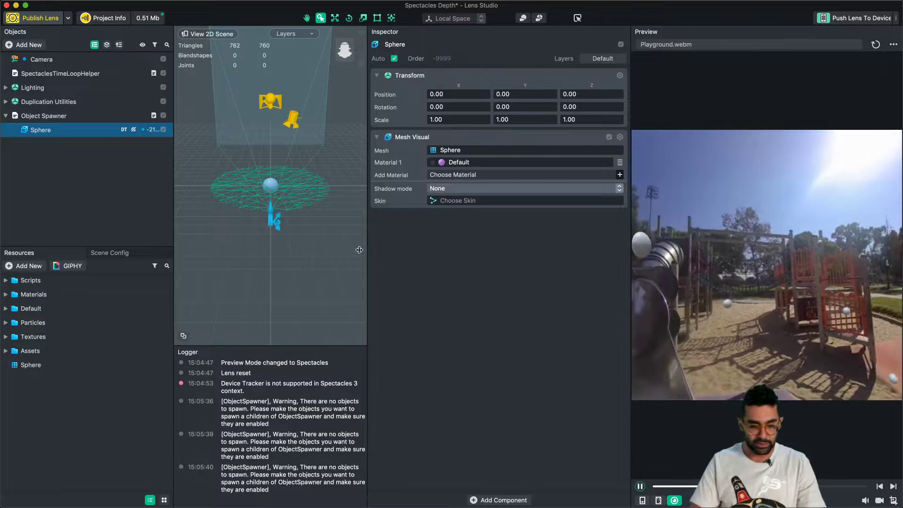
# Step: Set the Object Spawner's Z speed to -400 and its Y force to -400
pyautogui.click(47, 116)
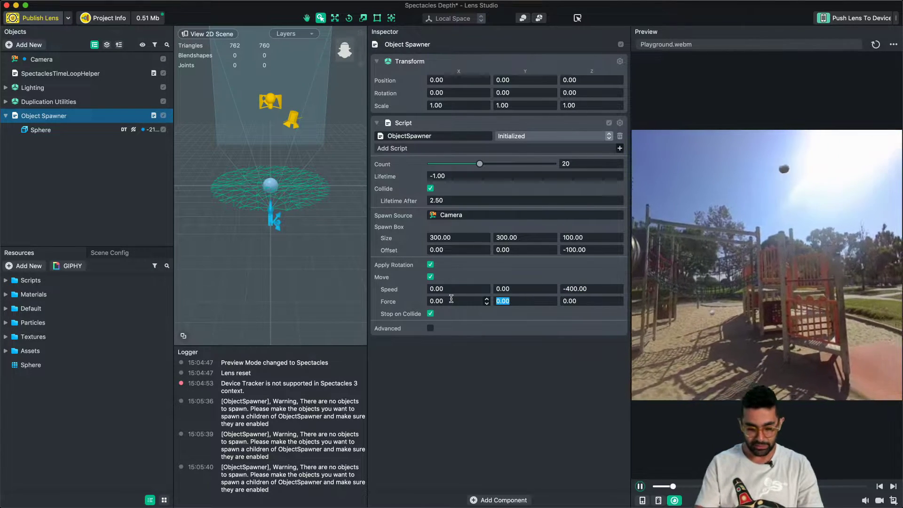
pyautogui.write('-400')
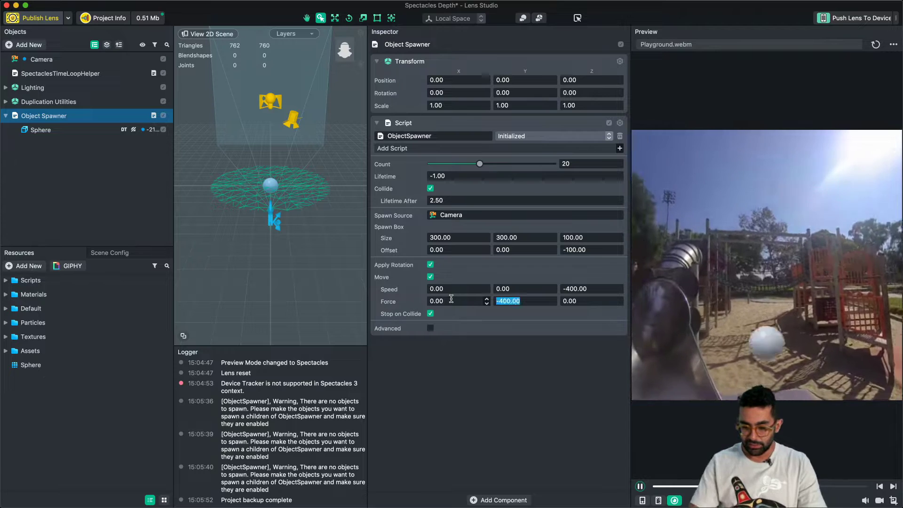
pyautogui.press('Return')
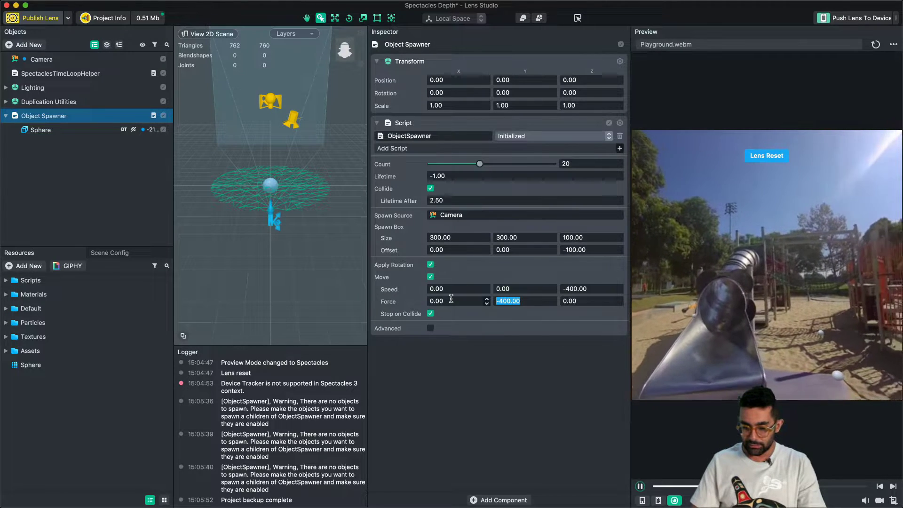
# Step: Delete the Sphere from under Object Spawner
pyautogui.click(38, 133)
pyautogui.moveTo(38, 136); pyautogui.dragTo(73, 151)
pyautogui.press('Delete')
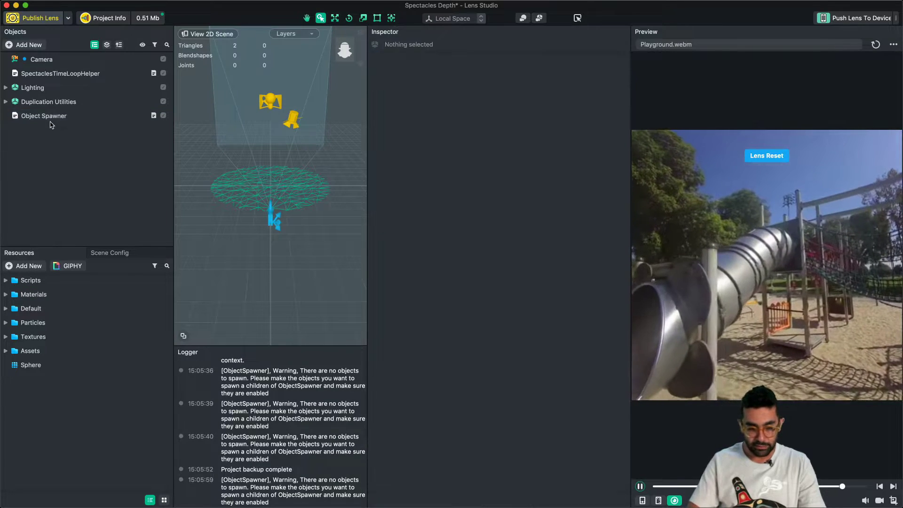
pyautogui.rightClick(49, 117)
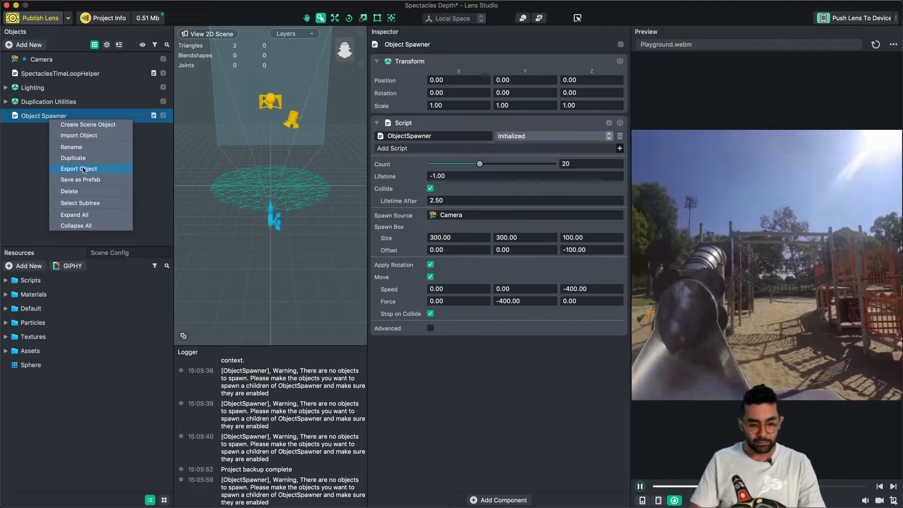
pyautogui.click(83, 169)
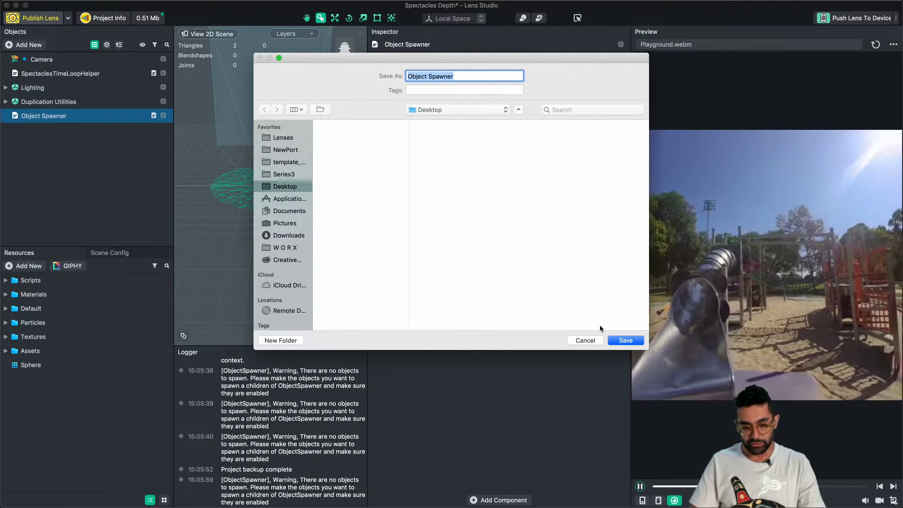
pyautogui.click(585, 341)
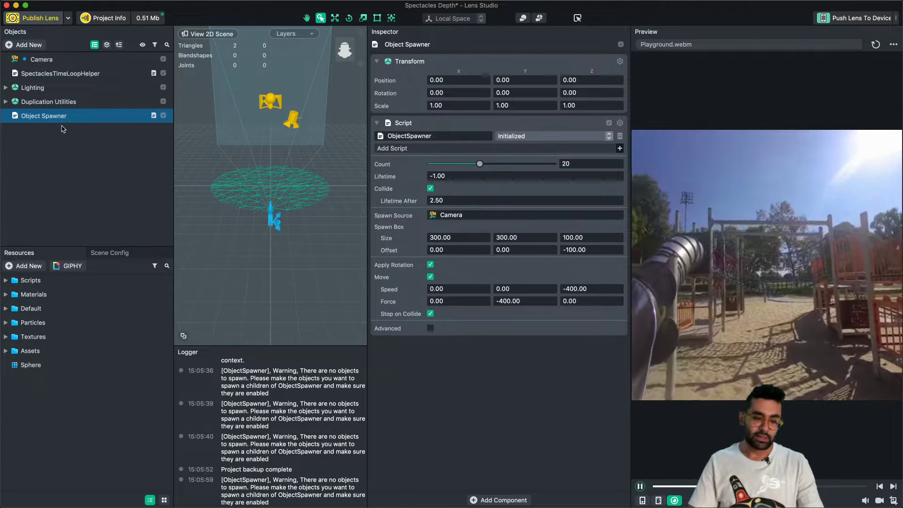
# Step: Export the Object Spawner object to the Desktop under the name Object Spawner
pyautogui.rightClick(48, 121)
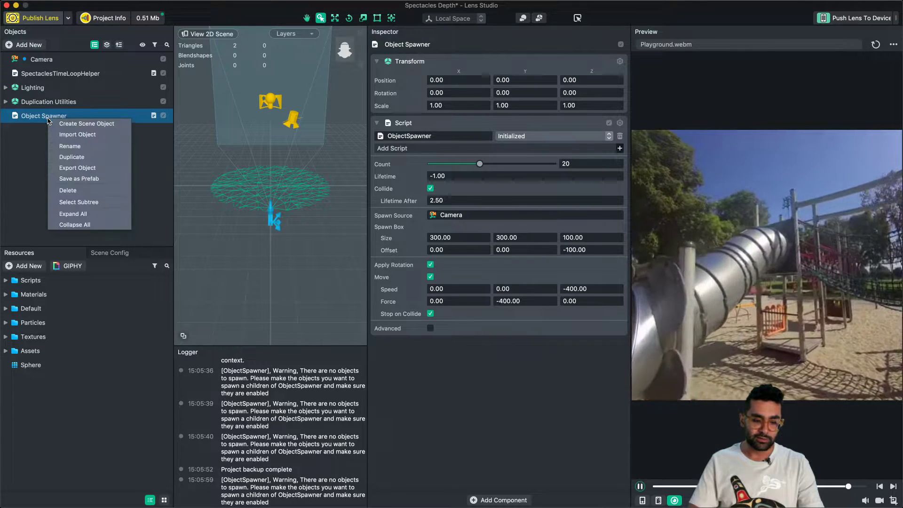
pyautogui.click(76, 168)
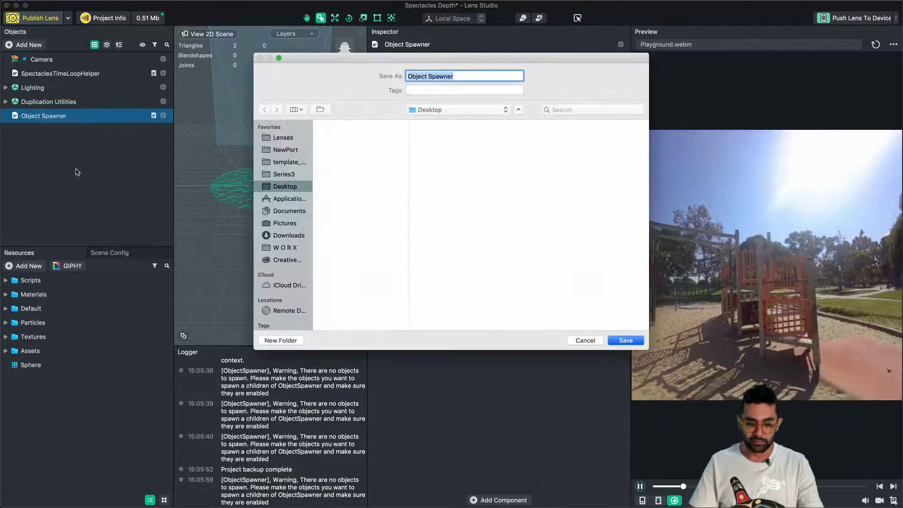
pyautogui.click(624, 341)
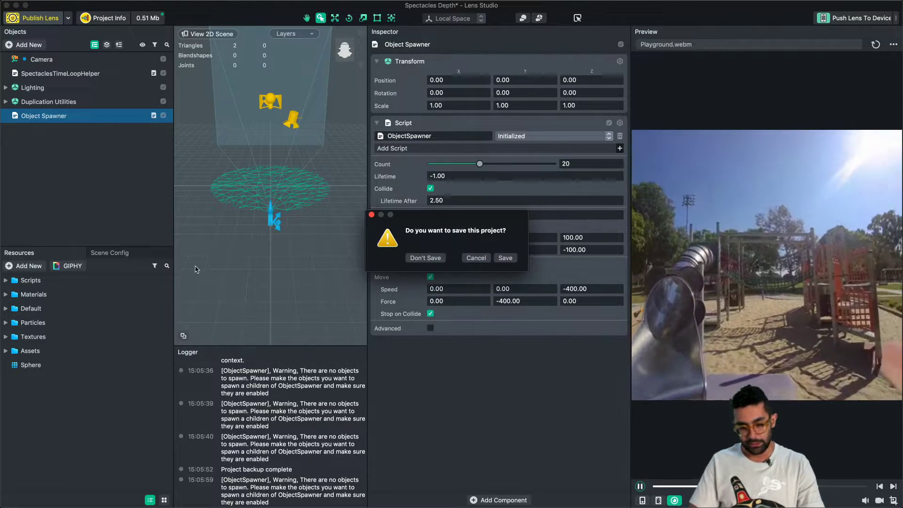
# Step: Discard the template project's unsaved changes and create a new blank project
pyautogui.click(437, 256)
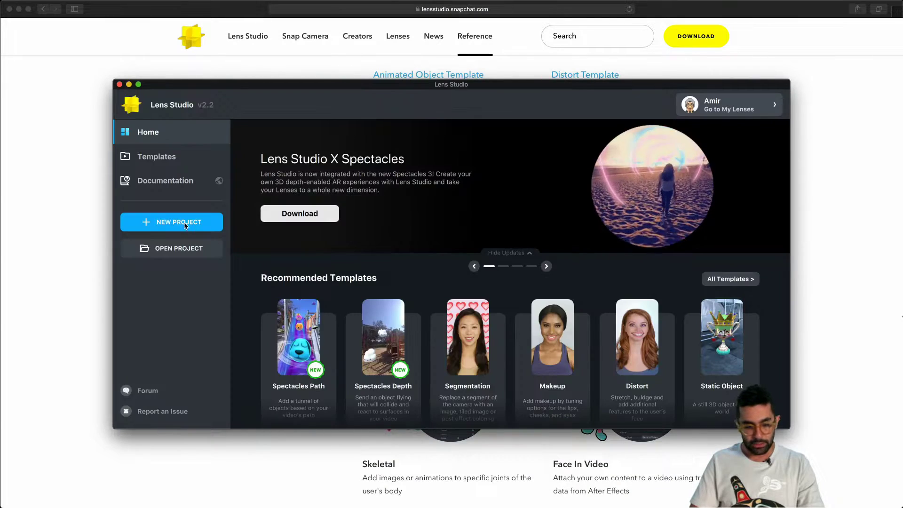
pyautogui.click(175, 222)
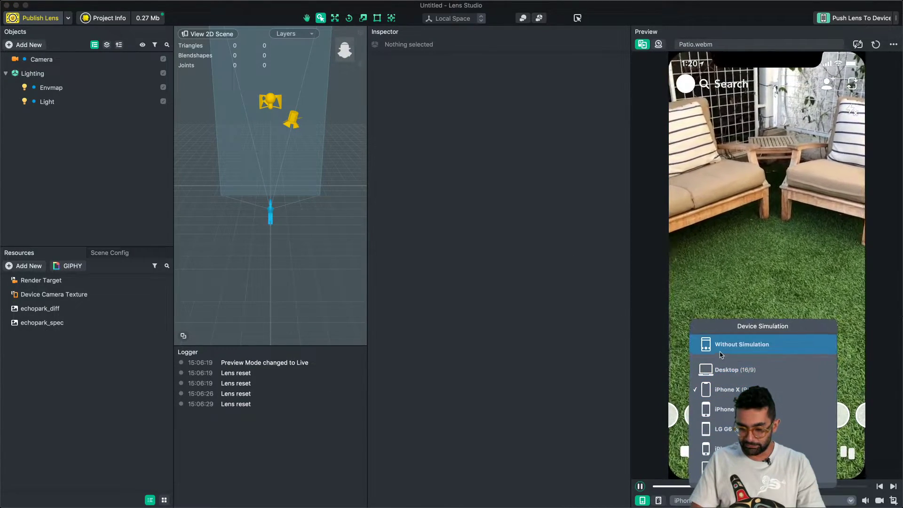
# Step: Turn off device simulation in the preview and add a Device Tracking component to the Camera
pyautogui.click(47, 59)
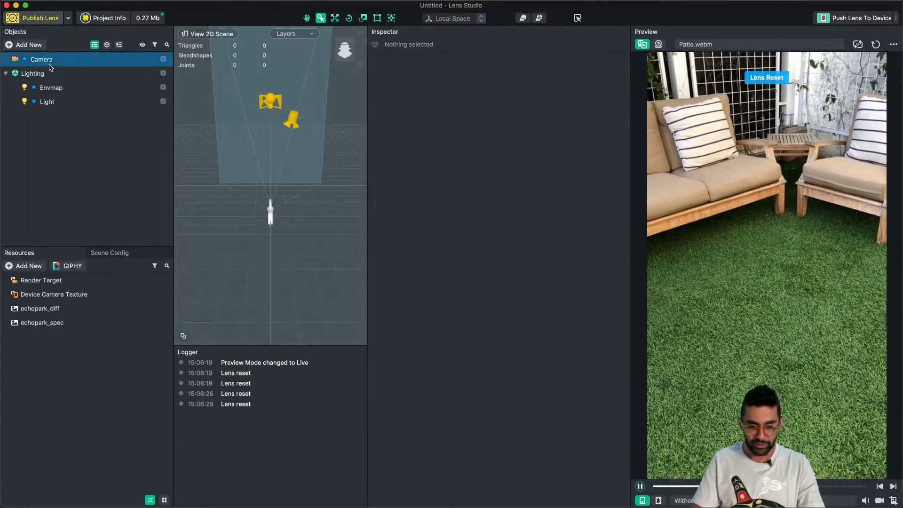
pyautogui.click(500, 500)
pyautogui.write('tra')
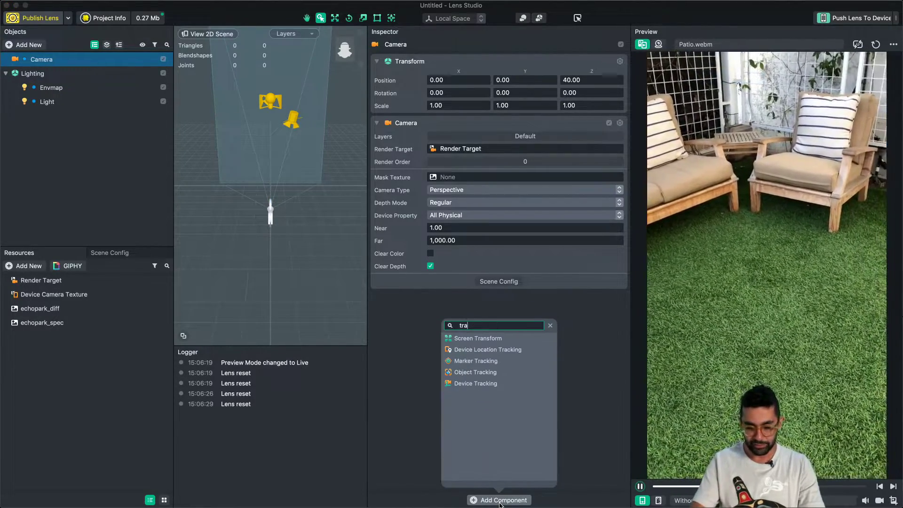
pyautogui.press('Down')
pyautogui.press('Down')
pyautogui.press('Down')
pyautogui.press('Down')
pyautogui.press('Return')
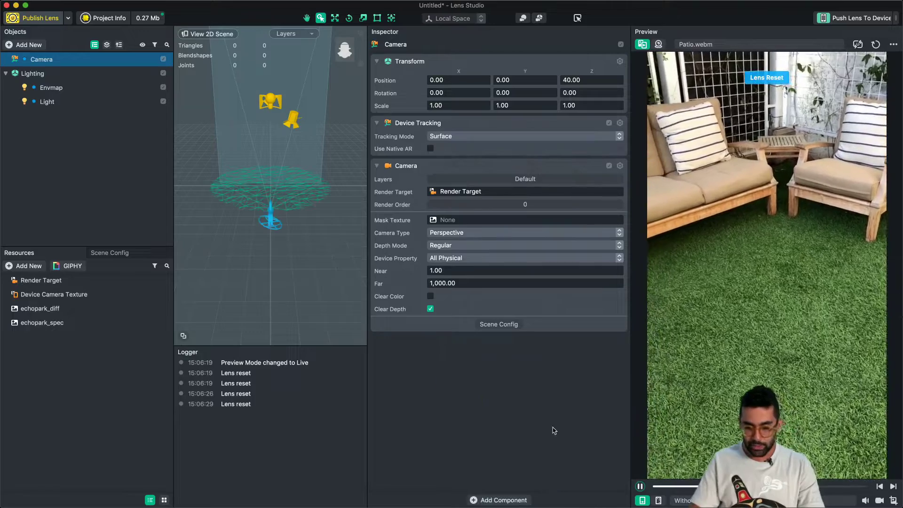
# Step: Import the exported Object Spawner.lso file into the scene and add a Sphere under the Object Spawner
pyautogui.click(73, 197)
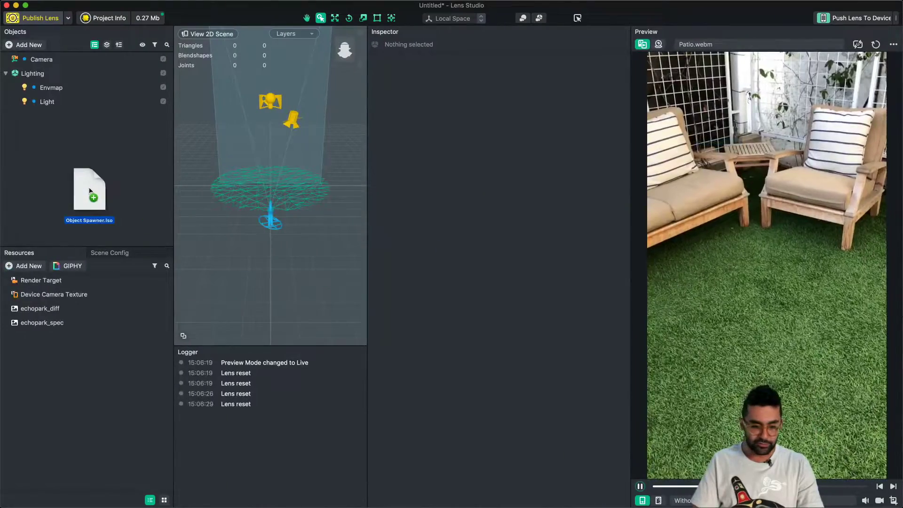
pyautogui.moveTo(85, 190); pyautogui.dragTo(89, 183)
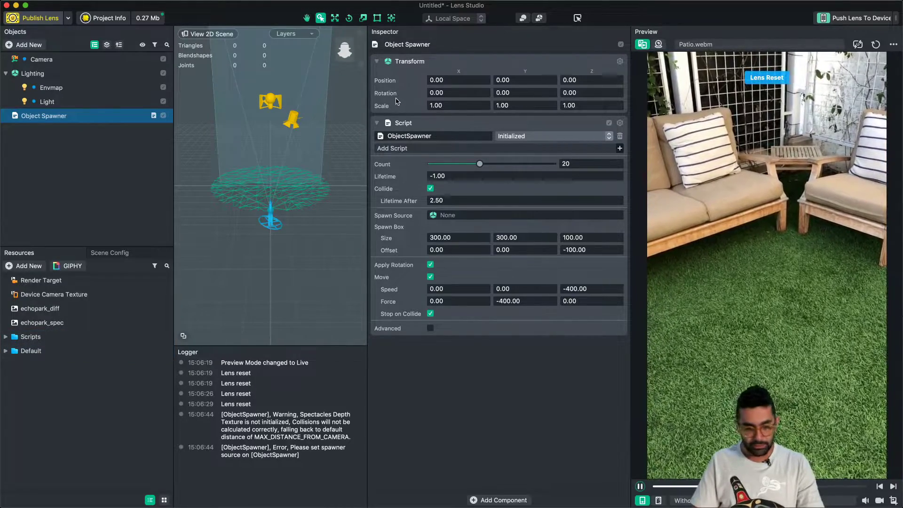
pyautogui.click(28, 44)
pyautogui.write('spher')
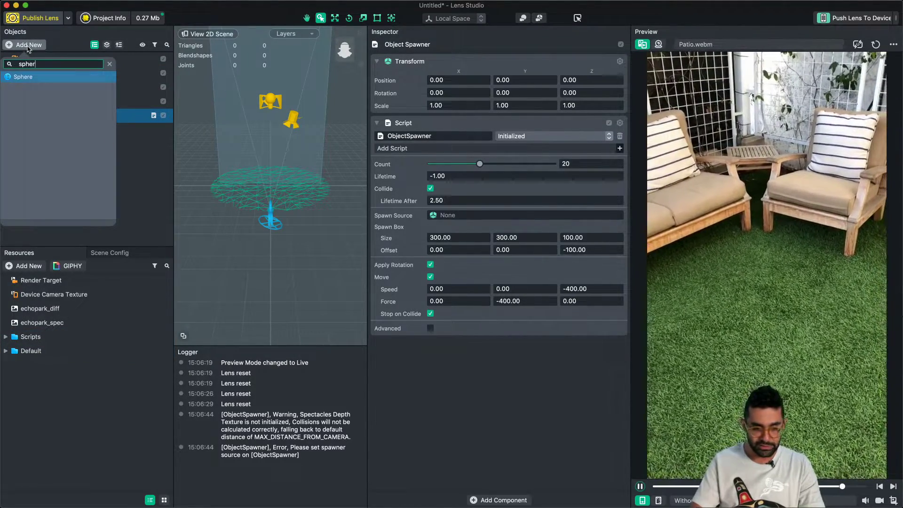
pyautogui.click(38, 77)
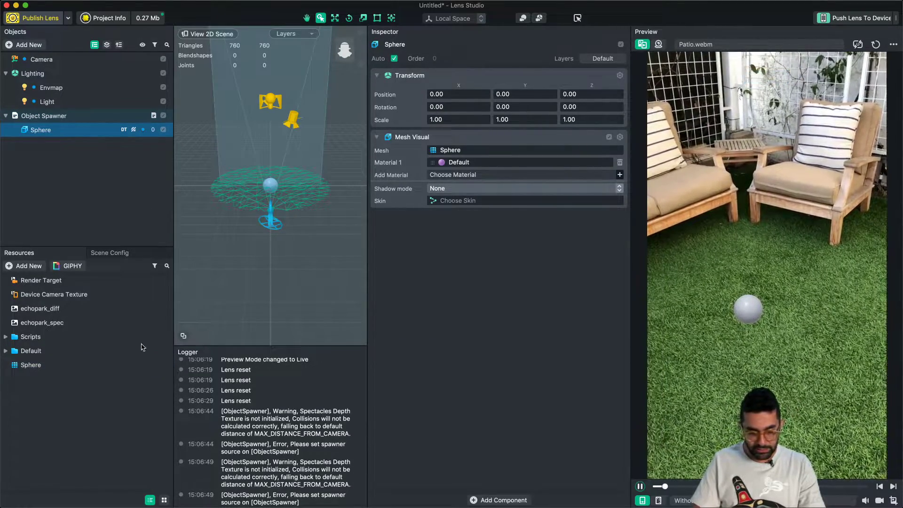
# Step: Assign Object Spawner as the spawner script's Spawn Source and set the Spawn Box size to 40, 40, 40
pyautogui.click(45, 119)
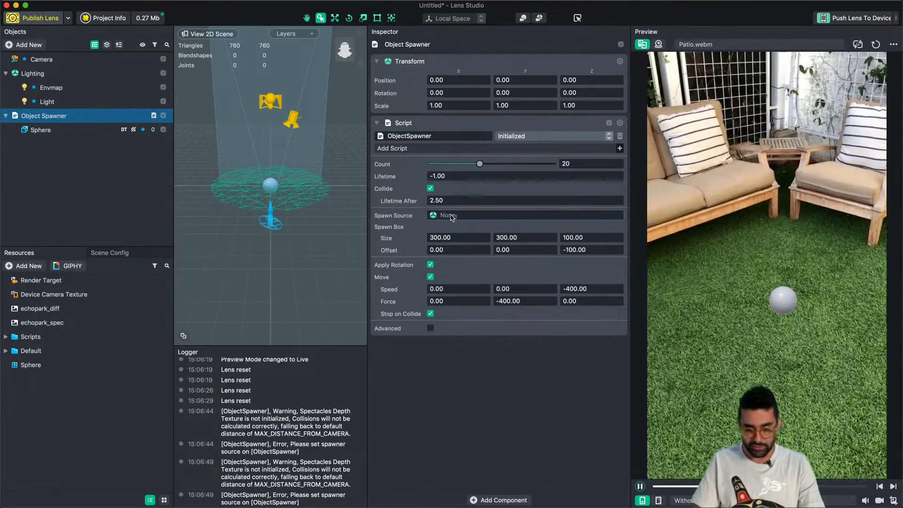
pyautogui.moveTo(451, 217); pyautogui.dragTo(452, 218)
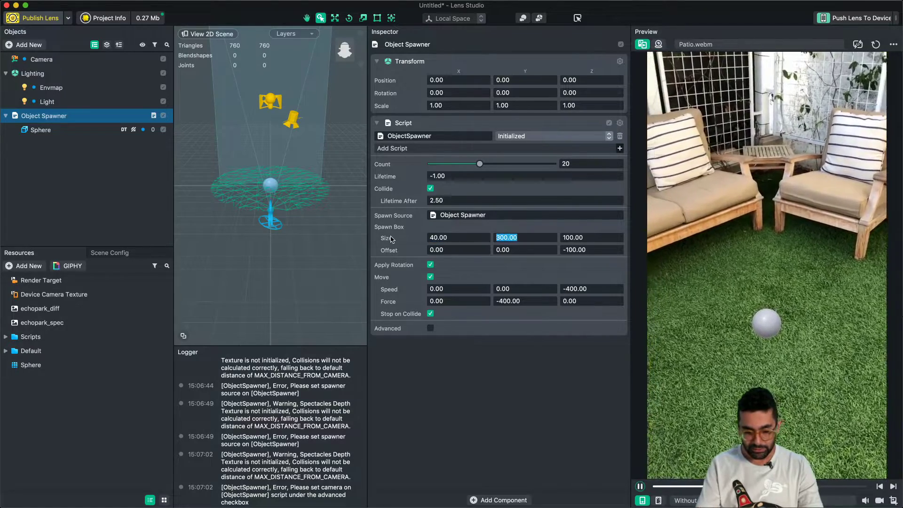
pyautogui.write('40')
pyautogui.press('Tab')
pyautogui.write('4')
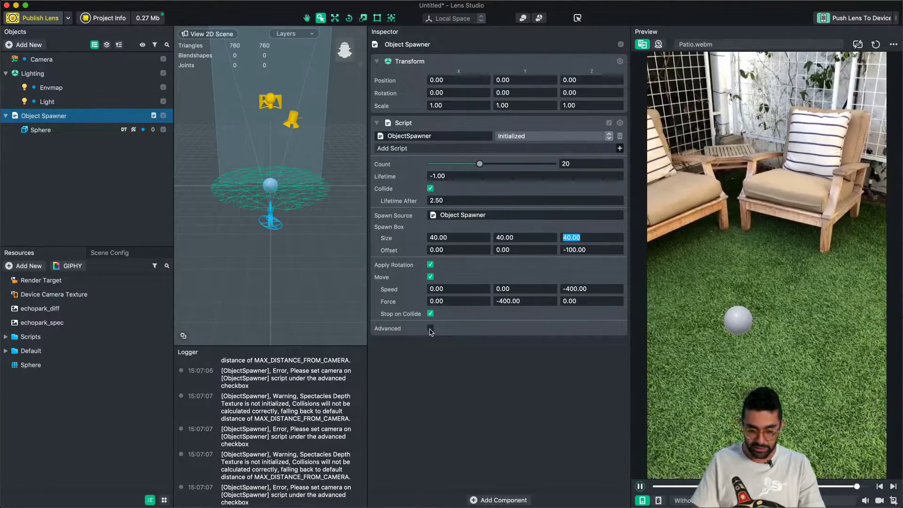
# Step: Enable the spawner script's Advanced options and assign the scene's Camera to it
pyautogui.click(430, 328)
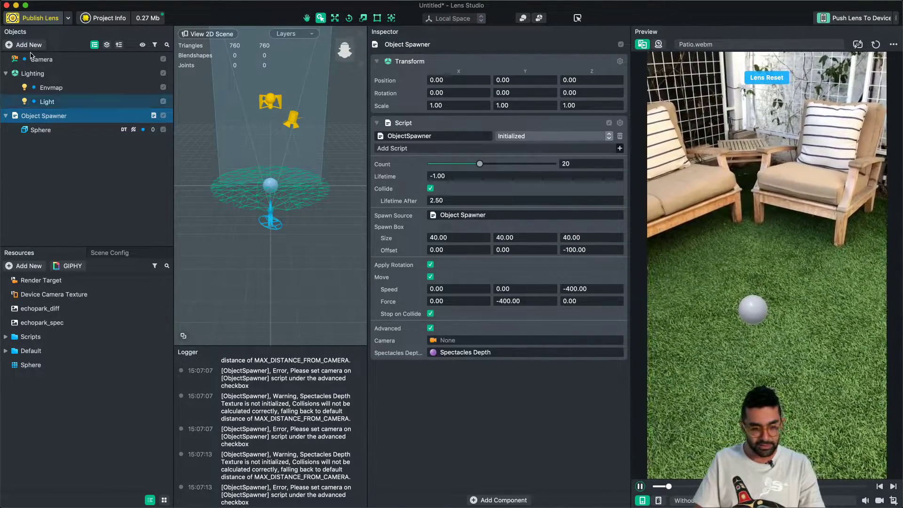
pyautogui.moveTo(473, 340); pyautogui.dragTo(473, 341)
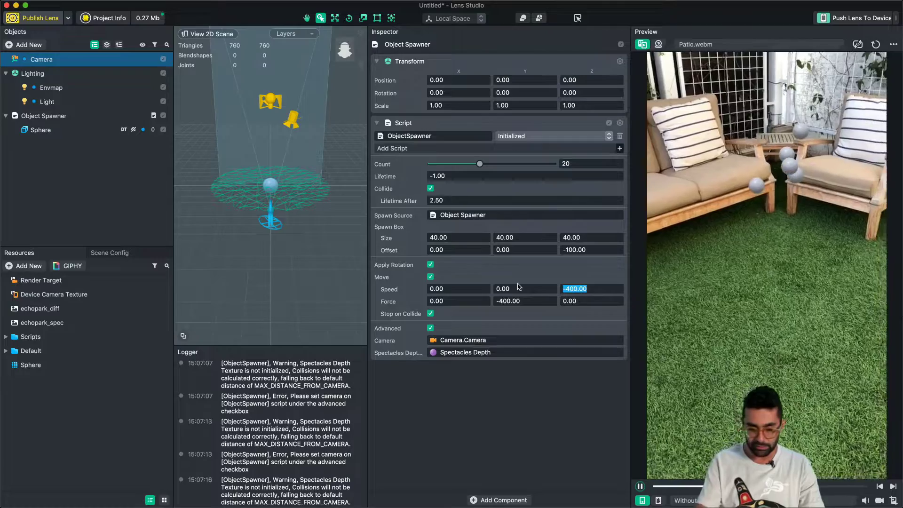
# Step: Set the spawner's Speed to 0, 100, 0 and its Force to 0 on all axes
pyautogui.click(508, 301)
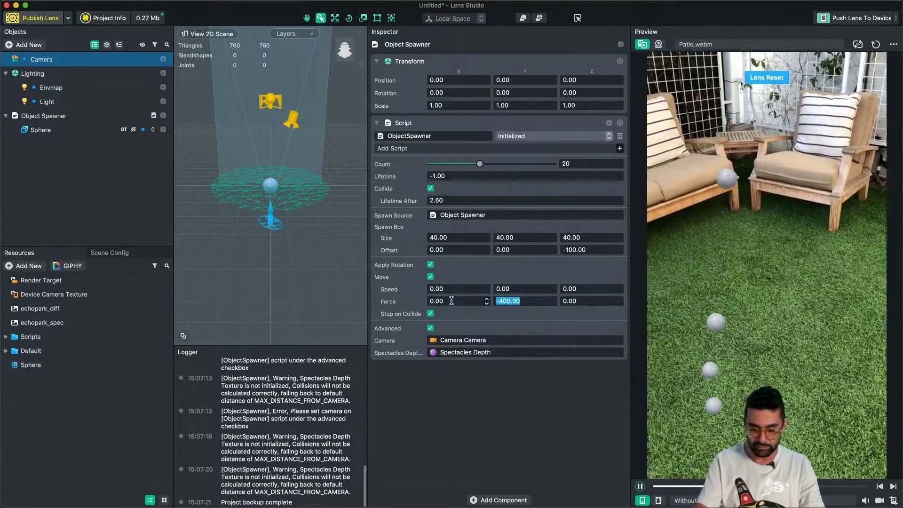
pyautogui.write('0')
pyautogui.press('Return')
pyautogui.write('2')
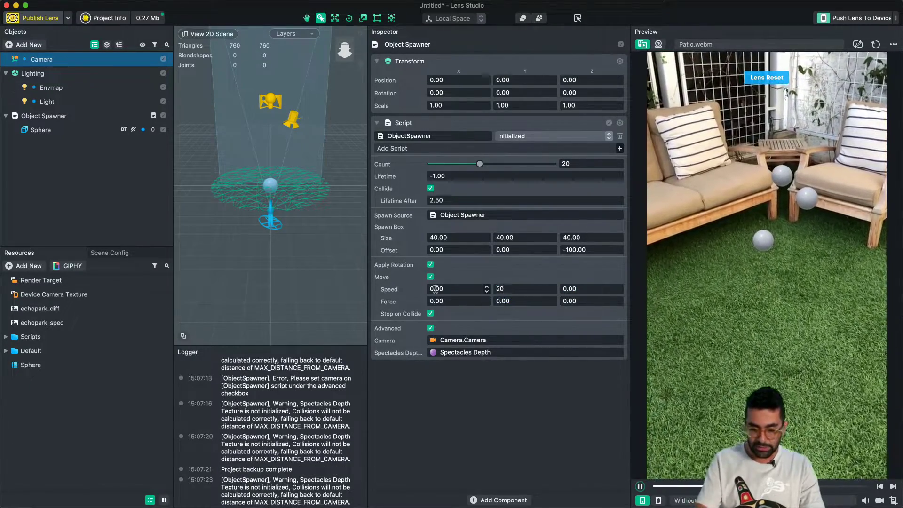
pyautogui.write('0')
pyautogui.press('Return')
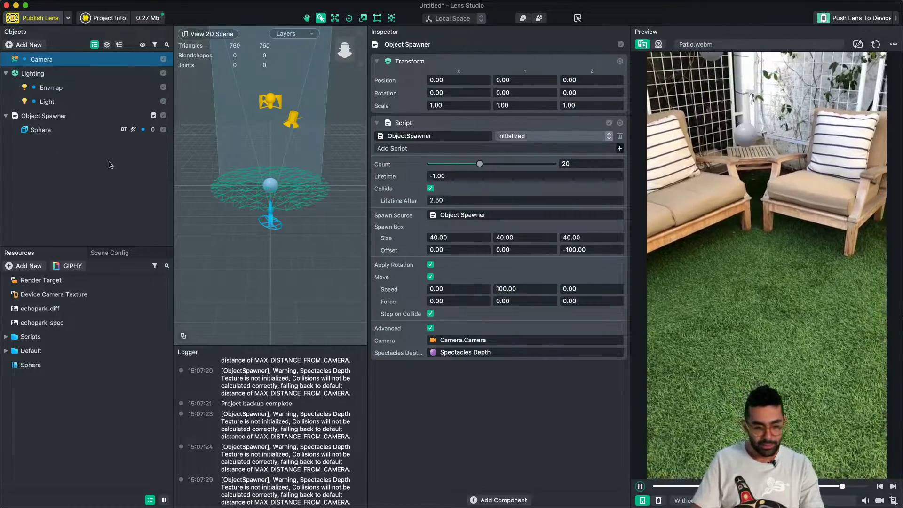
# Step: Add a Box object under the Object Spawner beside the Sphere
pyautogui.click(26, 44)
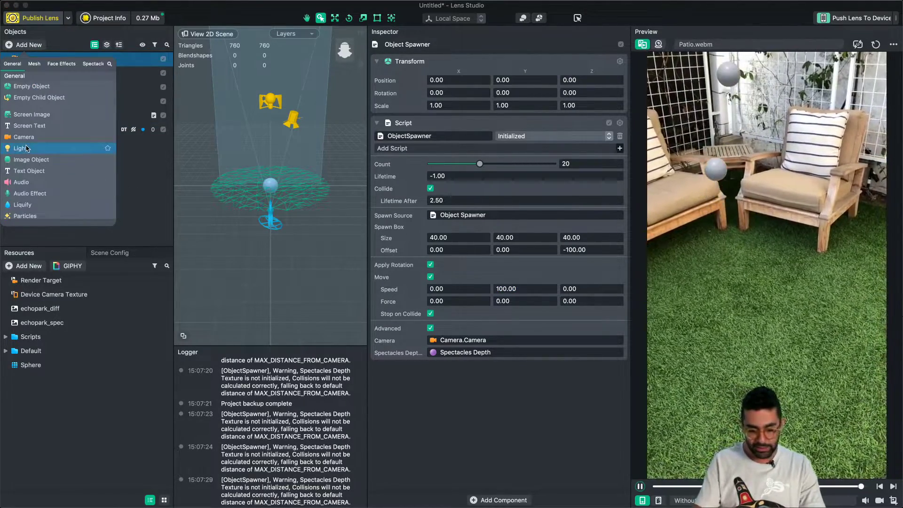
pyautogui.write('box')
pyautogui.press('Return')
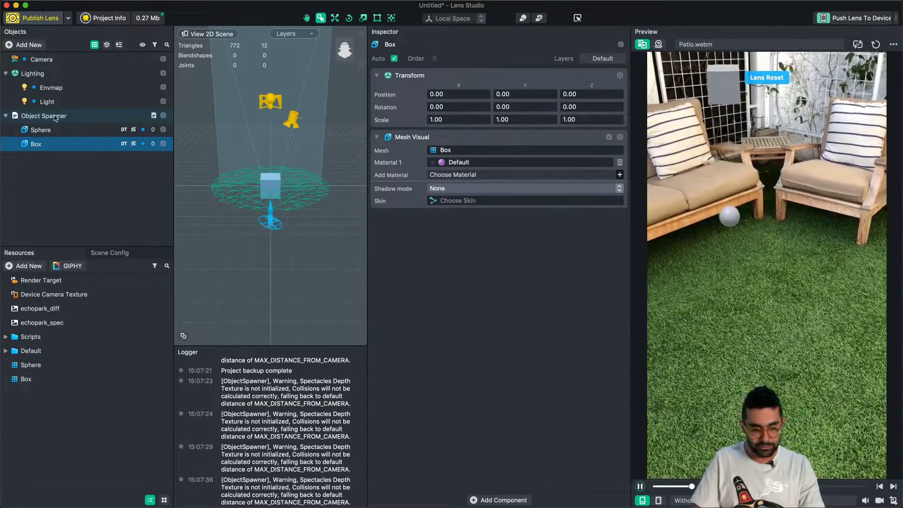
# Step: Set the Object Spawner's Y speed to 40 and its Count to 50
pyautogui.click(70, 117)
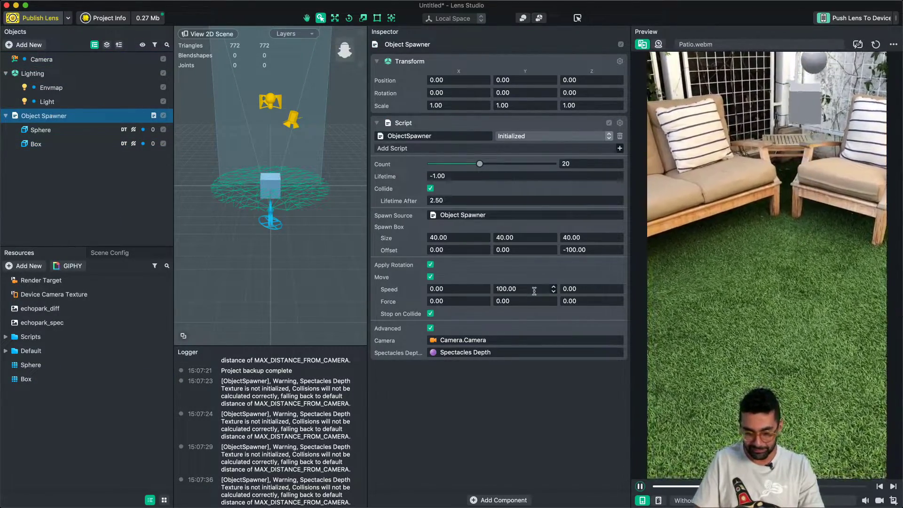
pyautogui.moveTo(519, 288); pyautogui.dragTo(481, 287)
pyautogui.write('40')
pyautogui.press('Return')
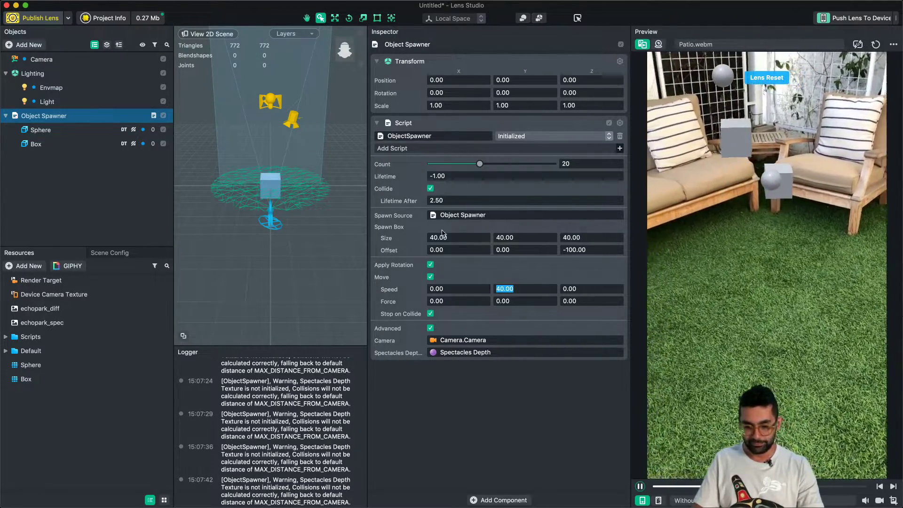
pyautogui.moveTo(479, 164); pyautogui.dragTo(553, 164)
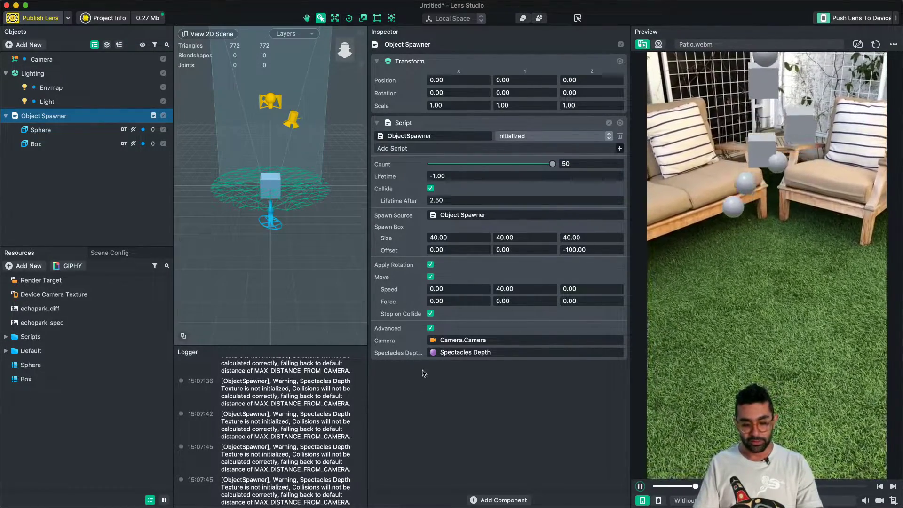
# Step: Close the current project without saving and open the Spectacles Path template
pyautogui.press('super+n')
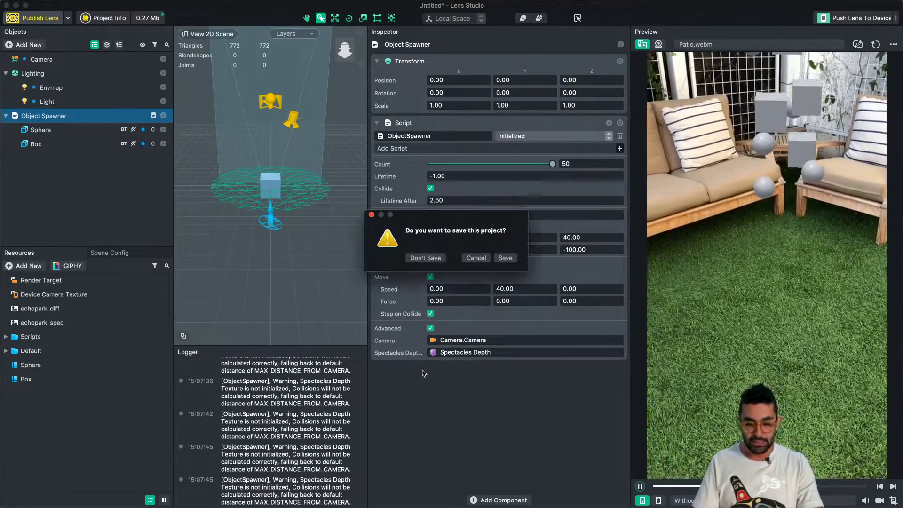
pyautogui.click(422, 261)
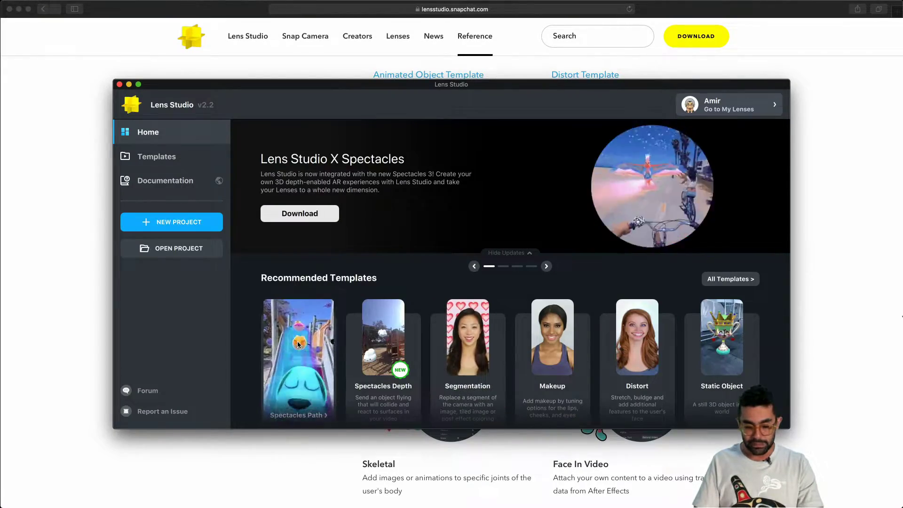
pyautogui.click(299, 345)
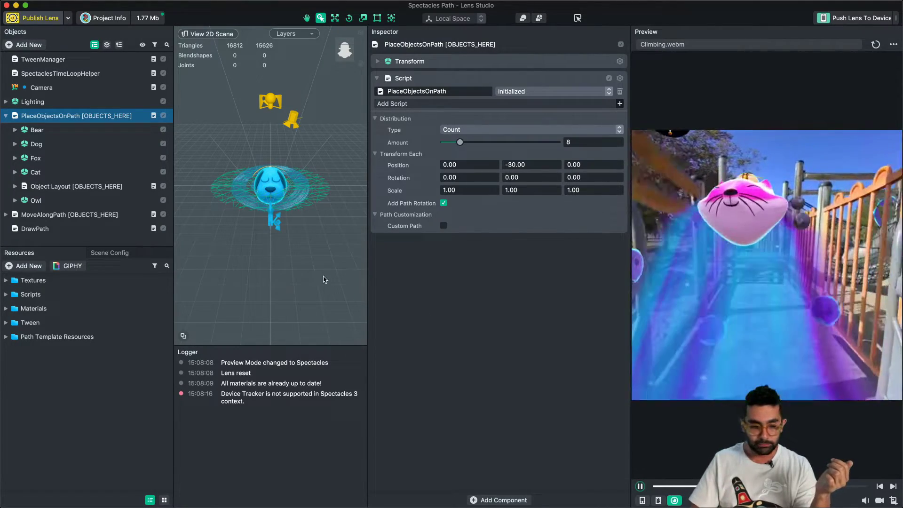
# Step: Set the Layout Type of Object Layout under PlaceObjectsOnPath to Rectangle and switch the preview video to Playground.webm
pyautogui.click(63, 187)
pyautogui.press('Down')
pyautogui.press('Down')
pyautogui.press('Down')
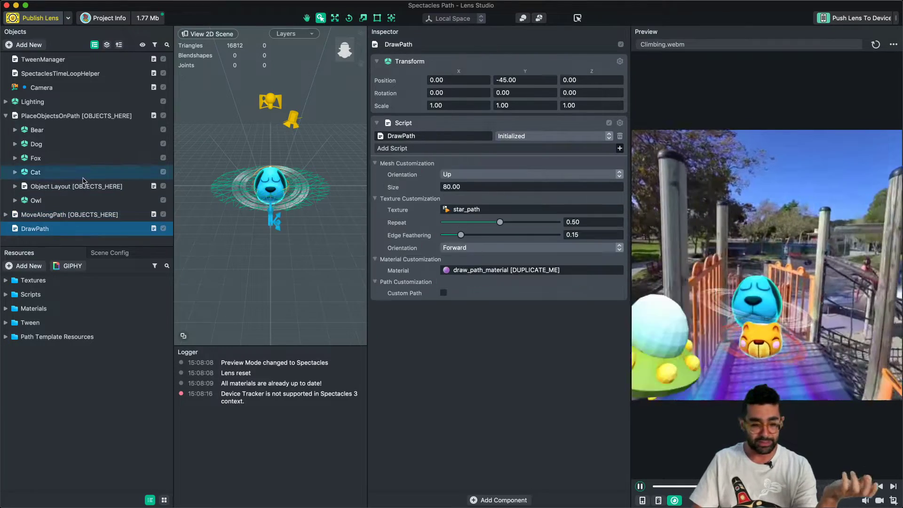
pyautogui.click(82, 178)
pyautogui.click(80, 188)
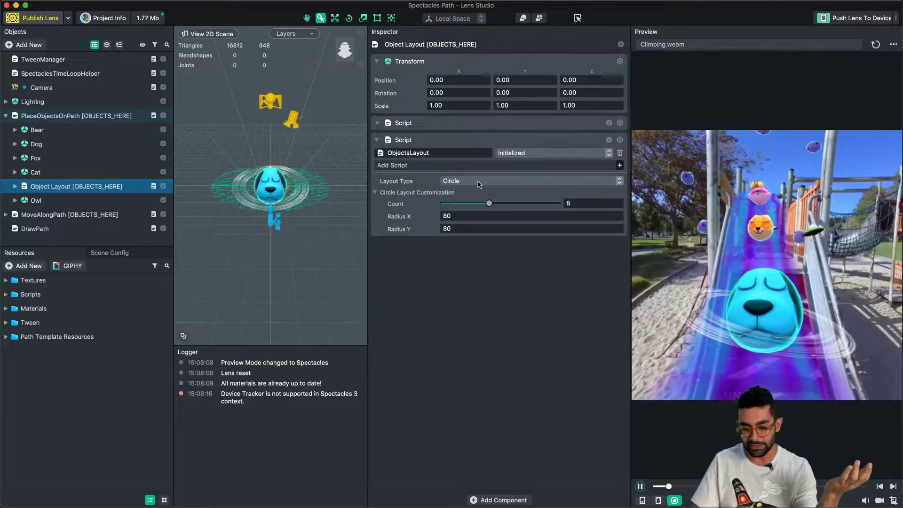
pyautogui.click(479, 185)
pyautogui.click(470, 191)
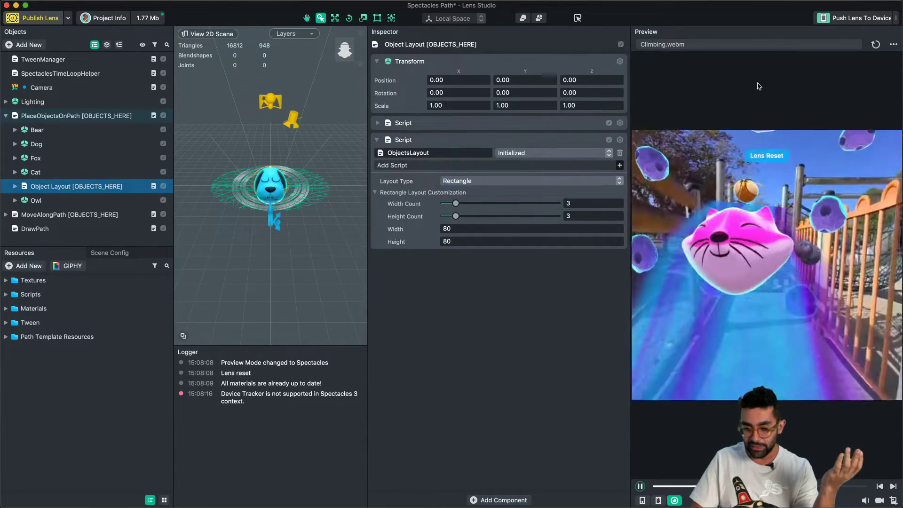
pyautogui.click(748, 44)
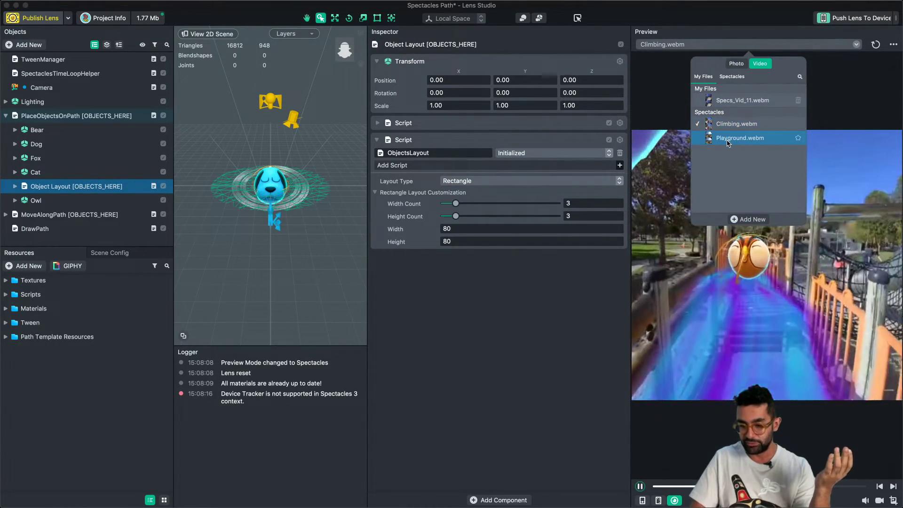
pyautogui.click(727, 140)
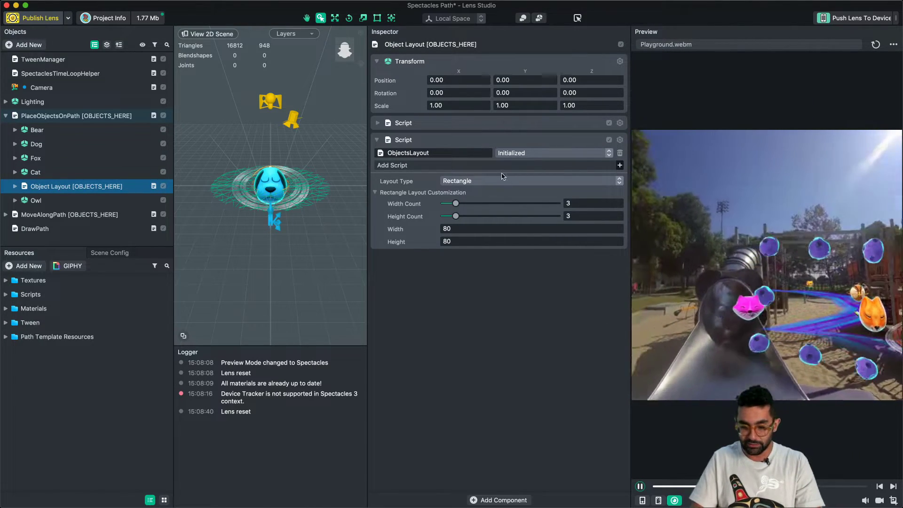
# Step: Set the Object Layout's Layout Type to Circle with a Count of 9
pyautogui.click(502, 181)
pyautogui.click(490, 173)
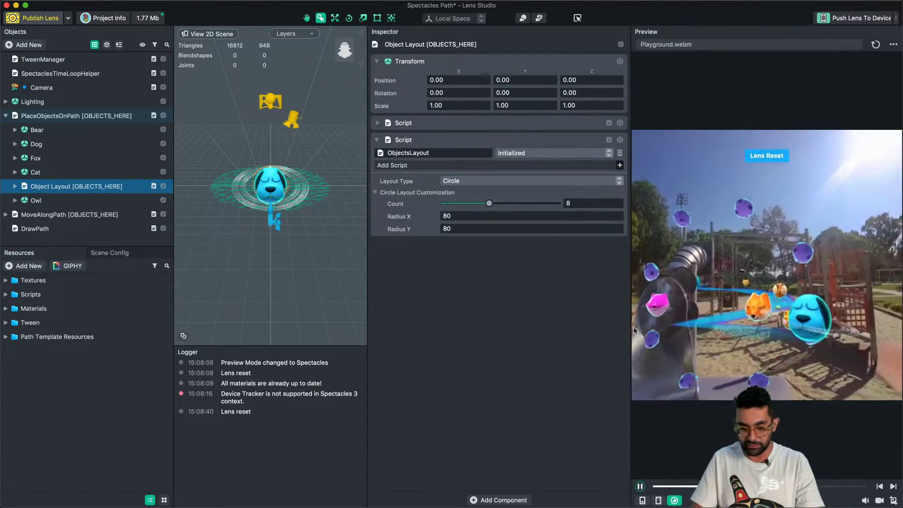
pyautogui.moveTo(491, 208); pyautogui.dragTo(493, 209)
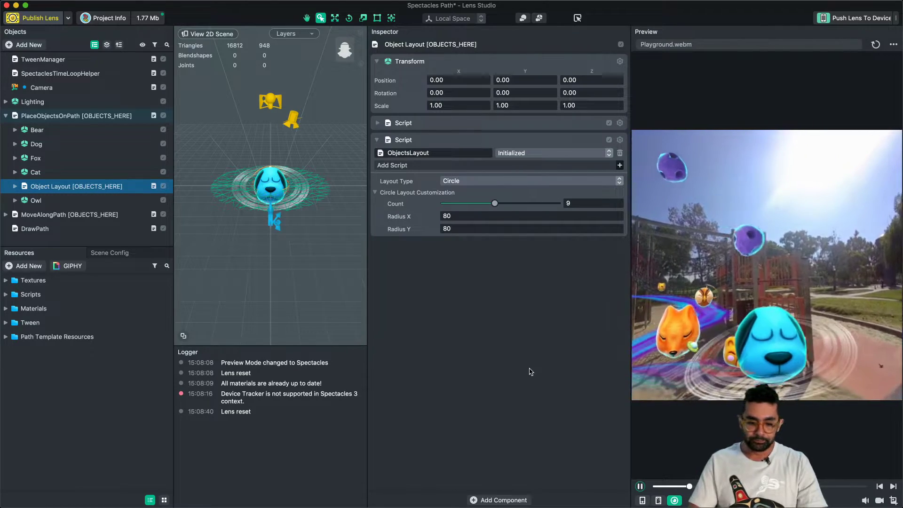
# Step: Close the Spectacles Path project without saving and open the Baseball Cap template from the full template collection
pyautogui.press('super+n')
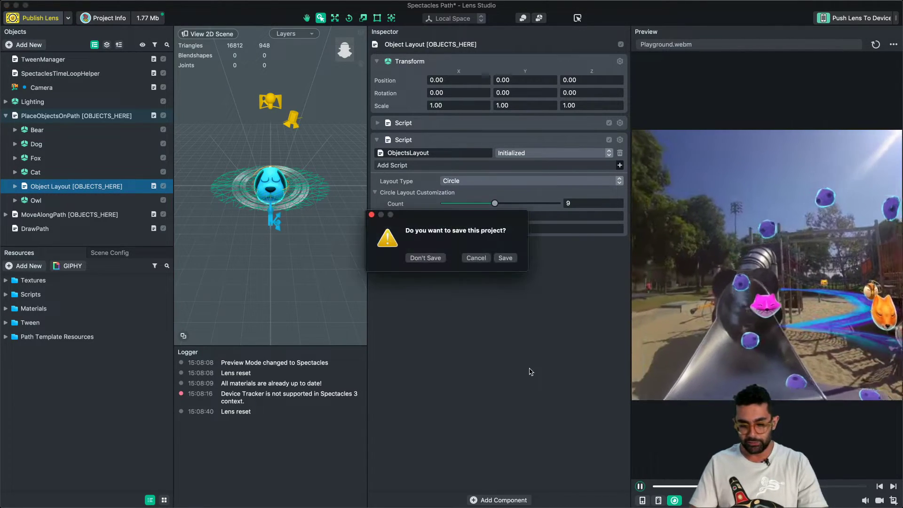
pyautogui.click(422, 263)
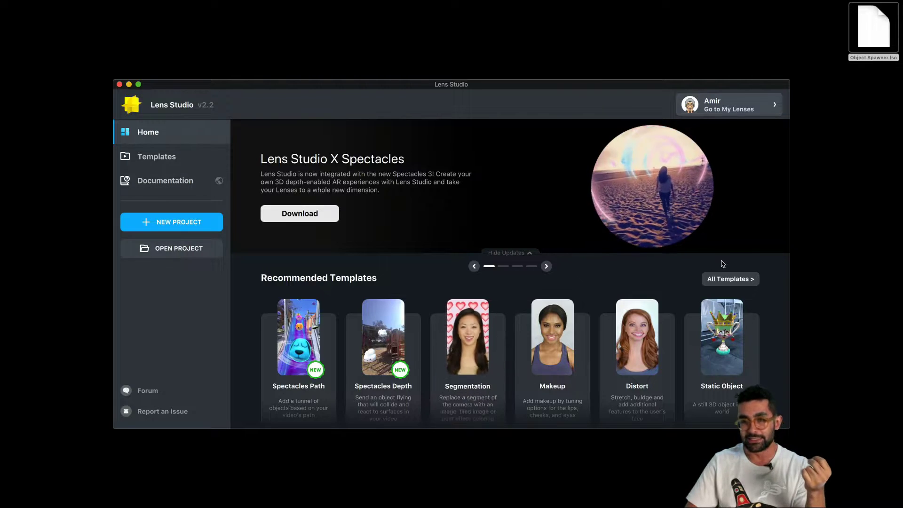
pyautogui.click(732, 279)
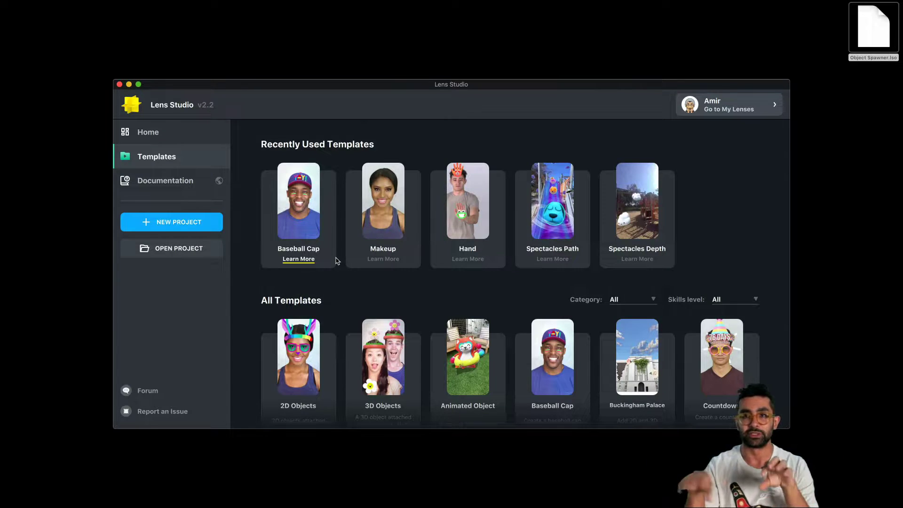
pyautogui.click(303, 224)
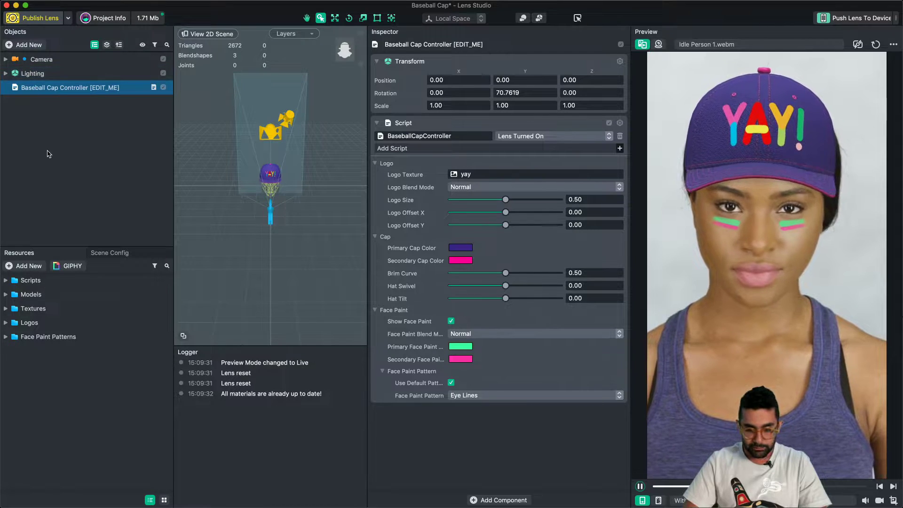
# Step: Switch the preview video to Pair Open Mouth.webm and expand the Camera's child objects
pyautogui.click(750, 44)
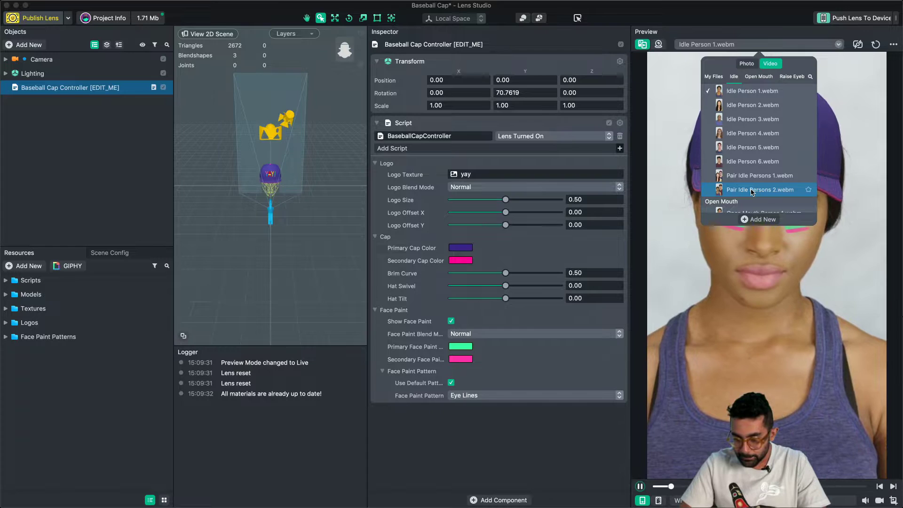
pyautogui.scroll(-2, 752, 192)
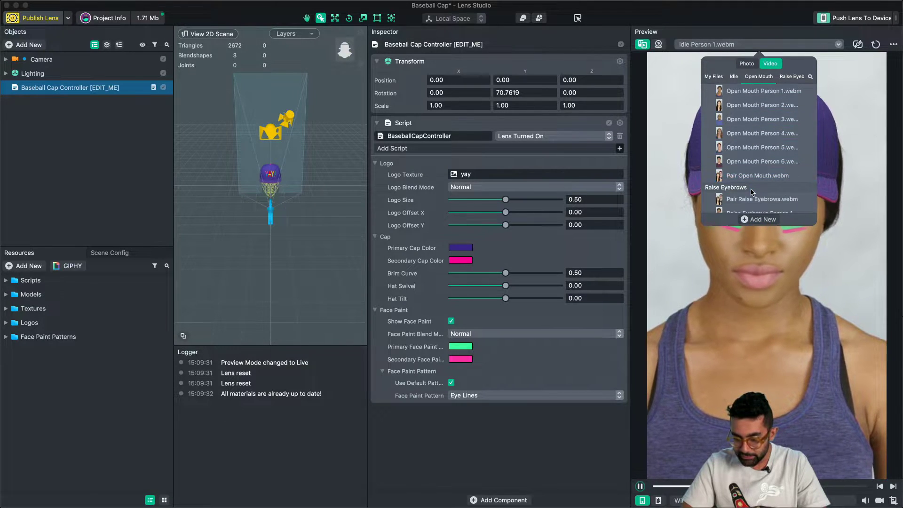
pyautogui.click(751, 176)
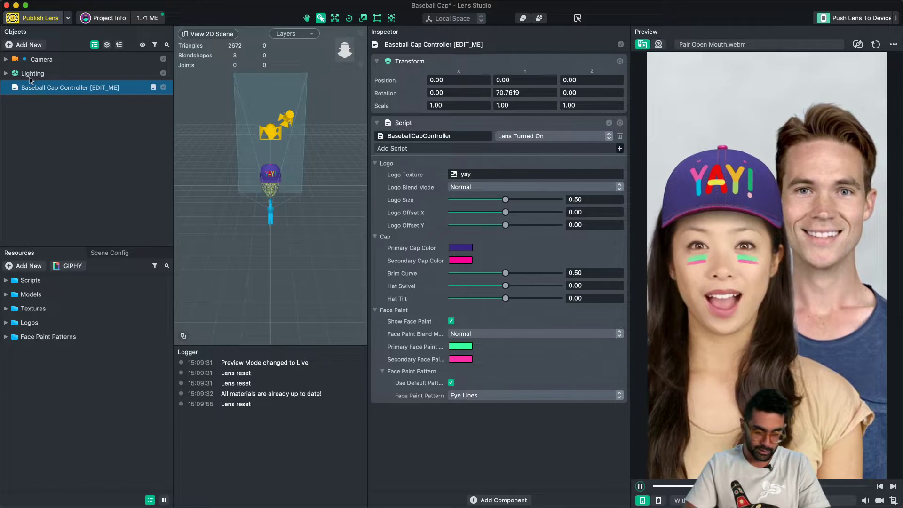
pyautogui.click(6, 59)
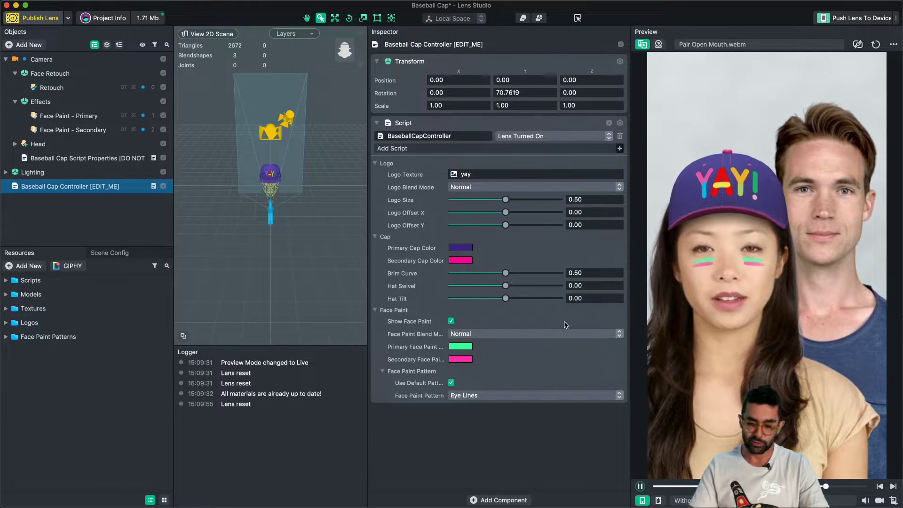
# Step: Collapse the Face Retouch and Effects groups and create an empty scene object under the Camera
pyautogui.click(15, 73)
pyautogui.click(15, 88)
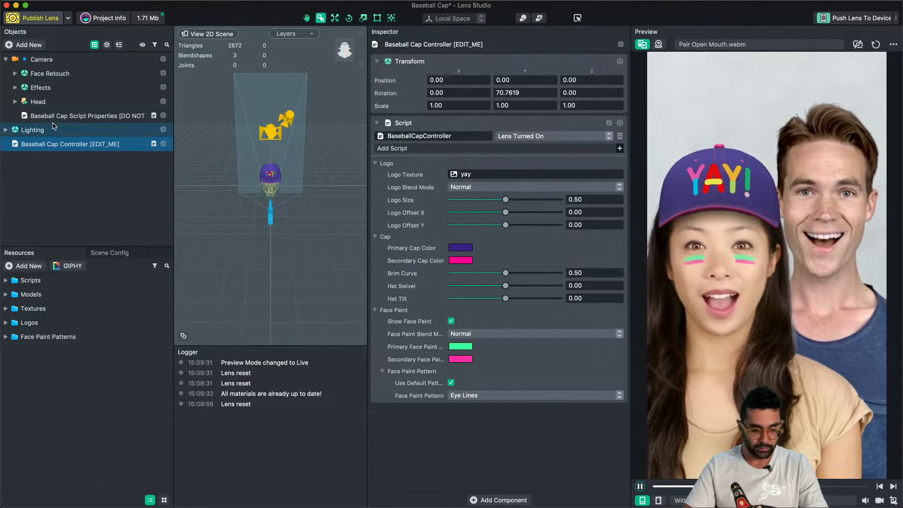
pyautogui.click(64, 173)
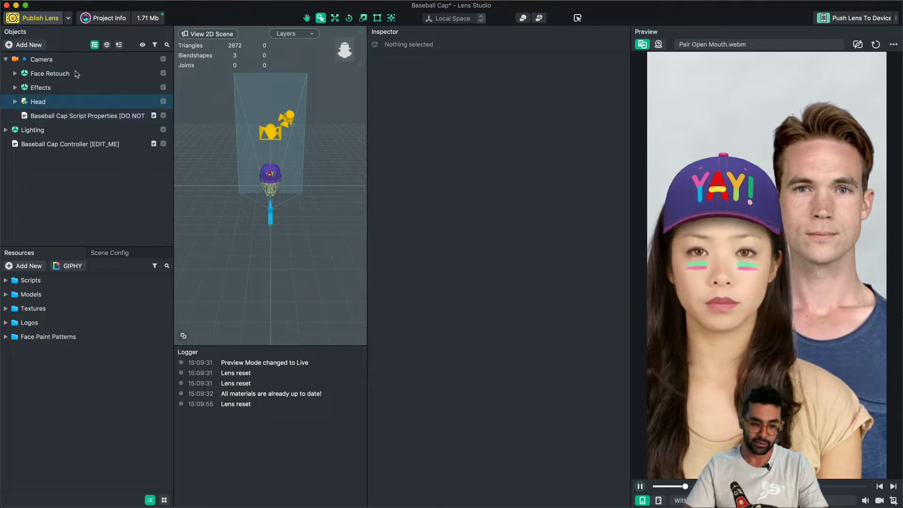
pyautogui.rightClick(42, 60)
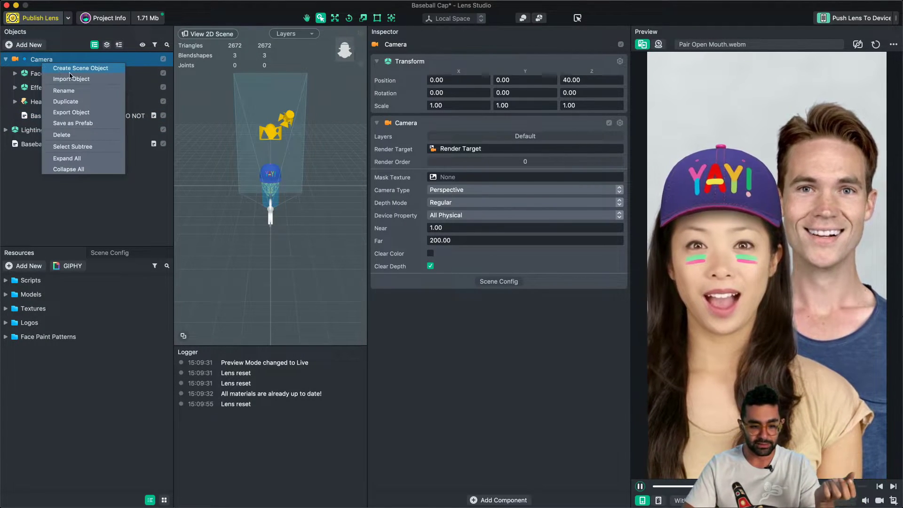
pyautogui.click(69, 72)
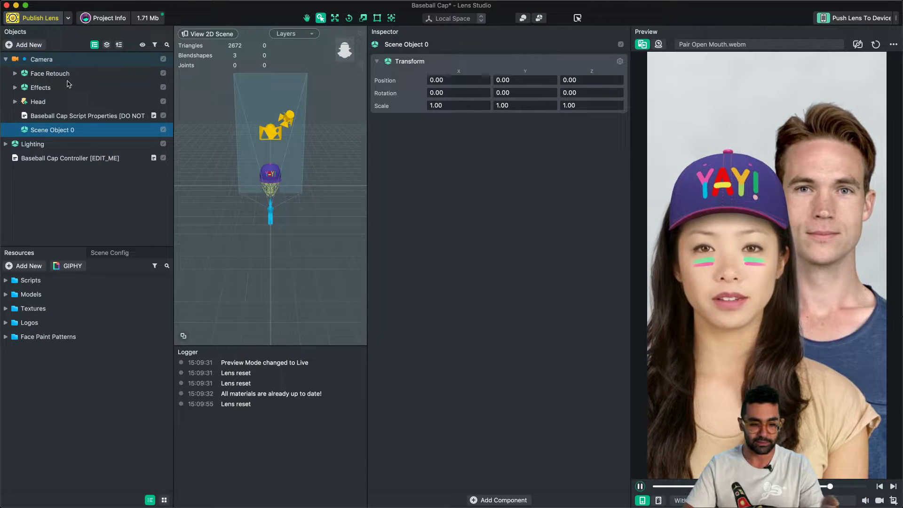
# Step: Rename the new scene object under the Camera to Cap 0
pyautogui.doubleClick(53, 131)
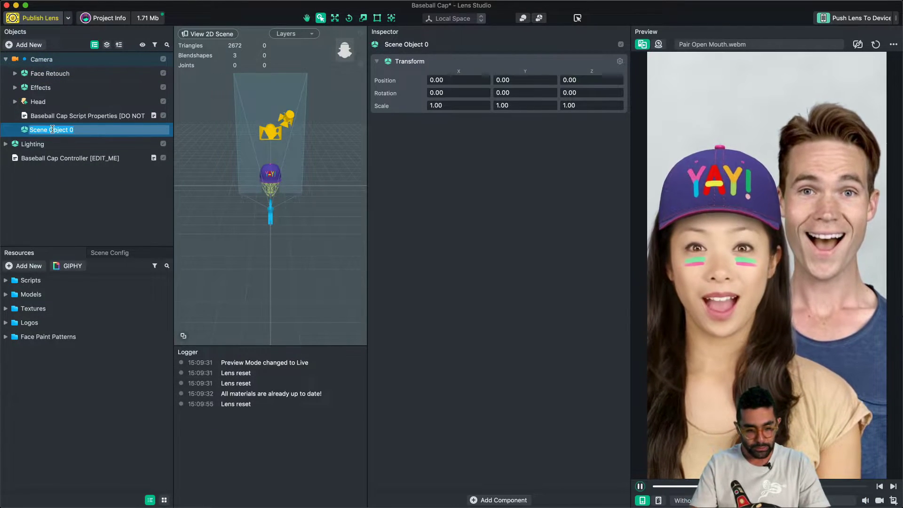
pyautogui.write('Cap')
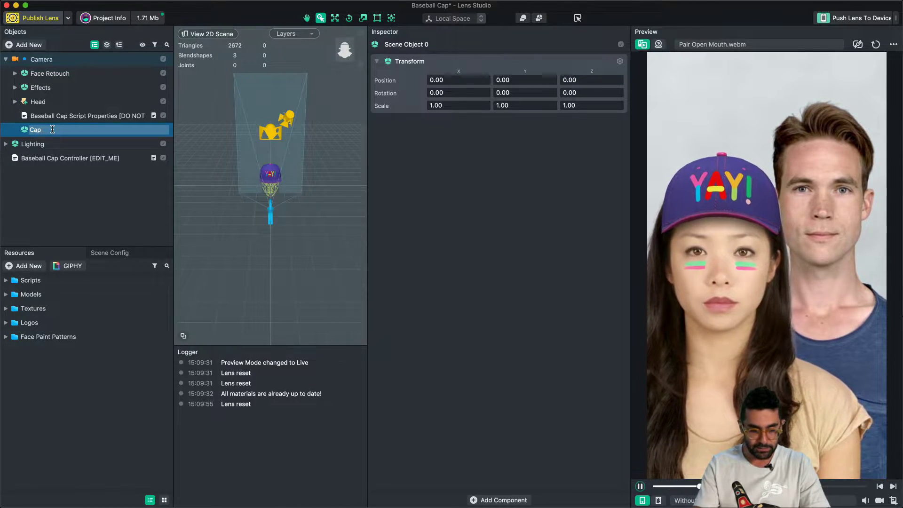
pyautogui.write('o')
pyautogui.press('Return')
pyautogui.doubleClick(50, 131)
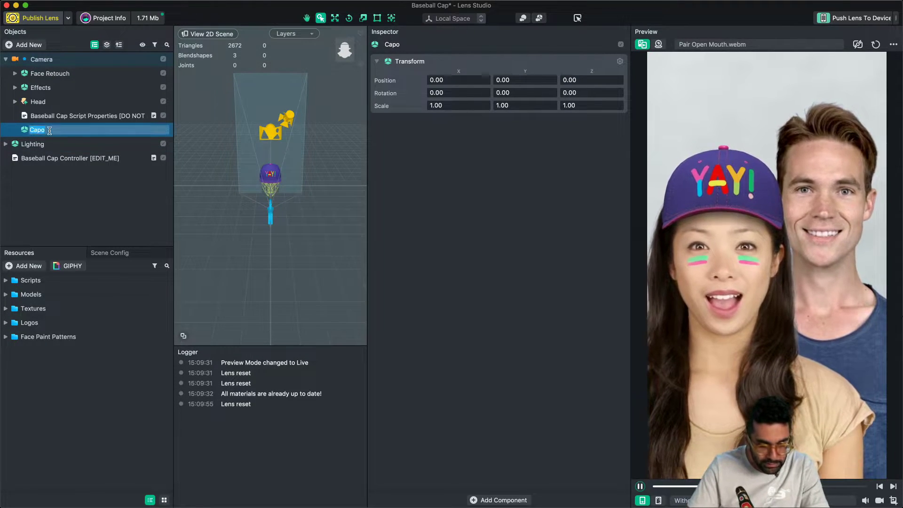
pyautogui.write('Cap 0')
pyautogui.press('Return')
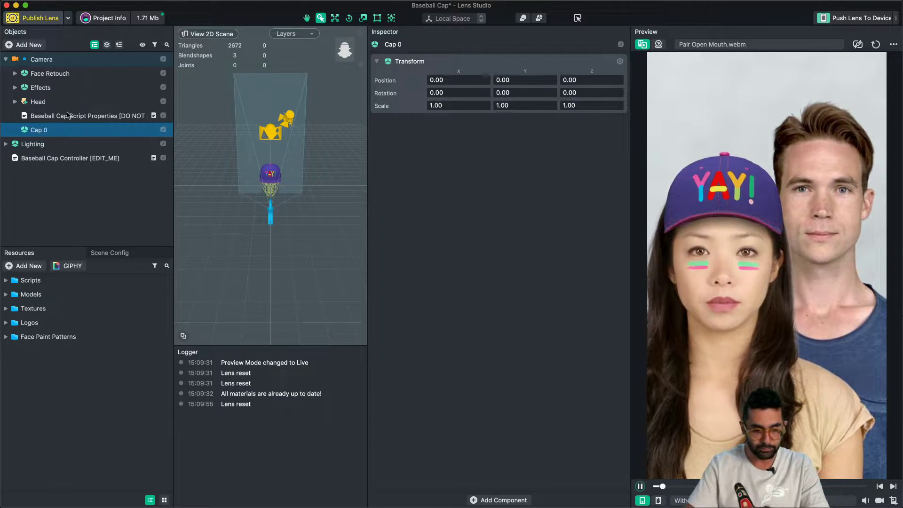
# Step: Move Face Retouch, Effects, Head, Baseball Cap Script Properties and Baseball Cap Controller into Cap 0
pyautogui.click(89, 103)
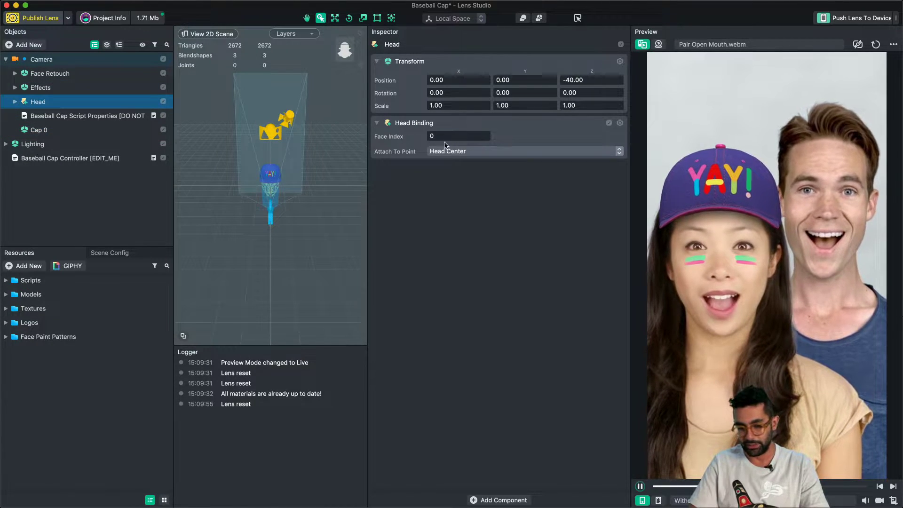
pyautogui.click(36, 117)
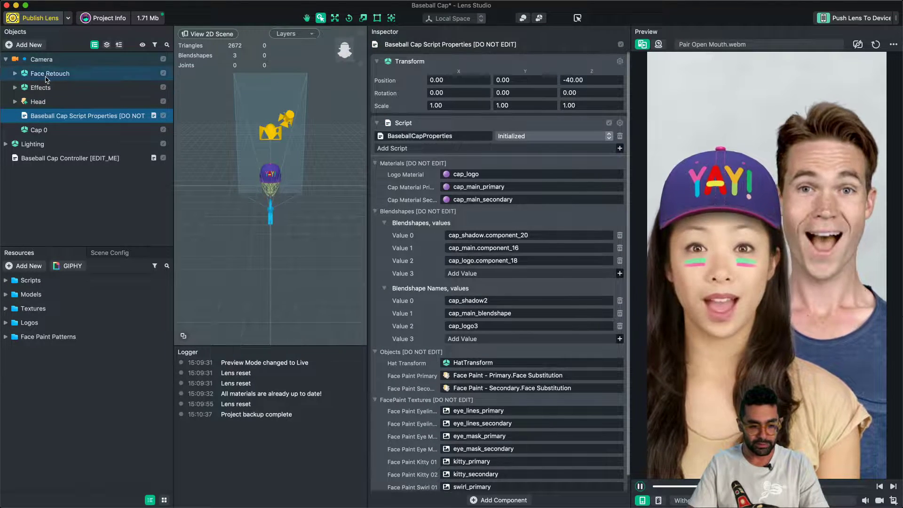
pyautogui.keyDown('shift'); pyautogui.click(47, 77); pyautogui.keyUp('shift')
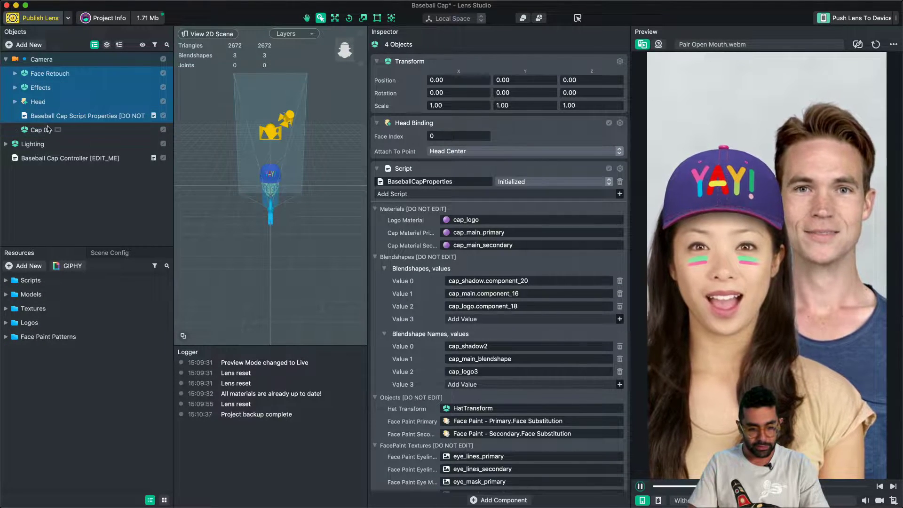
pyautogui.moveTo(46, 126)
pyautogui.mouseDown()
pyautogui.moveTo(57, 166)
pyautogui.moveTo(47, 64)
pyautogui.moveTo(46, 78)
pyautogui.mouseUp()
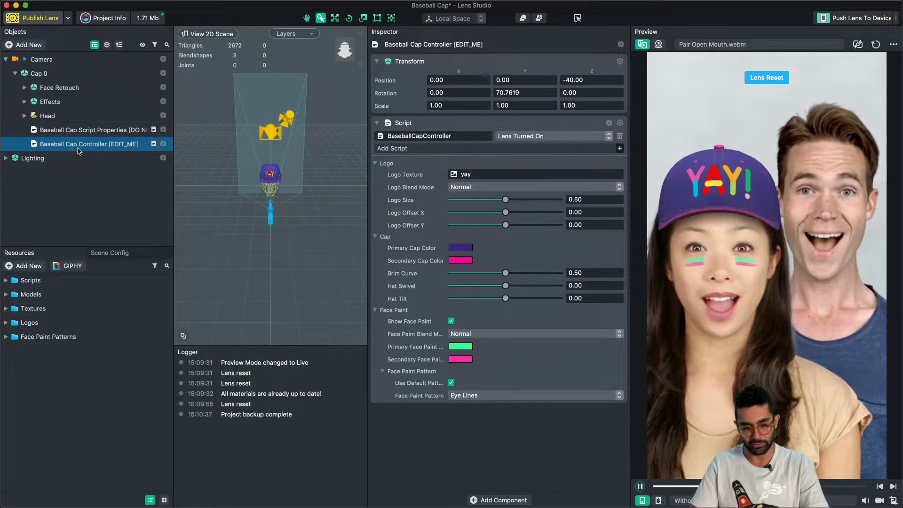
# Step: Collapse Cap 0 and duplicate it together with all its child objects
pyautogui.click(14, 74)
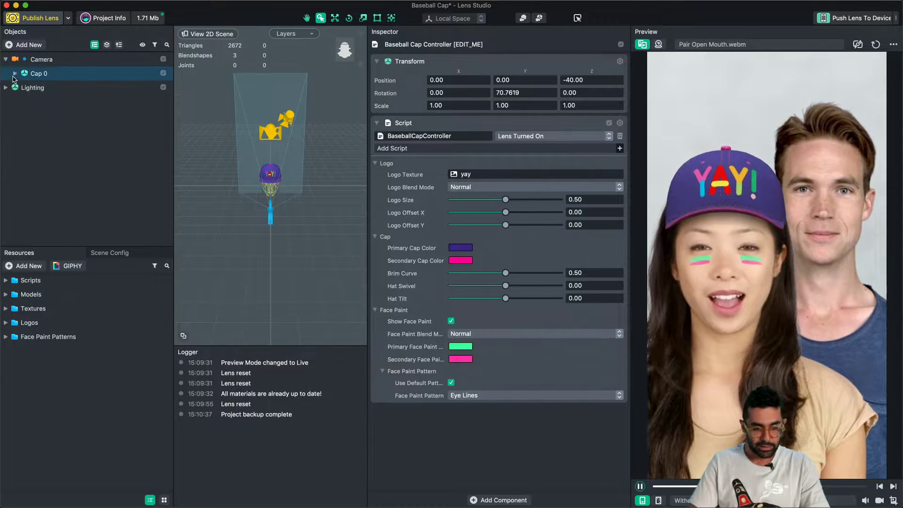
pyautogui.click(42, 74)
pyautogui.press('super+d')
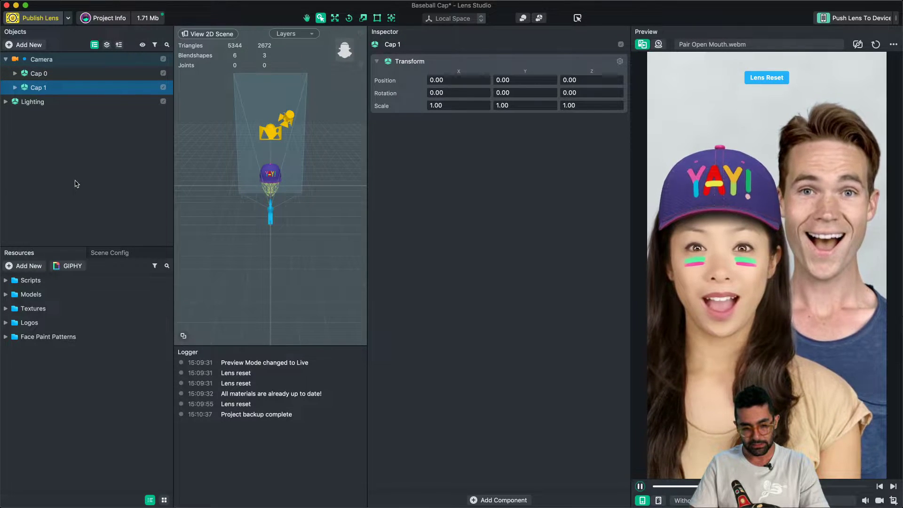
# Step: Expand Cap 1 and toggle it off and back on to compare the preview
pyautogui.click(15, 88)
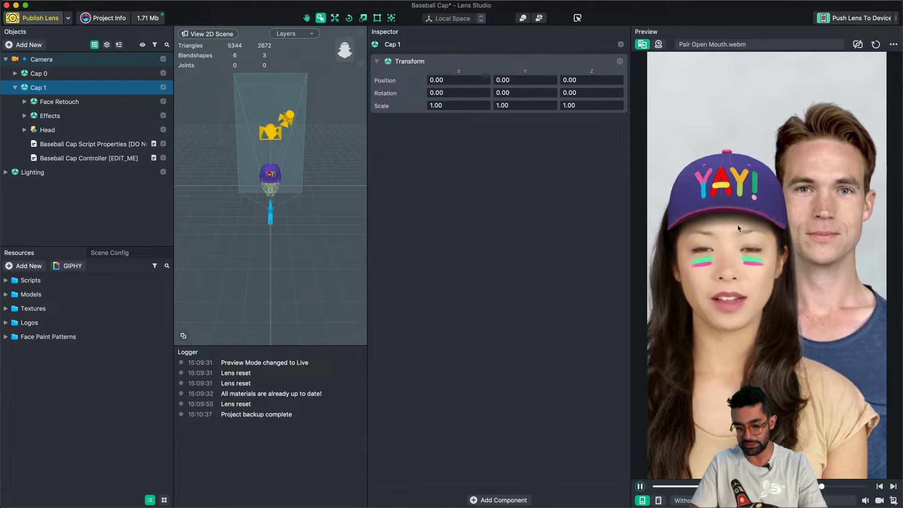
pyautogui.click(164, 88)
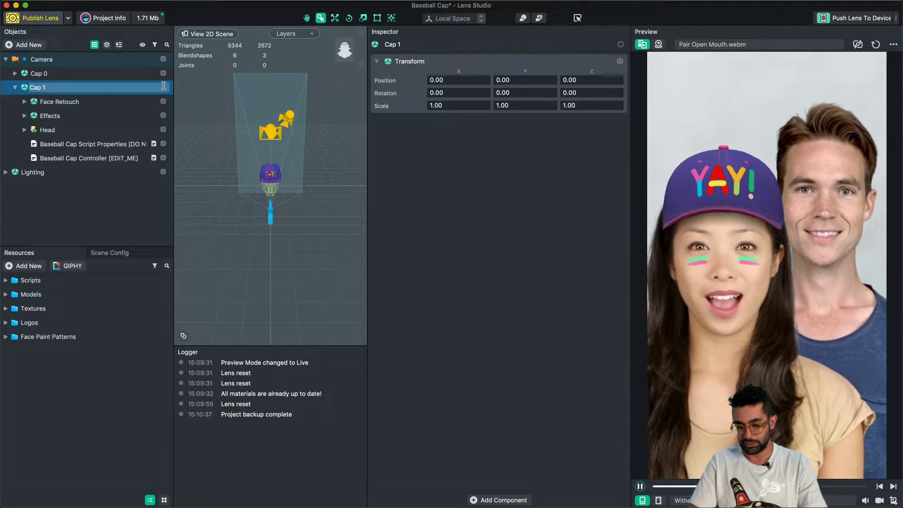
pyautogui.click(164, 87)
pyautogui.click(113, 101)
pyautogui.click(62, 89)
pyautogui.click(62, 90)
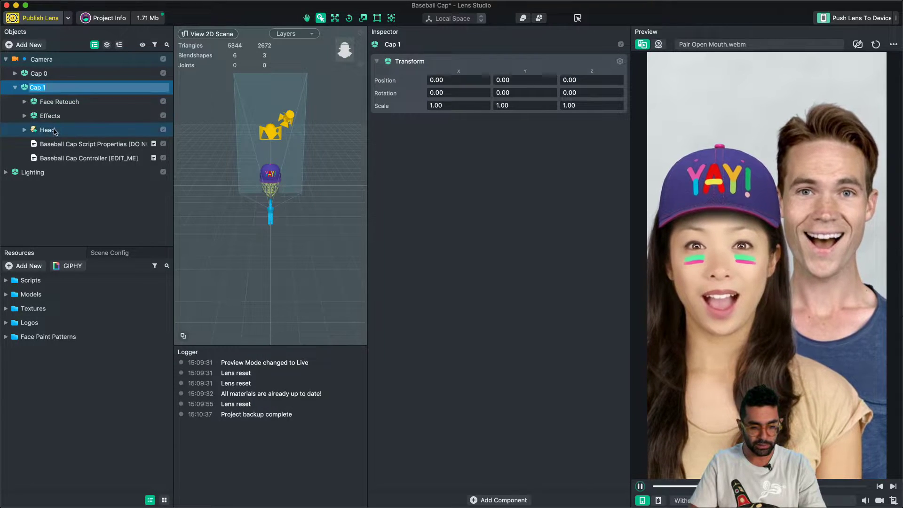
# Step: Set the Face Index of the Head Binding on Cap 1's Head to 1
pyautogui.click(55, 130)
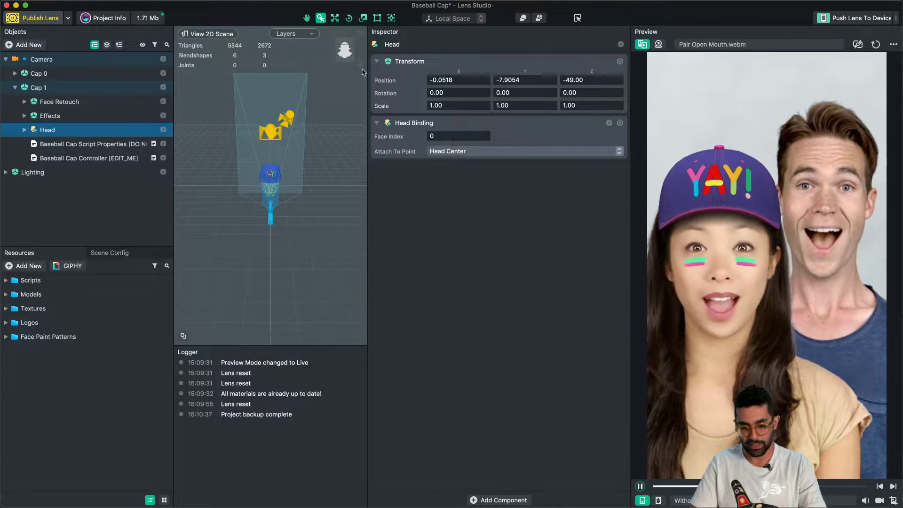
pyautogui.moveTo(464, 136); pyautogui.dragTo(364, 138)
pyautogui.write('1')
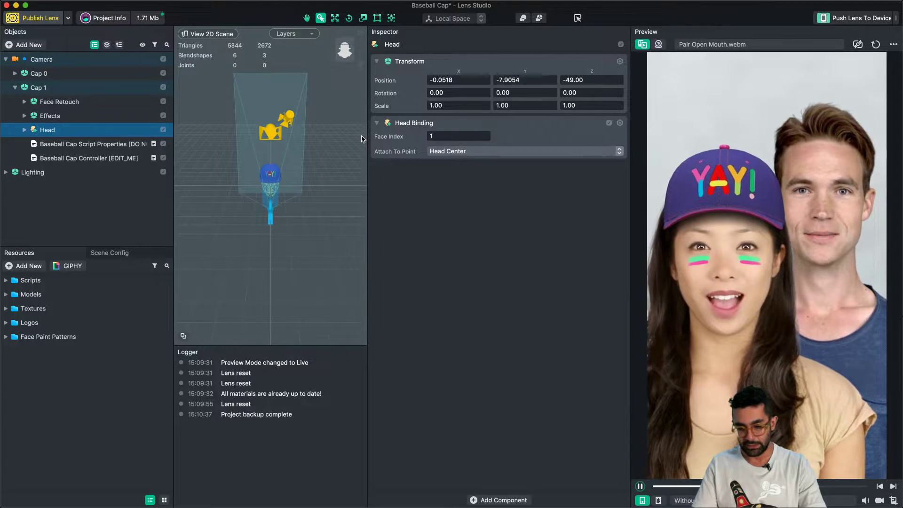
pyautogui.press('Return')
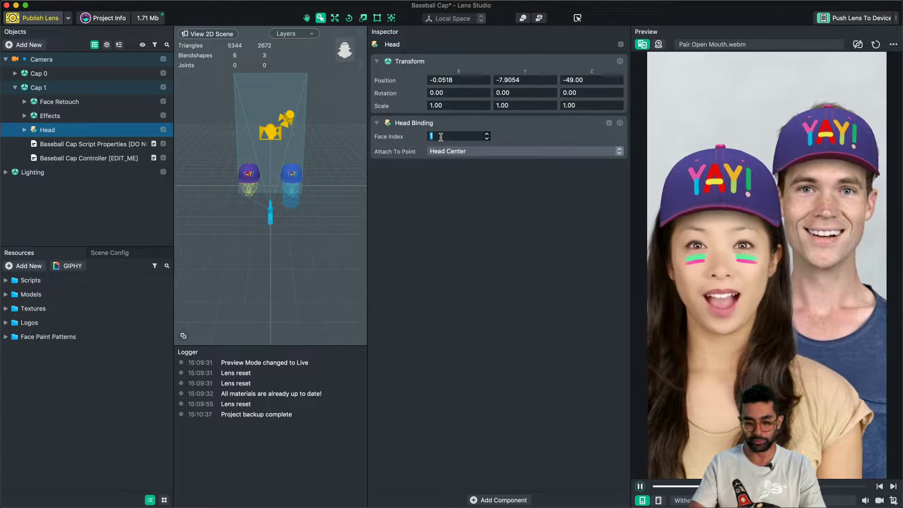
# Step: Try a Face Index of 2 on Cap 1's Head and set it back to 1
pyautogui.write('2')
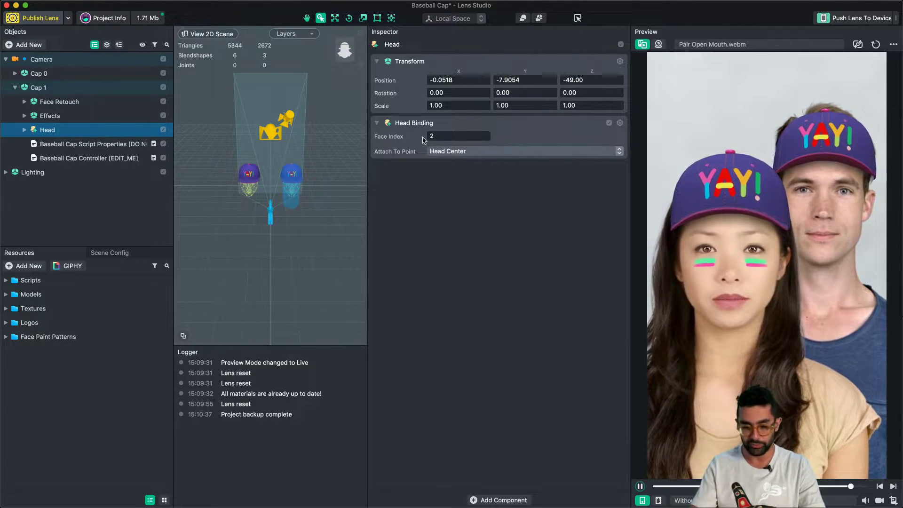
pyautogui.press('BackSpace')
pyautogui.write('1')
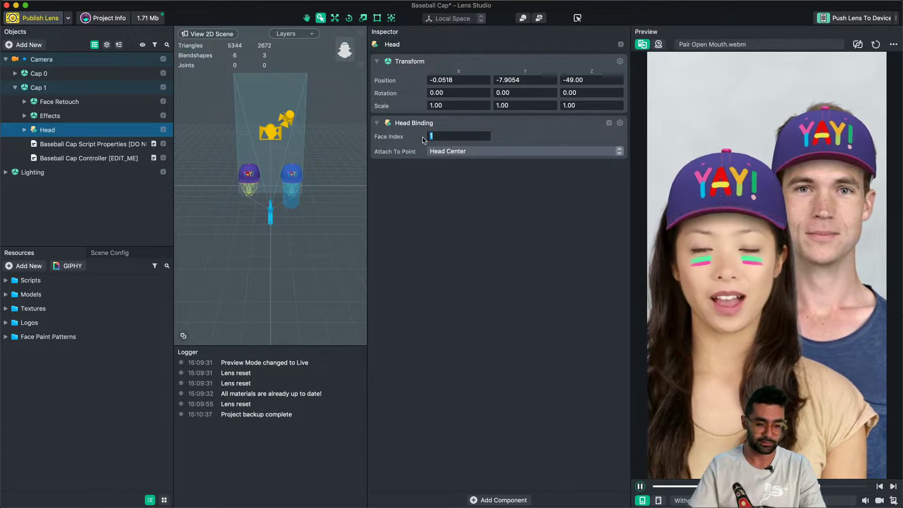
pyautogui.click(459, 140)
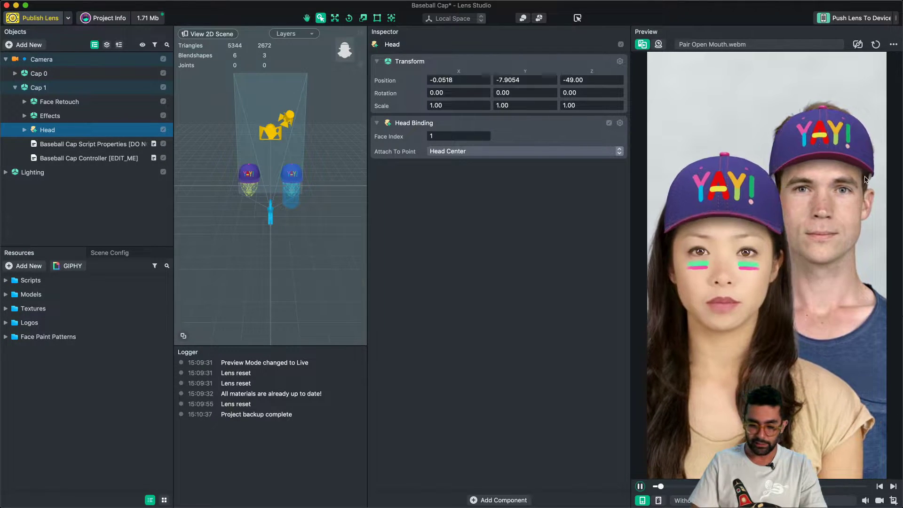
# Step: Set the Face Index of both Face Paint - Primary and Face Paint - Secondary under Cap 1's Effects to 1
pyautogui.click(47, 118)
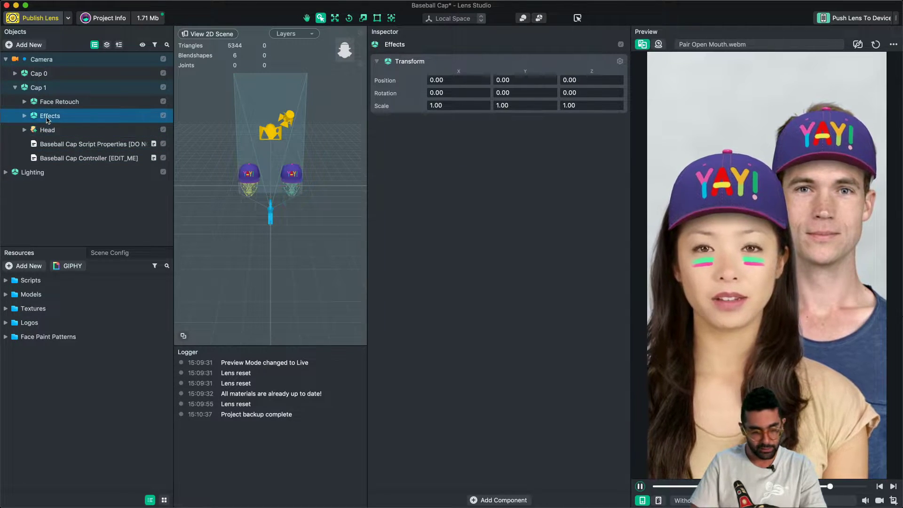
pyautogui.click(24, 116)
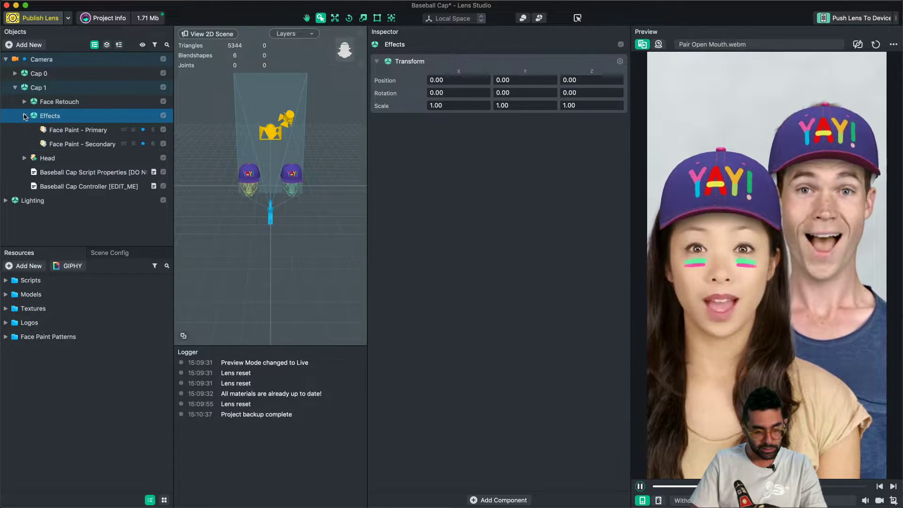
pyautogui.click(80, 130)
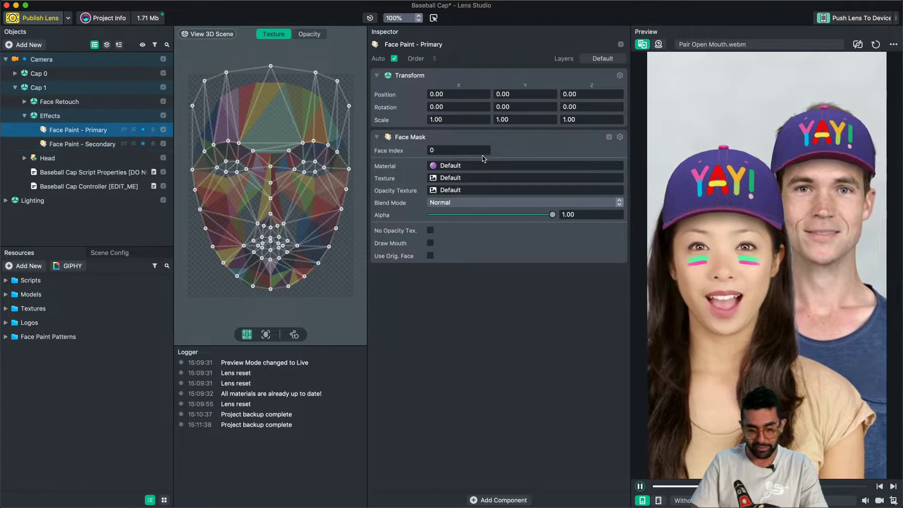
pyautogui.write('1')
pyautogui.moveTo(450, 150); pyautogui.dragTo(411, 153)
pyautogui.press('Return')
pyautogui.click(57, 144)
pyautogui.write('1')
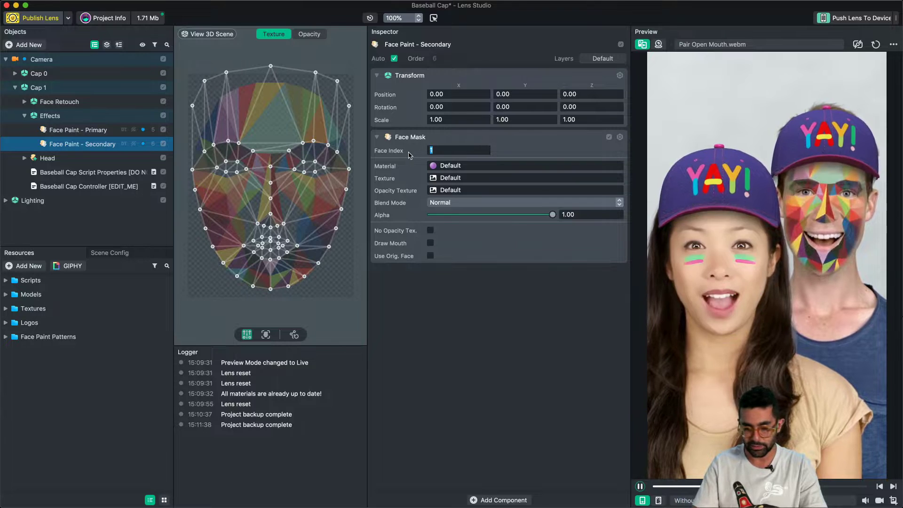
pyautogui.press('Return')
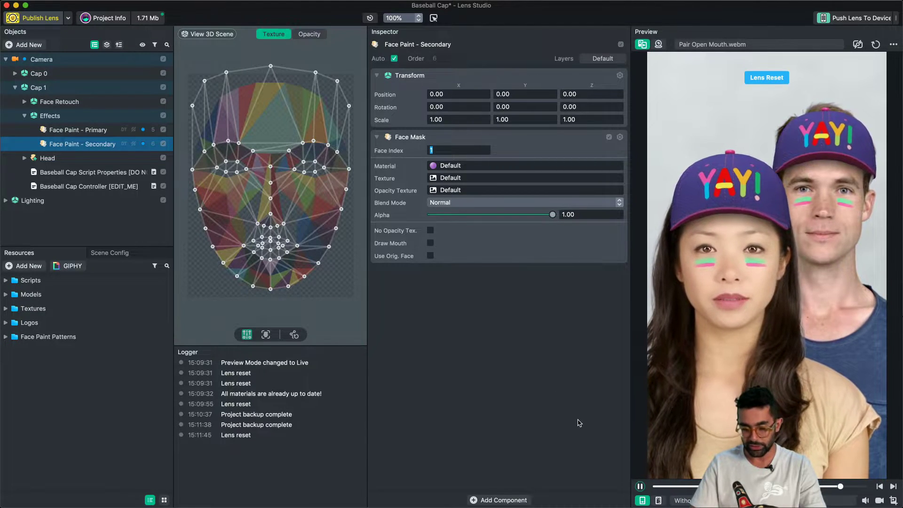
# Step: Set the Face Index of Retouch under Cap 1's Face Retouch to 1 and collapse the group
pyautogui.click(25, 115)
pyautogui.click(24, 101)
pyautogui.click(55, 118)
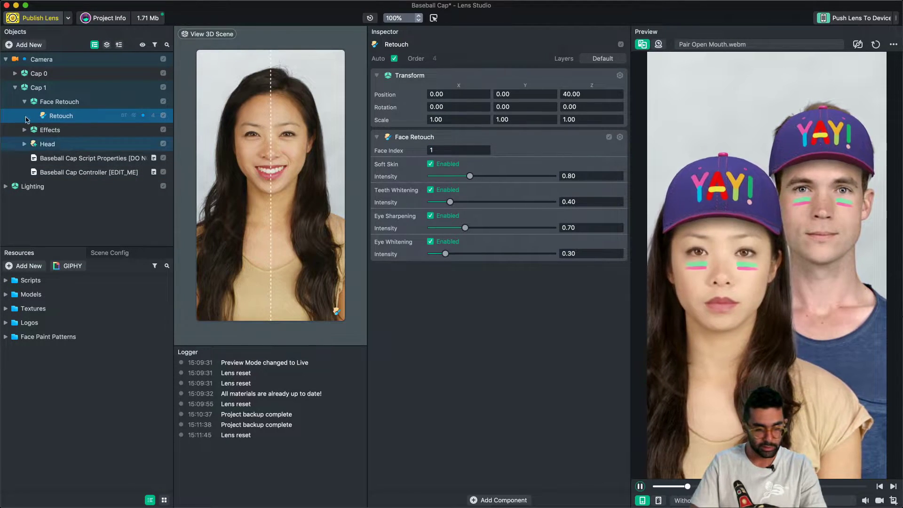
pyautogui.click(15, 88)
pyautogui.click(15, 87)
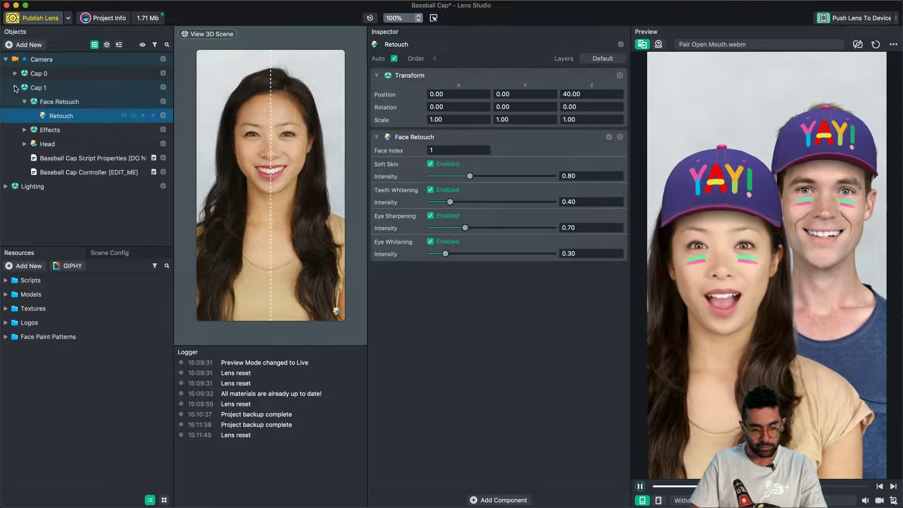
pyautogui.click(25, 102)
# Step: Examine Cap 1's Baseball Cap Script Properties and the logo, cap and face paint settings of its Baseball Cap Controller
pyautogui.click(70, 144)
pyautogui.click(71, 158)
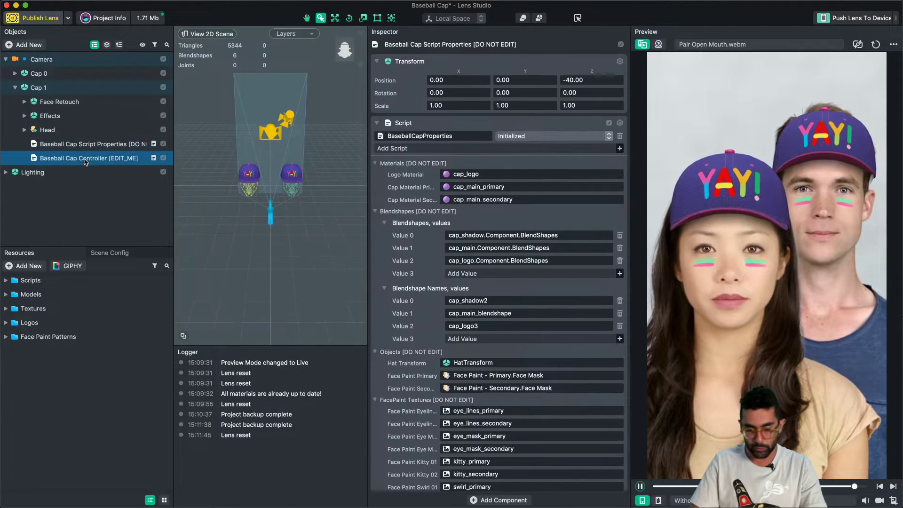
pyautogui.moveTo(486, 203); pyautogui.dragTo(473, 204)
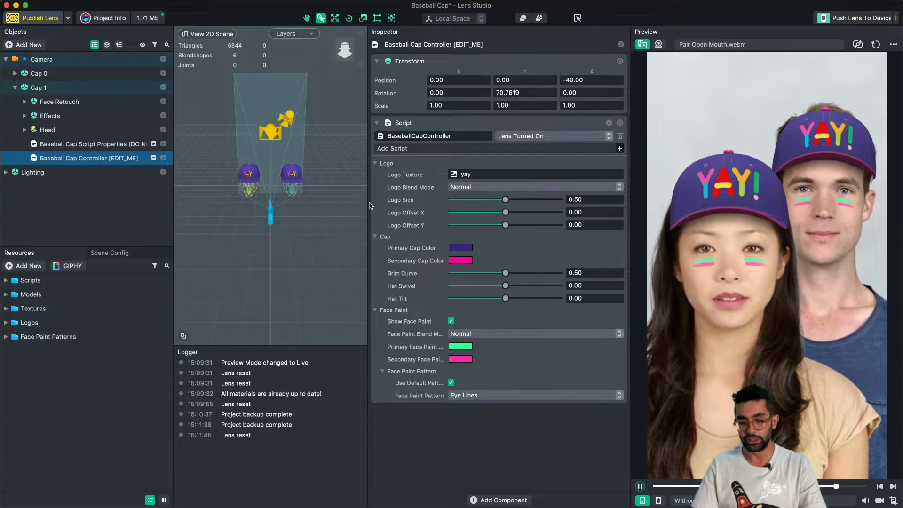
# Step: Clear and restore the cap_logo Logo Material in Cap 1's Baseball Cap Script Properties, and reveal the Baseball Cap model's Materials folder
pyautogui.click(61, 144)
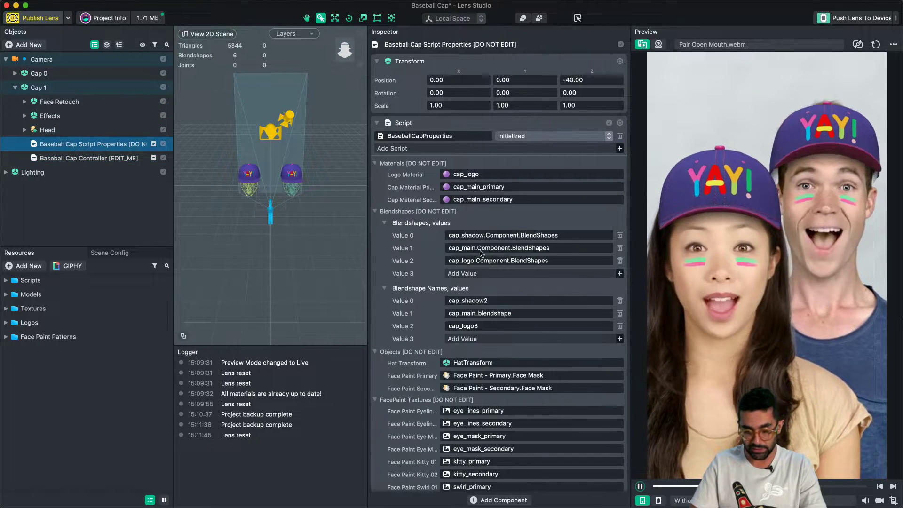
pyautogui.rightClick(482, 175)
pyautogui.click(488, 188)
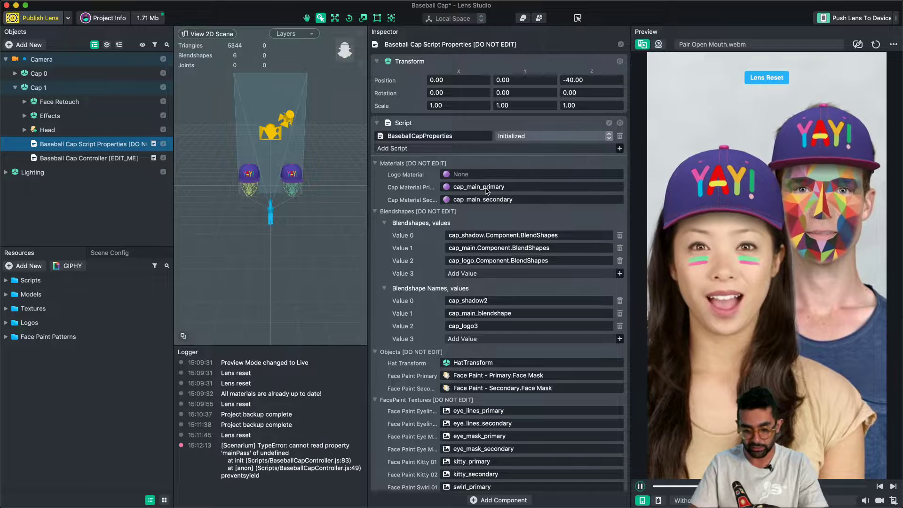
pyautogui.rightClick(468, 177)
pyautogui.click(487, 190)
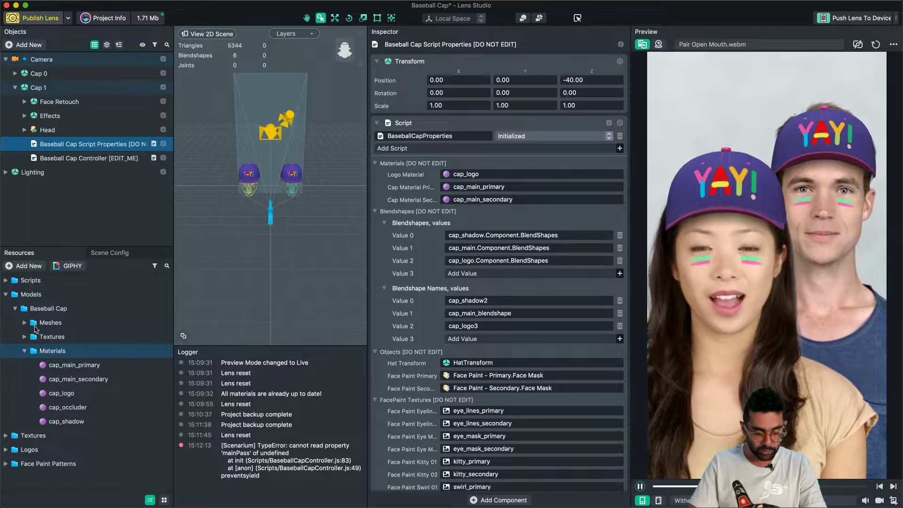
# Step: Create a folder named Cap 0 inside the Baseball Cap model's Materials folder
pyautogui.click(45, 351)
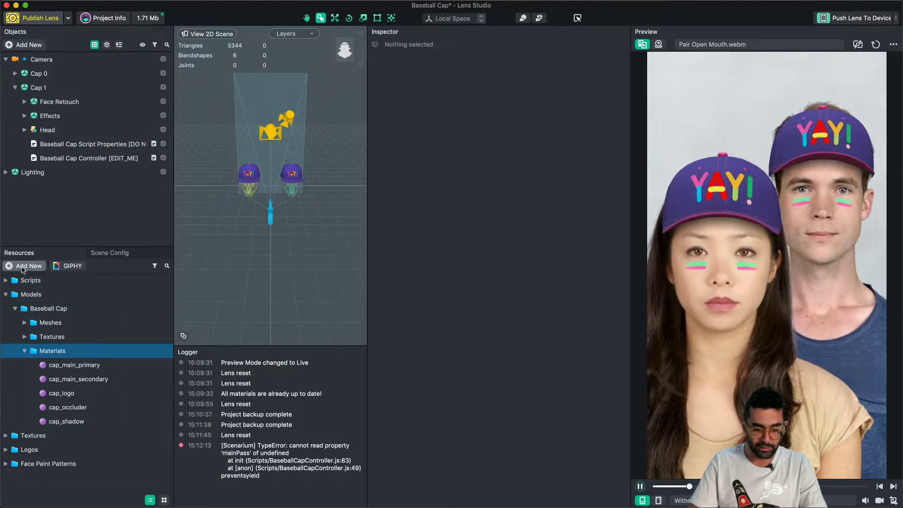
pyautogui.click(21, 266)
pyautogui.click(33, 305)
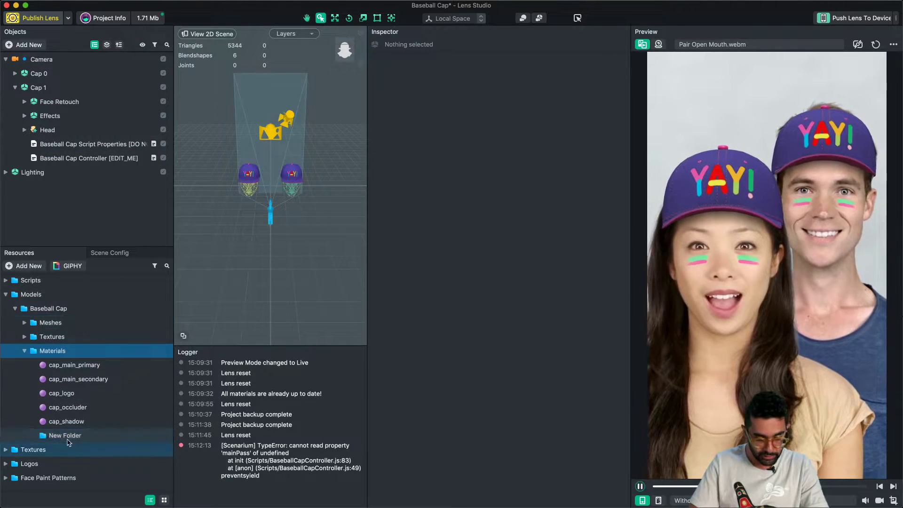
pyautogui.click(65, 437)
pyautogui.click(72, 435)
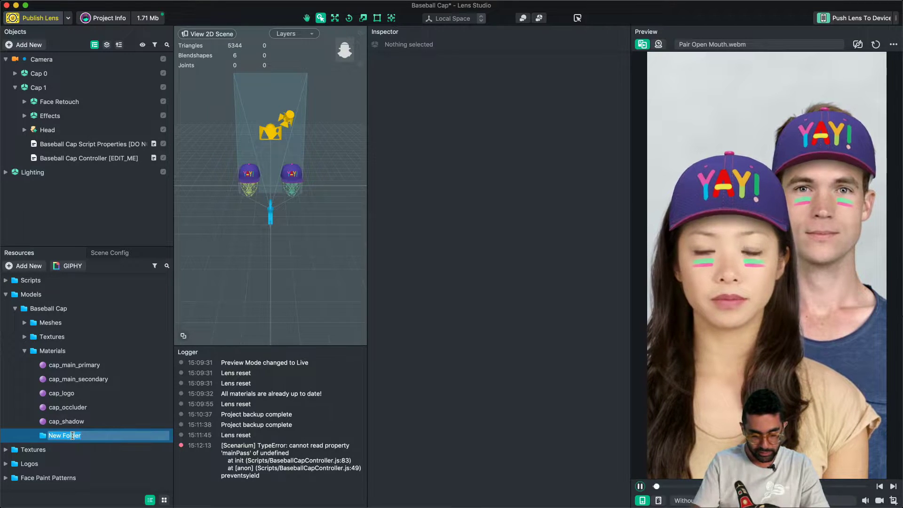
pyautogui.write('Cap 0')
pyautogui.press('Return')
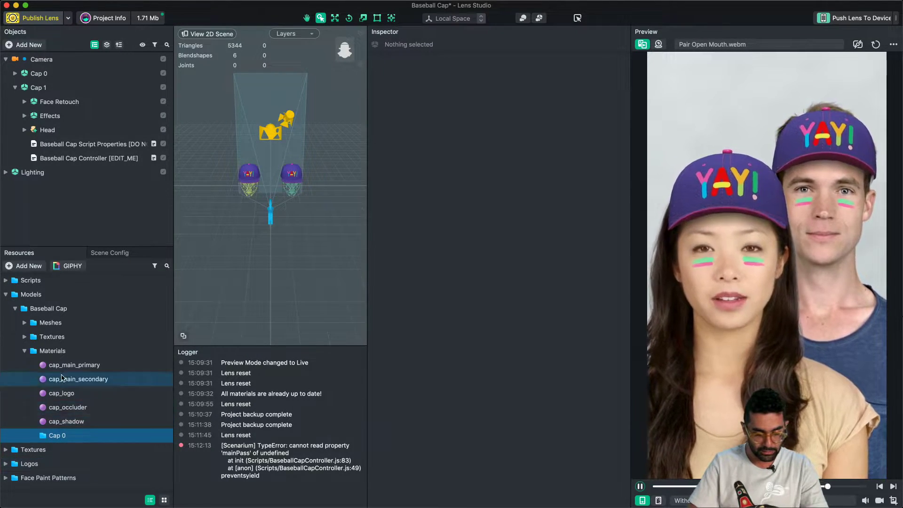
# Step: Add a second folder named Cap 1 to the Baseball Cap model's Materials folder
pyautogui.click(26, 267)
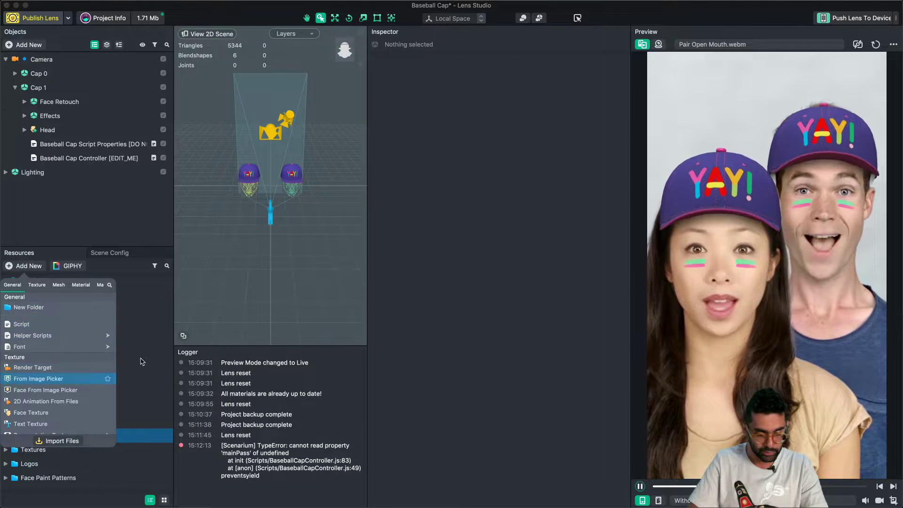
pyautogui.click(157, 346)
pyautogui.click(57, 352)
pyautogui.click(26, 266)
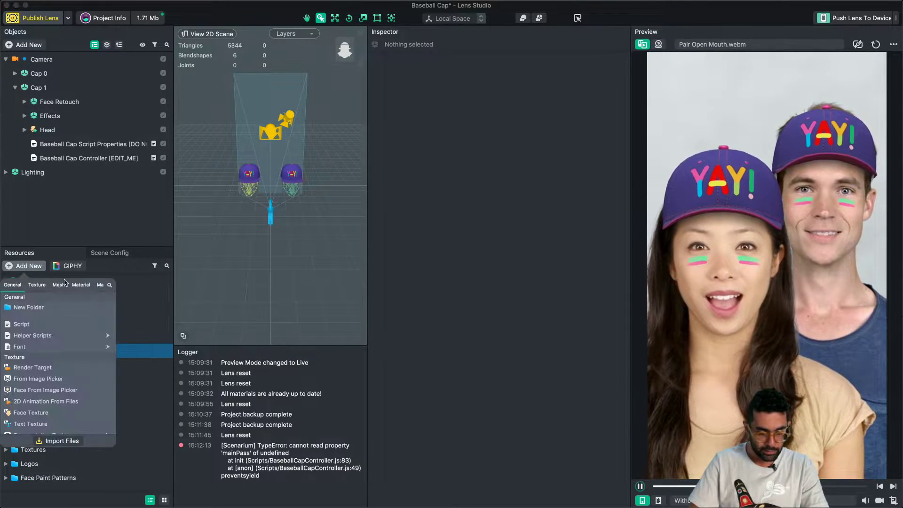
pyautogui.click(29, 307)
pyautogui.click(73, 436)
pyautogui.click(73, 437)
pyautogui.write('C')
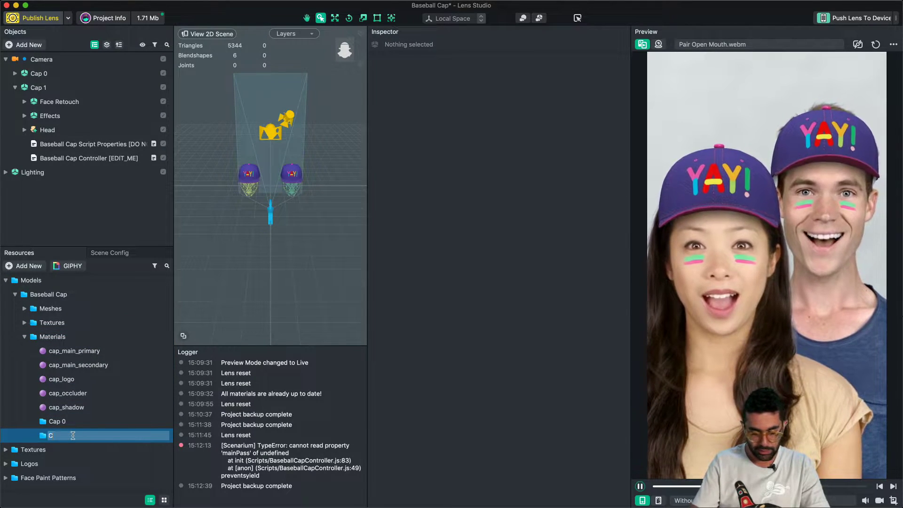
pyautogui.write('ap 1')
pyautogui.press('Return')
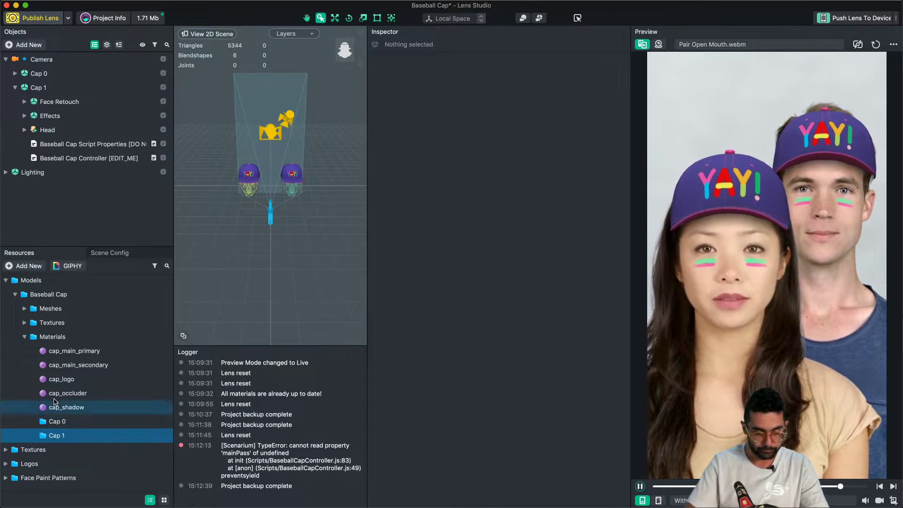
# Step: Save the project as Baseball Cap on the Desktop
pyautogui.click(55, 398)
pyautogui.click(56, 405)
pyautogui.keyDown('shift'); pyautogui.click(70, 351); pyautogui.keyUp('shift')
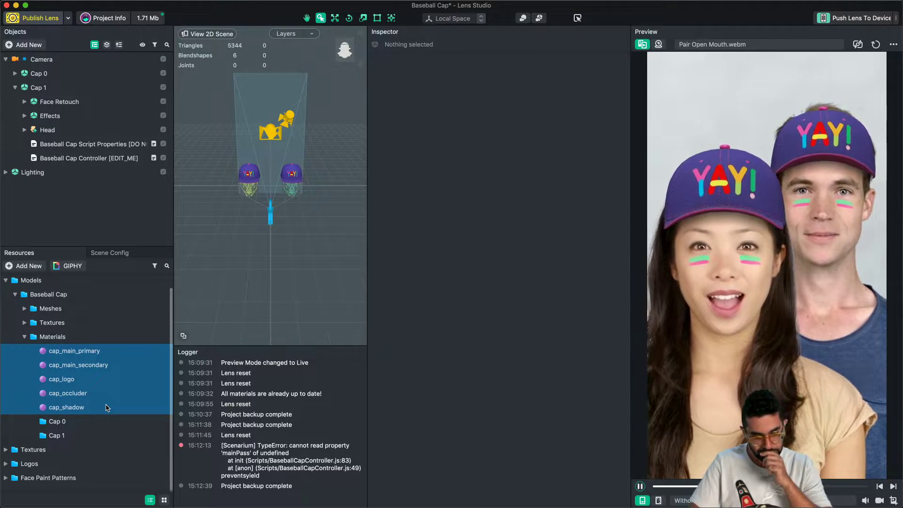
pyautogui.click(69, 438)
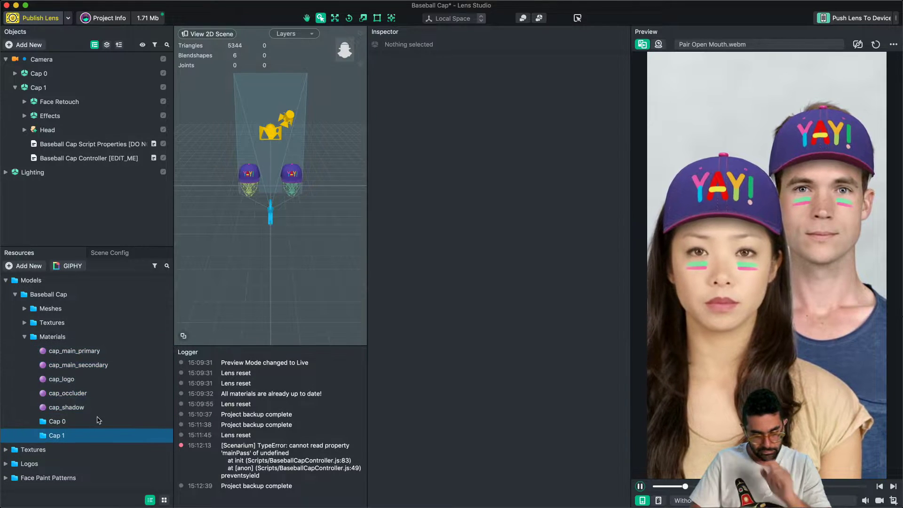
pyautogui.click(77, 407)
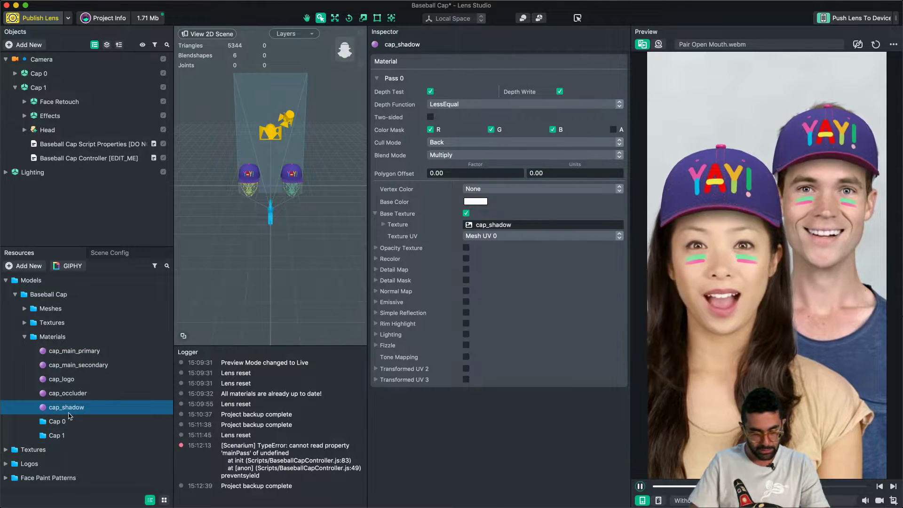
pyautogui.click(65, 425)
pyautogui.press('super+s')
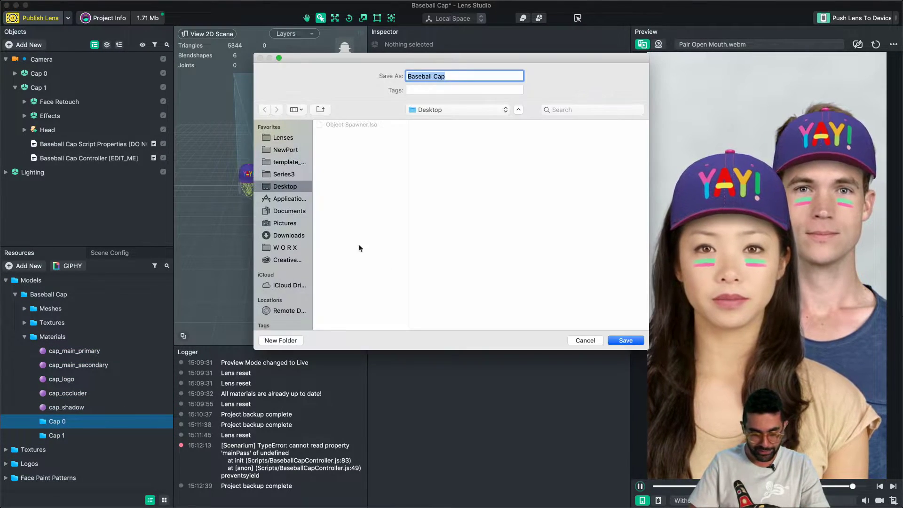
pyautogui.click(625, 341)
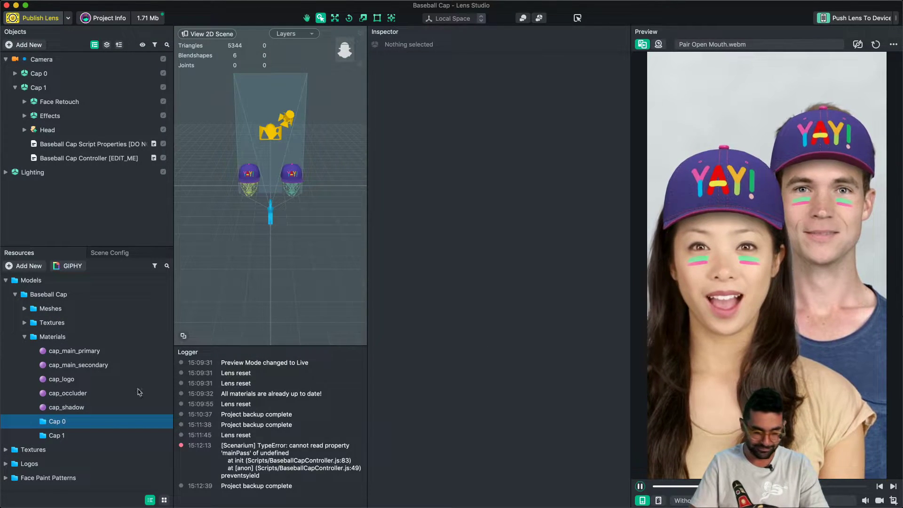
# Step: Duplicate the five cap materials, moving the originals into the Cap 0 folder and the duplicates into the Cap 1 folder
pyautogui.click(67, 407)
pyautogui.keyDown('shift'); pyautogui.click(81, 351); pyautogui.keyUp('shift')
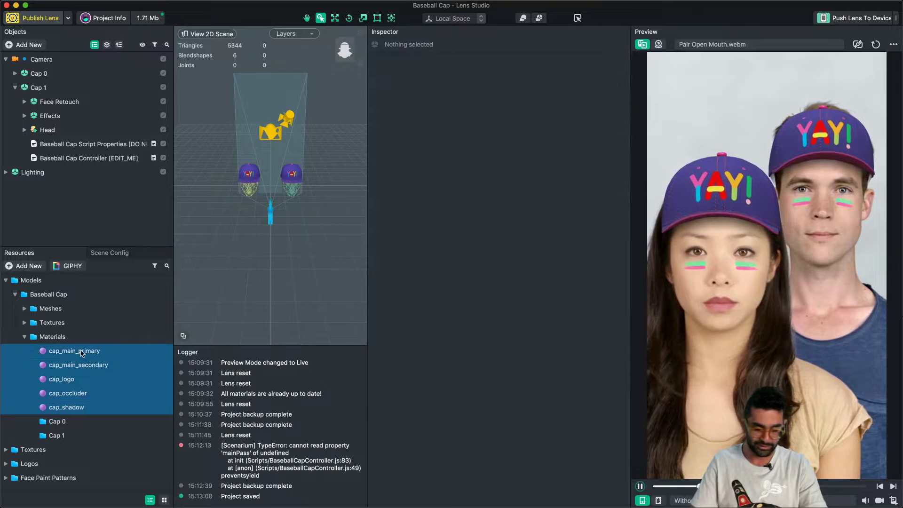
pyautogui.press('super+d')
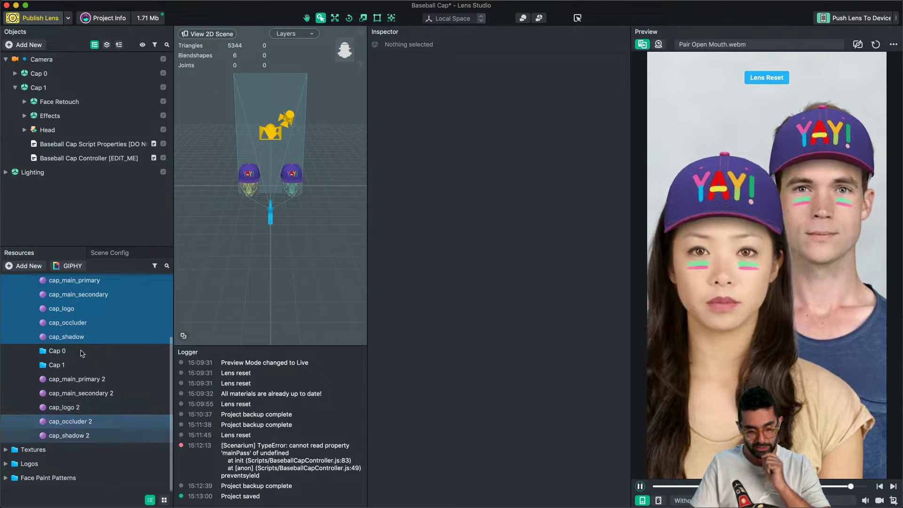
pyautogui.moveTo(72, 339); pyautogui.dragTo(65, 353)
pyautogui.click(71, 379)
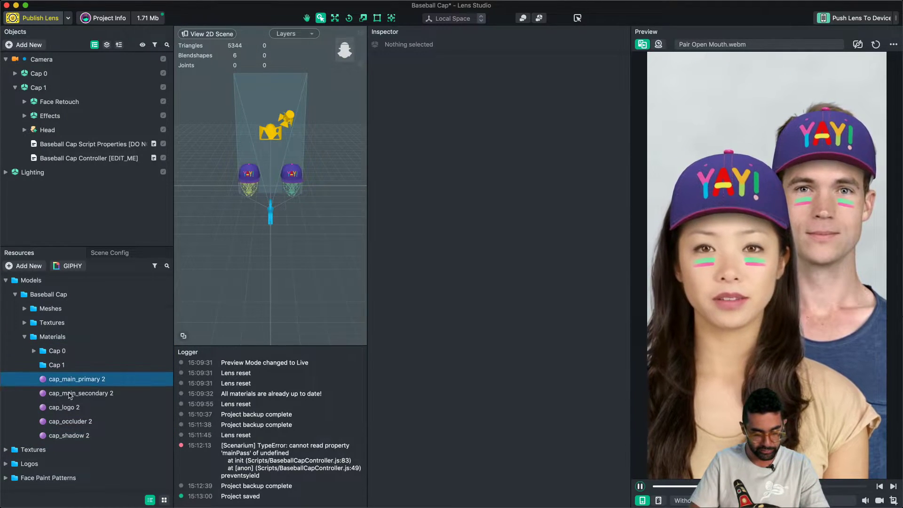
pyautogui.keyDown('shift'); pyautogui.click(70, 435); pyautogui.keyUp('shift')
pyautogui.moveTo(70, 435); pyautogui.dragTo(61, 369)
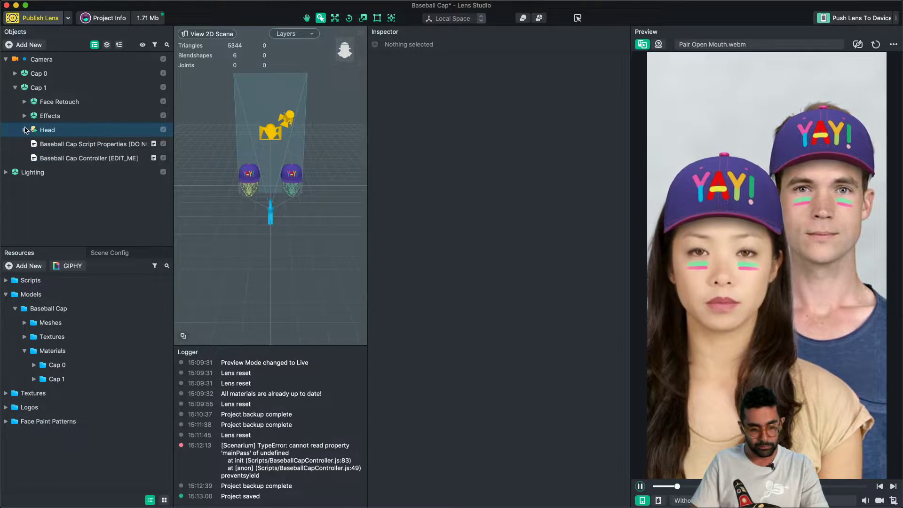
# Step: In Cap 1's Baseball Cap Script Properties, assign cap_logo 2, cap_main_primary 2 and cap_main_secondary 2 as the logo, primary and secondary cap materials
pyautogui.click(25, 116)
pyautogui.click(25, 116)
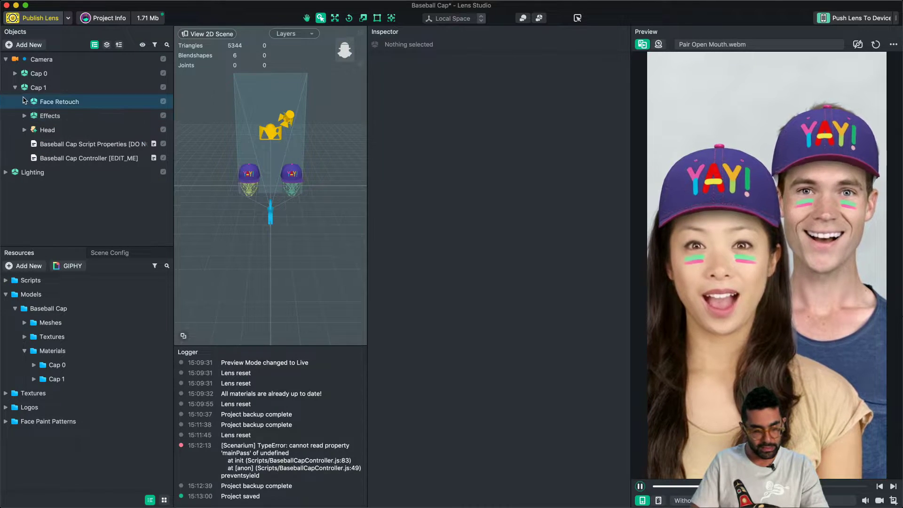
pyautogui.click(25, 130)
pyautogui.click(25, 130)
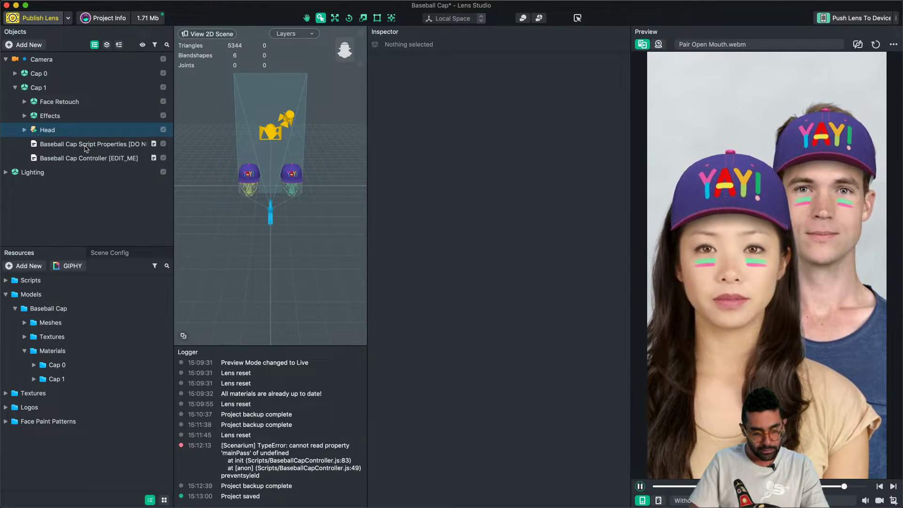
pyautogui.click(26, 144)
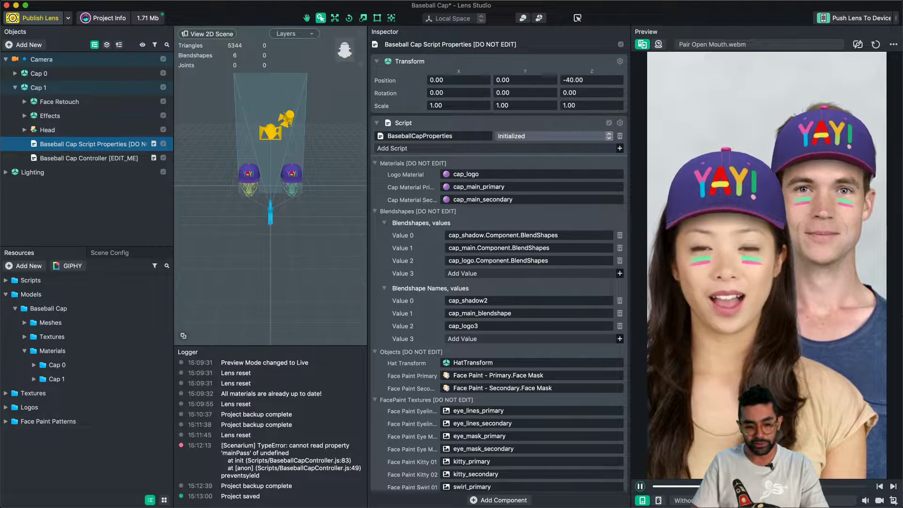
pyautogui.scroll(-1, 432, 336)
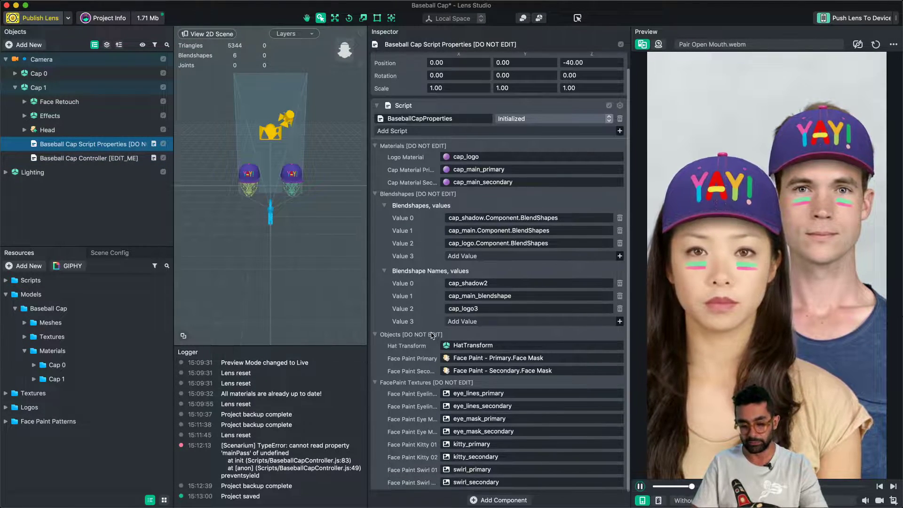
pyautogui.scroll(1, 433, 335)
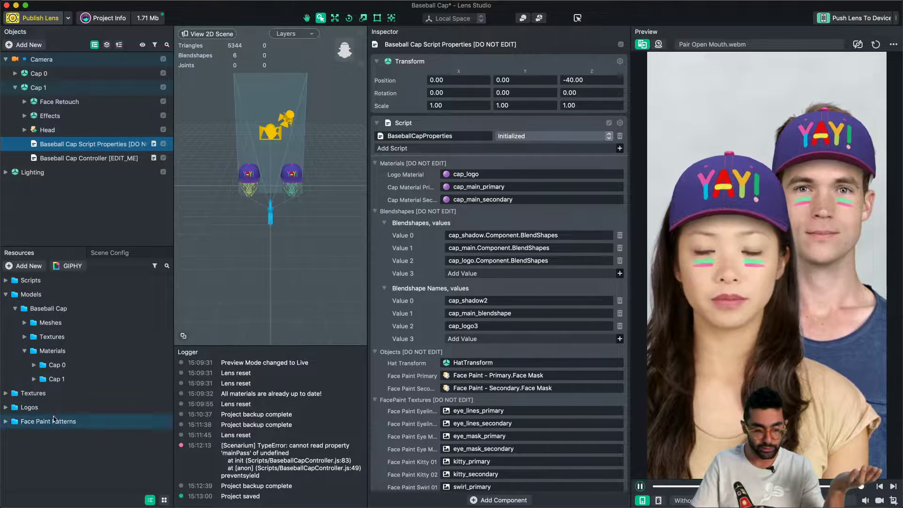
pyautogui.click(34, 380)
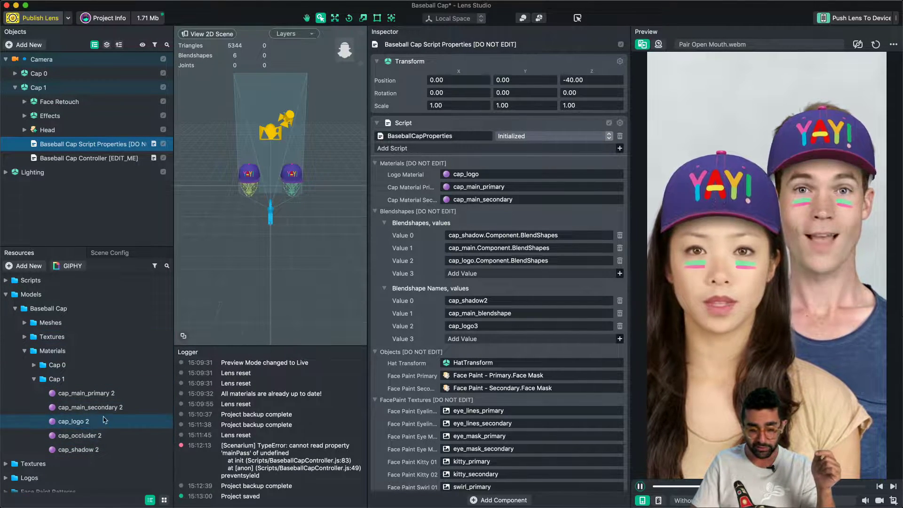
pyautogui.moveTo(75, 426); pyautogui.dragTo(470, 175)
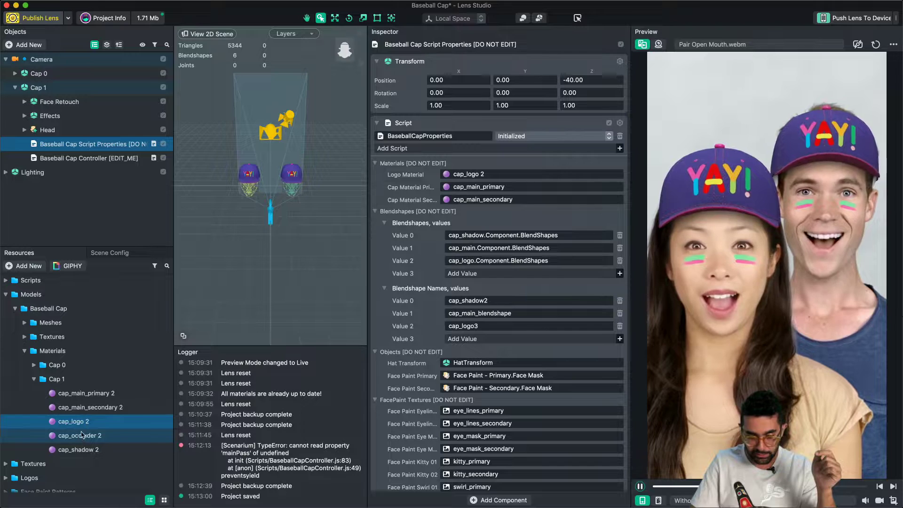
pyautogui.moveTo(86, 397); pyautogui.dragTo(493, 188)
pyautogui.moveTo(89, 407); pyautogui.dragTo(496, 201)
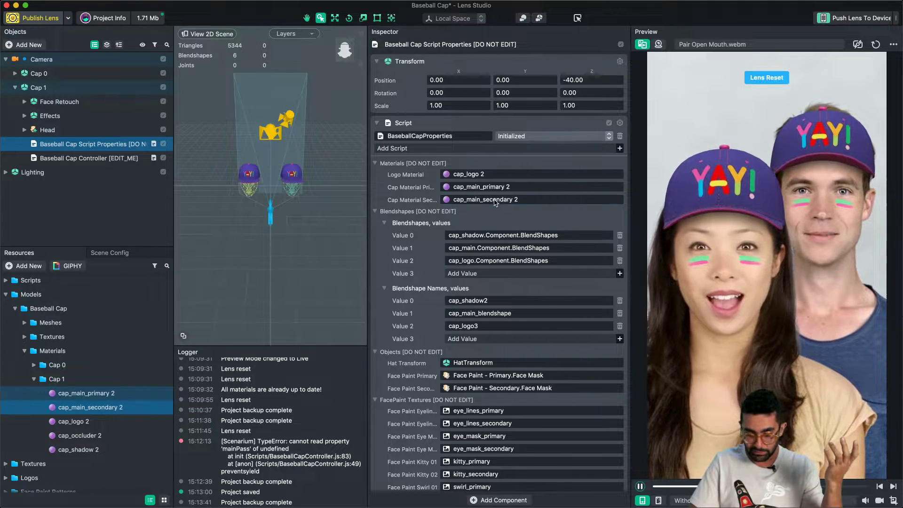
# Step: Set Cap 1's Baseball Cap Controller to Logo Size 0.70, Logo Offset X -0.10 and Logo Offset Y 0.30
pyautogui.click(95, 160)
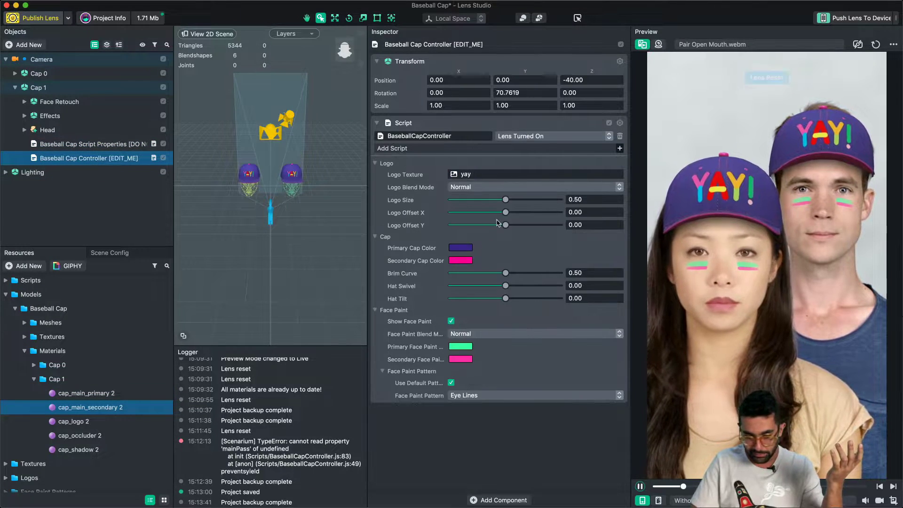
pyautogui.click(526, 199)
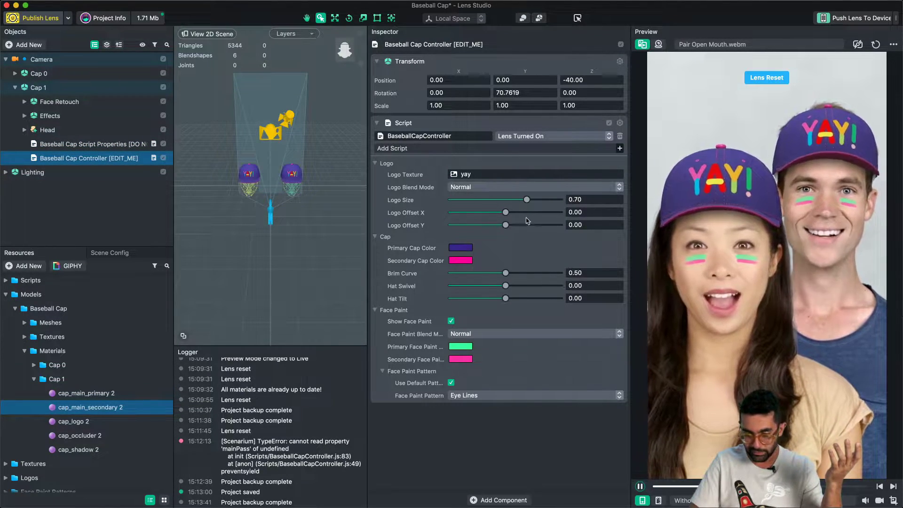
pyautogui.moveTo(499, 212)
pyautogui.mouseDown()
pyautogui.moveTo(486, 212)
pyautogui.moveTo(516, 212)
pyautogui.moveTo(478, 213)
pyautogui.moveTo(500, 216)
pyautogui.mouseUp()
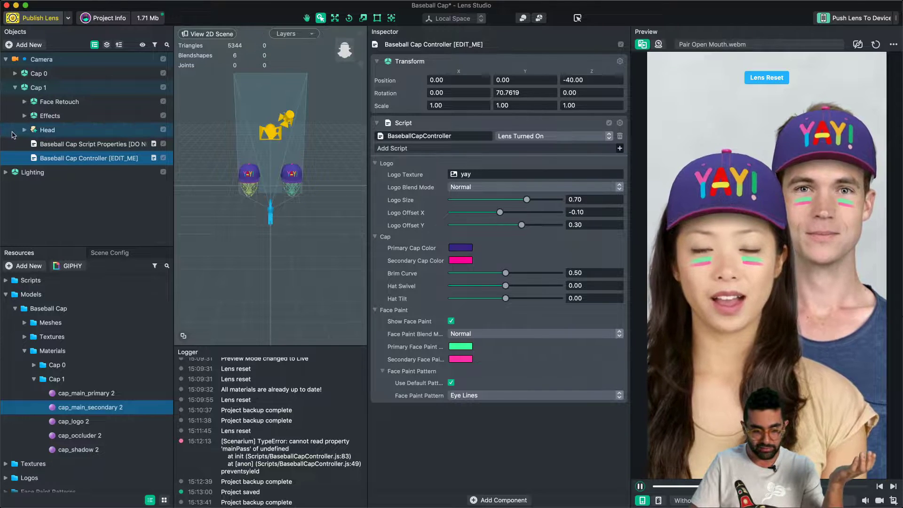
# Step: Assign cap_occluder 2 as the material of the cap_occluder mesh nested under Cap 1's Head
pyautogui.click(23, 130)
pyautogui.click(33, 144)
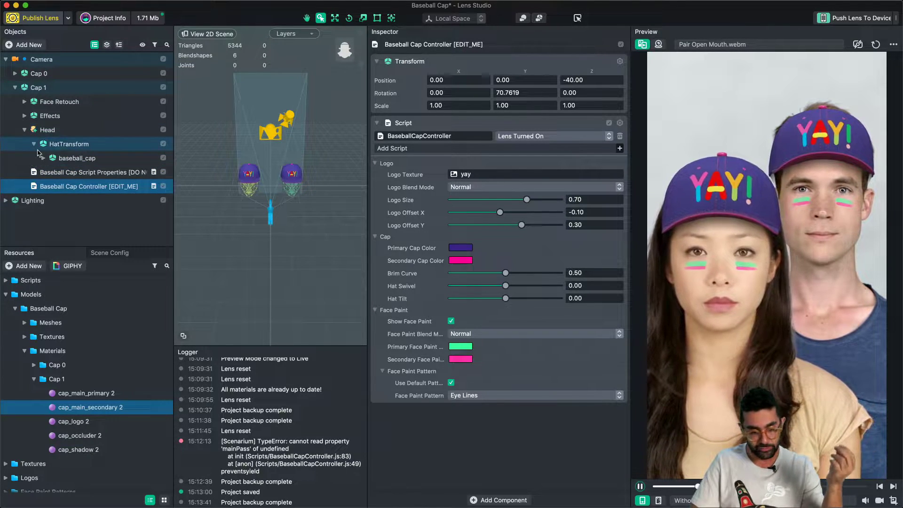
pyautogui.click(42, 158)
pyautogui.click(52, 186)
pyautogui.scroll(-1, 54, 186)
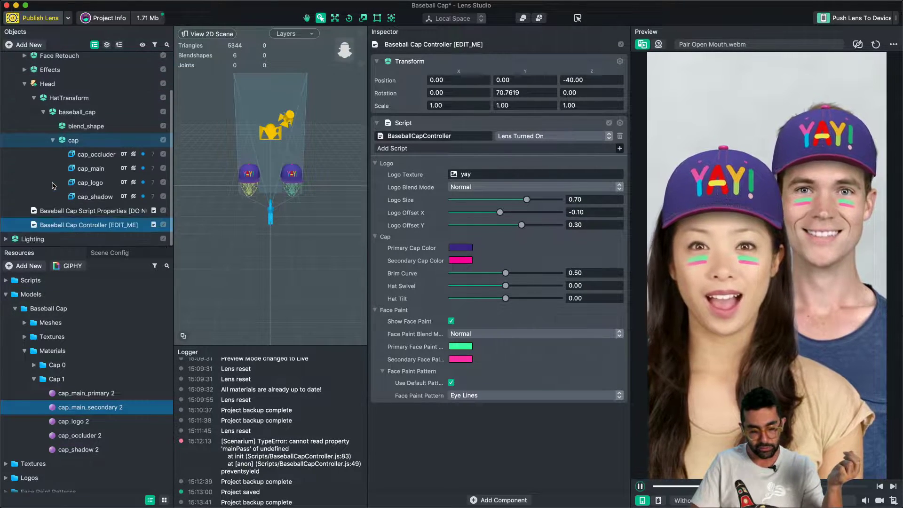
pyautogui.click(91, 156)
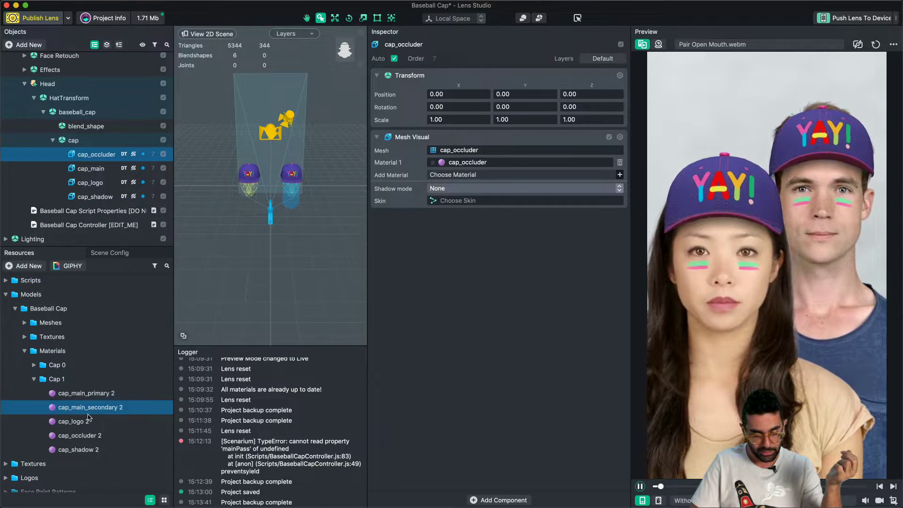
pyautogui.moveTo(89, 437); pyautogui.dragTo(516, 253)
pyautogui.moveTo(535, 163); pyautogui.dragTo(527, 163)
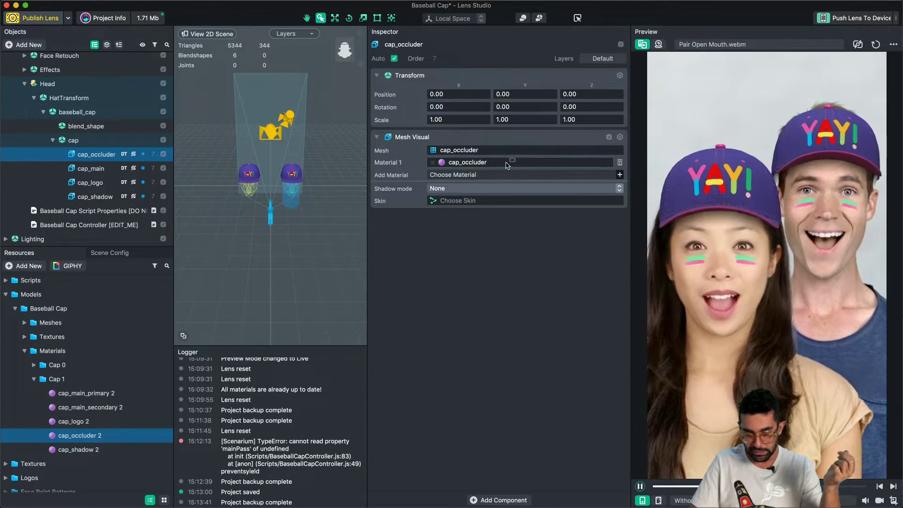
# Step: Replace the two materials of Cap 1's cap_main mesh with cap_main_primary 2 and cap_main_secondary 2
pyautogui.click(84, 168)
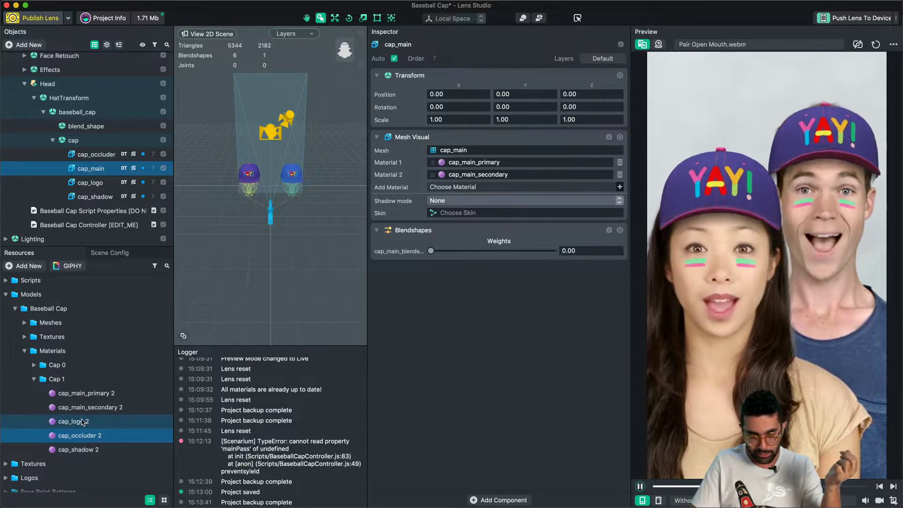
pyautogui.moveTo(91, 399); pyautogui.dragTo(527, 163)
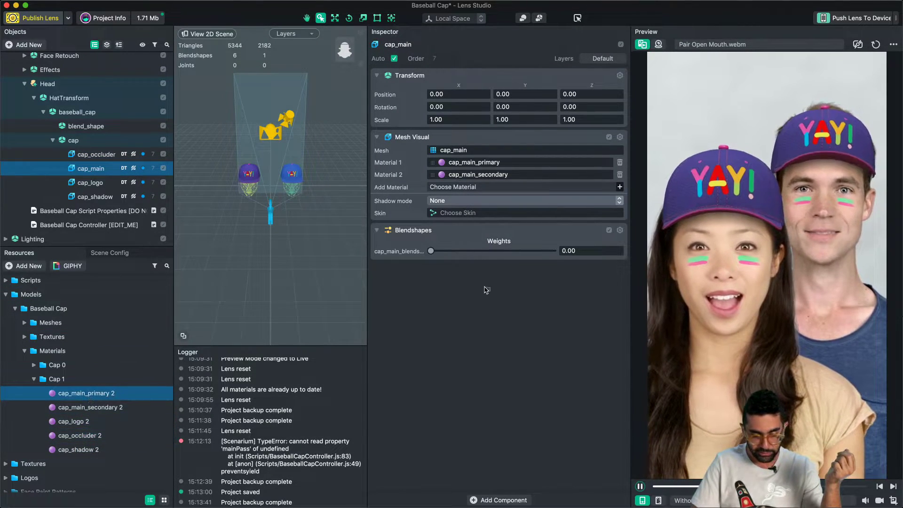
pyautogui.moveTo(89, 407); pyautogui.dragTo(503, 176)
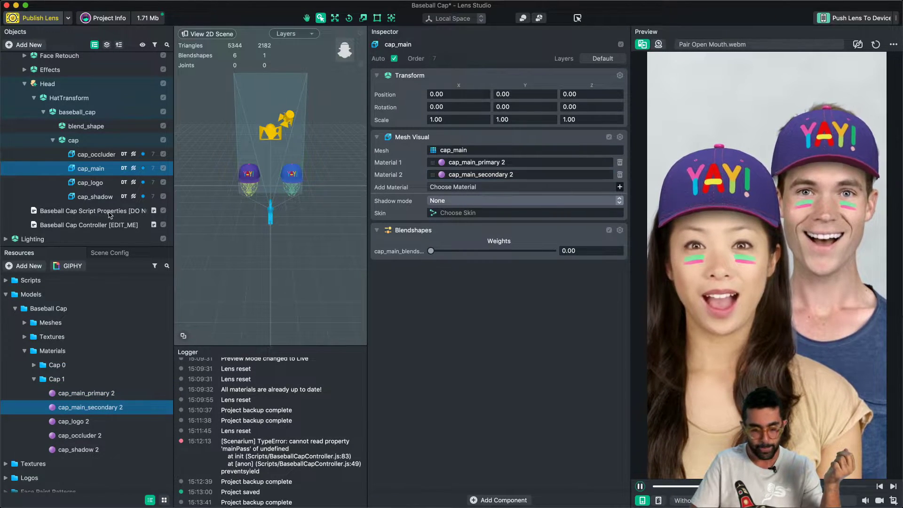
# Step: Assign cap_logo 2 to Cap 1's cap_logo mesh and cap_shadow 2 to its cap_shadow mesh as their materials
pyautogui.click(90, 182)
pyautogui.moveTo(82, 425); pyautogui.dragTo(263, 177)
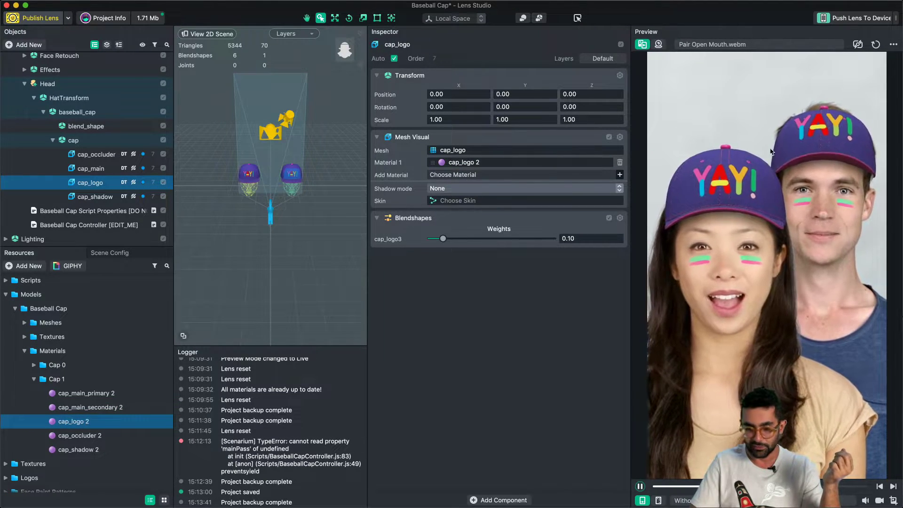
pyautogui.click(104, 197)
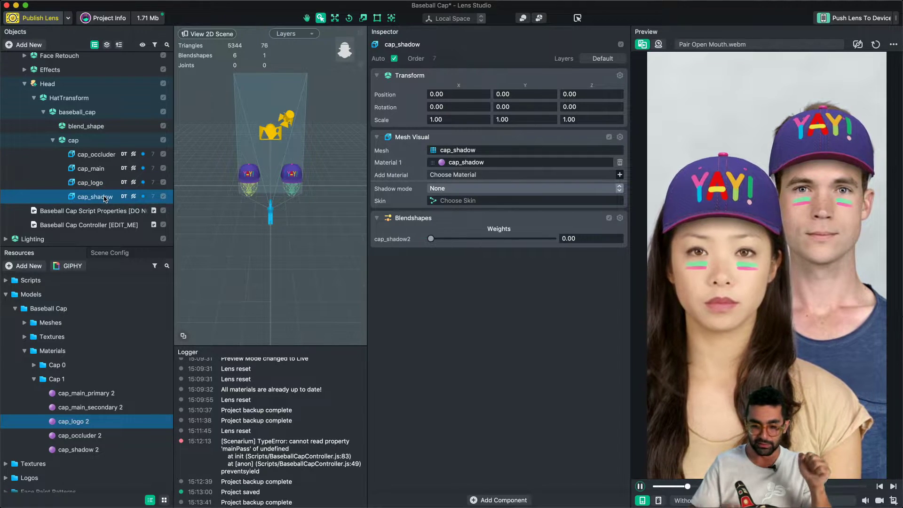
pyautogui.moveTo(77, 449); pyautogui.dragTo(489, 162)
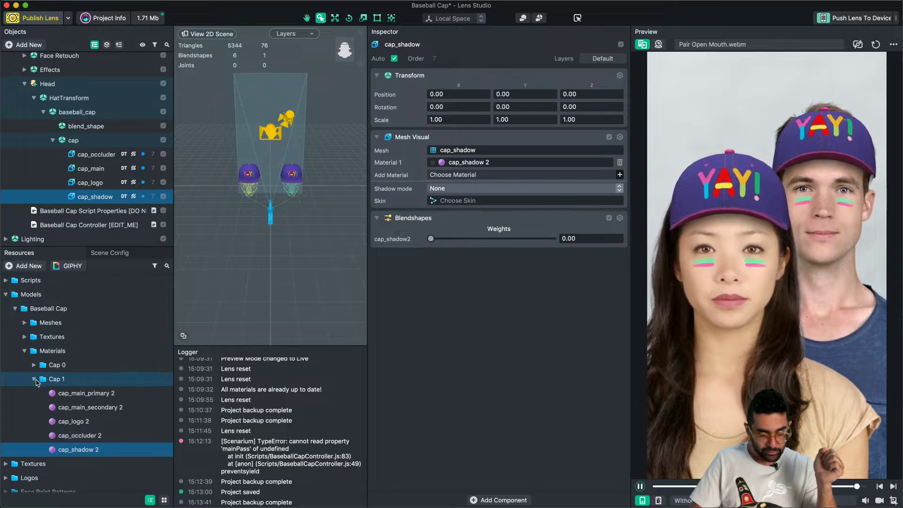
# Step: Collapse the Models folder and its subfolders in the resources and give the object hierarchy more vertical space
pyautogui.click(33, 380)
pyautogui.click(24, 351)
pyautogui.click(15, 309)
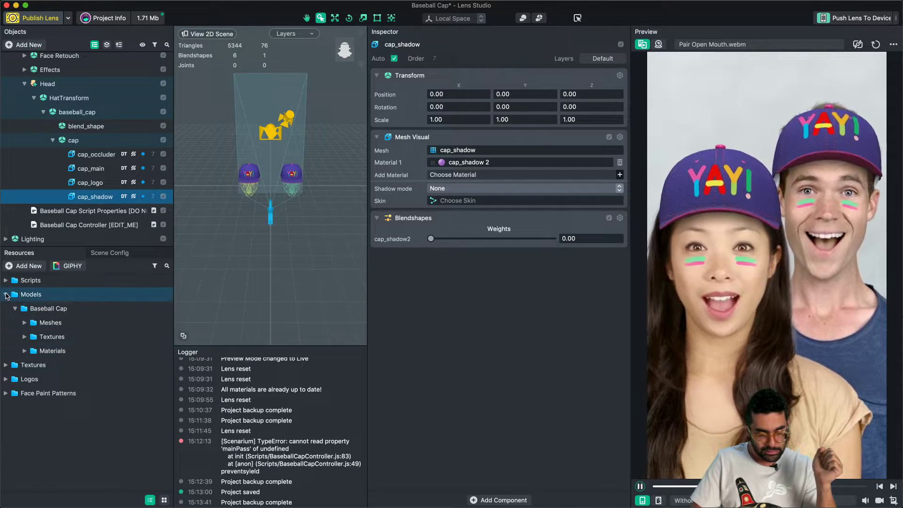
pyautogui.click(5, 294)
pyautogui.moveTo(80, 246); pyautogui.dragTo(80, 331)
# Step: Clear all messages from the Logger and reduce its height to enlarge the 3D scene view
pyautogui.rightClick(227, 391)
pyautogui.click(252, 391)
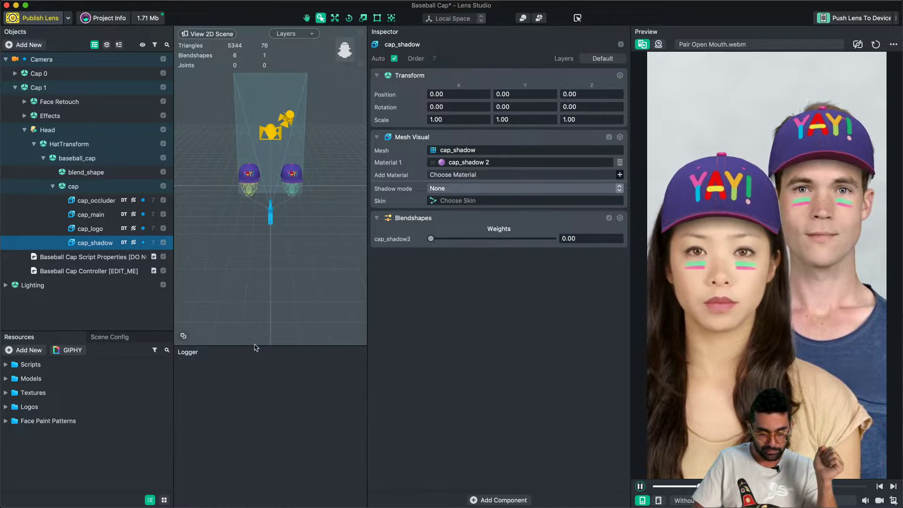
pyautogui.moveTo(254, 345); pyautogui.dragTo(254, 426)
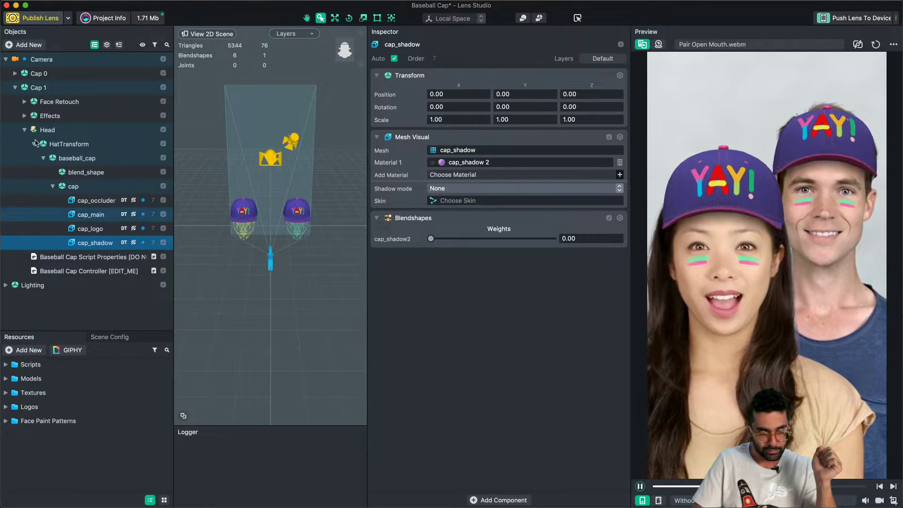
# Step: Collapse Cap 1's Head and set the Logo Texture of its Baseball Cap Controller to sheep
pyautogui.click(34, 144)
pyautogui.click(25, 130)
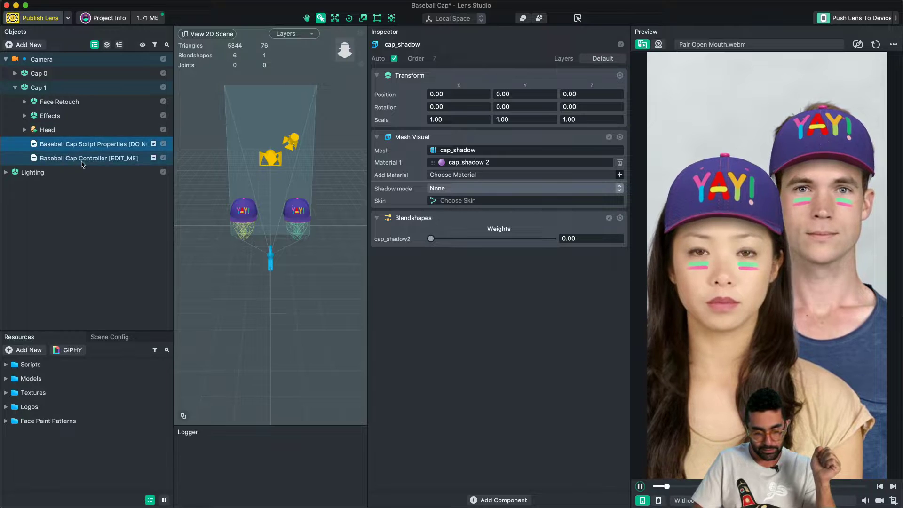
pyautogui.click(81, 159)
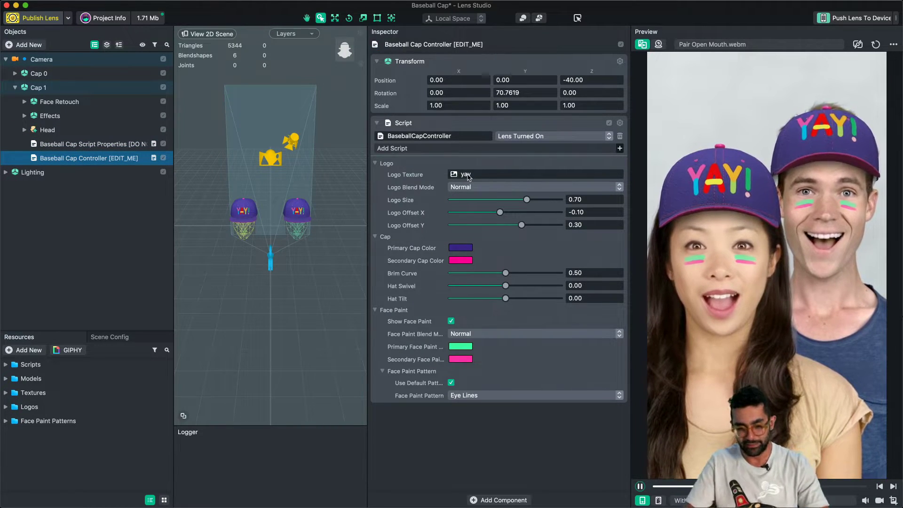
pyautogui.click(468, 176)
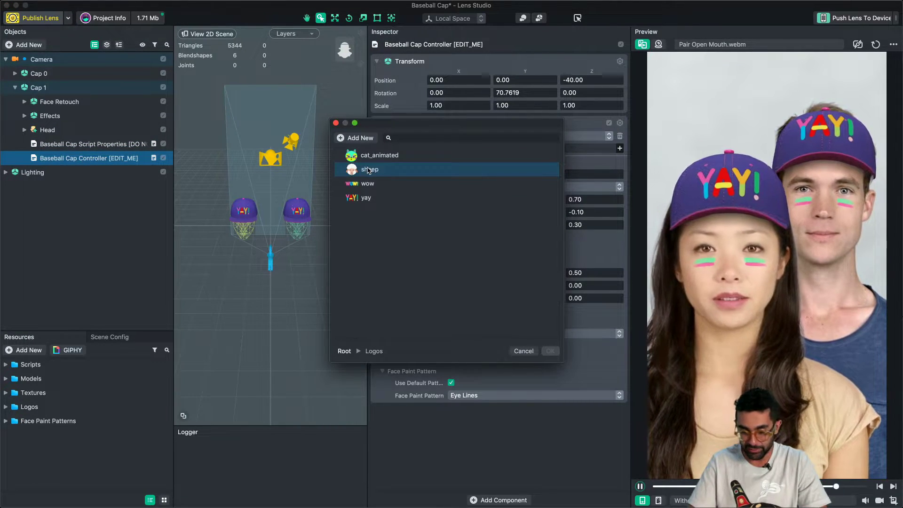
pyautogui.doubleClick(369, 170)
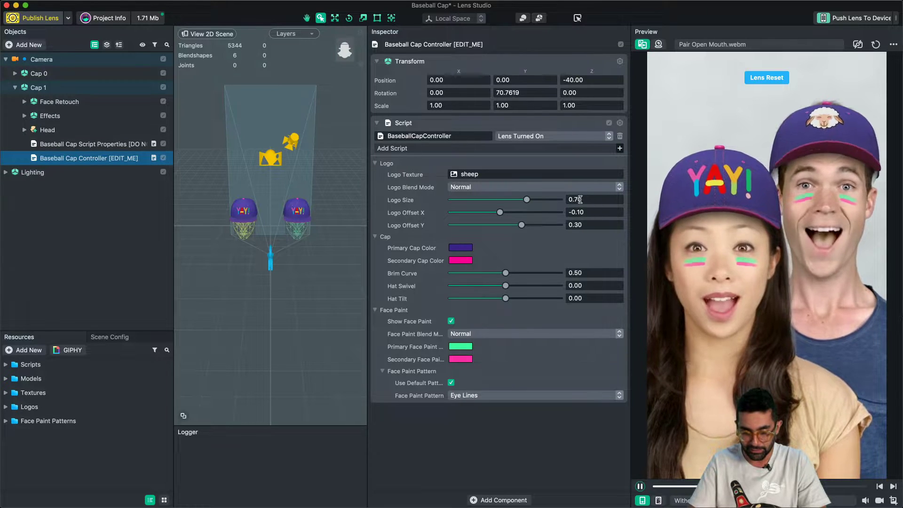
# Step: Set Cap 1's Logo Size to 1.00 and both Logo Offset X and Logo Offset Y to 0.00
pyautogui.moveTo(526, 200); pyautogui.dragTo(501, 228)
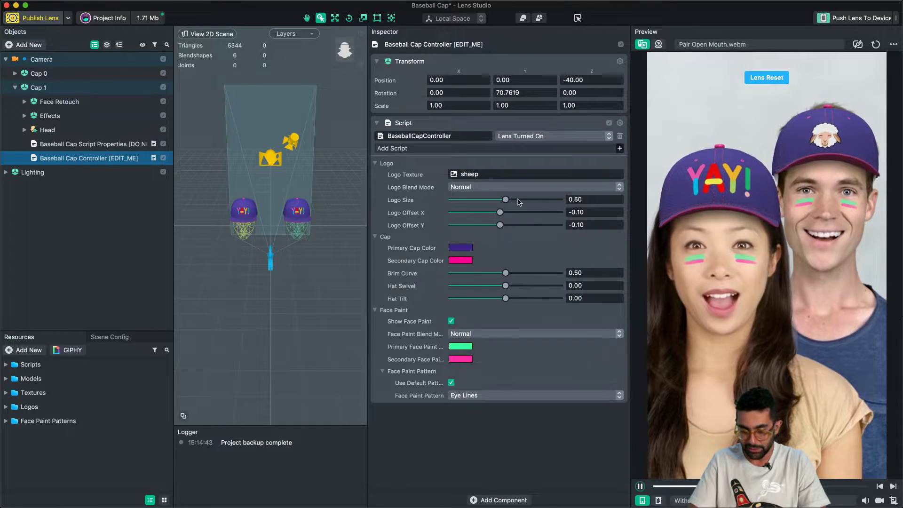
pyautogui.moveTo(536, 203); pyautogui.dragTo(544, 202)
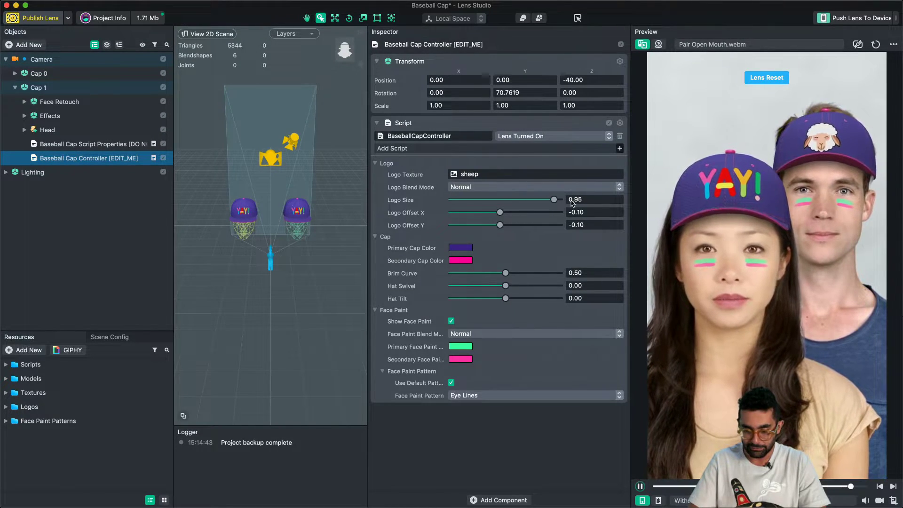
pyautogui.write('0')
pyautogui.press('Return')
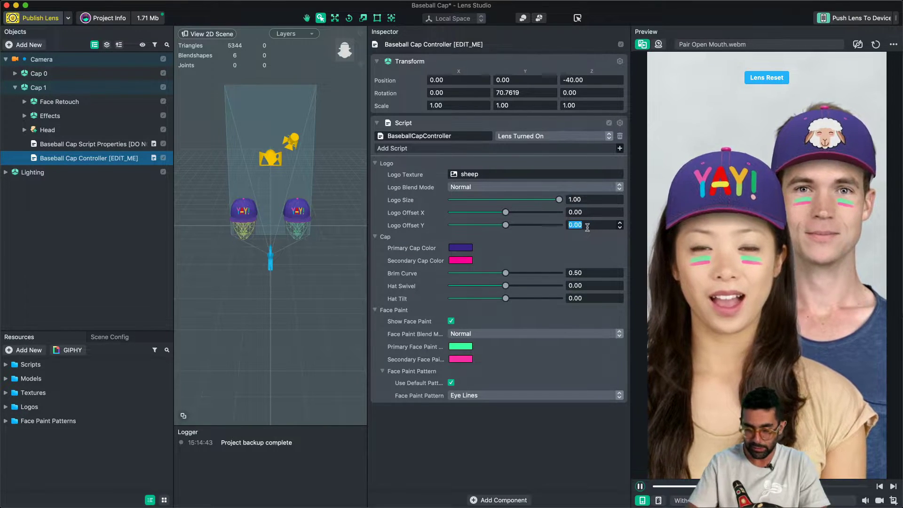
# Step: Change Cap 1's Primary Cap Color to bright blue and its Secondary Cap Color to light pink using the saved swatches
pyautogui.click(461, 248)
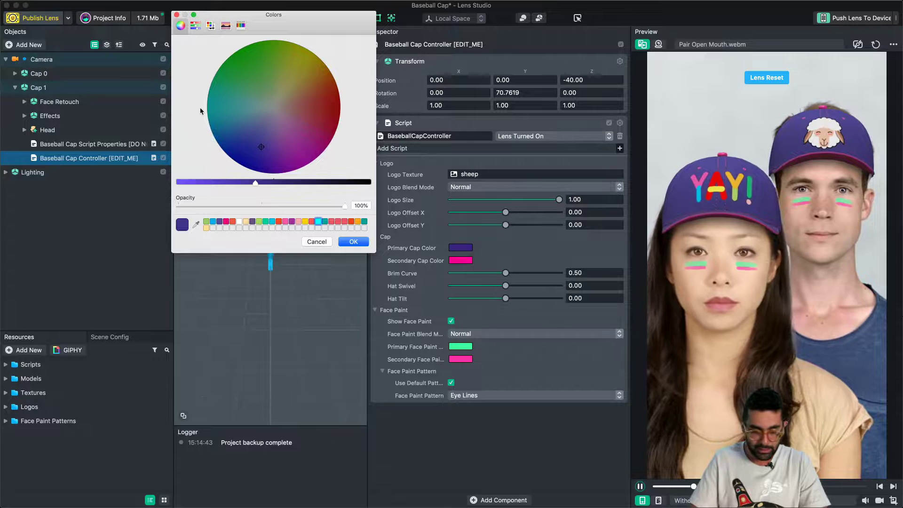
pyautogui.click(212, 222)
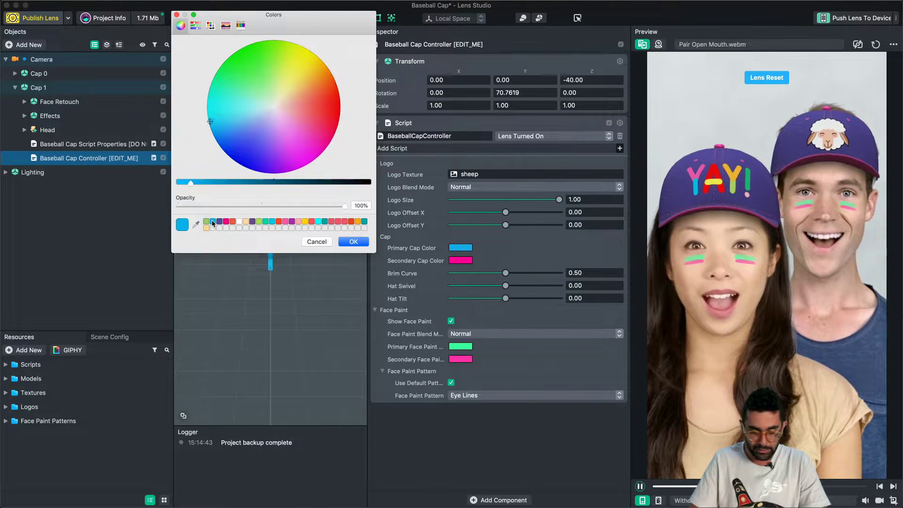
pyautogui.click(352, 242)
pyautogui.click(464, 261)
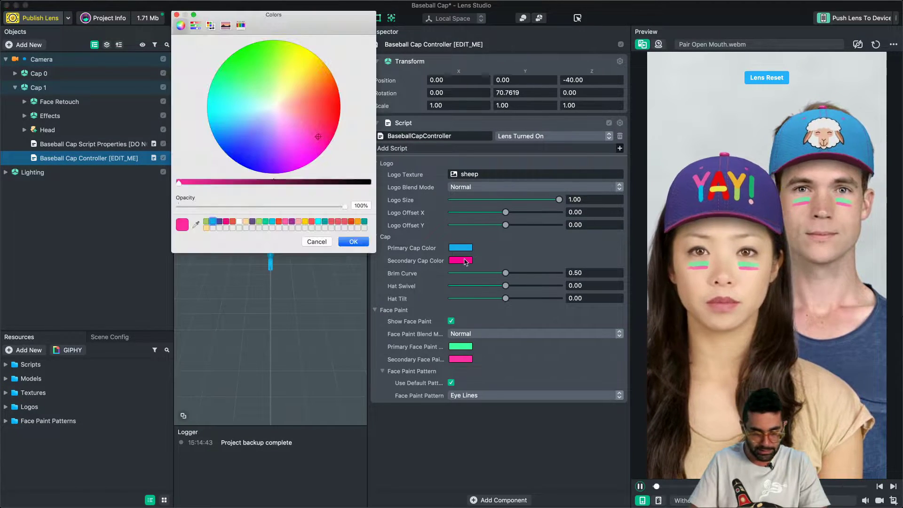
pyautogui.click(297, 222)
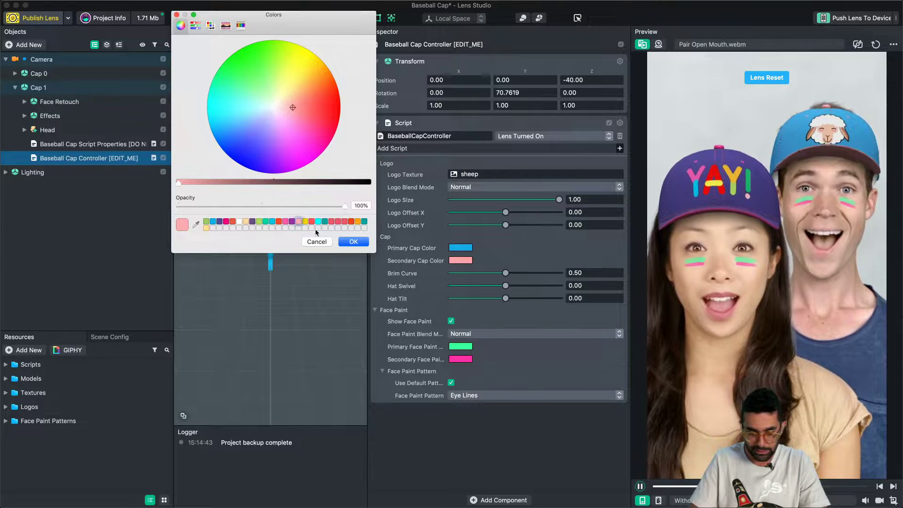
pyautogui.click(357, 242)
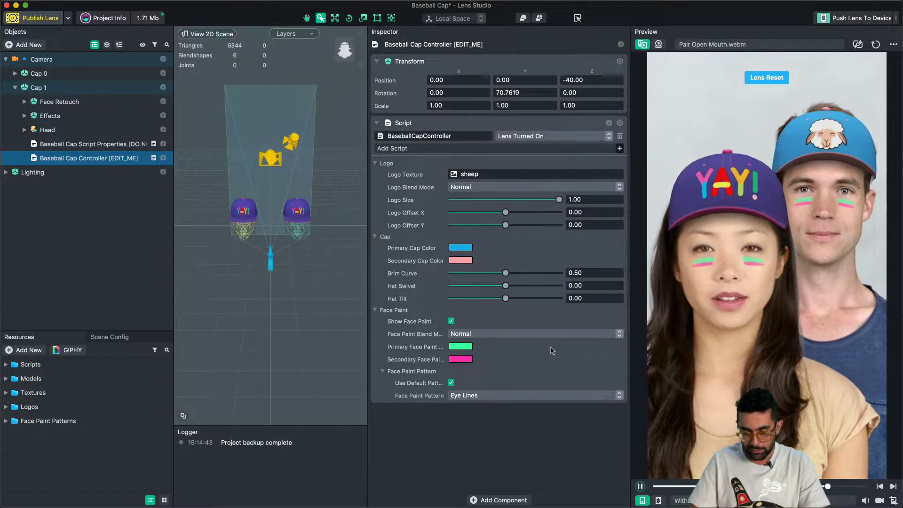
# Step: Try the Eye Mask and Kitty face paint patterns on Cap 1 and settle on Swirl
pyautogui.click(486, 396)
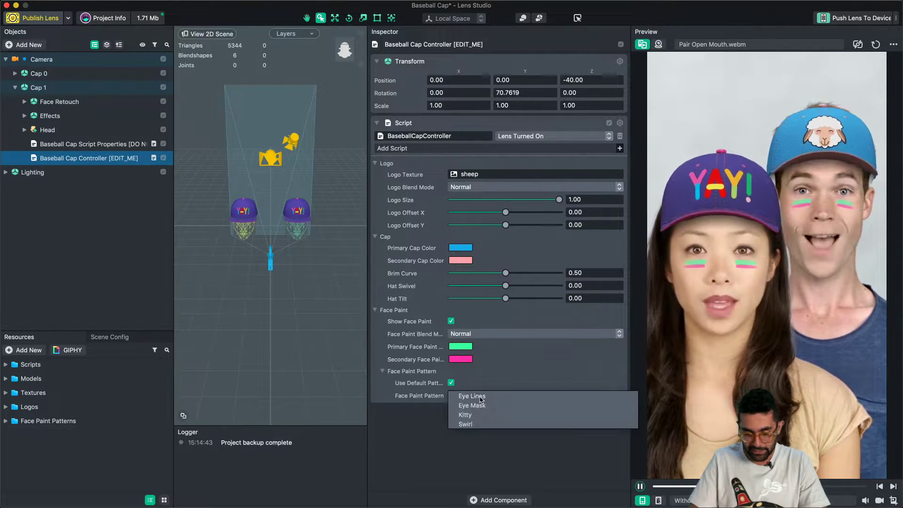
pyautogui.click(486, 407)
pyautogui.click(489, 396)
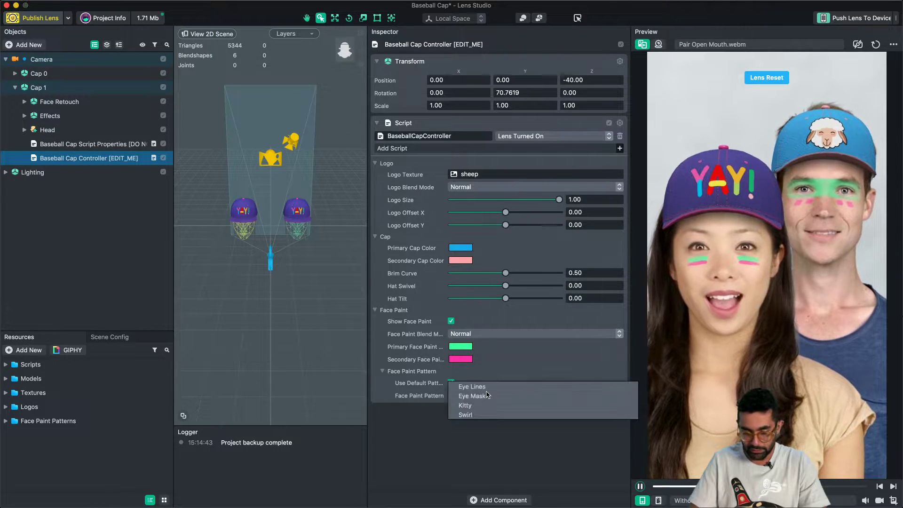
pyautogui.click(489, 406)
pyautogui.click(491, 397)
pyautogui.click(490, 407)
# Step: Try the Screen blend mode on Cap 1's face paint and return it to Normal
pyautogui.click(489, 333)
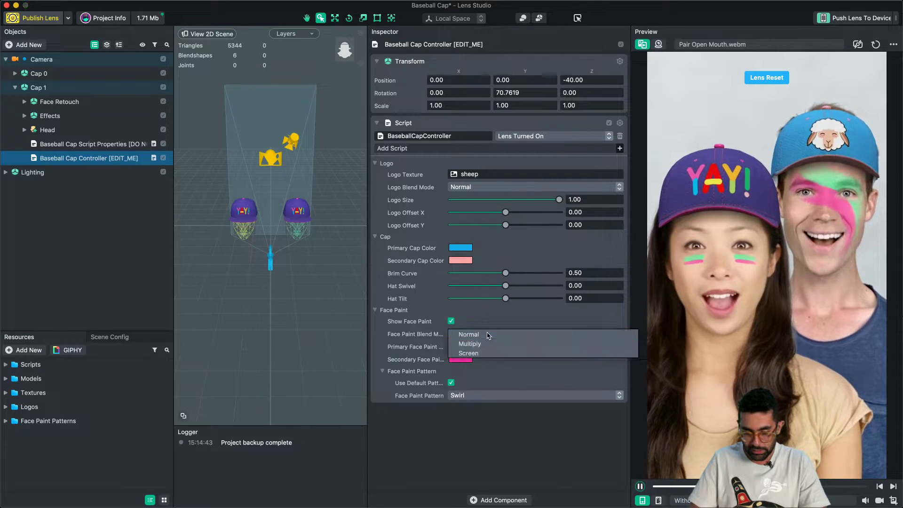
pyautogui.click(484, 352)
pyautogui.click(481, 335)
pyautogui.click(476, 314)
# Step: Set Cap 1's primary face paint color to orange-red and its secondary face paint color to white, using the saved swatches
pyautogui.click(459, 347)
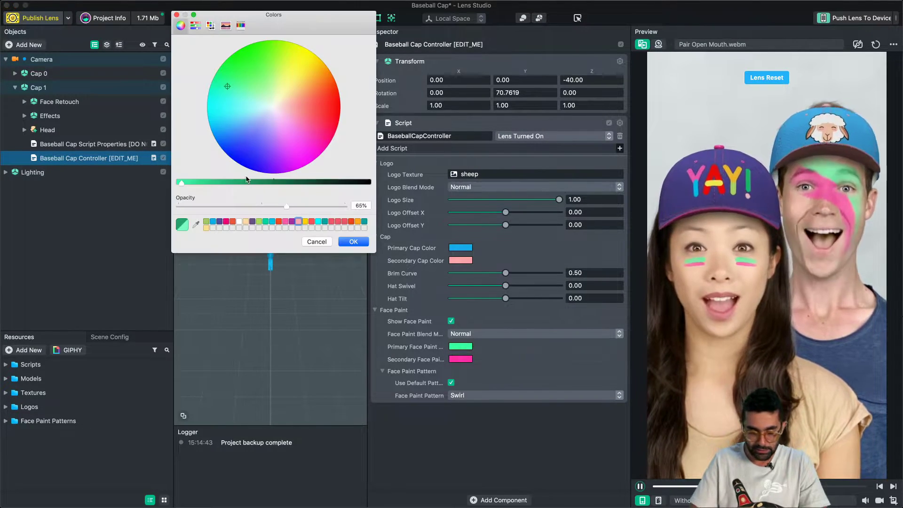
pyautogui.click(279, 221)
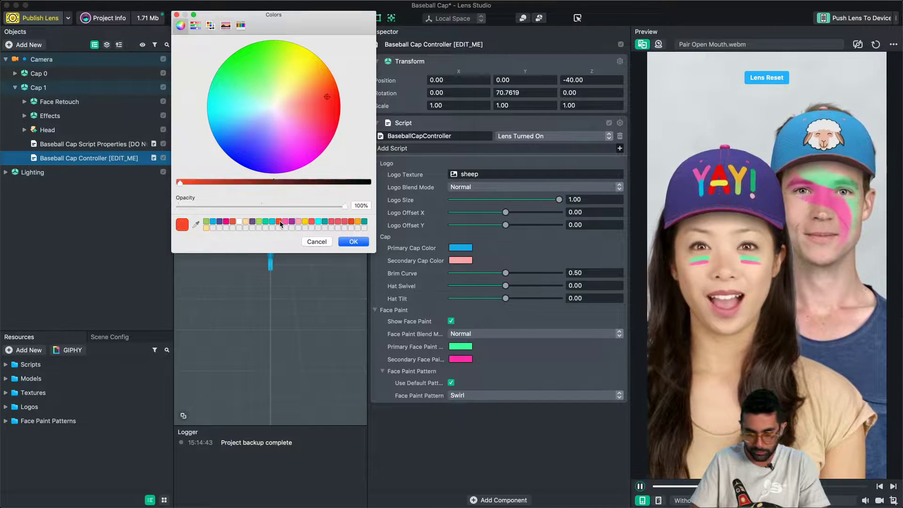
pyautogui.click(364, 240)
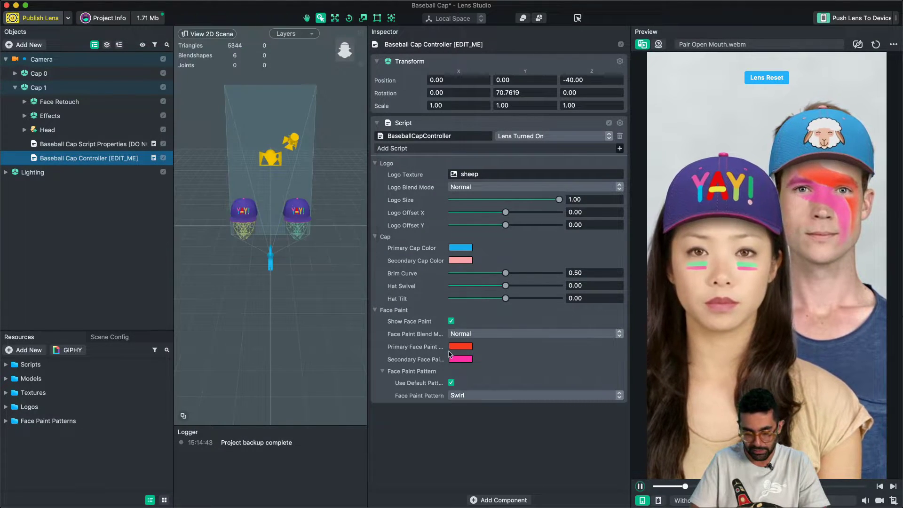
pyautogui.click(461, 360)
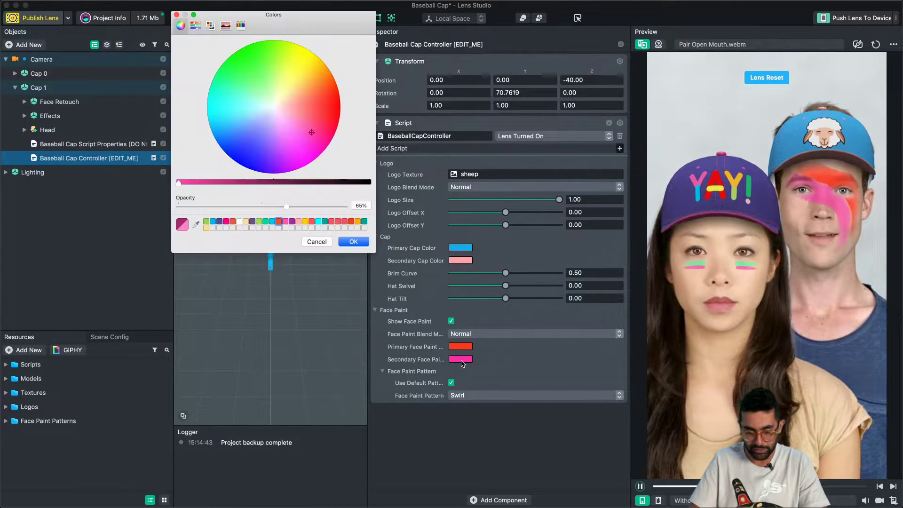
pyautogui.click(239, 222)
pyautogui.click(354, 241)
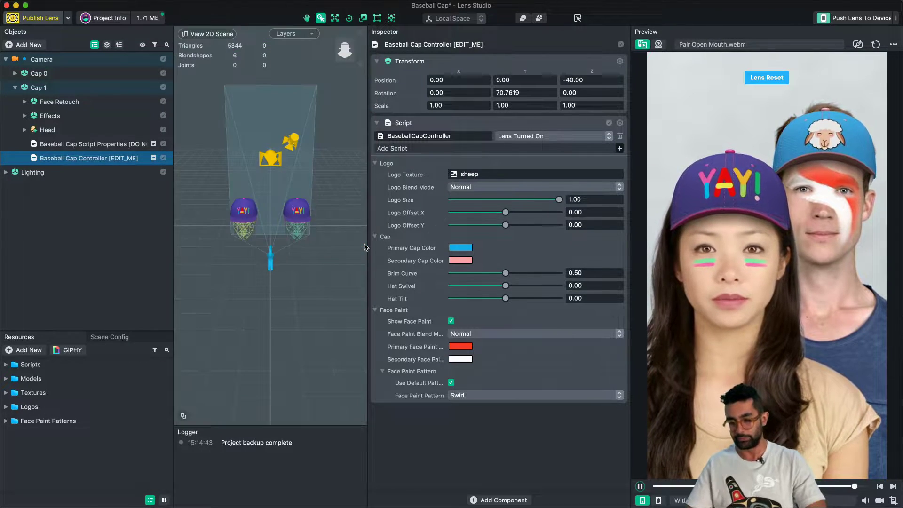
# Step: Compare the Screen and Multiply blend modes on the recolored face paint and switch back to Normal
pyautogui.click(501, 332)
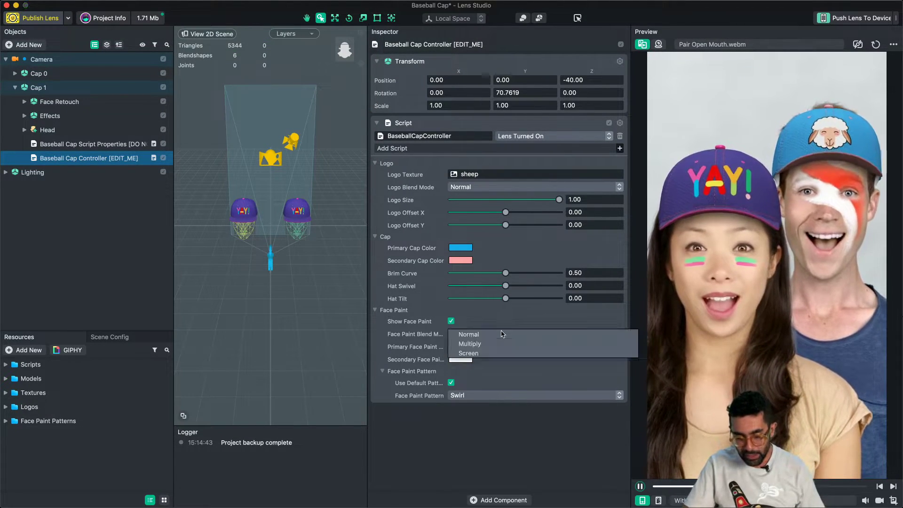
pyautogui.click(490, 354)
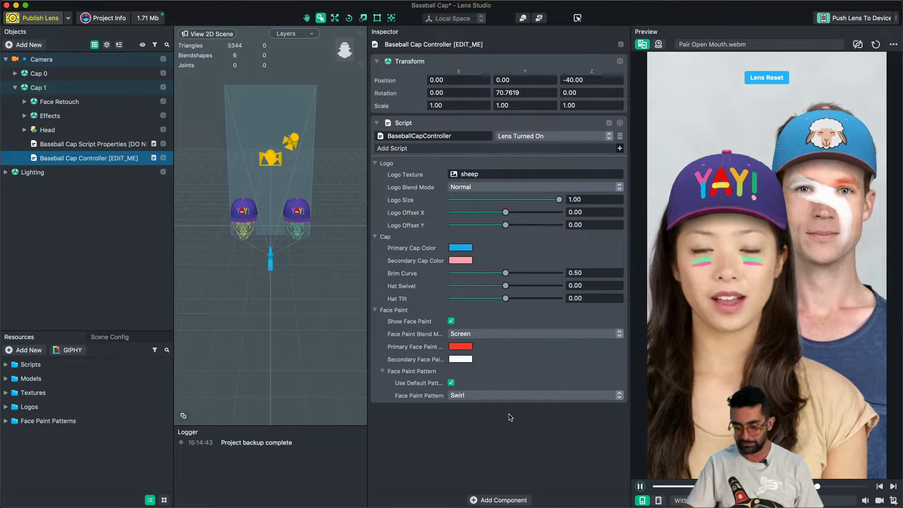
pyautogui.click(485, 334)
pyautogui.click(479, 325)
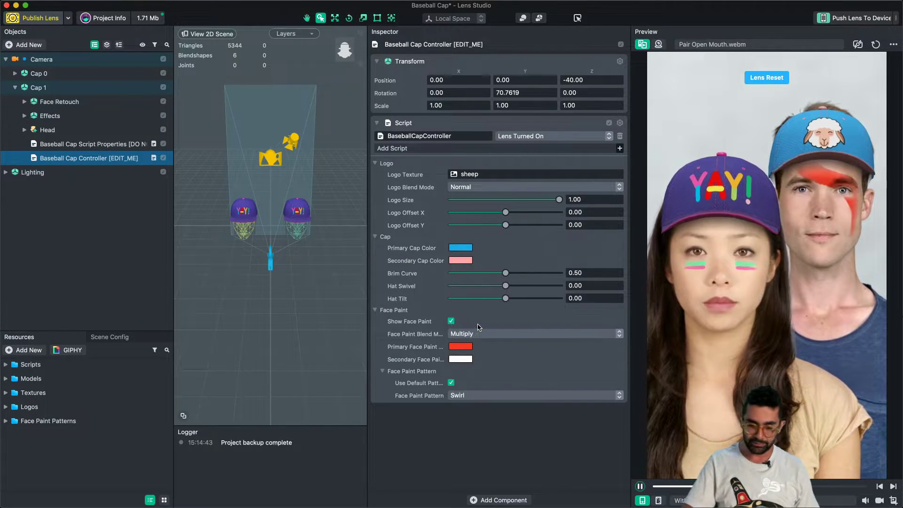
pyautogui.click(482, 333)
pyautogui.click(480, 323)
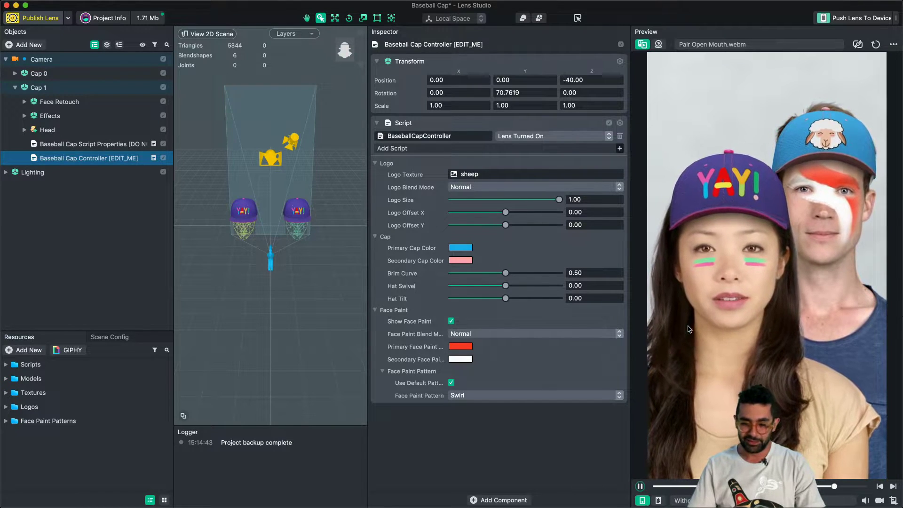
# Step: Save the project, collapse Cap 1 and Cap 0 in the object hierarchy, and deselect everything
pyautogui.press('super+s')
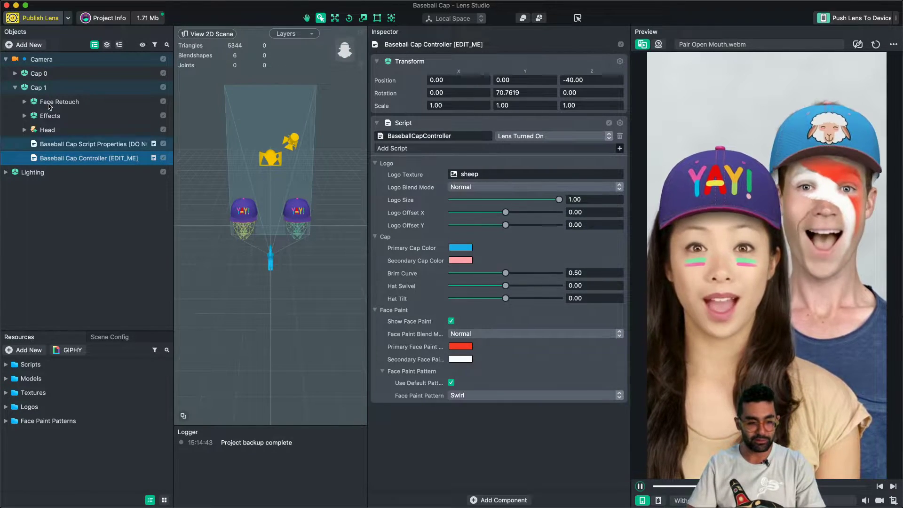
pyautogui.click(15, 87)
pyautogui.click(15, 74)
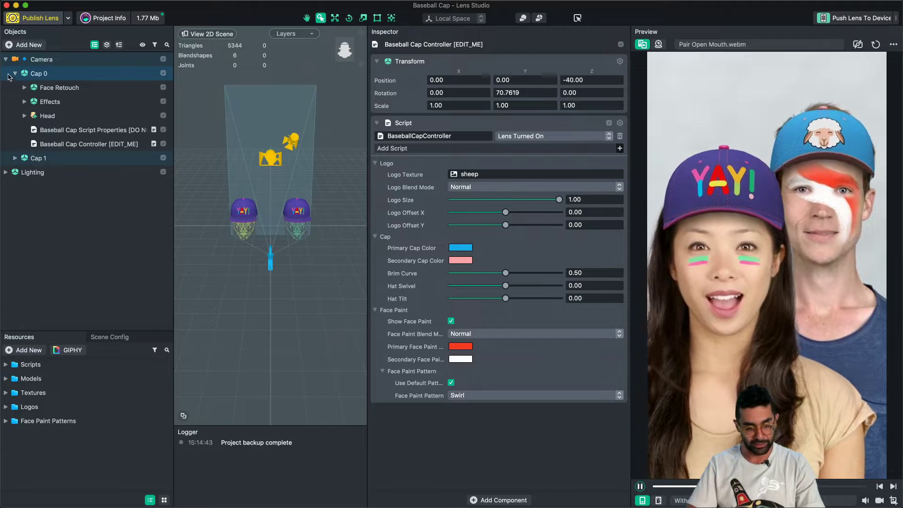
pyautogui.click(15, 74)
pyautogui.click(50, 158)
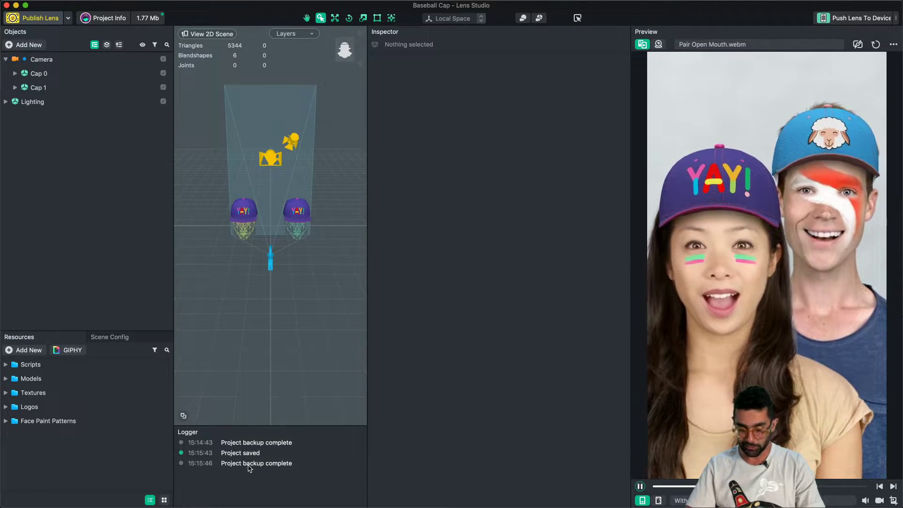
# Step: Clear all messages from the Logger
pyautogui.rightClick(255, 472)
pyautogui.click(267, 476)
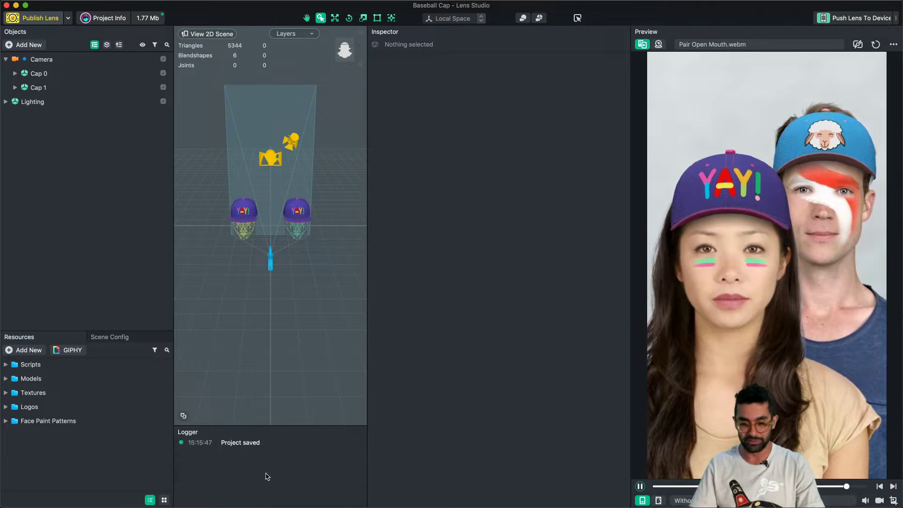
pyautogui.rightClick(267, 477)
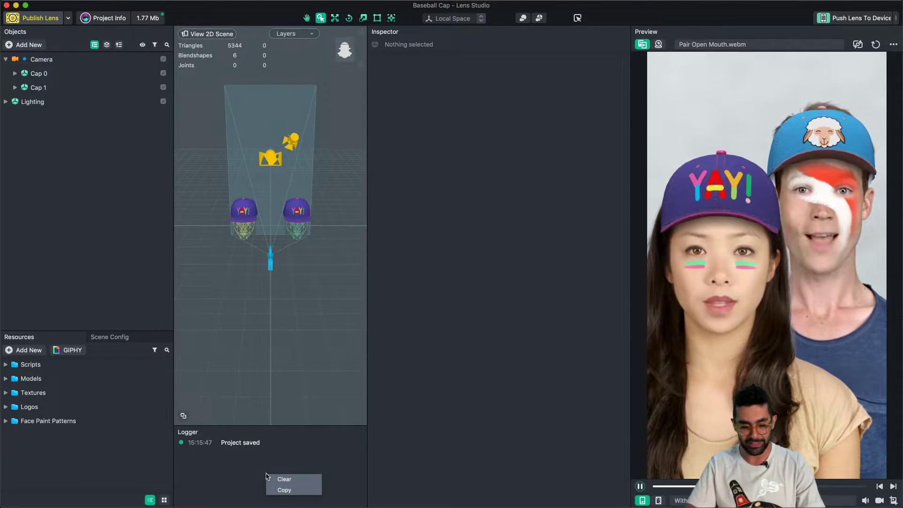
pyautogui.click(292, 479)
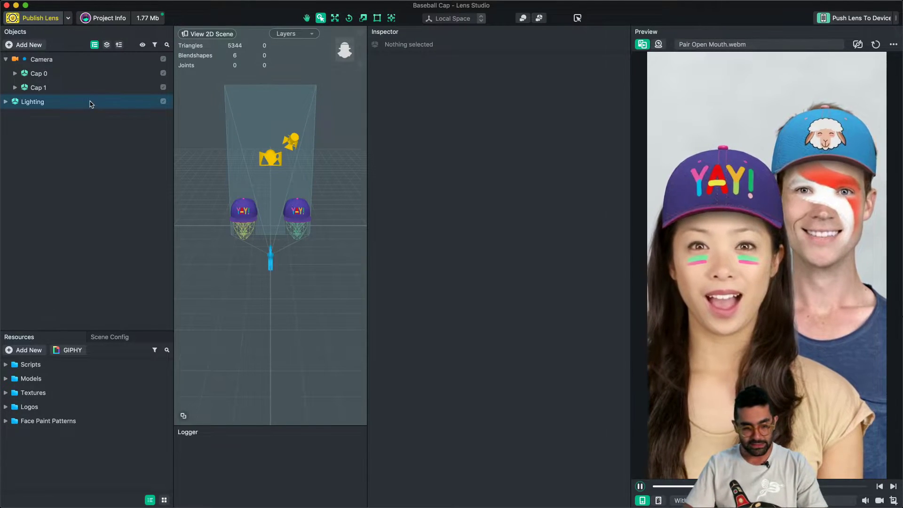
# Step: Close the Baseball Cap project without saving and start a new project from the recommended Makeup template
pyautogui.press('super+n')
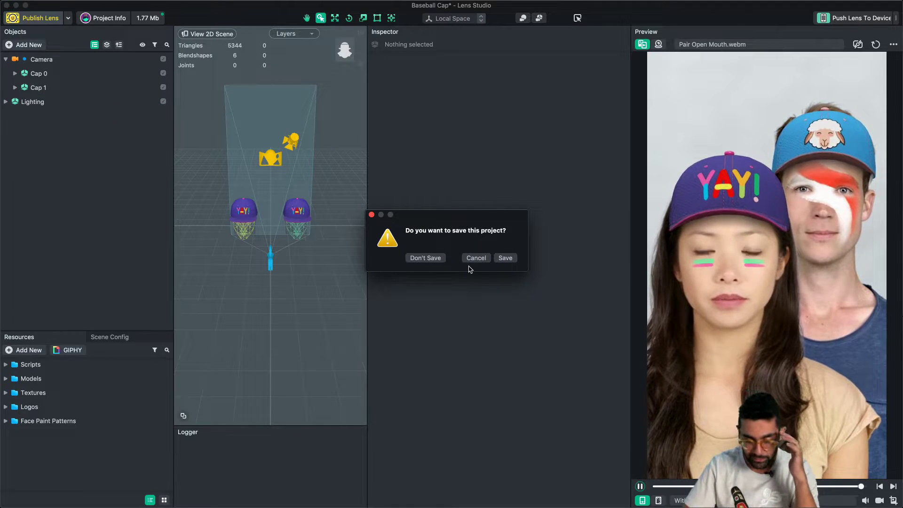
pyautogui.click(422, 261)
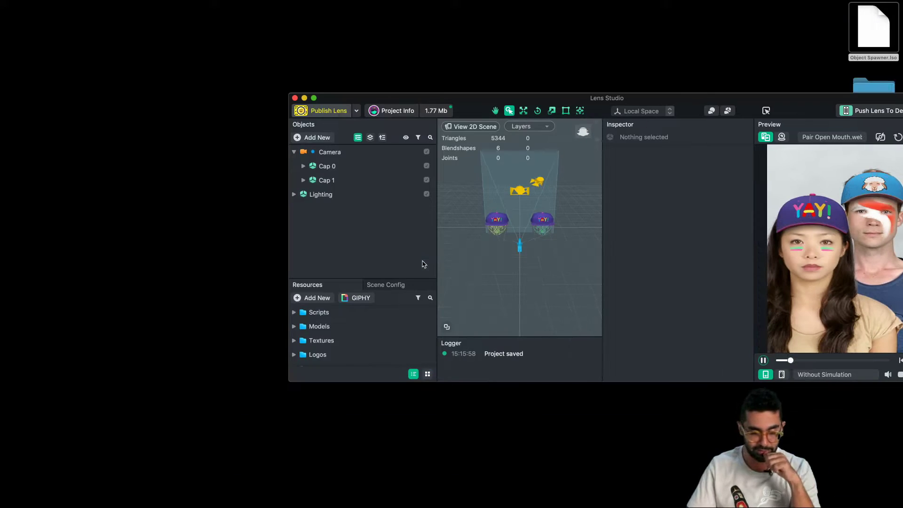
pyautogui.scroll(-2, 423, 263)
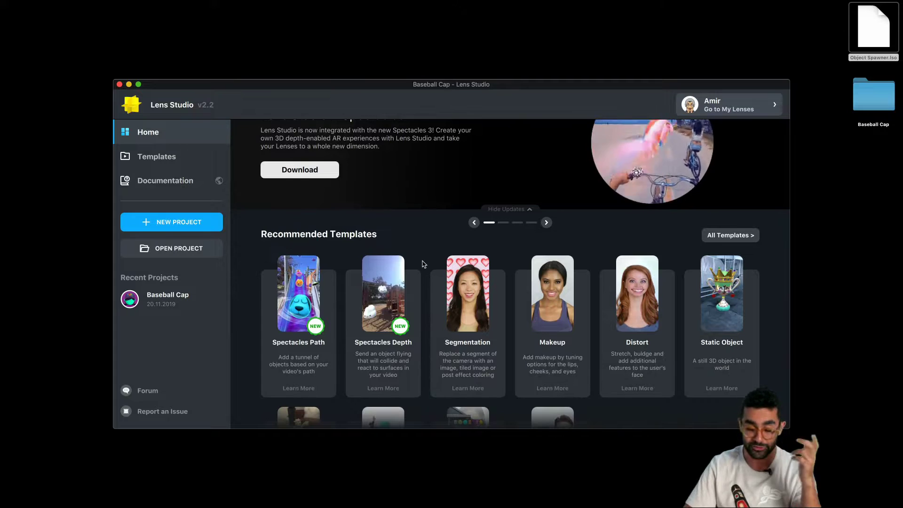
pyautogui.scroll(-1, 423, 263)
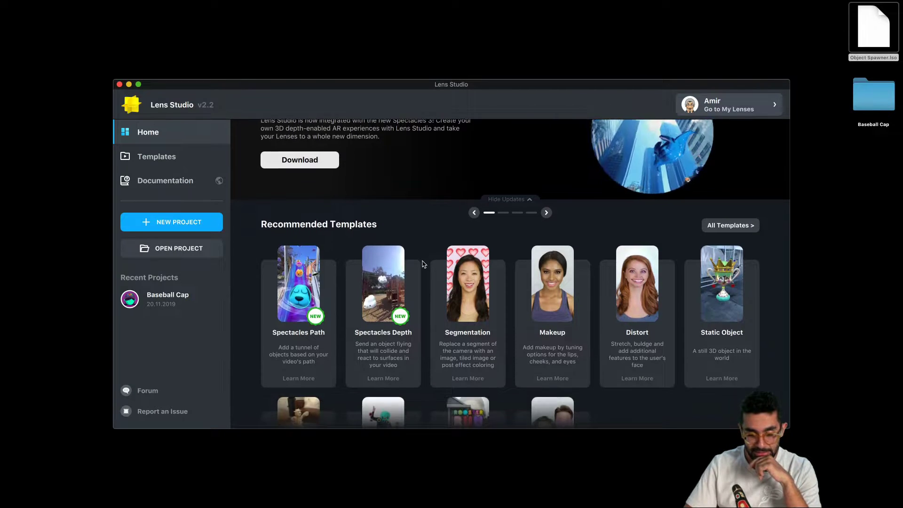
pyautogui.scroll(-2, 423, 263)
pyautogui.scroll(-1, 423, 263)
pyautogui.scroll(-1, 423, 263)
pyautogui.scroll(-1, 423, 264)
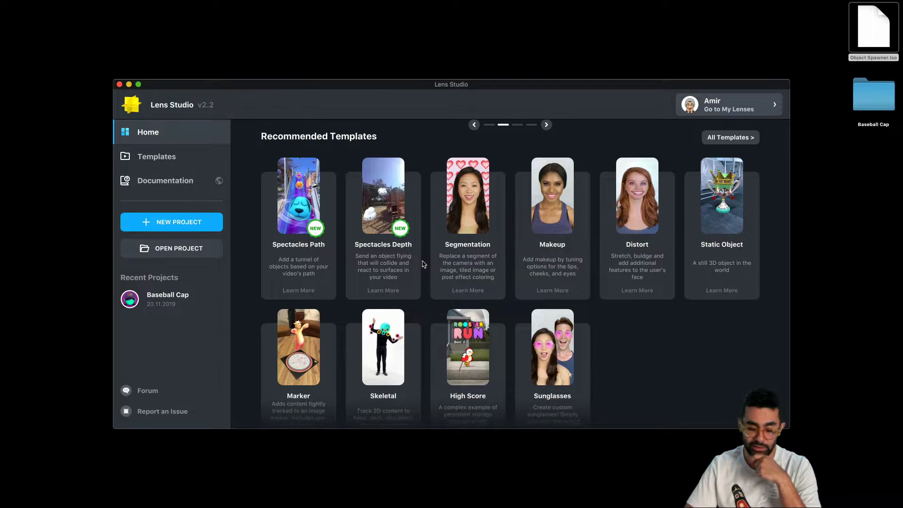
pyautogui.click(547, 201)
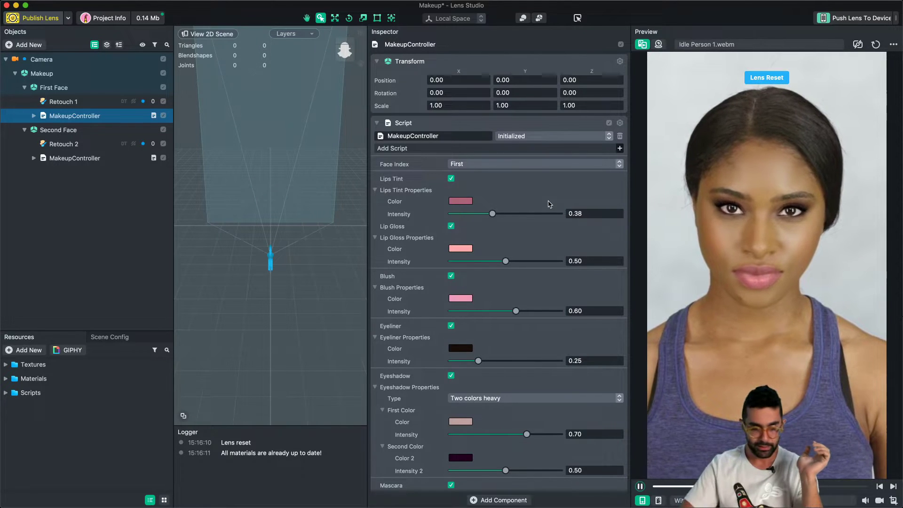
# Step: Collapse Second Face in the object hierarchy and set the preview video to Pair Idle Persons 1.webm
pyautogui.click(45, 88)
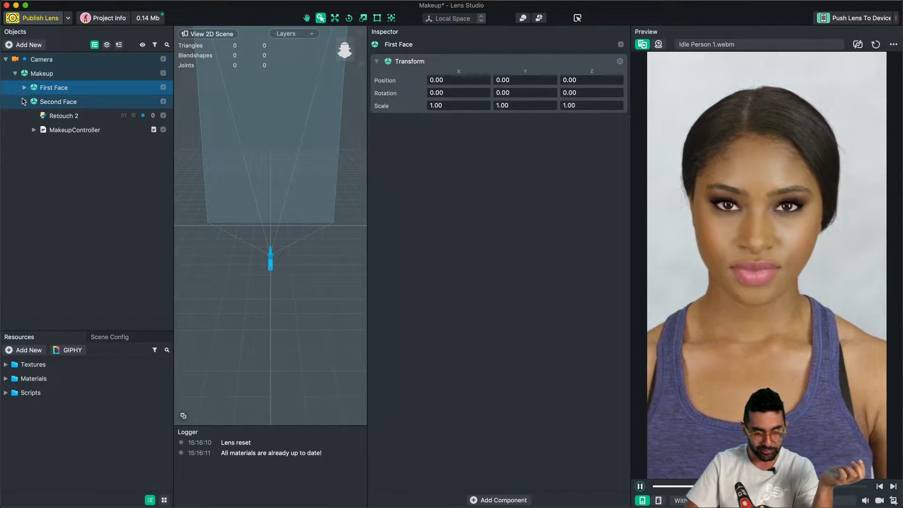
pyautogui.click(24, 102)
pyautogui.click(25, 88)
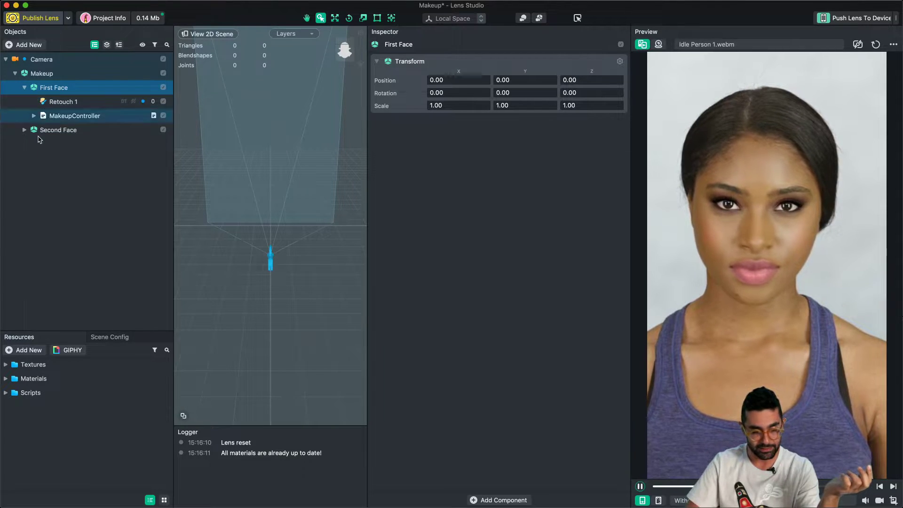
pyautogui.click(757, 45)
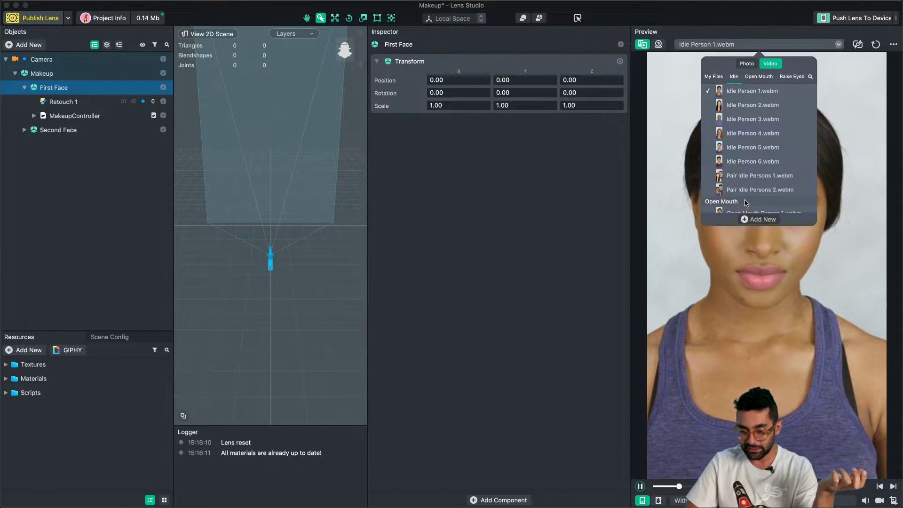
pyautogui.click(741, 176)
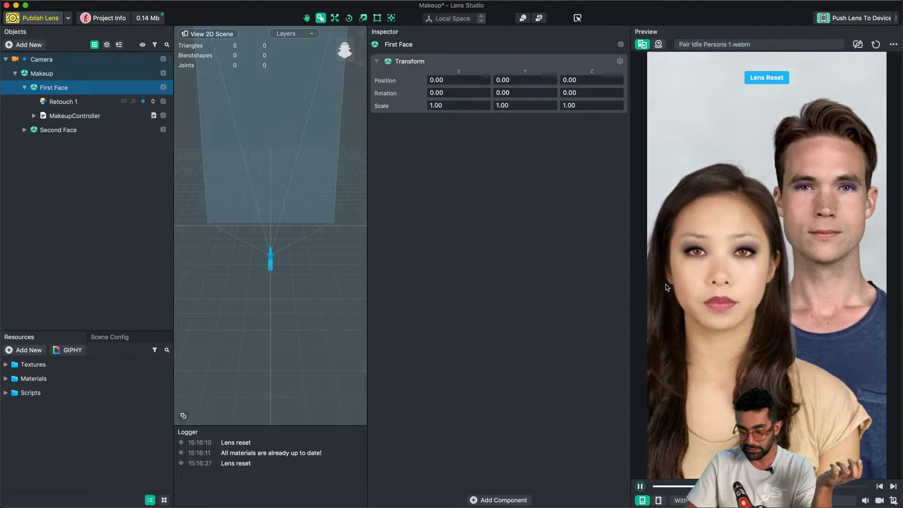
# Step: Toggle the visibility of Second Face and First Face to check each person's makeup, and collapse the Makeup object
pyautogui.click(164, 130)
pyautogui.click(163, 131)
pyautogui.click(163, 88)
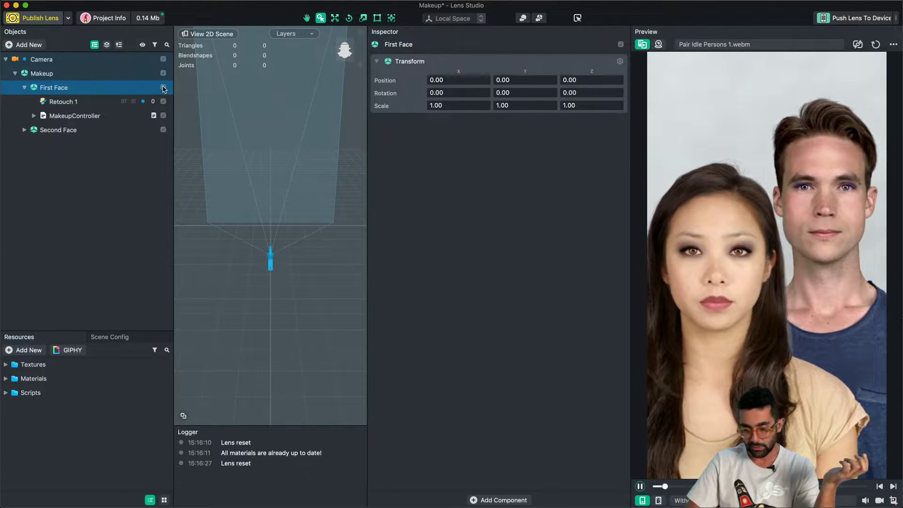
pyautogui.click(61, 73)
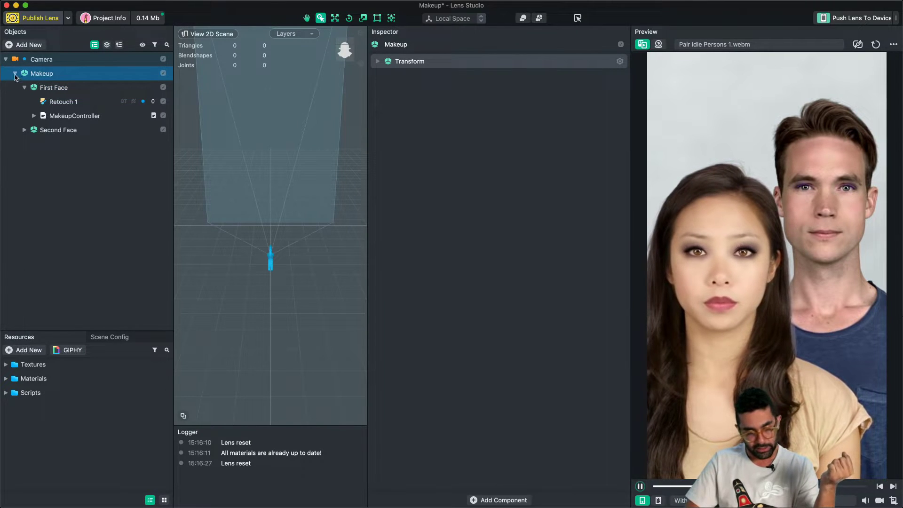
pyautogui.click(15, 74)
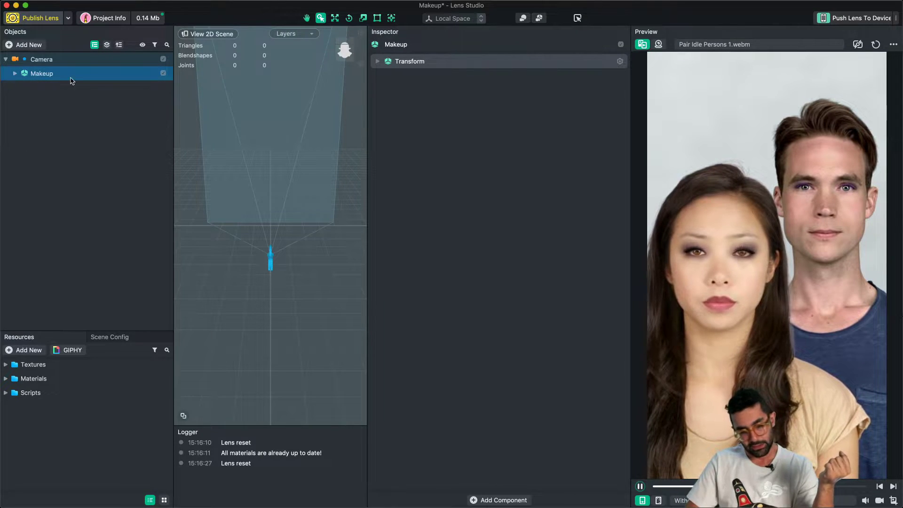
# Step: Inspect the Camera object's settings and its list of layers
pyautogui.click(40, 59)
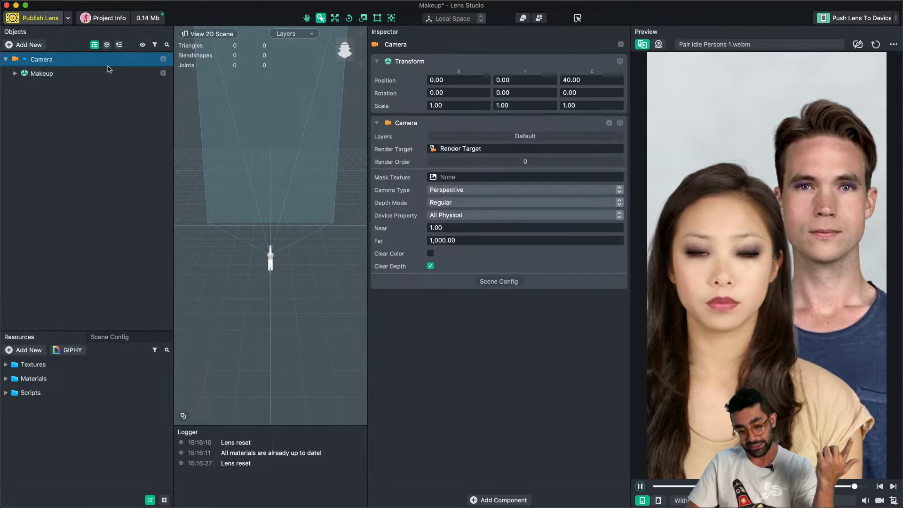
pyautogui.click(538, 138)
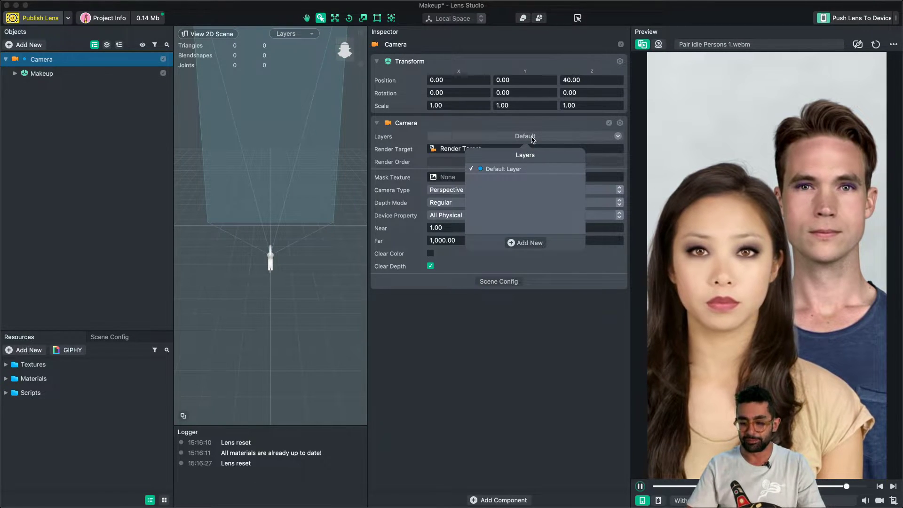
pyautogui.click(527, 137)
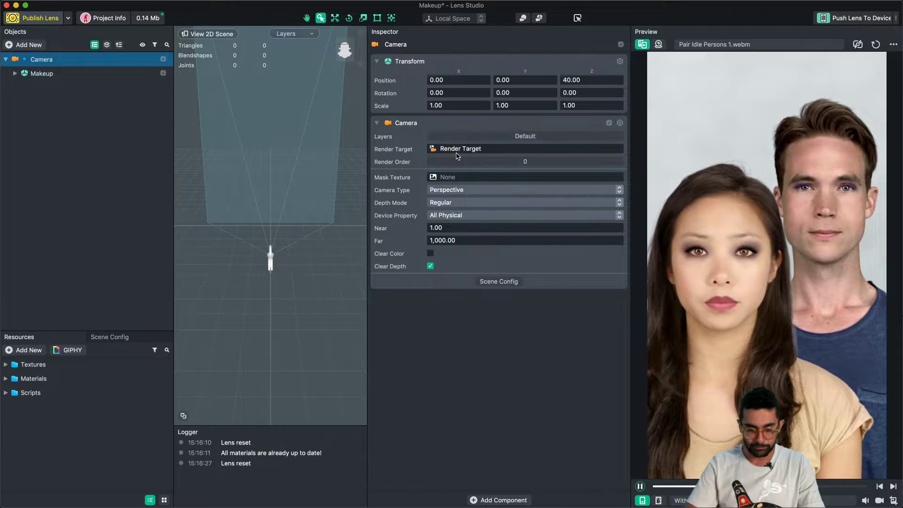
# Step: Filter the resources by Texture, look through the makeup masks and render textures, and restore the All Resources view
pyautogui.click(166, 349)
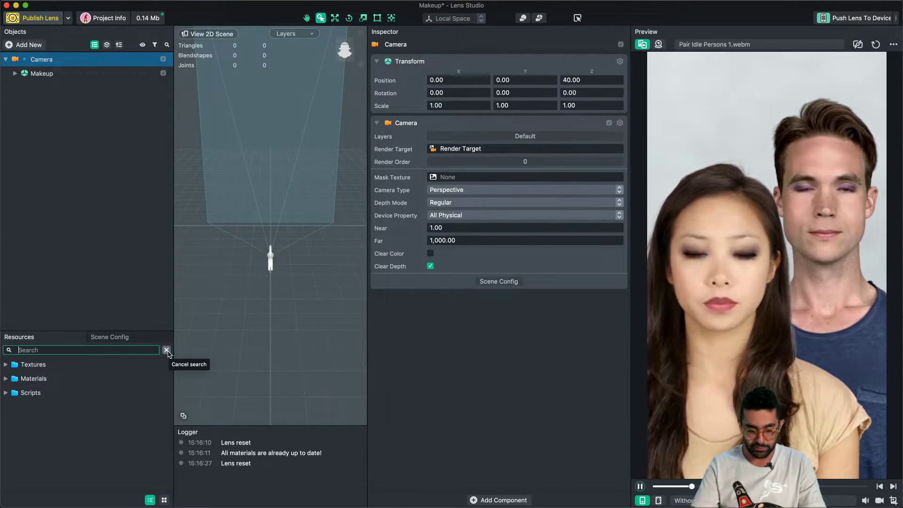
pyautogui.click(149, 364)
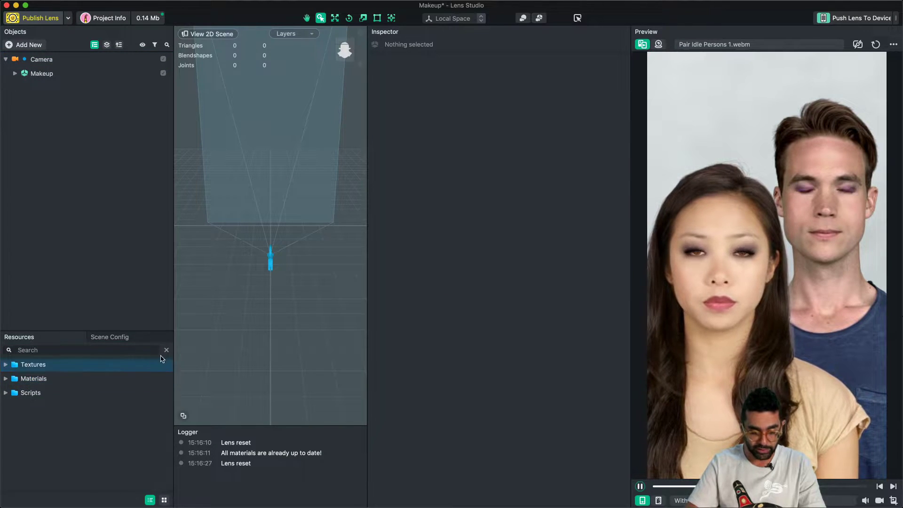
pyautogui.click(166, 350)
pyautogui.click(155, 350)
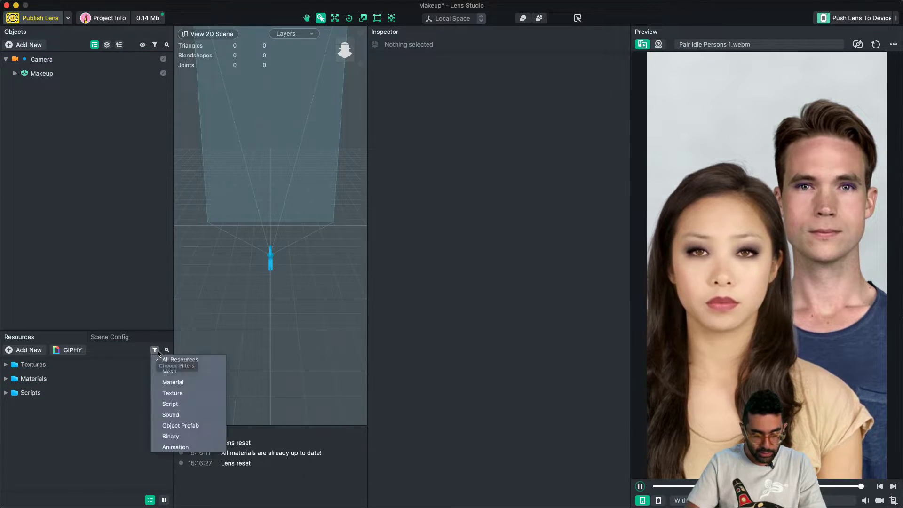
pyautogui.click(178, 394)
pyautogui.scroll(-2, 86, 423)
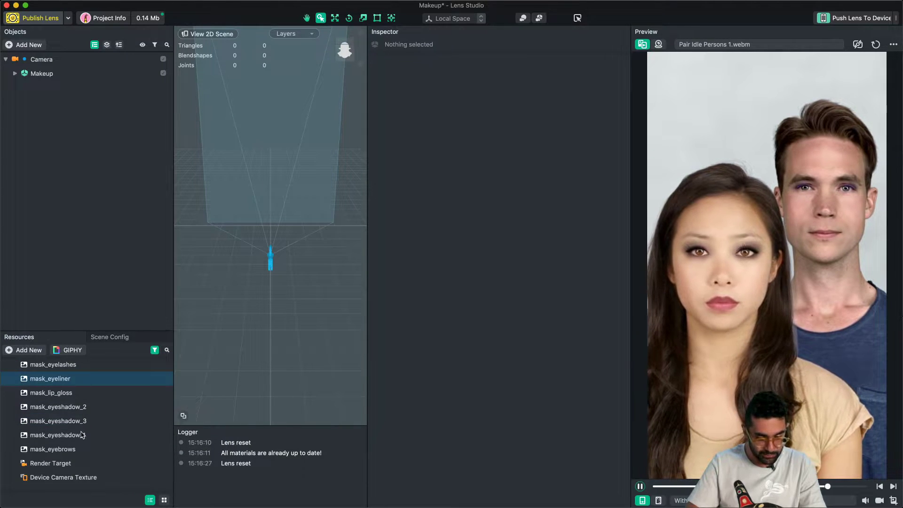
pyautogui.scroll(3, 80, 460)
pyautogui.scroll(-3, 80, 447)
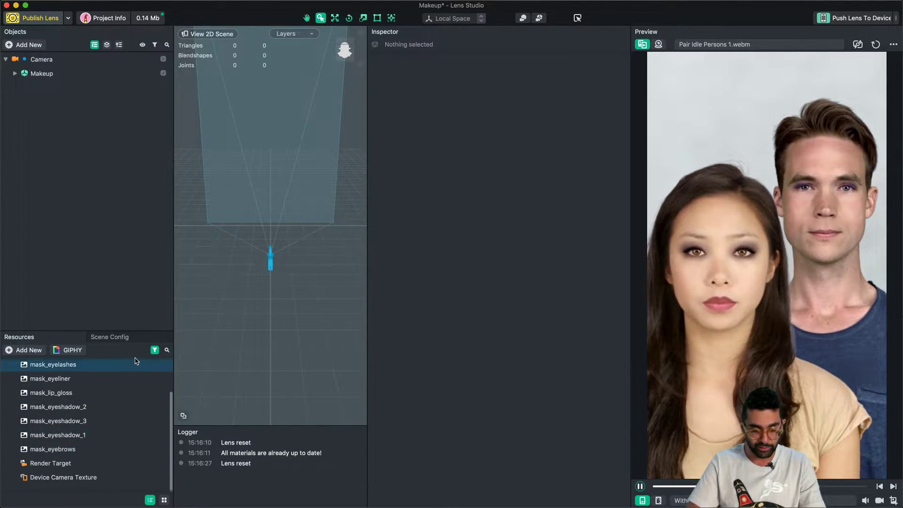
pyautogui.click(155, 350)
pyautogui.click(169, 359)
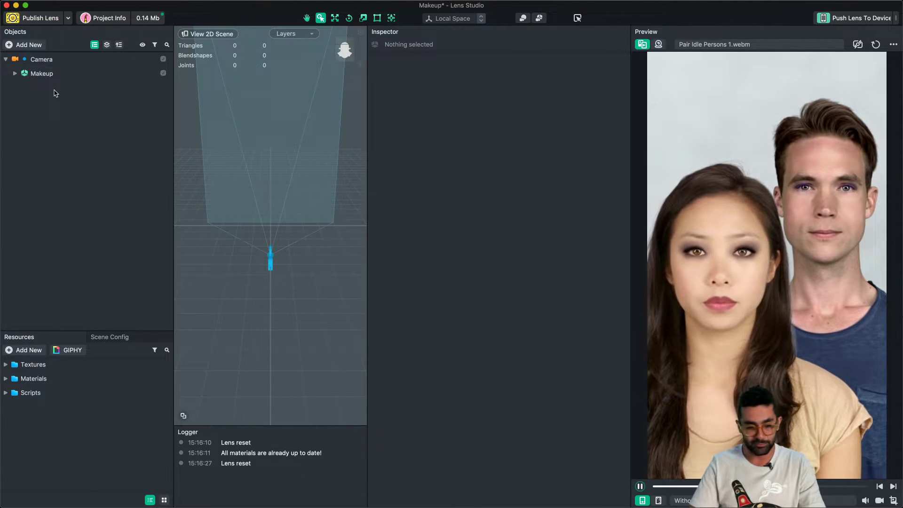
# Step: Export the Makeup object to the Desktop under the name Makeup
pyautogui.click(42, 75)
pyautogui.rightClick(42, 77)
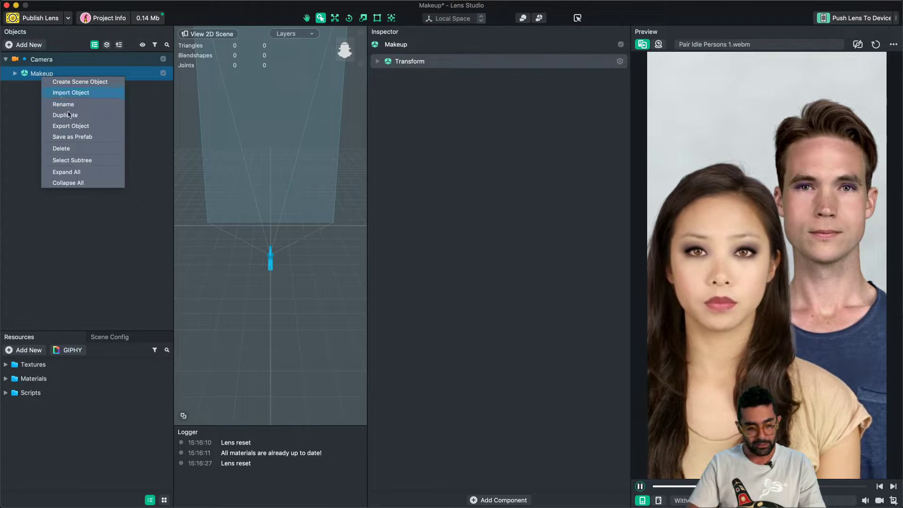
pyautogui.click(71, 126)
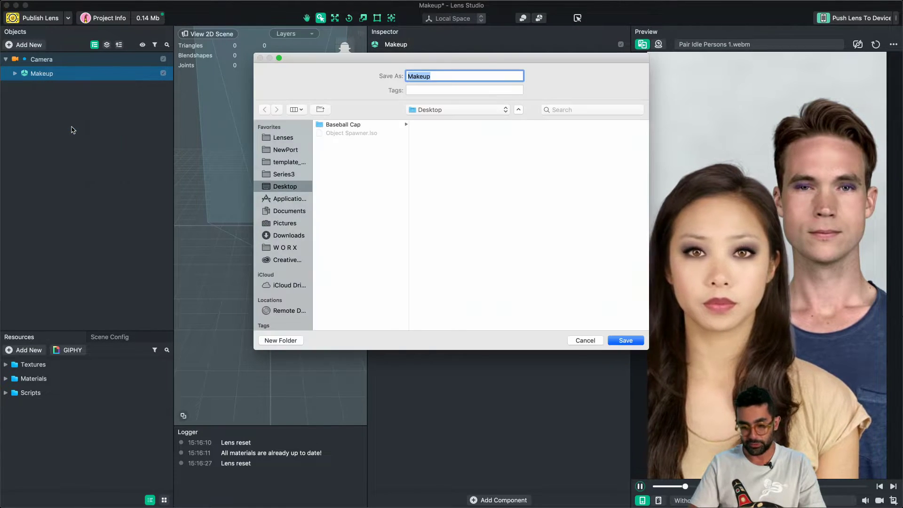
pyautogui.click(625, 341)
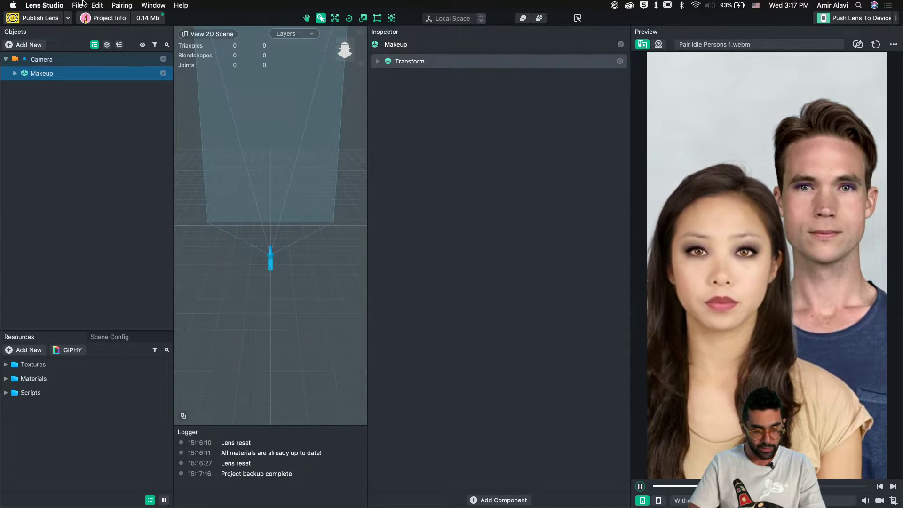
# Step: Reopen the recent Baseball Cap project without saving the Makeup project
pyautogui.click(82, 4)
pyautogui.moveTo(141, 43)
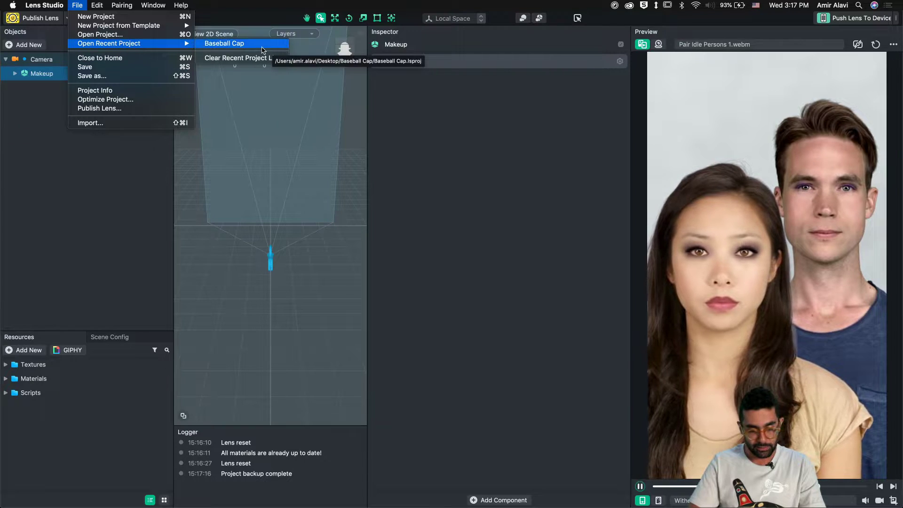
pyautogui.click(262, 48)
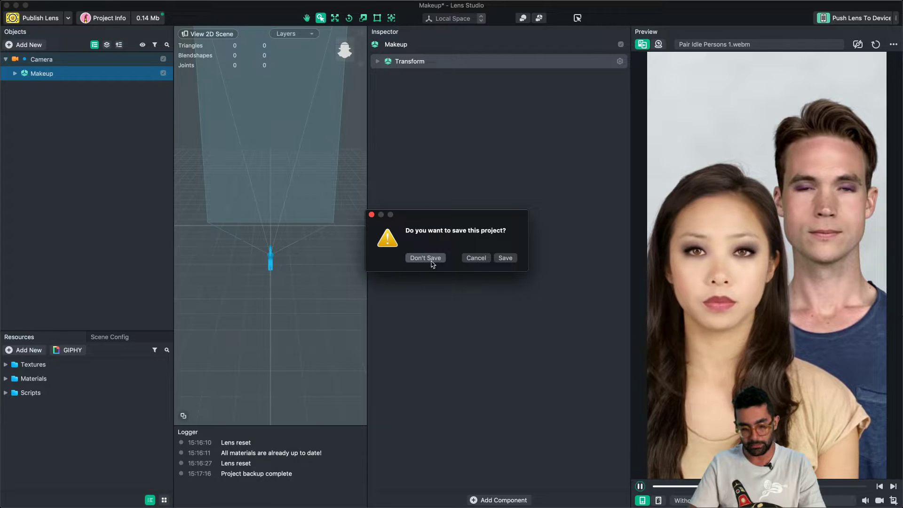
pyautogui.click(432, 259)
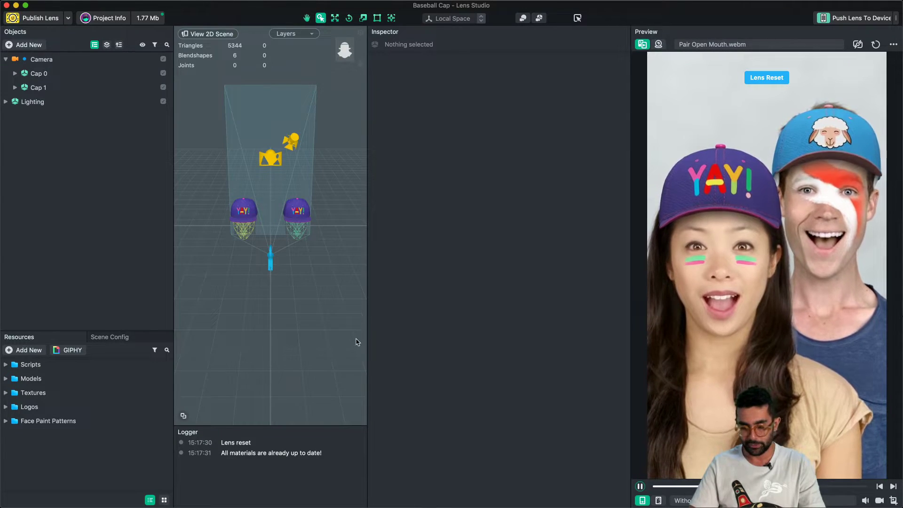
# Step: Expand Cap 1 and turn off face paint in its Baseball Cap Controller
pyautogui.click(18, 89)
pyautogui.click(16, 89)
pyautogui.click(75, 158)
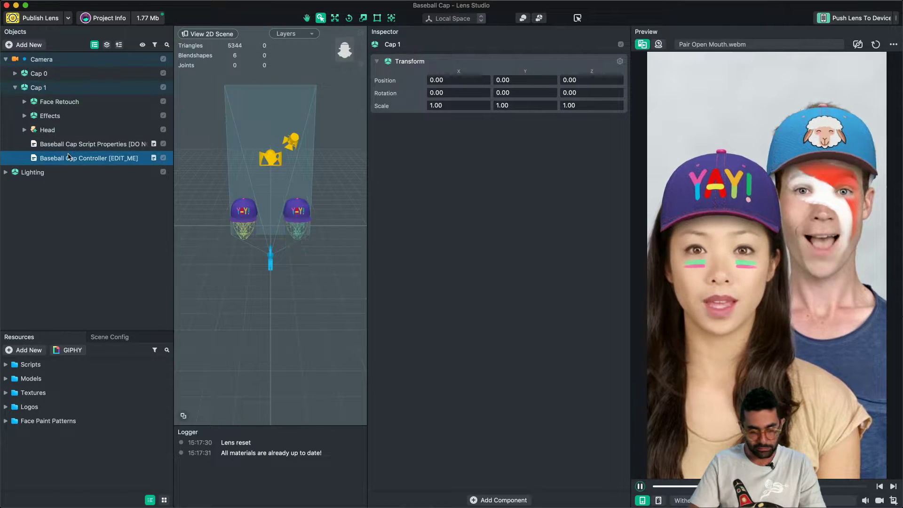
pyautogui.click(452, 323)
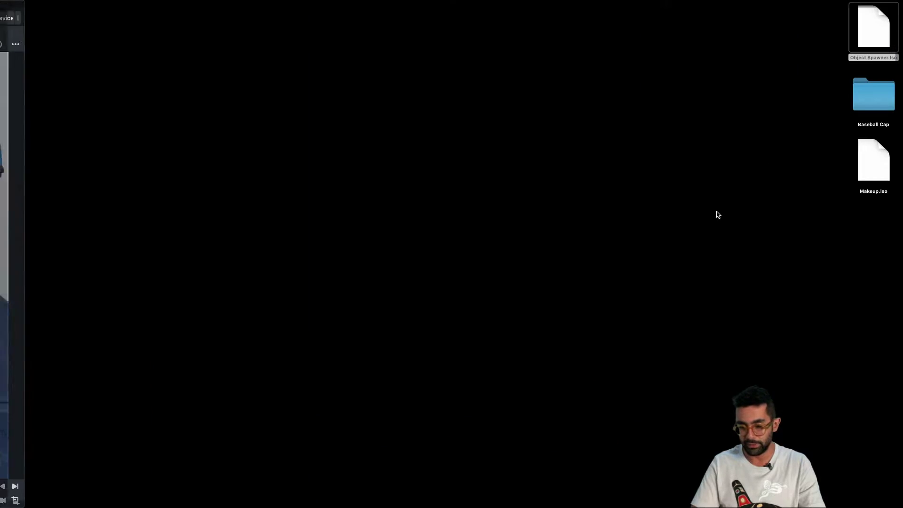
# Step: Import Makeup.lso from the desktop into the object hierarchy, and collapse Camera and expand Makeup to show both faces
pyautogui.press('F11')
pyautogui.click(869, 175)
pyautogui.moveTo(870, 175); pyautogui.dragTo(78, 246)
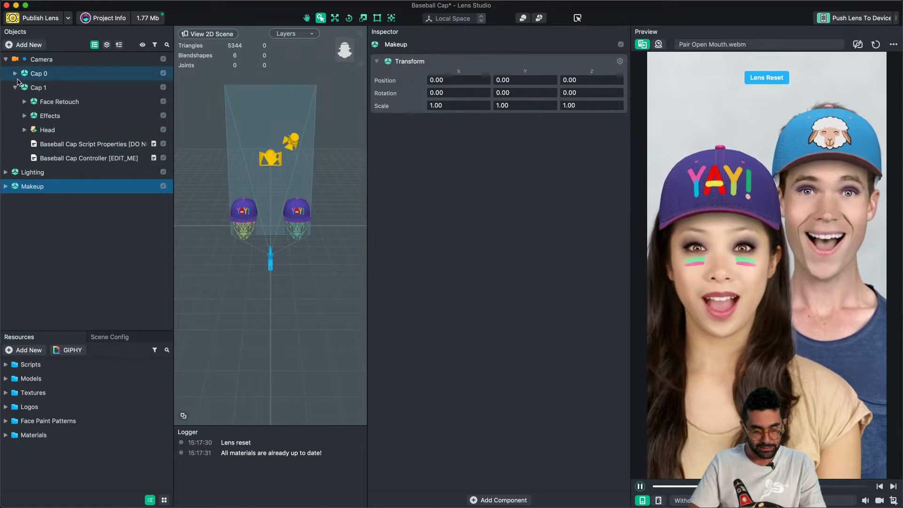
pyautogui.click(6, 60)
pyautogui.click(6, 88)
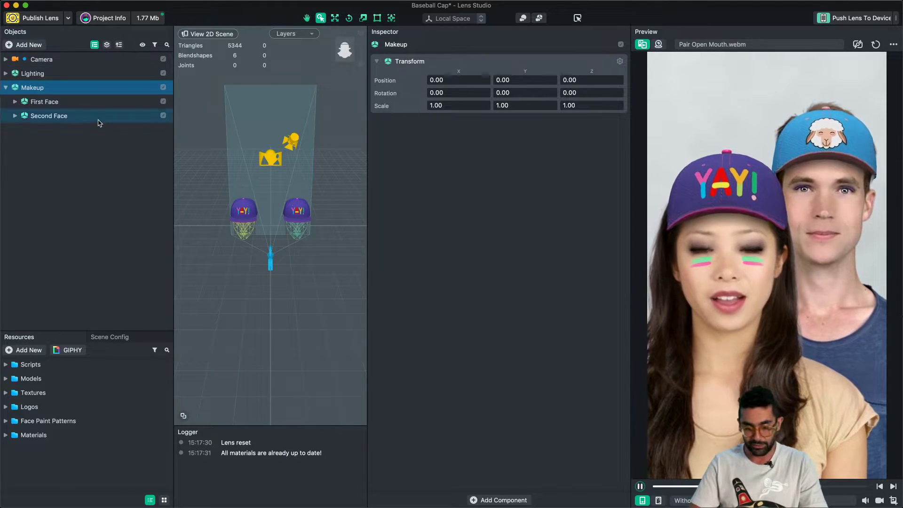
# Step: Set the first face's eyeliner intensity to 0.43 in its MakeupController and try out the eyebrows option
pyautogui.click(11, 102)
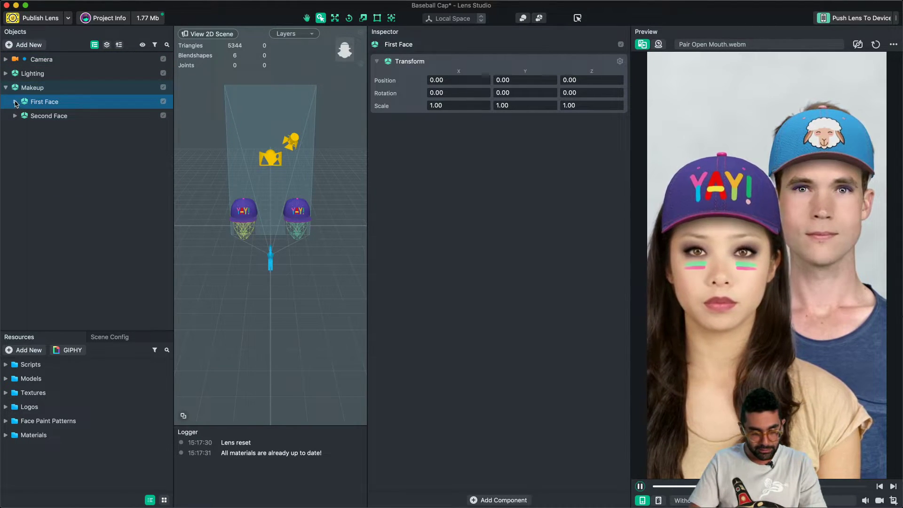
pyautogui.click(16, 102)
pyautogui.click(48, 131)
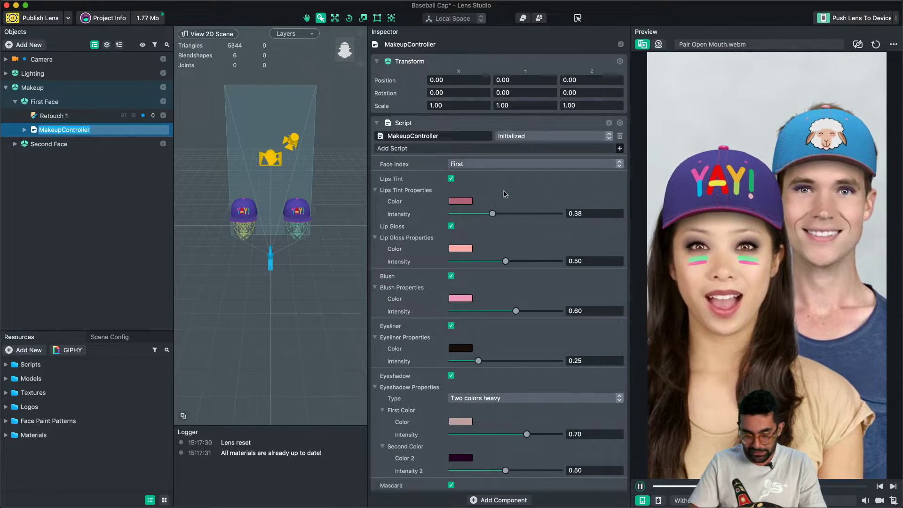
pyautogui.scroll(-3, 475, 377)
pyautogui.moveTo(508, 296)
pyautogui.mouseDown()
pyautogui.moveTo(564, 294)
pyautogui.moveTo(499, 295)
pyautogui.mouseUp()
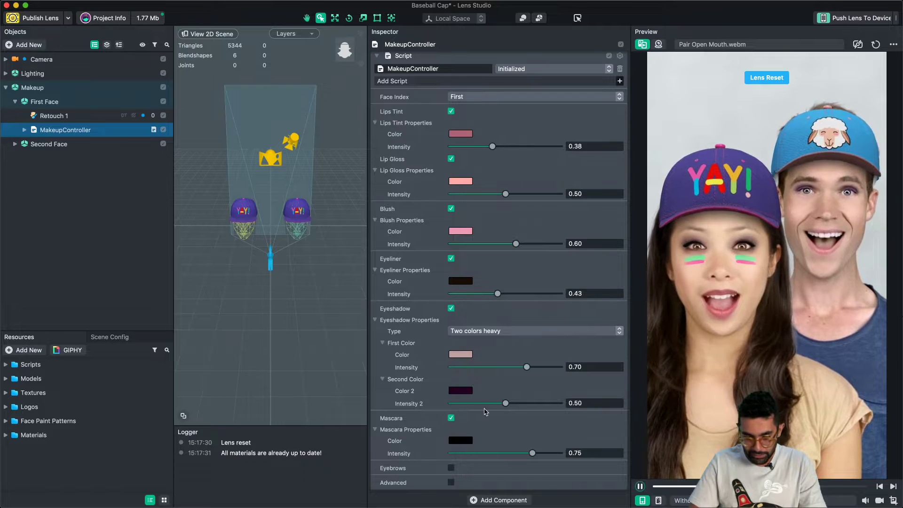
pyautogui.click(451, 468)
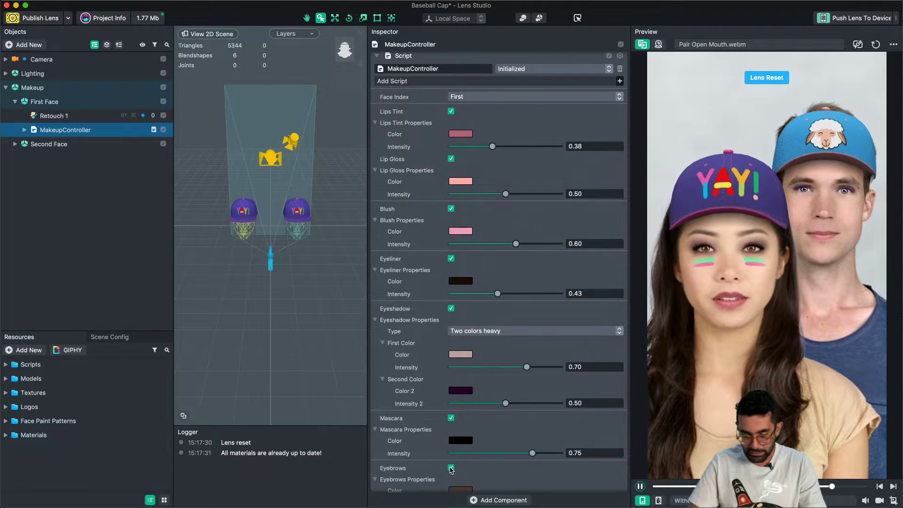
# Step: Expand Second Face and enable eyebrows in its MakeupController
pyautogui.click(21, 145)
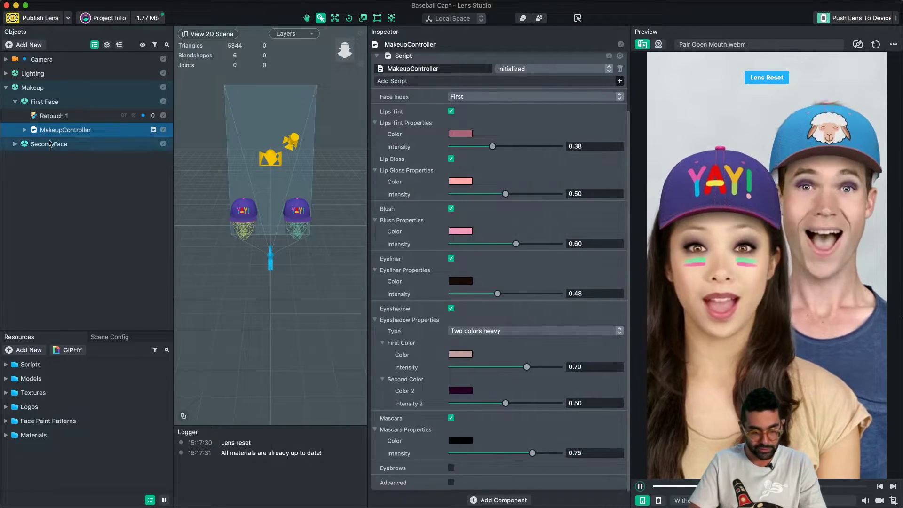
pyautogui.click(15, 144)
pyautogui.click(65, 172)
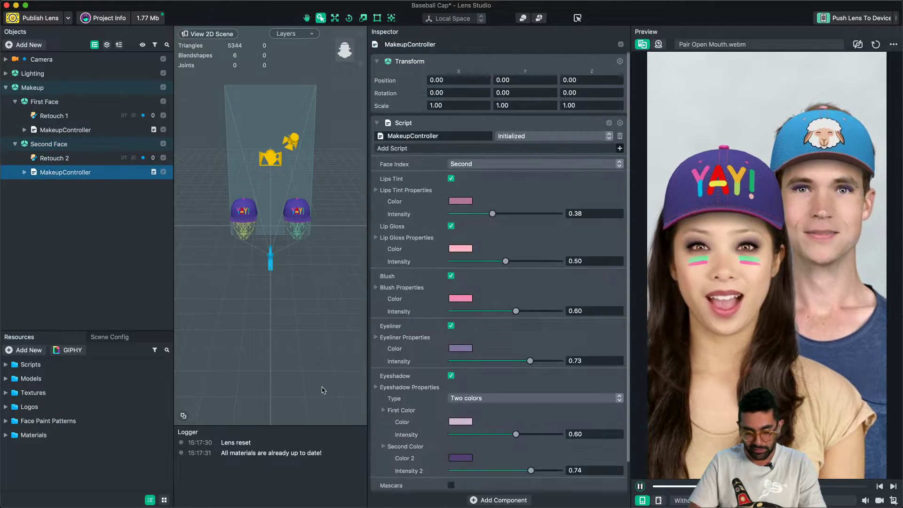
pyautogui.scroll(-2, 419, 407)
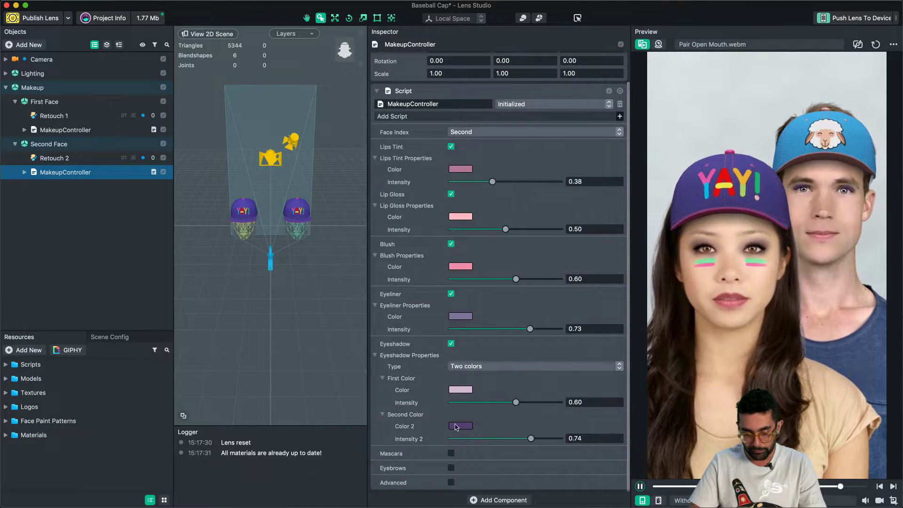
pyautogui.click(452, 468)
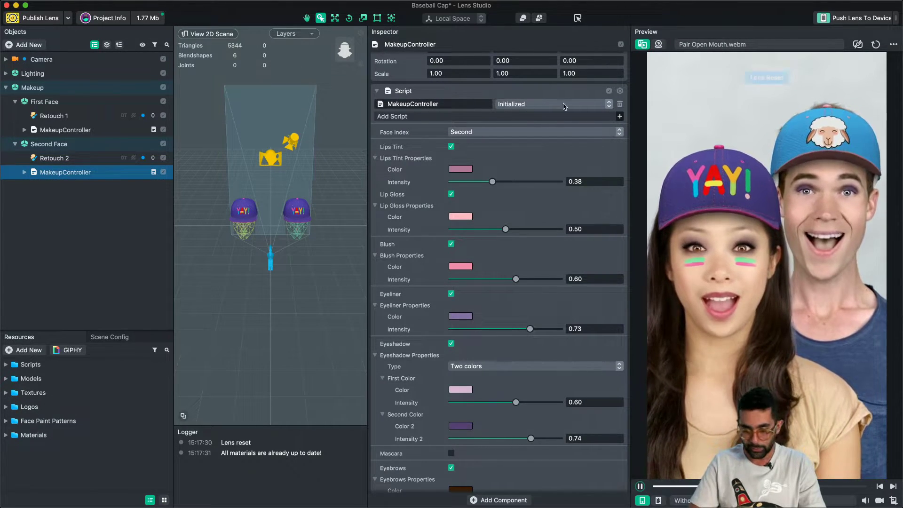
# Step: Switch the preview source to the Idle Person 1.webm video
pyautogui.click(714, 45)
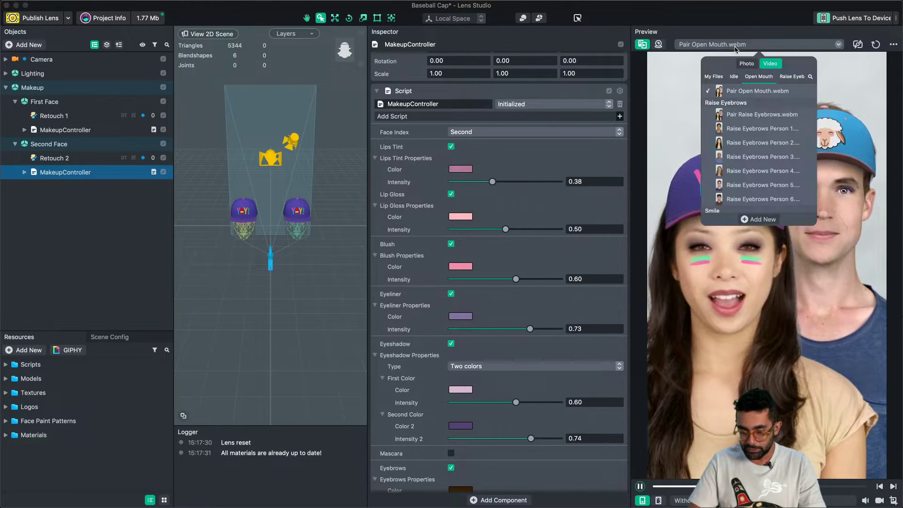
pyautogui.scroll(5, 739, 94)
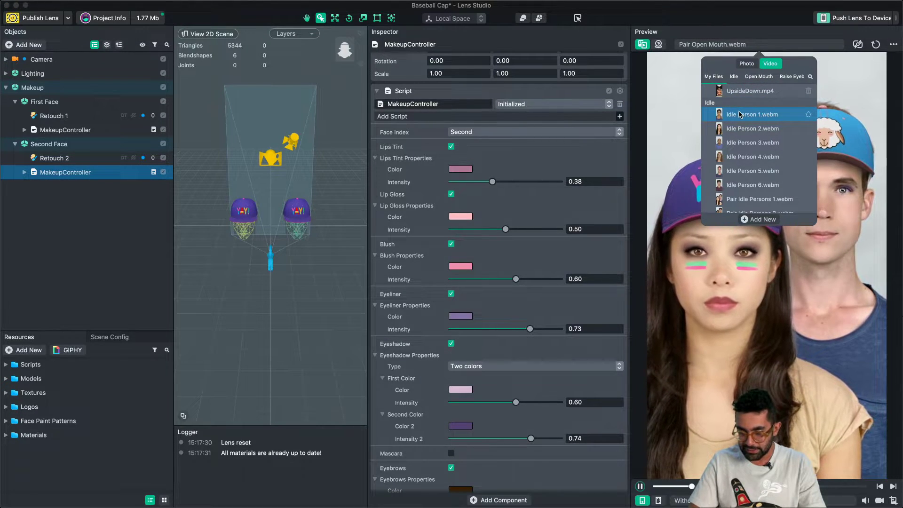
pyautogui.click(741, 114)
pyautogui.click(734, 344)
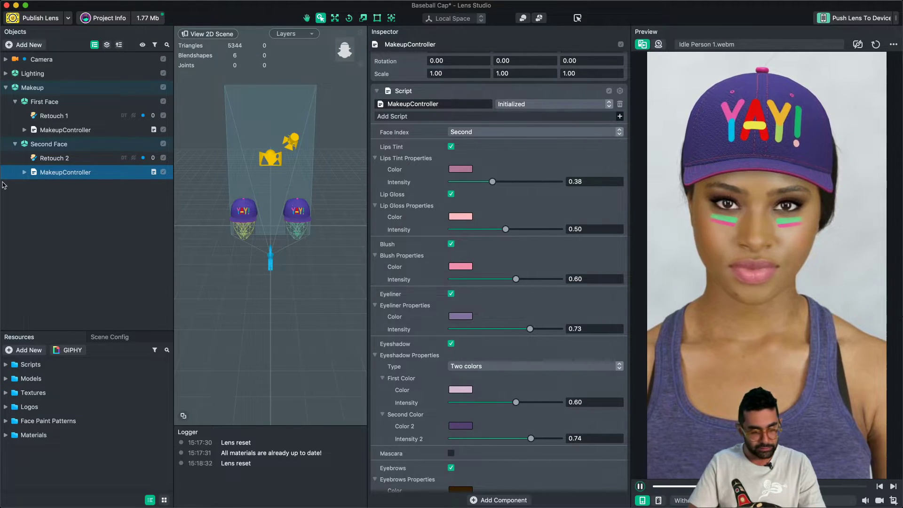
# Step: Collapse First Face, Second Face and the Makeup group, and deselect all objects
pyautogui.click(14, 101)
pyautogui.click(15, 116)
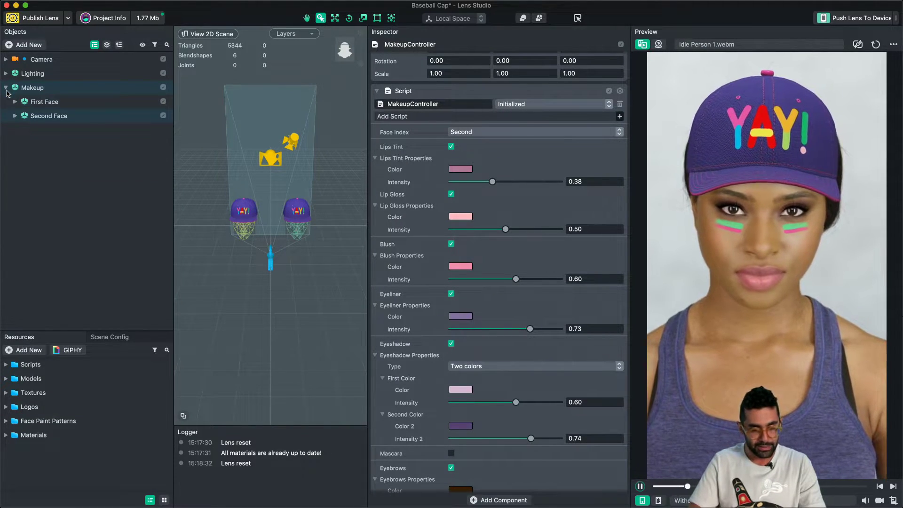
pyautogui.click(5, 87)
pyautogui.click(45, 157)
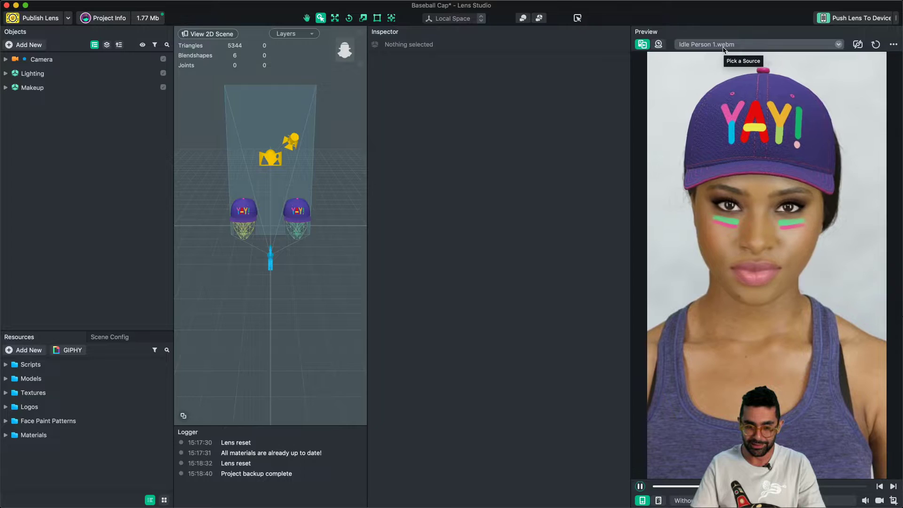
# Step: Save the Baseball Cap project and start a new project from the recommended Segmentation template
pyautogui.press('super+s')
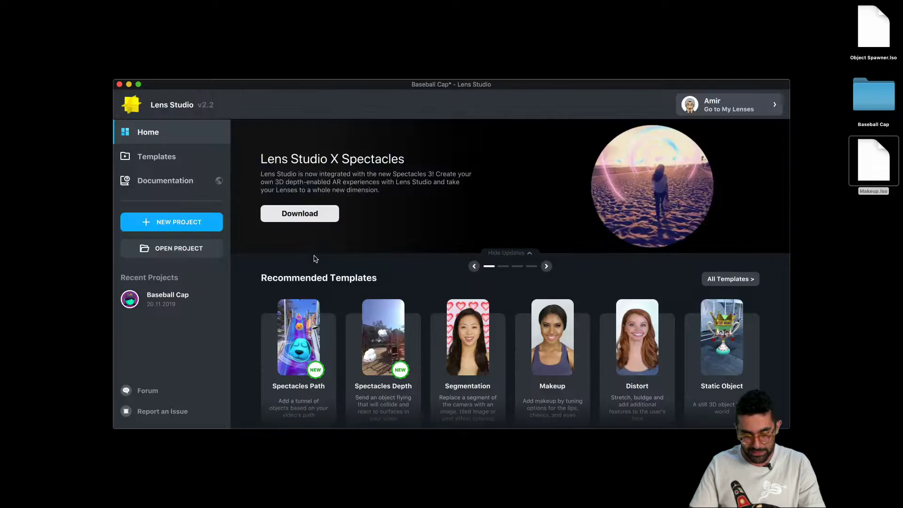
pyautogui.click(466, 325)
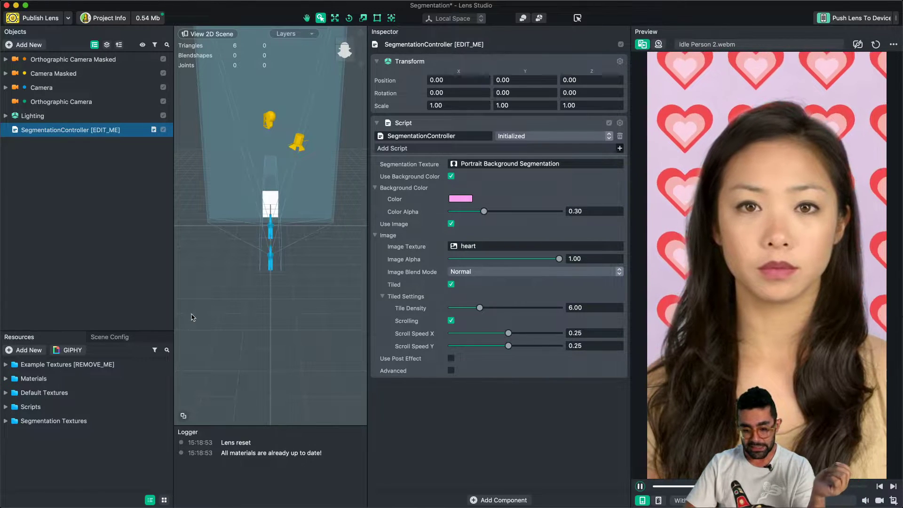
# Step: Examine the Camera's layer options, the cameras' render order in the scene configuration, and the import option for objects
pyautogui.click(69, 88)
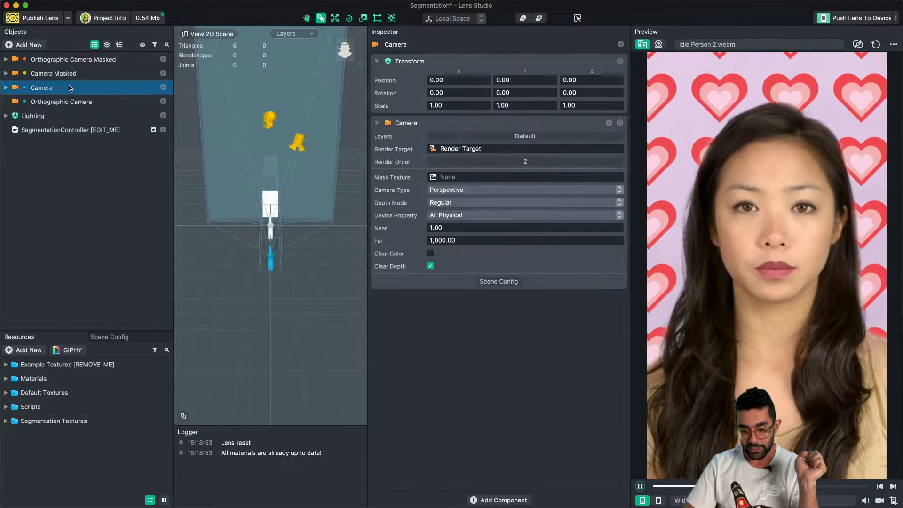
pyautogui.click(519, 137)
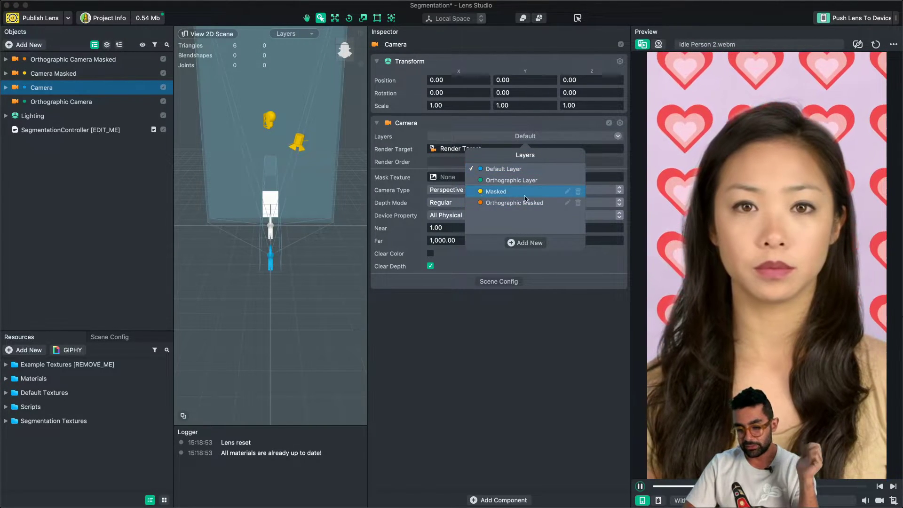
pyautogui.click(469, 379)
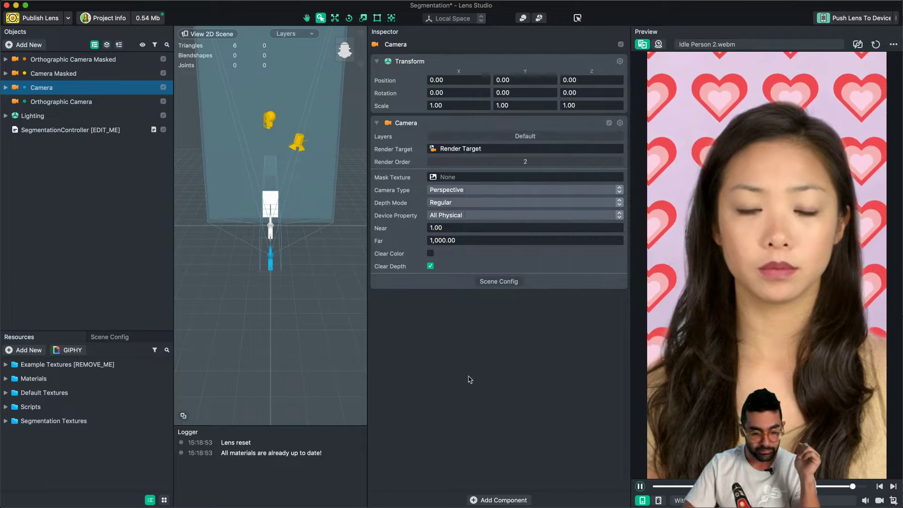
pyautogui.click(110, 337)
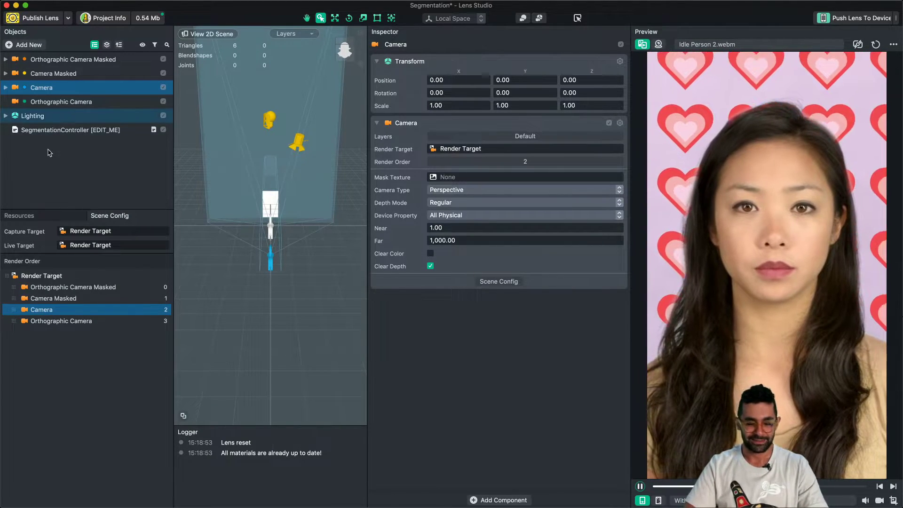
pyautogui.click(48, 163)
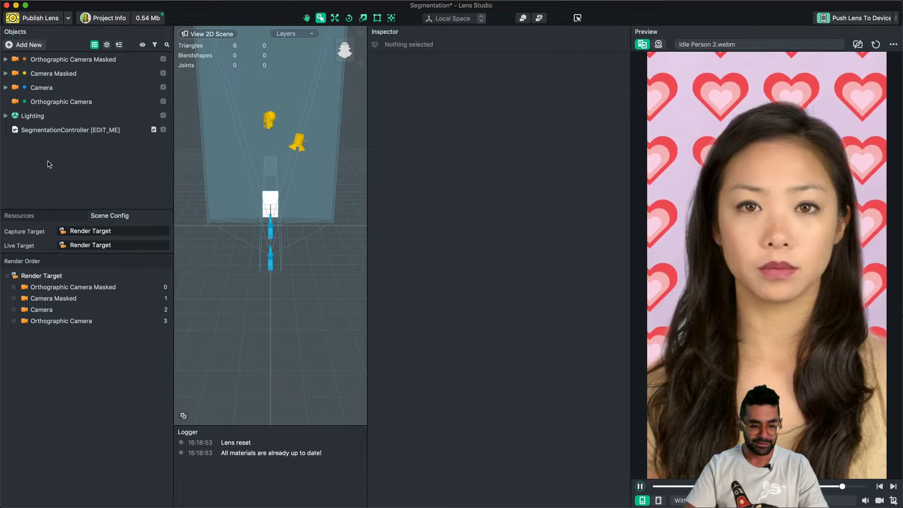
pyautogui.rightClick(49, 164)
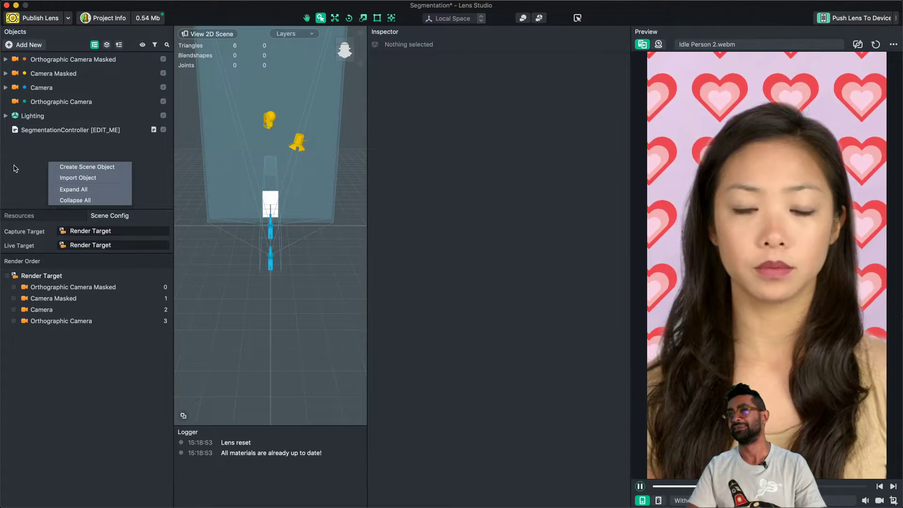
pyautogui.click(6, 165)
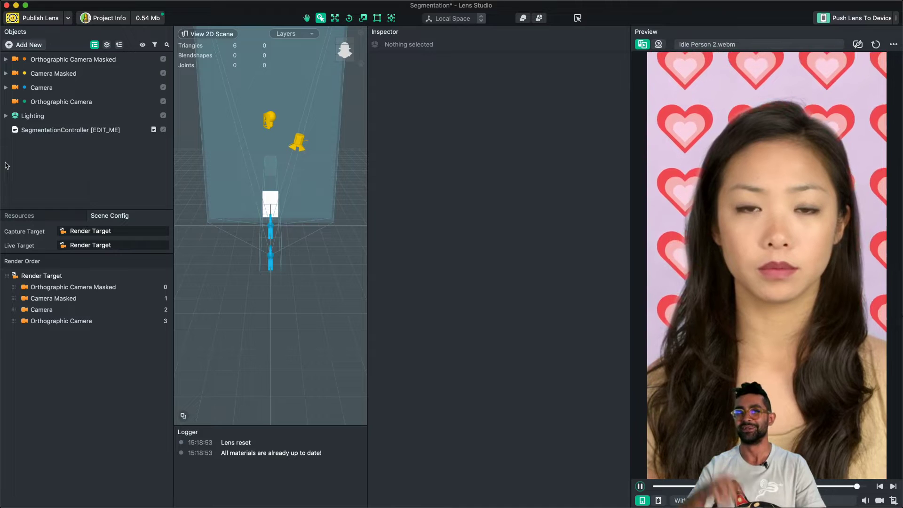
# Step: Create a new scene object named Segmentation
pyautogui.rightClick(28, 164)
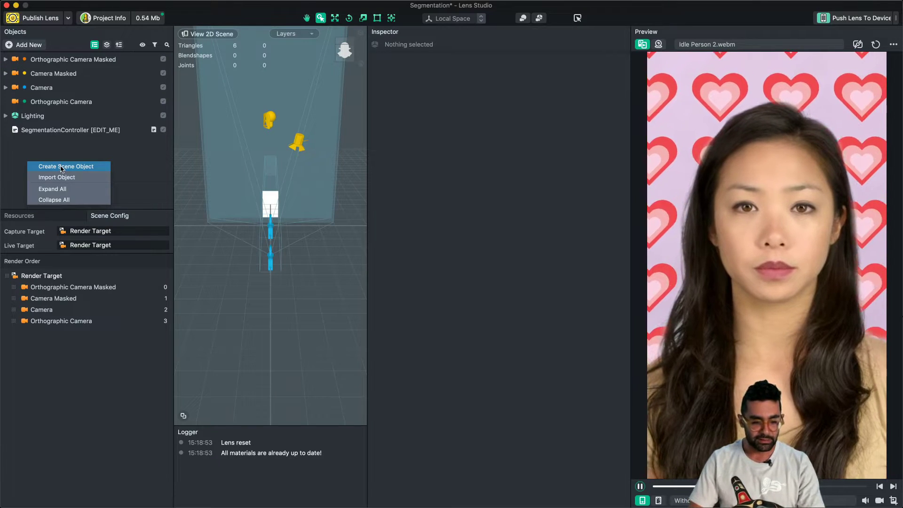
pyautogui.click(62, 166)
pyautogui.doubleClick(44, 145)
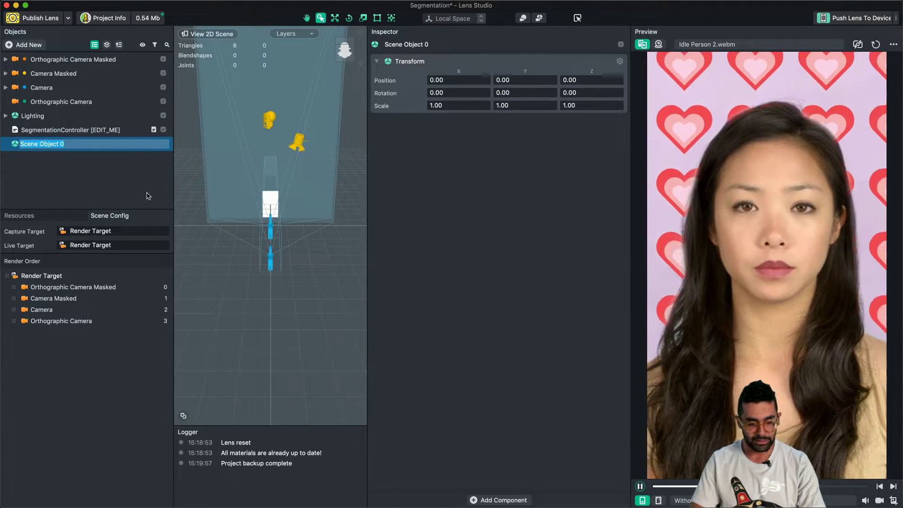
pyautogui.write('Segmen')
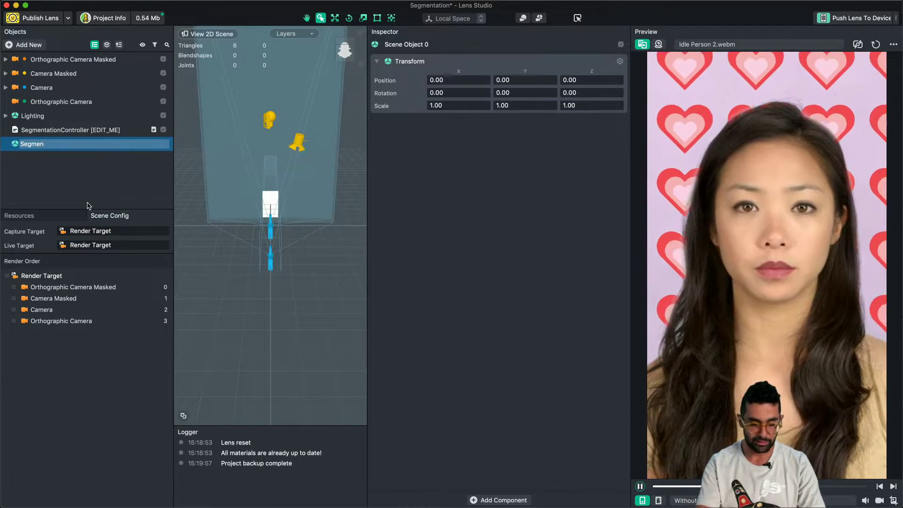
pyautogui.write('tation')
pyautogui.press('Return')
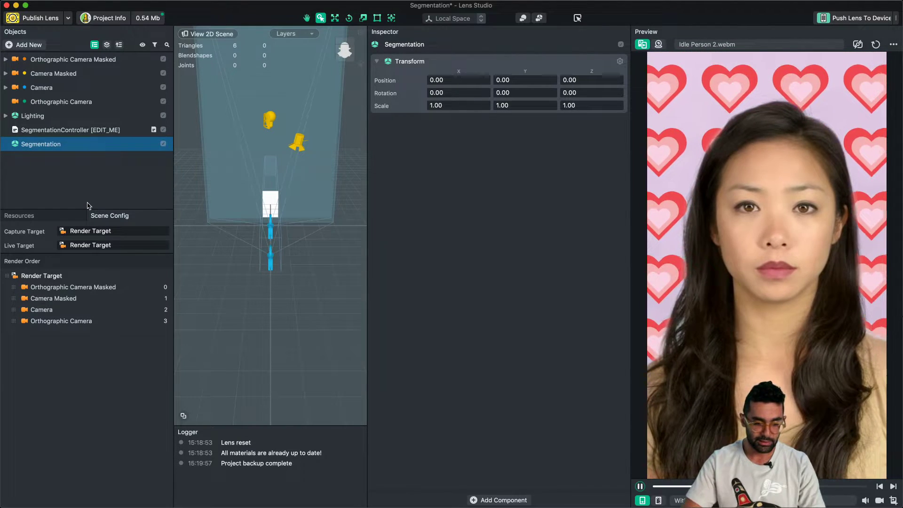
# Step: Nest all four cameras and SegmentationController [EDIT_ME] under the Segmentation object
pyautogui.click(47, 130)
pyautogui.keyDown('super'); pyautogui.click(50, 88); pyautogui.keyUp('super')
pyautogui.keyDown('super'); pyautogui.click(50, 75); pyautogui.keyUp('super')
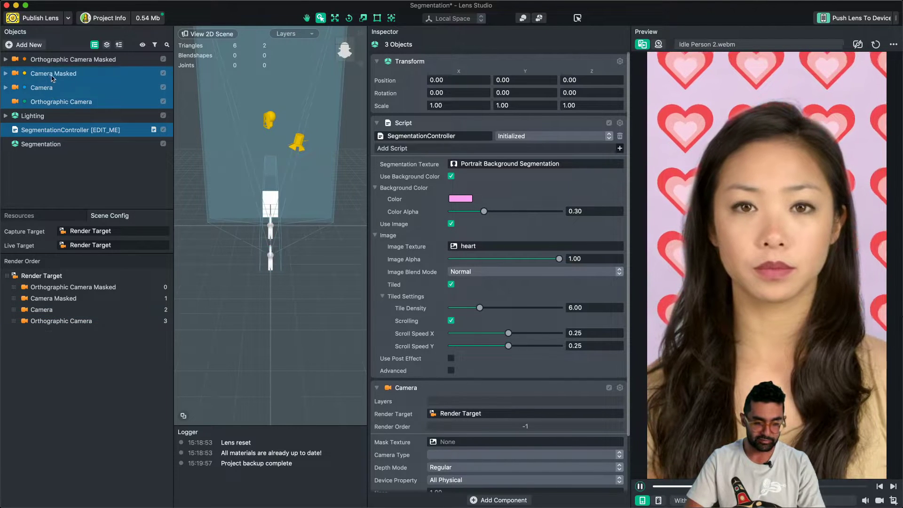
pyautogui.keyDown('super'); pyautogui.click(51, 60); pyautogui.keyUp('super')
pyautogui.moveTo(53, 137); pyautogui.dragTo(48, 149)
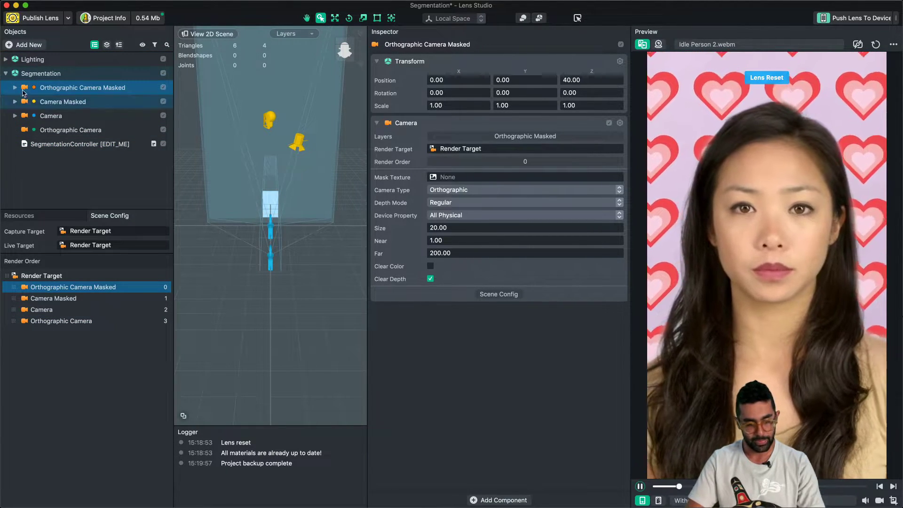
pyautogui.click(6, 74)
pyautogui.click(5, 74)
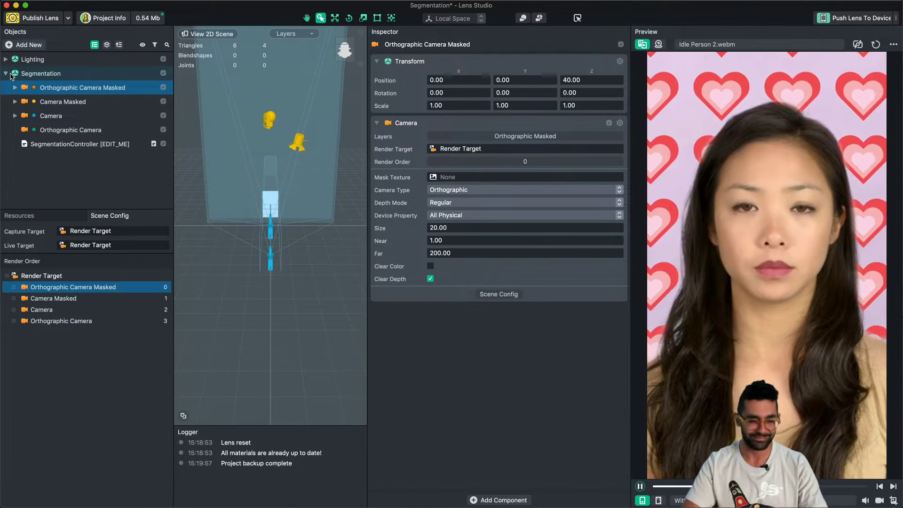
# Step: Export the Segmentation object with its children to the Desktop under the name Segmentation, then show the project's resources
pyautogui.click(28, 74)
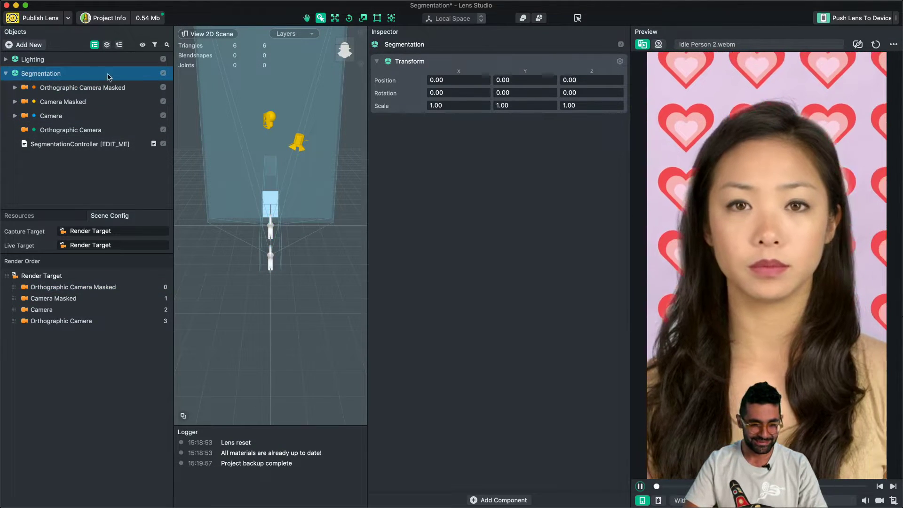
pyautogui.rightClick(57, 80)
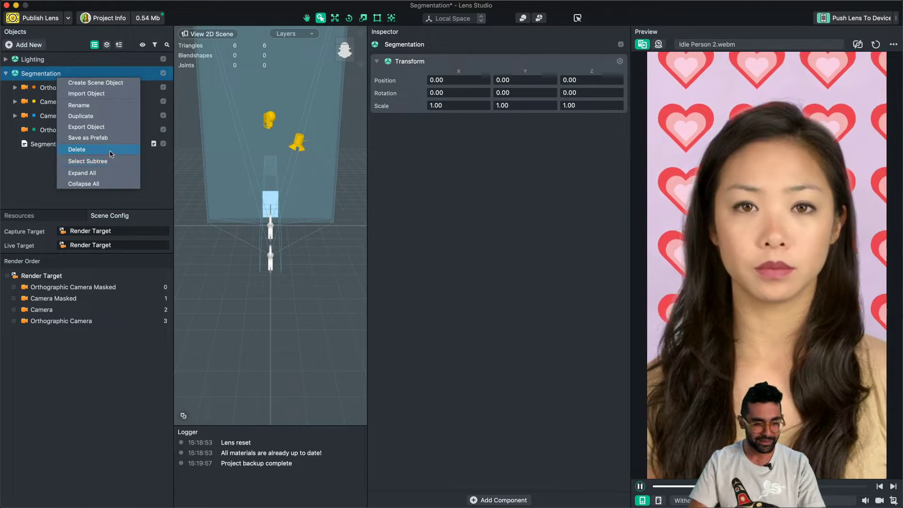
pyautogui.click(105, 128)
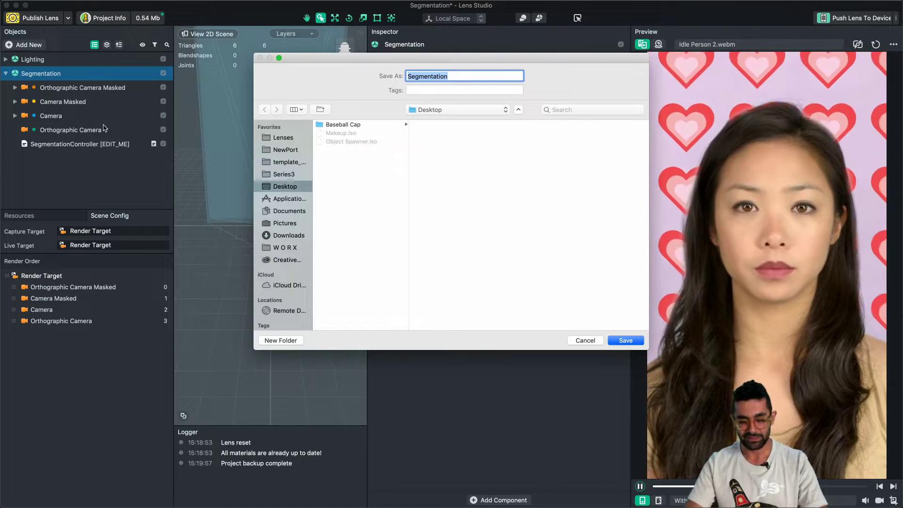
pyautogui.click(635, 341)
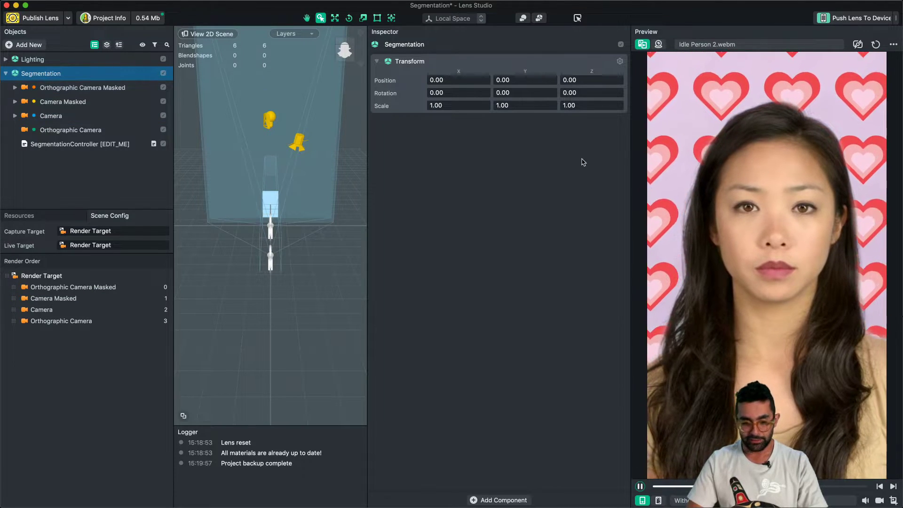
pyautogui.click(6, 73)
pyautogui.click(45, 214)
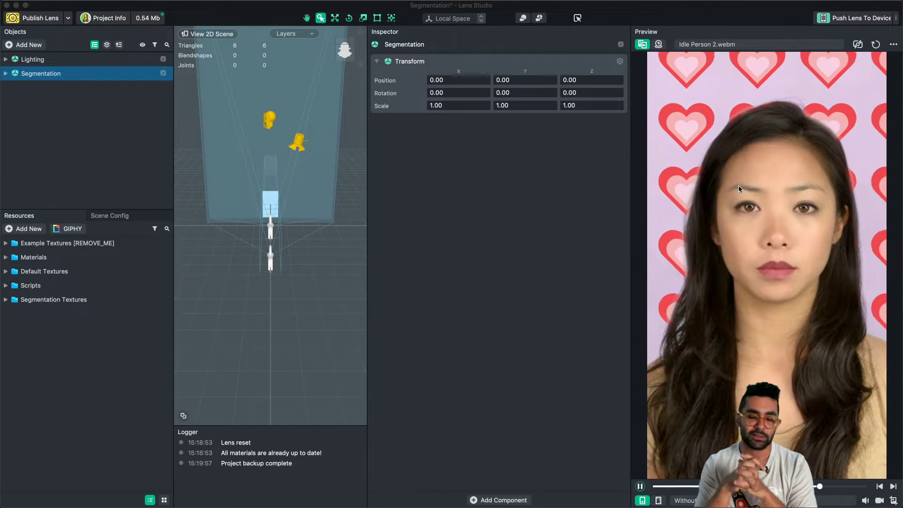
# Step: Select Orthographic Camera Masked under Segmentation and view its place in the Scene Config render order
pyautogui.click(6, 74)
pyautogui.click(24, 88)
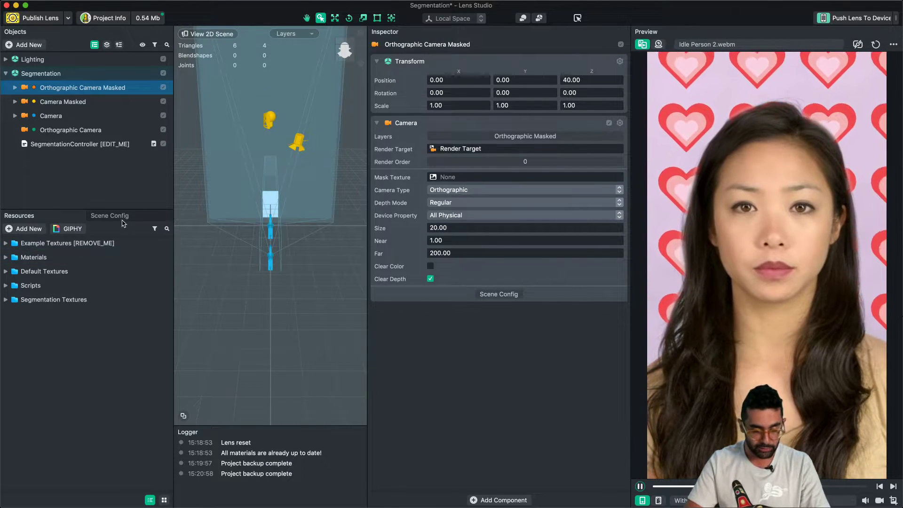
pyautogui.click(122, 218)
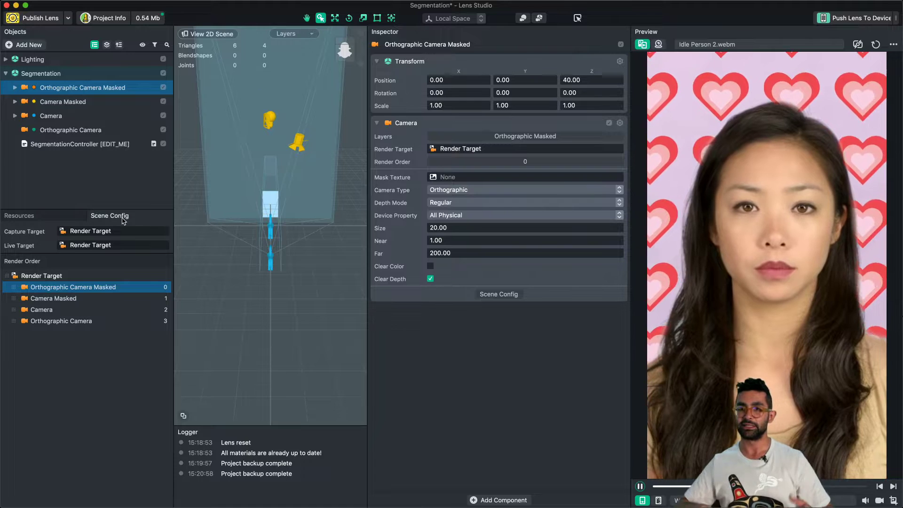
# Step: Close the Scene Config panel, reopen it and dock it beside Resources
pyautogui.rightClick(122, 219)
pyautogui.click(143, 224)
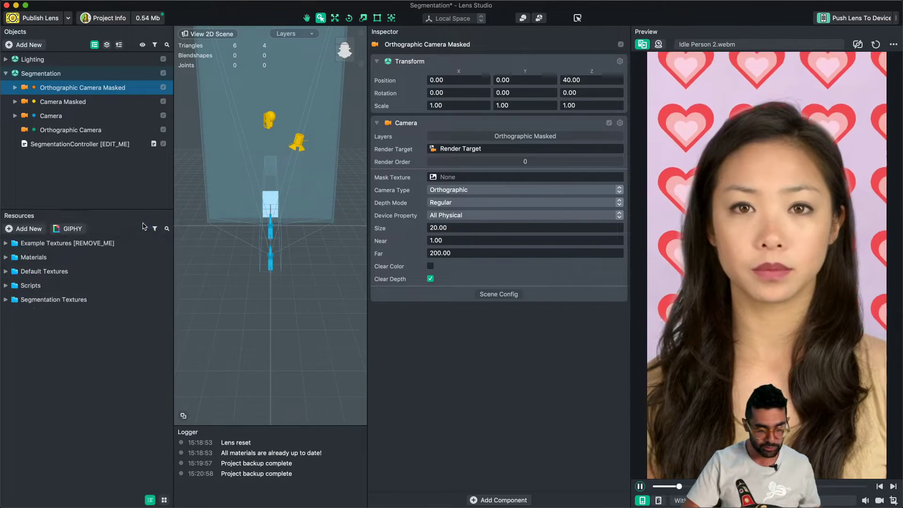
pyautogui.click(158, 5)
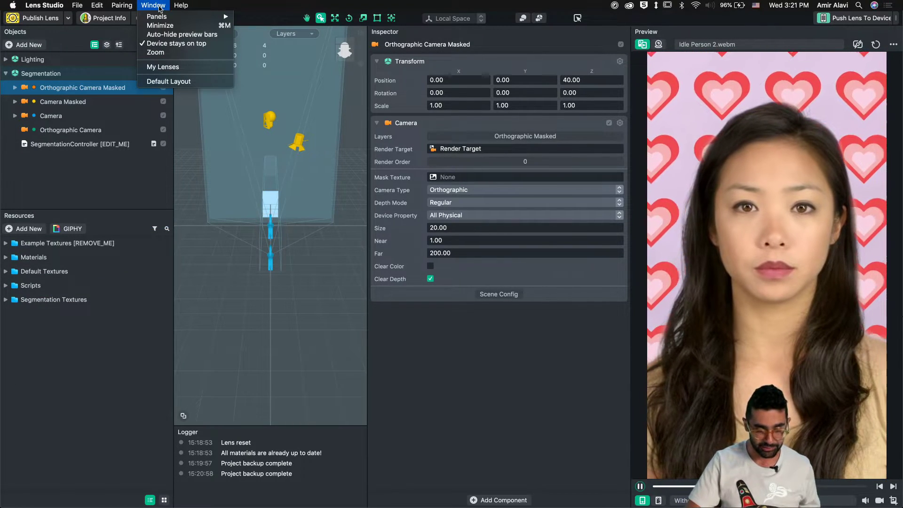
pyautogui.moveTo(160, 17)
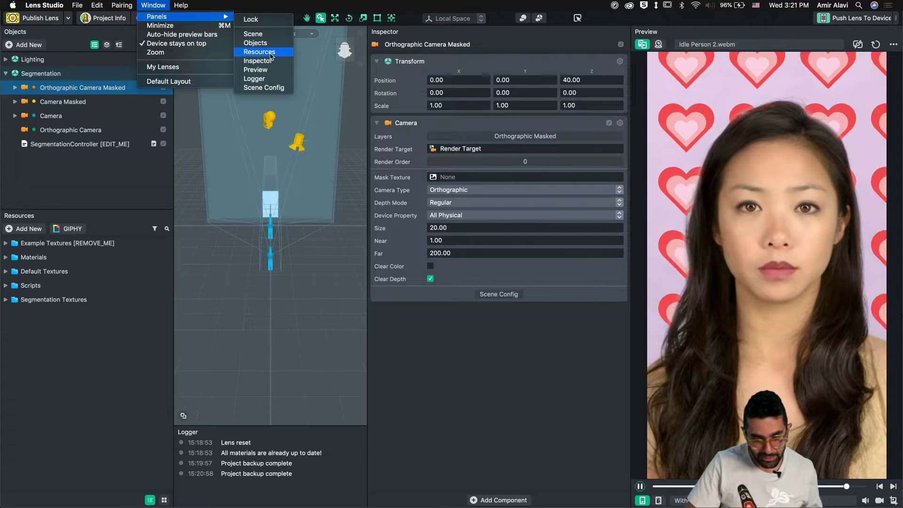
pyautogui.click(268, 88)
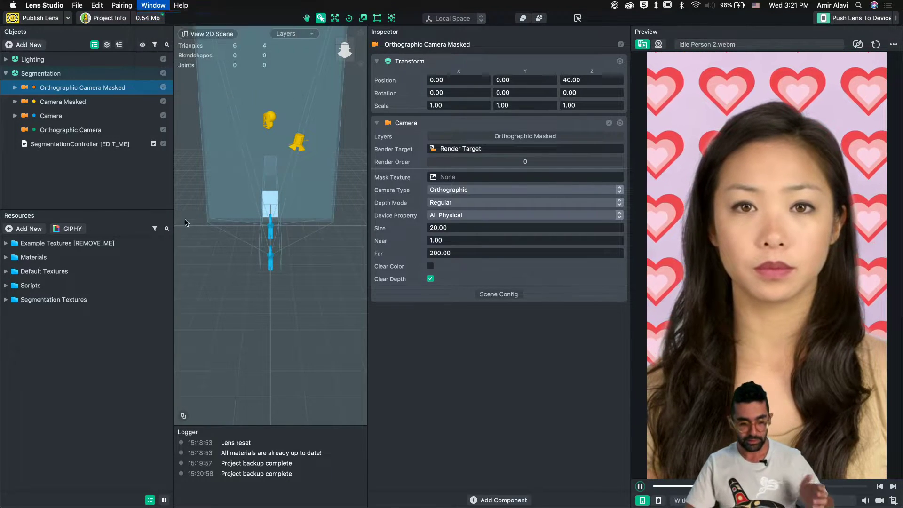
pyautogui.moveTo(438, 190); pyautogui.dragTo(98, 217)
# Step: Capture screenshots of the Scene Config render order and of the layer list for Orthographic Camera Masked
pyautogui.click(154, 309)
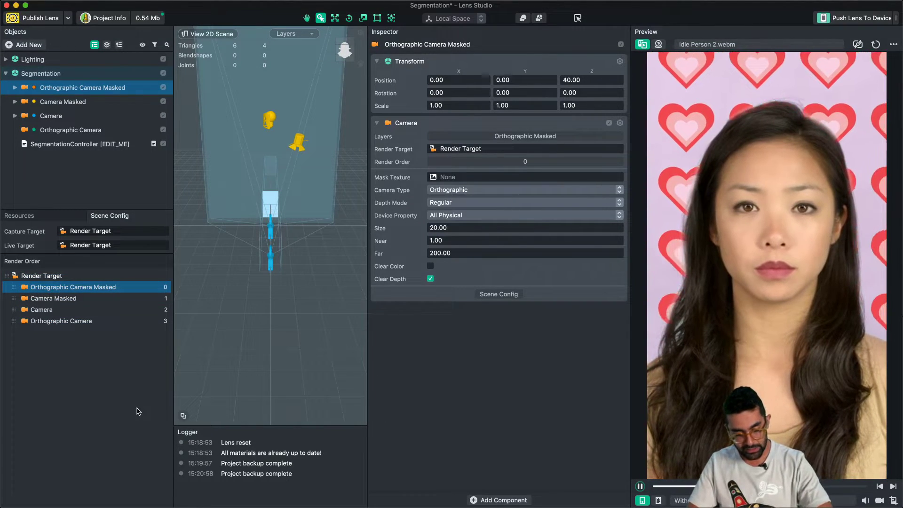
pyautogui.moveTo(171, 371); pyautogui.dragTo(1, 206)
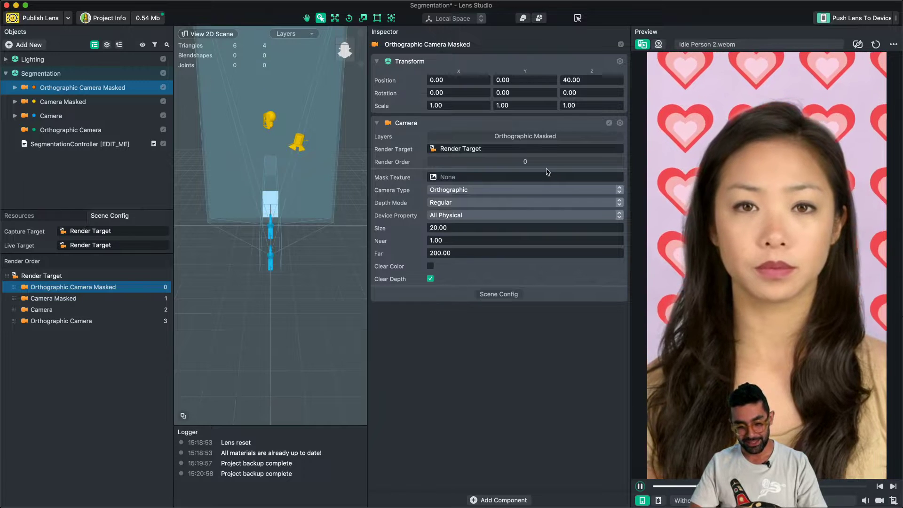
pyautogui.click(505, 139)
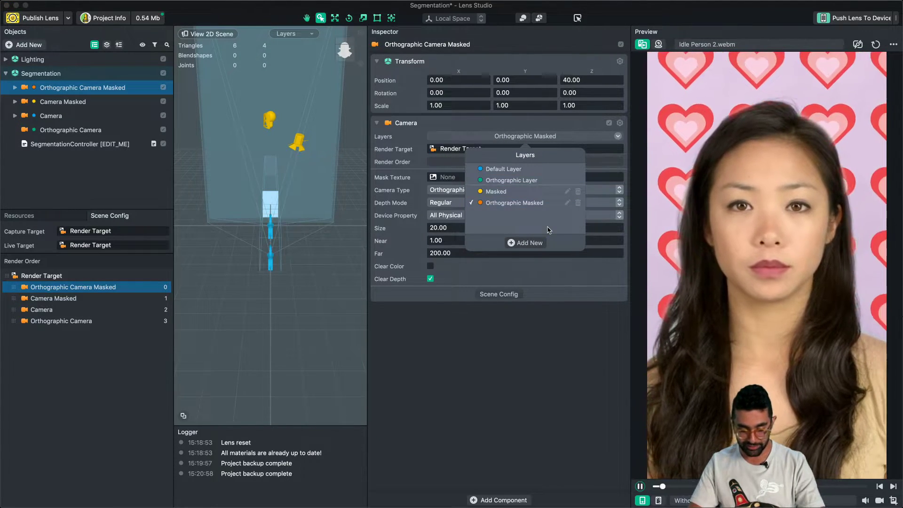
pyautogui.moveTo(646, 335); pyautogui.dragTo(6, 70)
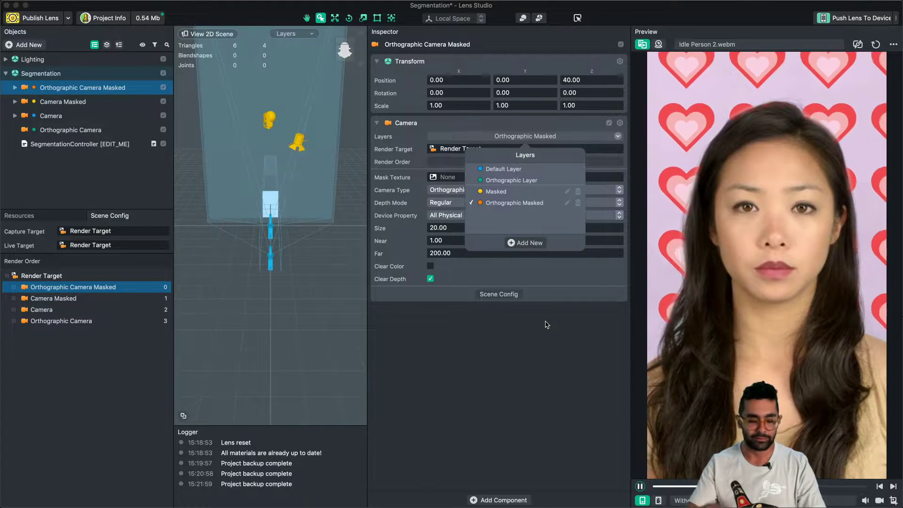
pyautogui.click(547, 324)
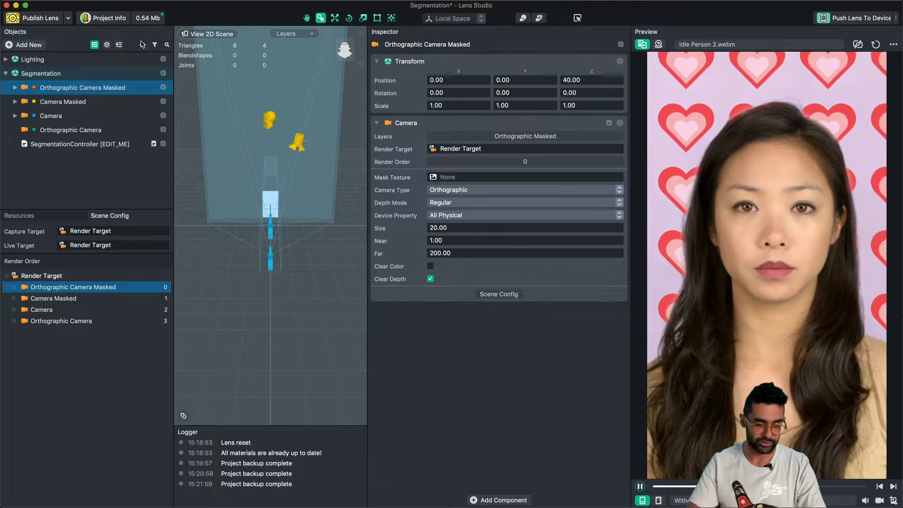
# Step: Open the recent project Baseball Cap without saving the Segmentation project
pyautogui.click(78, 5)
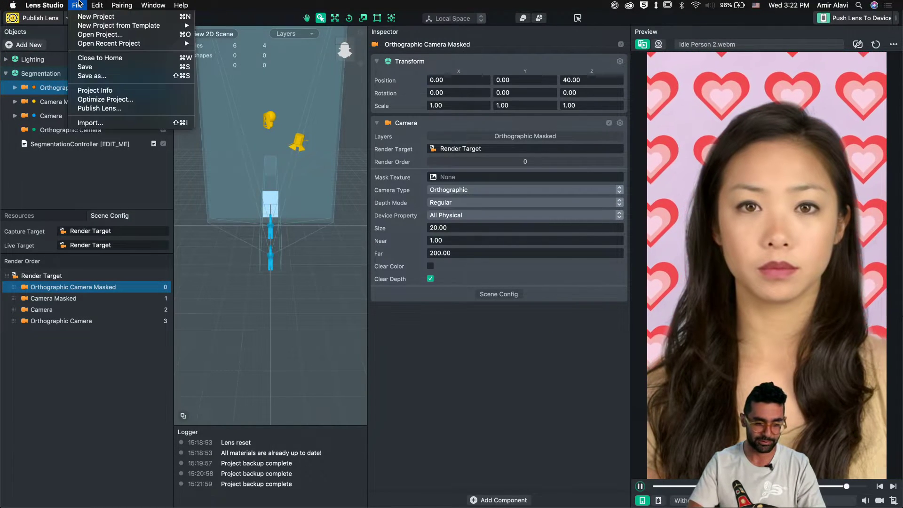
pyautogui.moveTo(115, 47)
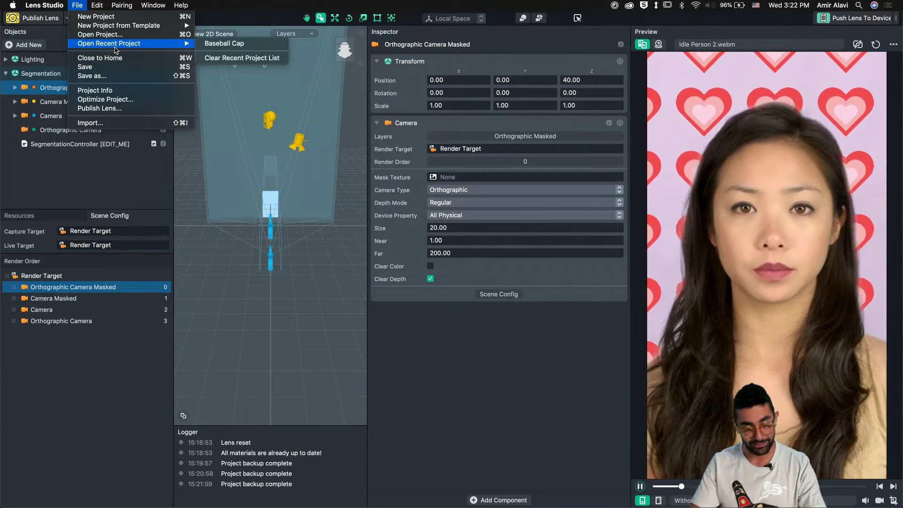
pyautogui.click(233, 44)
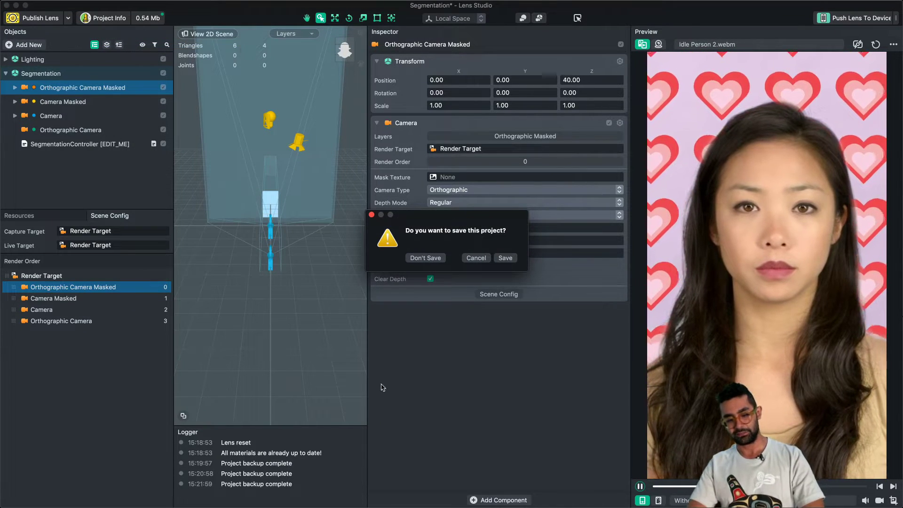
pyautogui.click(425, 259)
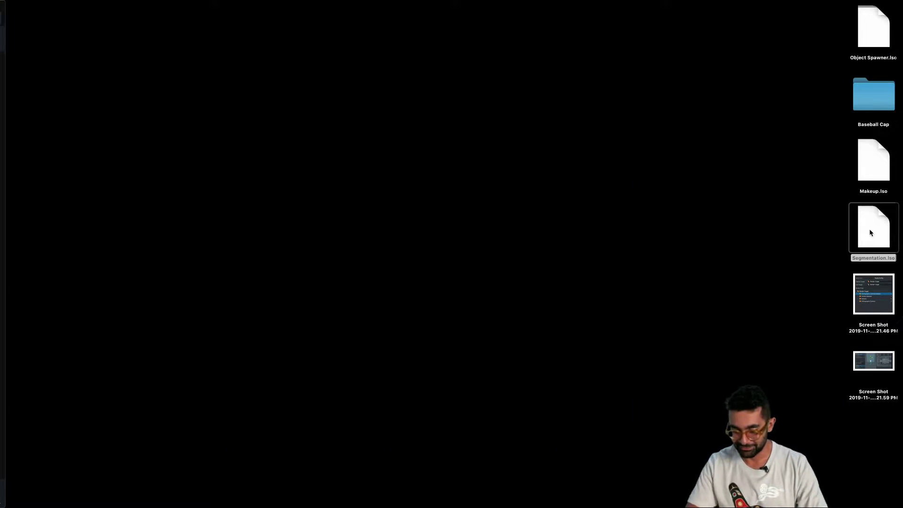
# Step: Import Segmentation.lso from the Desktop into the Baseball Cap scene's objects and show the project's resources
pyautogui.moveTo(869, 232); pyautogui.dragTo(104, 138)
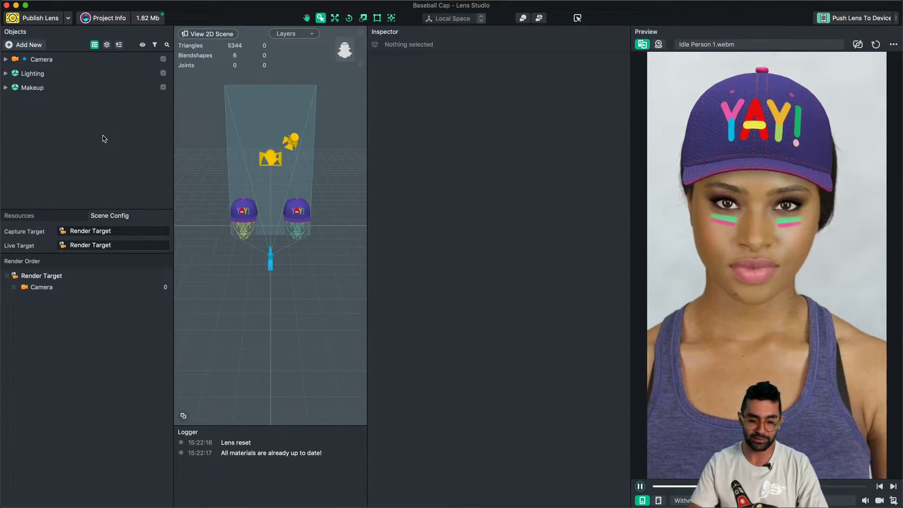
pyautogui.click(44, 215)
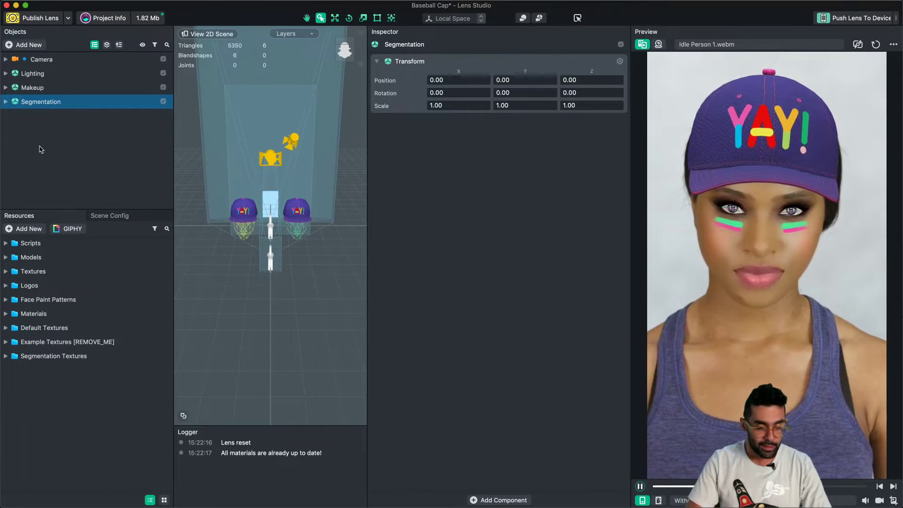
# Step: Disable the Retouch 1 effect under the imported Segmentation object's Camera
pyautogui.click(5, 102)
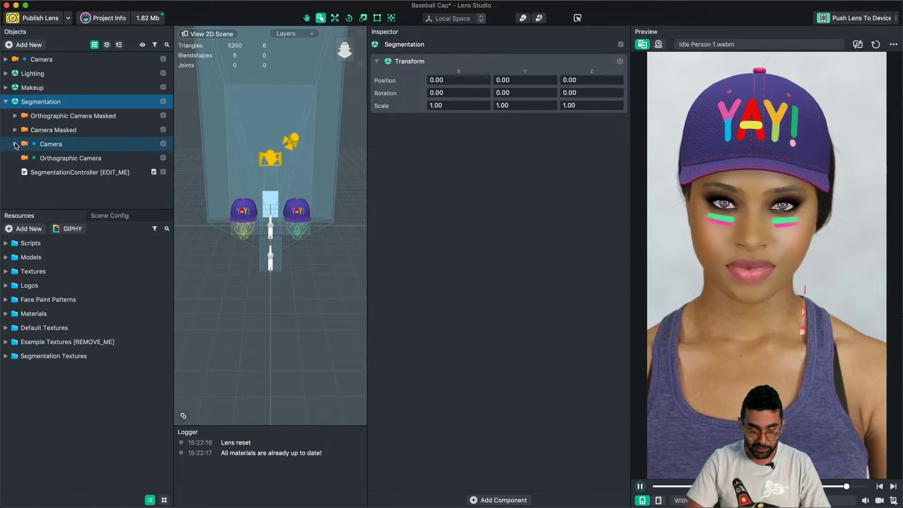
pyautogui.click(15, 144)
pyautogui.click(23, 159)
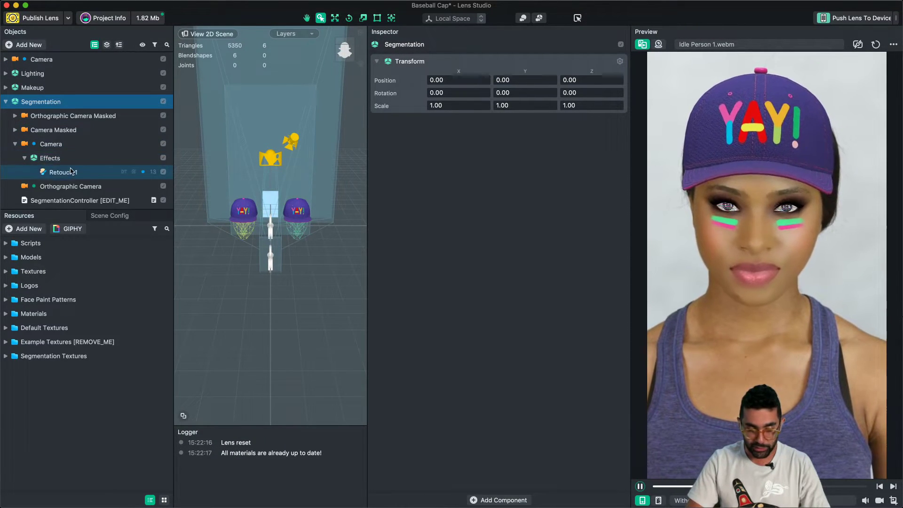
pyautogui.click(104, 173)
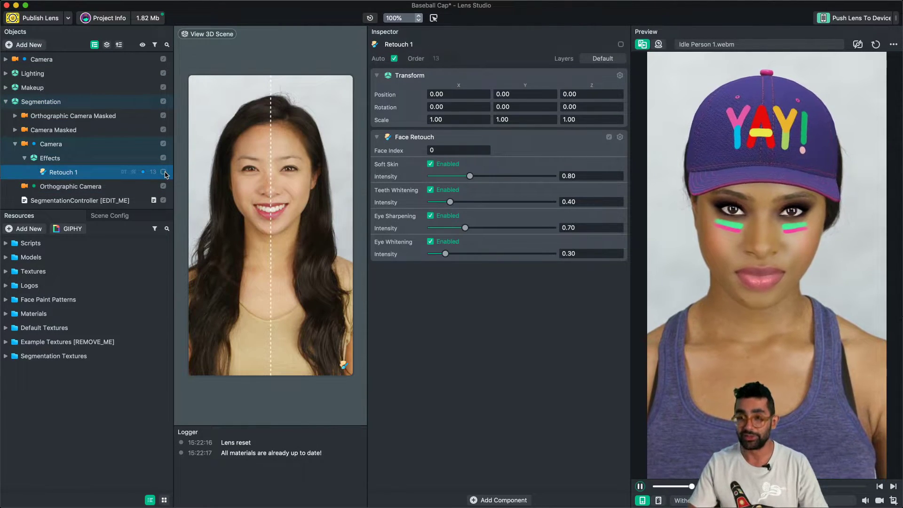
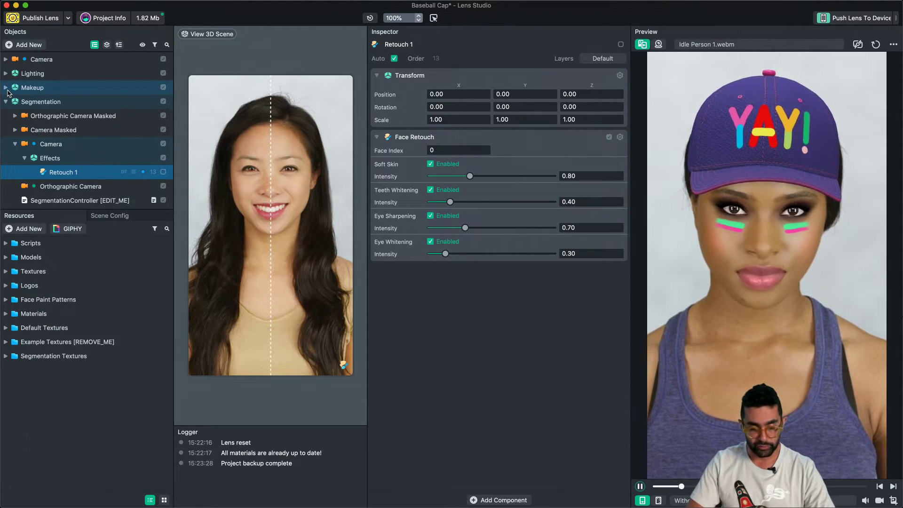
# Step: Check the objects nested under Makeup, including First Face
pyautogui.click(5, 87)
pyautogui.click(15, 101)
pyautogui.click(15, 102)
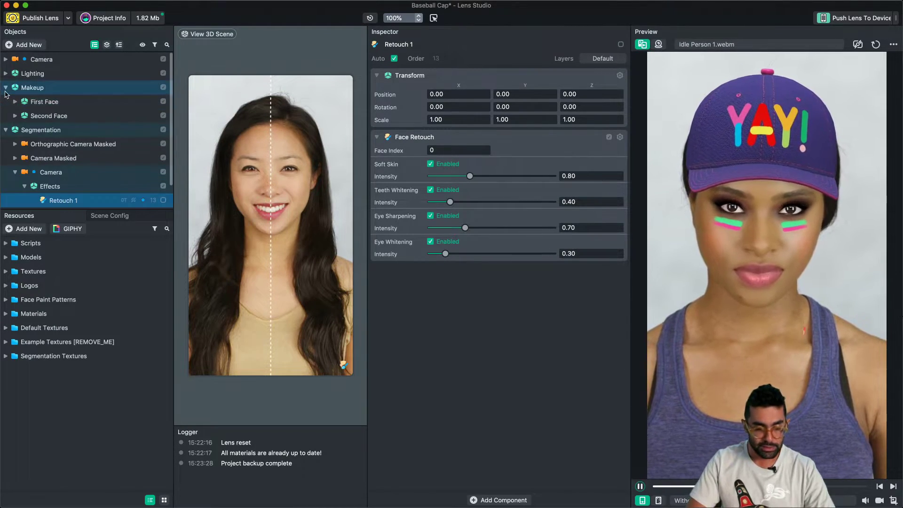
pyautogui.click(5, 87)
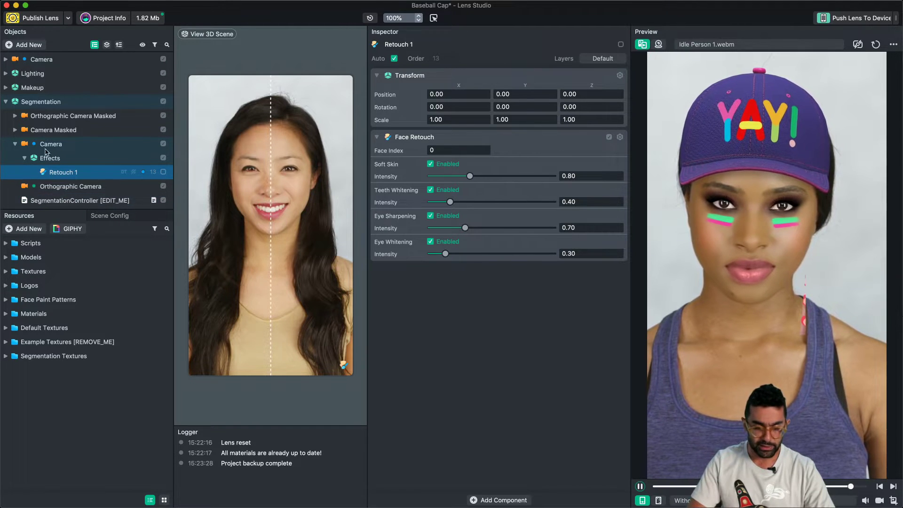
# Step: Show the SegmentationController's advanced settings and highlight the objects referenced by its Camera Masked and Orthographic Camera Masked fields
pyautogui.click(69, 199)
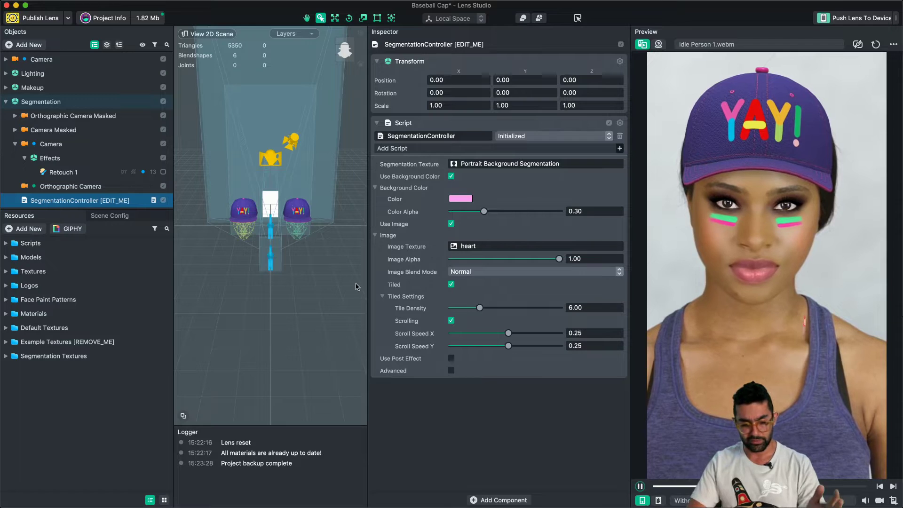
pyautogui.click(451, 370)
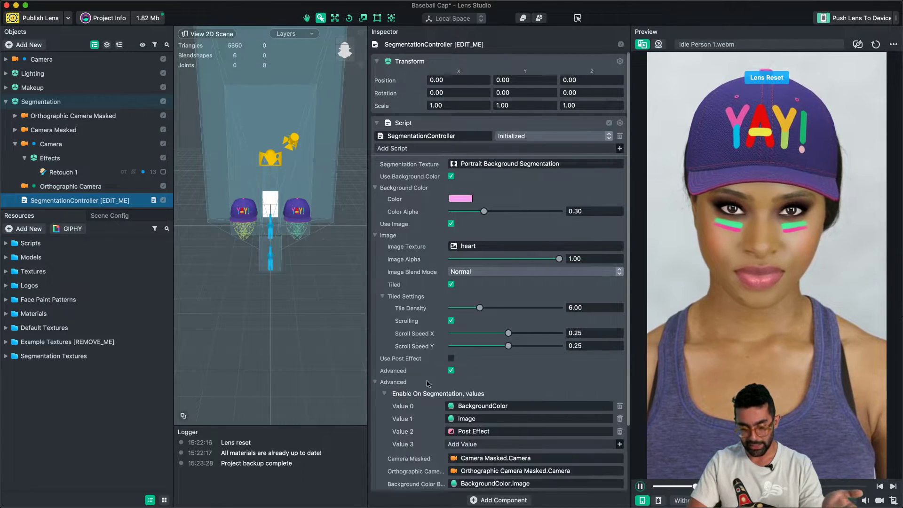
pyautogui.scroll(-3, 407, 397)
pyautogui.scroll(-1, 407, 398)
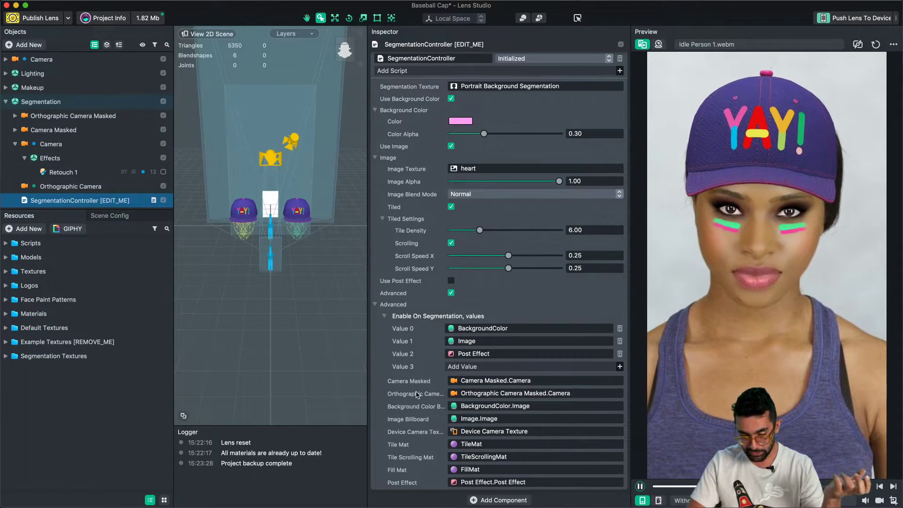
pyautogui.rightClick(500, 384)
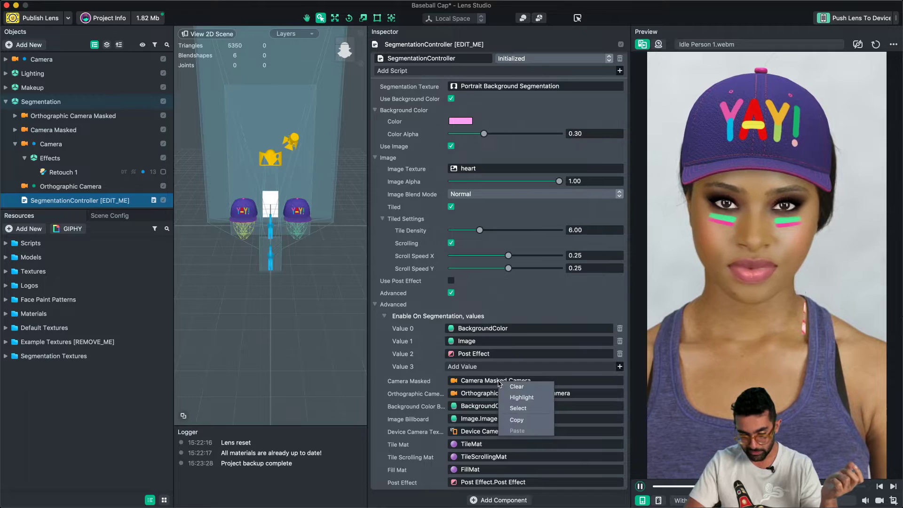
pyautogui.click(513, 398)
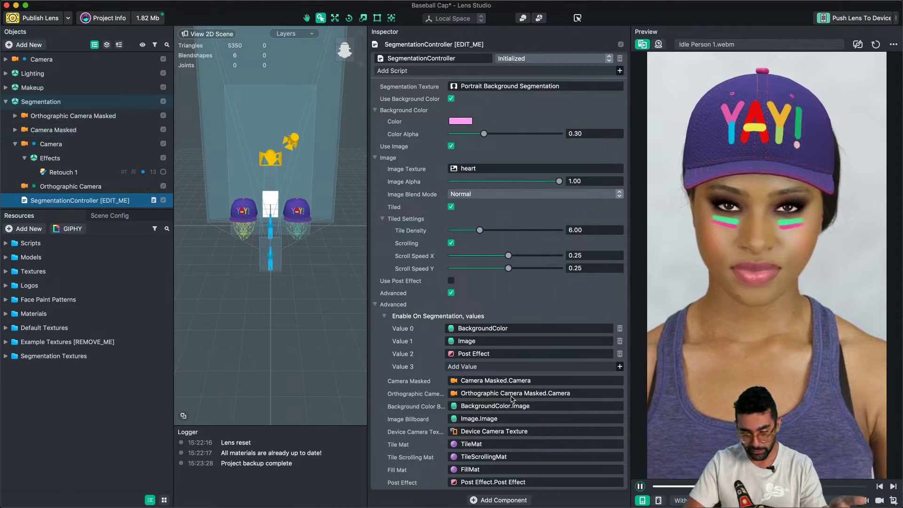
pyautogui.rightClick(512, 396)
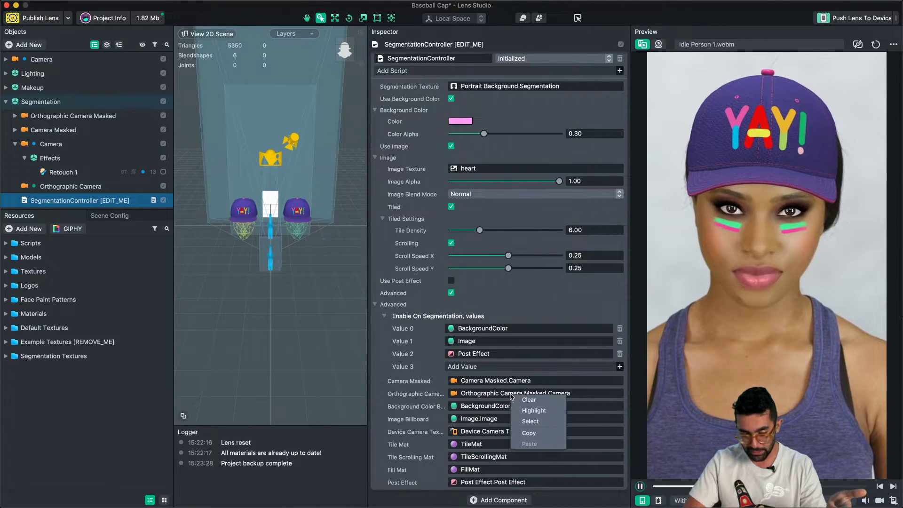
pyautogui.click(528, 412)
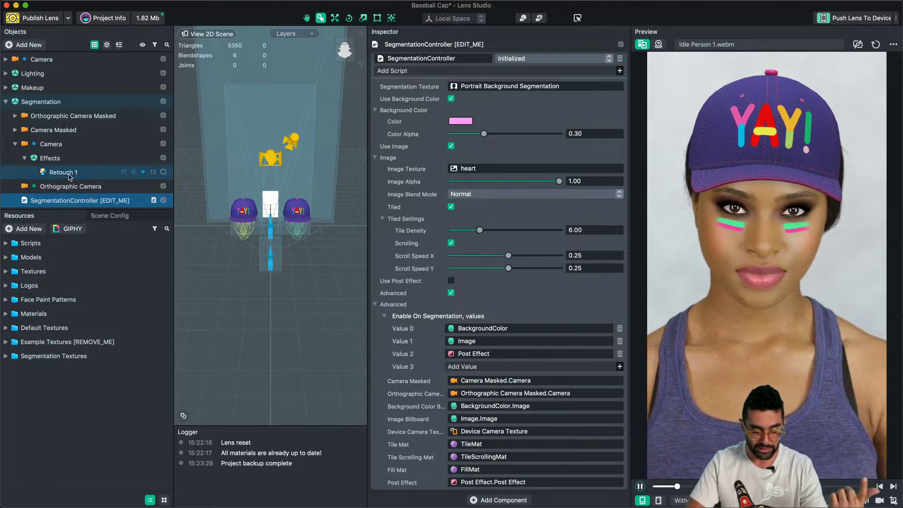
# Step: Delete the Camera nested under Segmentation and clear the log messages
pyautogui.click(54, 145)
pyautogui.press('Delete')
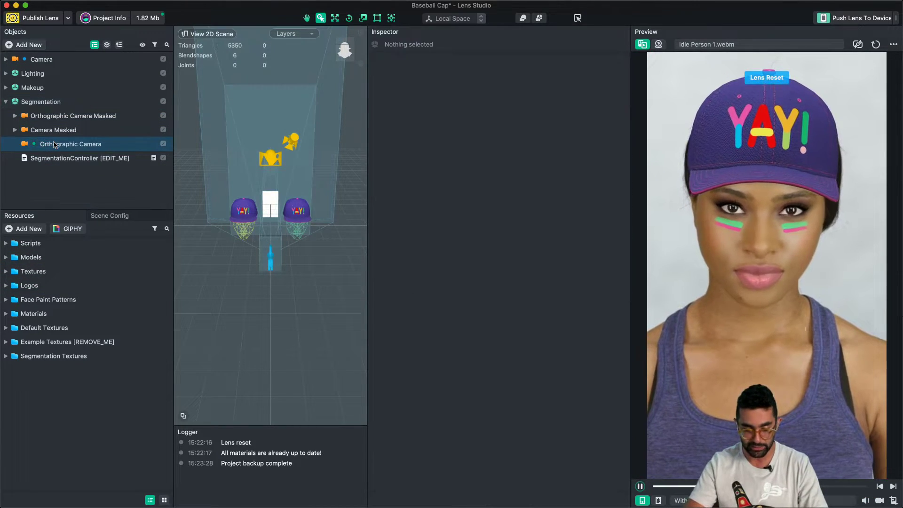
pyautogui.rightClick(292, 467)
pyautogui.click(308, 479)
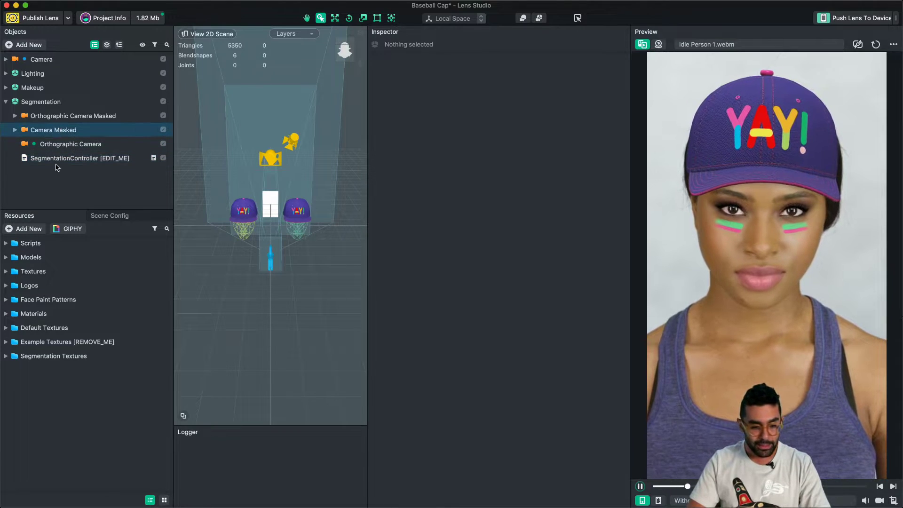
# Step: Show the scene's render order and preview the Desktop screenshot of the original camera order beside it for comparison
pyautogui.click(115, 217)
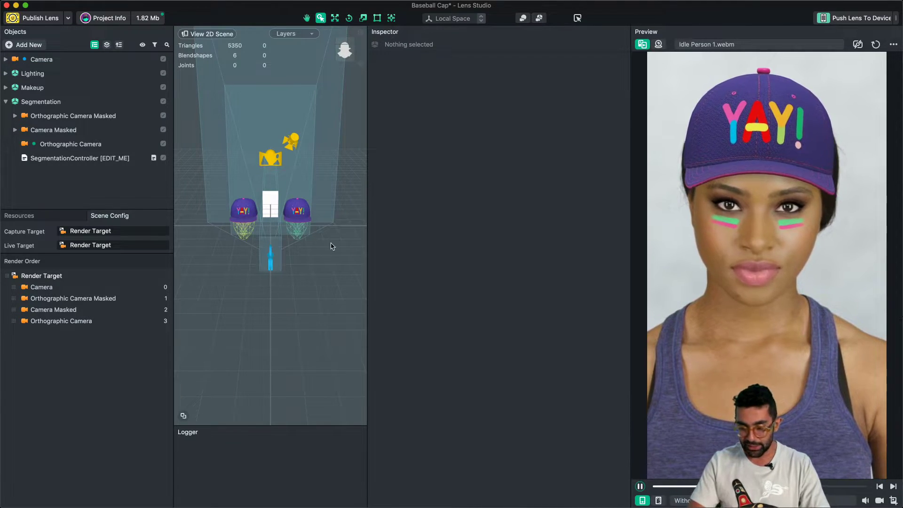
pyautogui.press('F11')
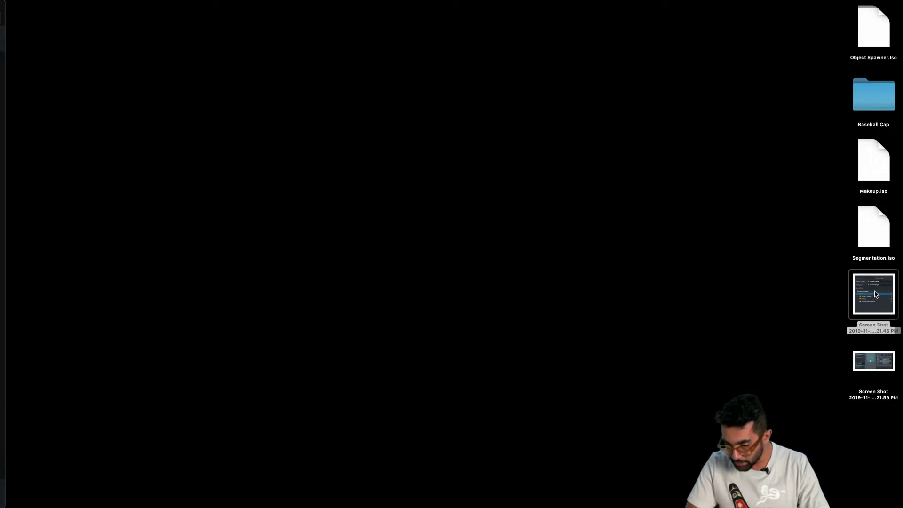
pyautogui.click(876, 294)
pyautogui.press('space')
pyautogui.press('F11')
pyautogui.moveTo(376, 187); pyautogui.dragTo(525, 178)
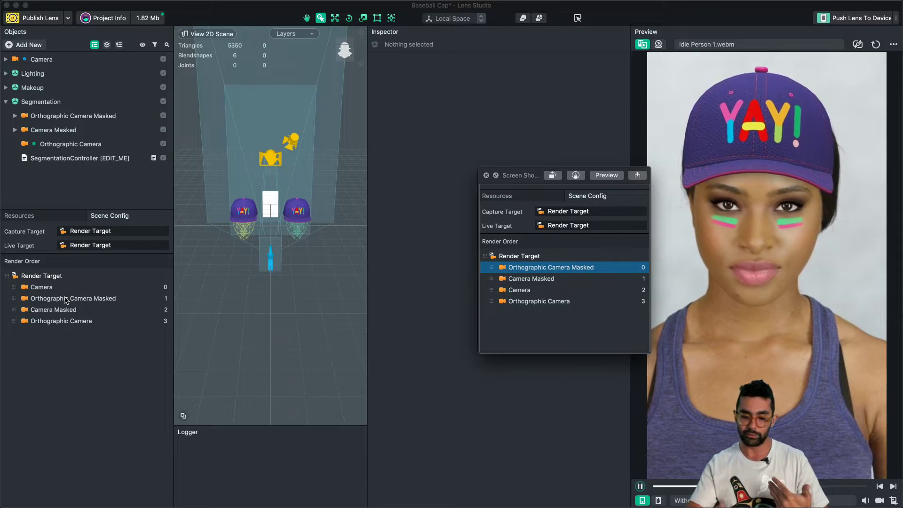
# Step: Reorder the Render Target's cameras to Orthographic Camera Masked, Camera Masked, Camera, Orthographic Camera
pyautogui.moveTo(65, 298); pyautogui.dragTo(59, 287)
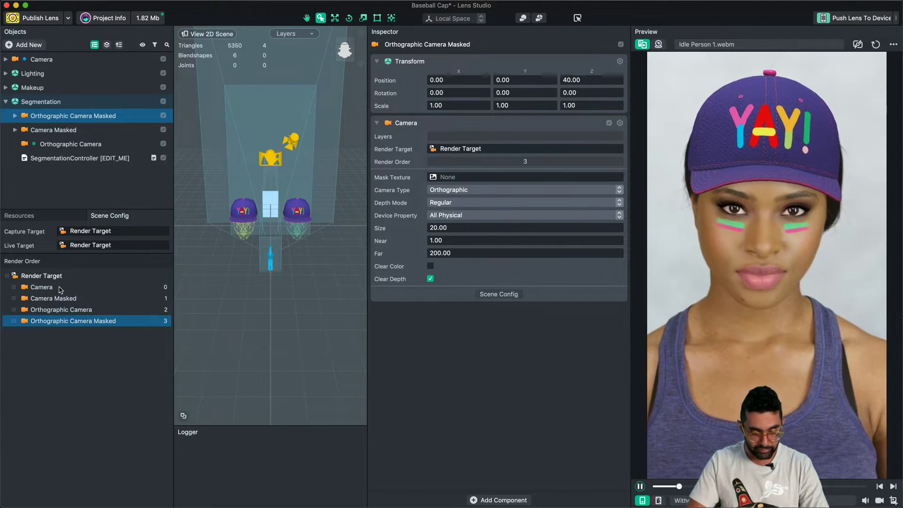
pyautogui.moveTo(68, 321); pyautogui.dragTo(56, 287)
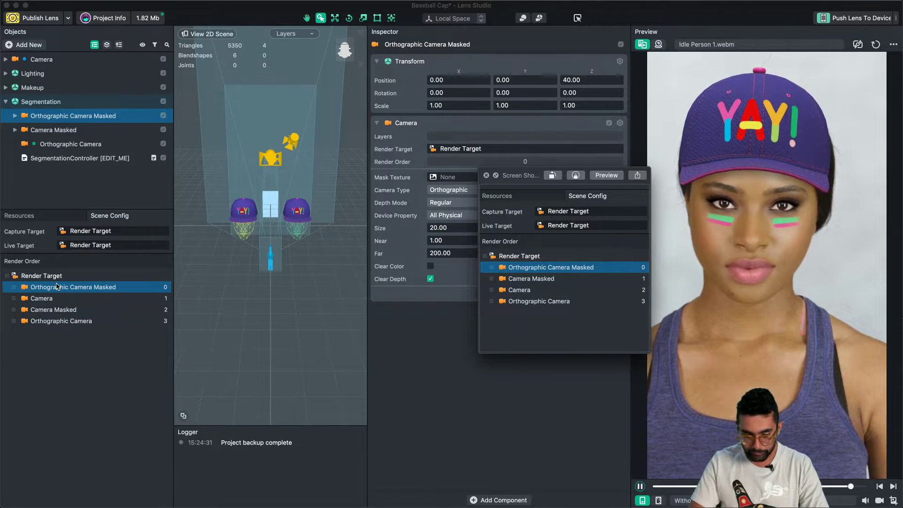
pyautogui.moveTo(57, 312); pyautogui.dragTo(52, 298)
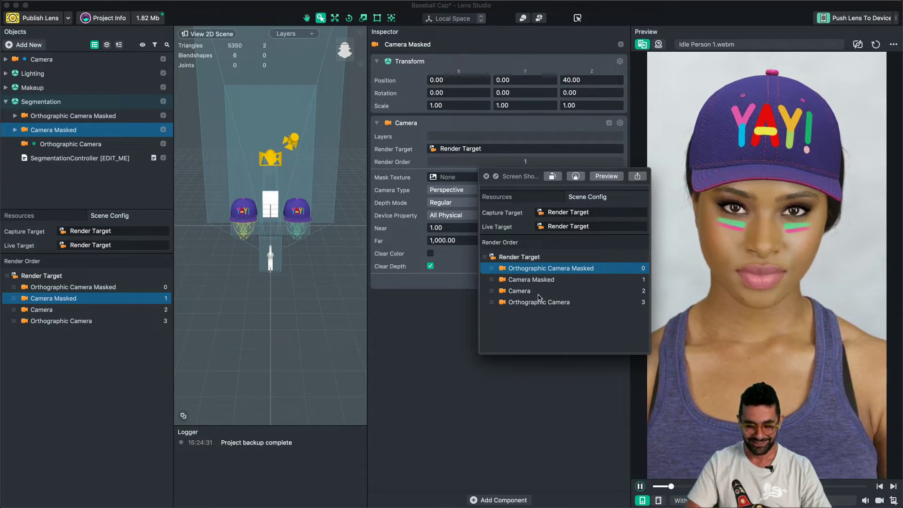
# Step: Replace the render order preview with the Desktop screenshot showing the Segmentation template's object hierarchy and camera layers
pyautogui.press('space')
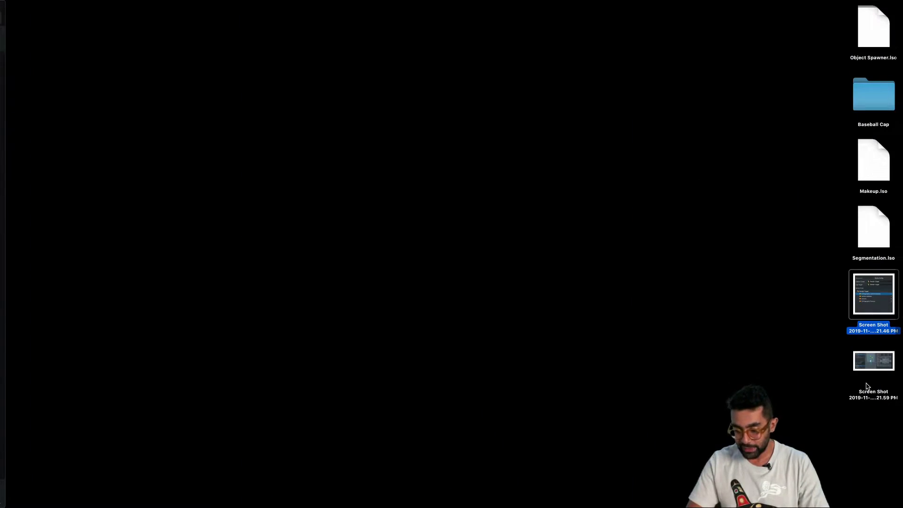
pyautogui.press('Down')
pyautogui.press('space')
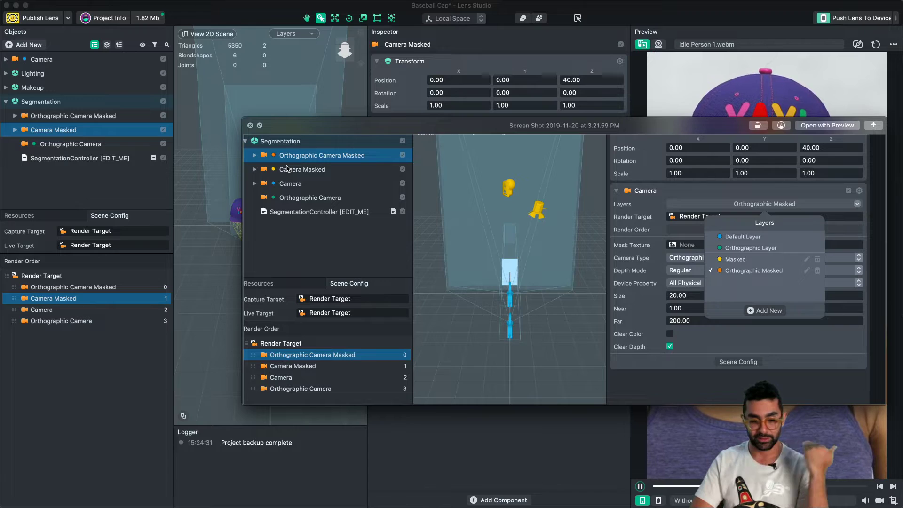
# Step: Move Orthographic Camera Masked and Camera Masked out of Segmentation to above the main Camera, and Orthographic Camera to directly below it
pyautogui.click(67, 117)
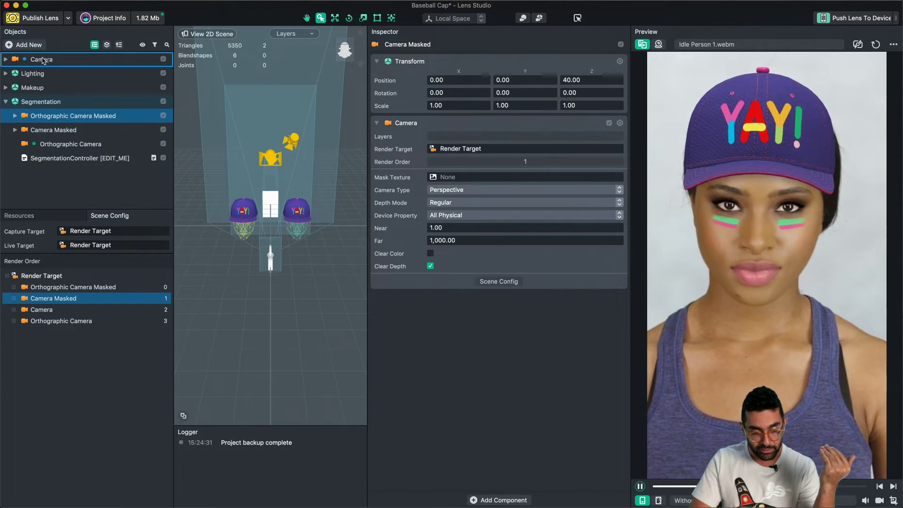
pyautogui.moveTo(41, 56); pyautogui.dragTo(41, 56)
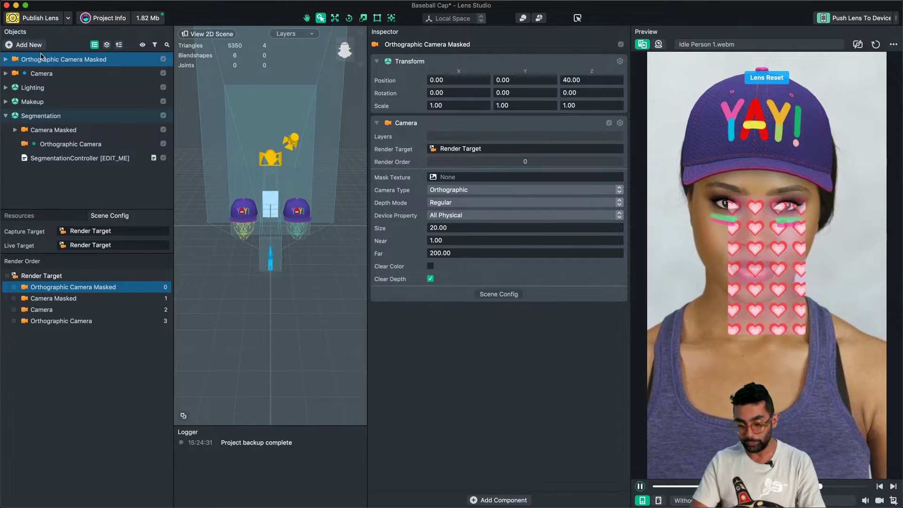
pyautogui.press('super+Tab')
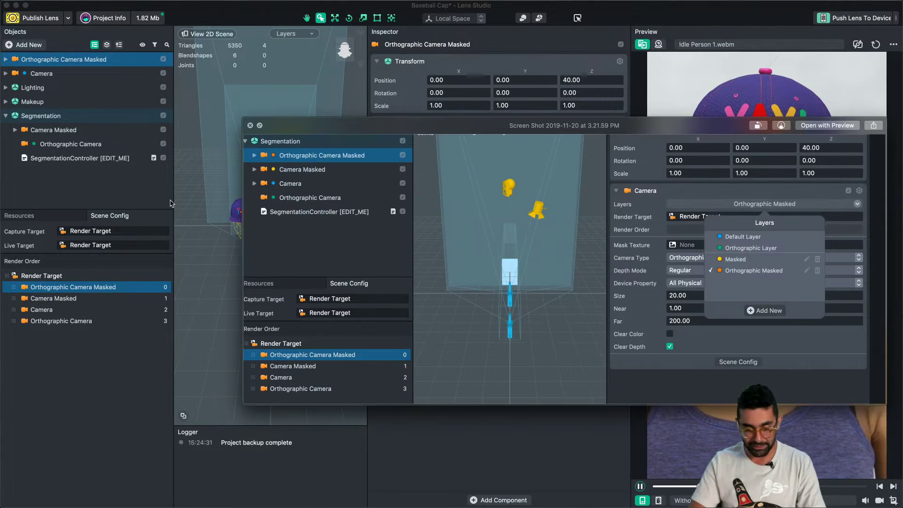
pyautogui.press('super+Tab')
pyautogui.moveTo(57, 134); pyautogui.dragTo(45, 71)
pyautogui.press('super+Tab')
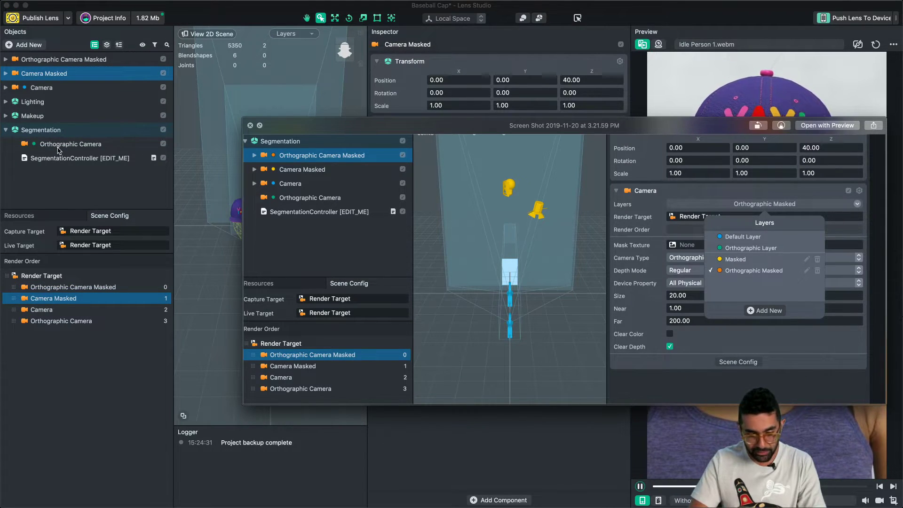
pyautogui.press('super+Tab')
pyautogui.moveTo(58, 146); pyautogui.dragTo(40, 99)
# Step: Collapse the Segmentation object, return to the project's resources and clear the object selection
pyautogui.moveTo(63, 161); pyautogui.dragTo(44, 159)
pyautogui.click(42, 160)
pyautogui.click(5, 144)
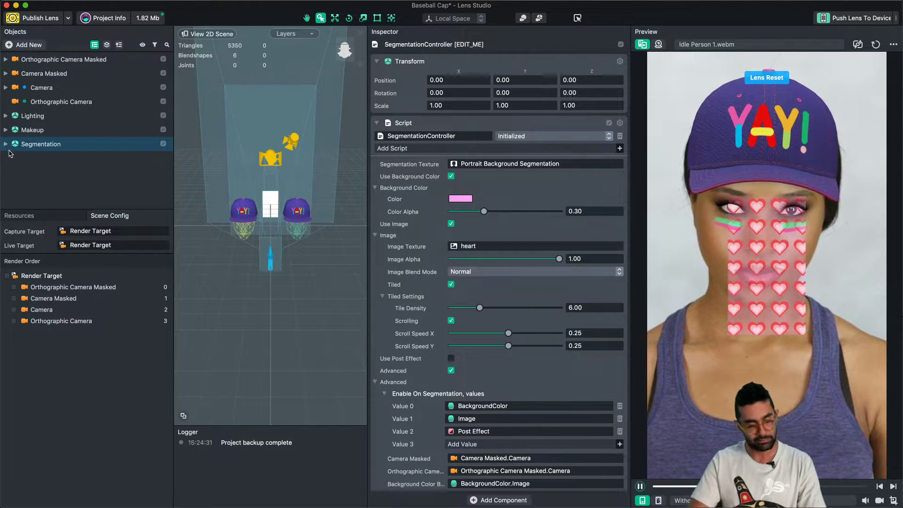
pyautogui.click(5, 144)
pyautogui.click(5, 144)
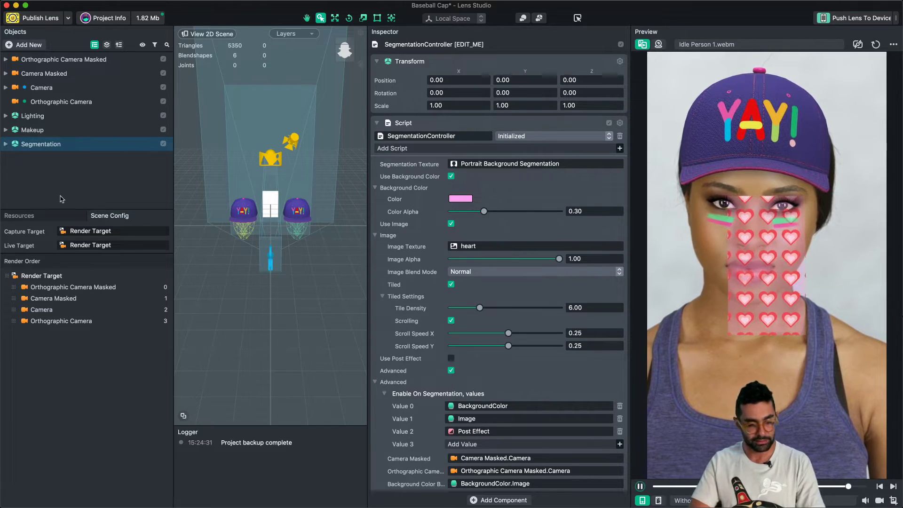
pyautogui.click(19, 216)
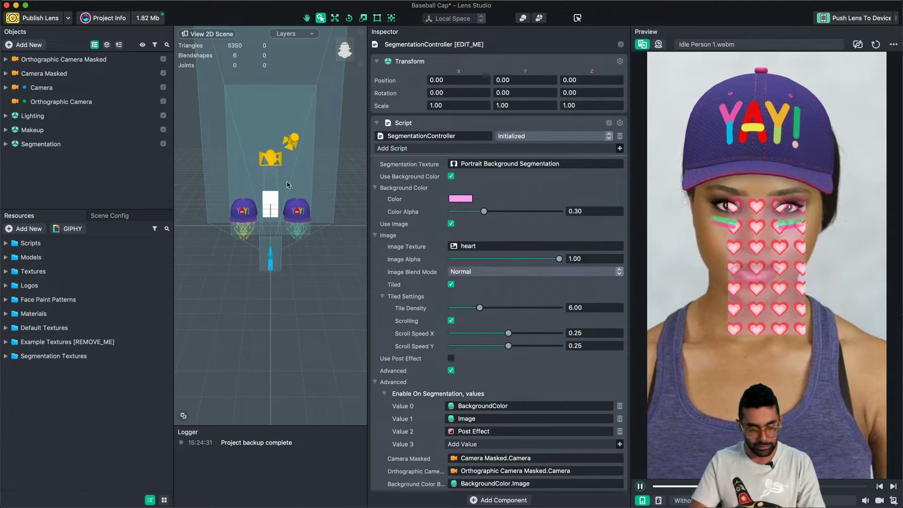
pyautogui.click(49, 183)
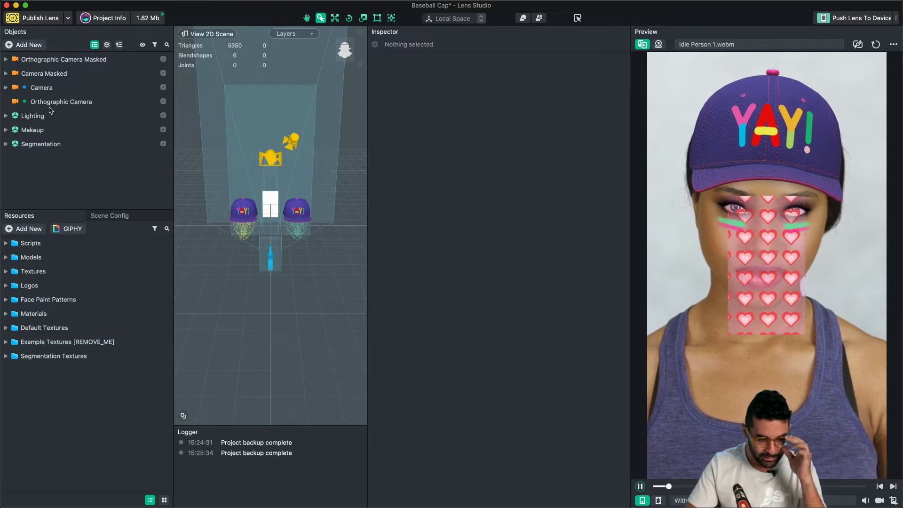
# Step: Check the layer assignments of Camera, Orthographic Camera, Camera Masked and Orthographic Camera Masked
pyautogui.click(37, 88)
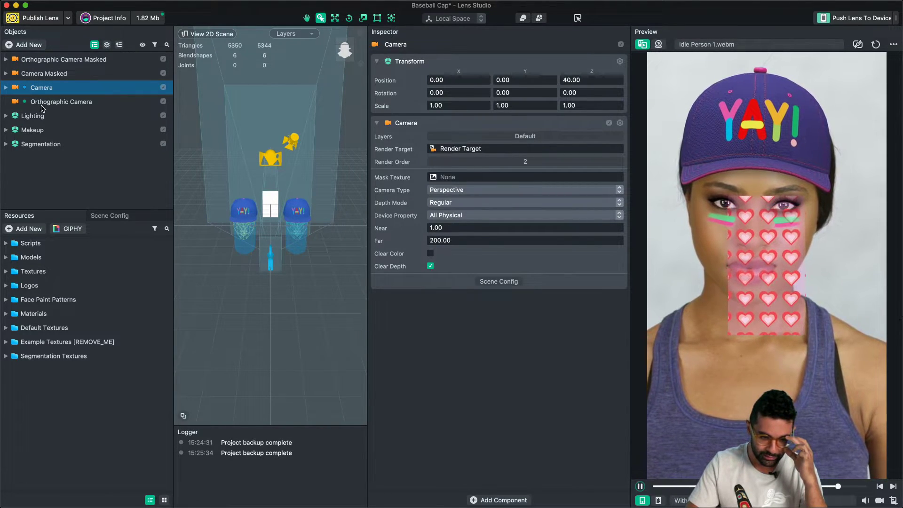
pyautogui.click(42, 105)
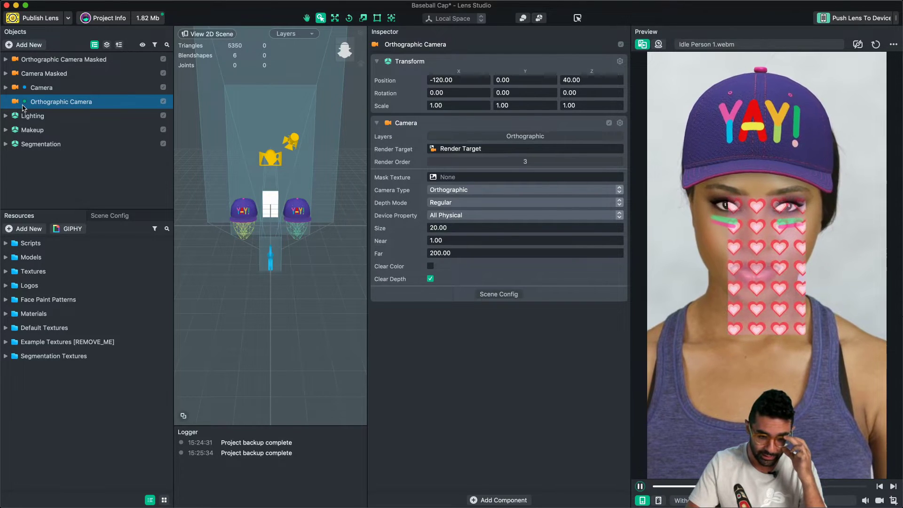
pyautogui.click(39, 74)
pyautogui.click(50, 60)
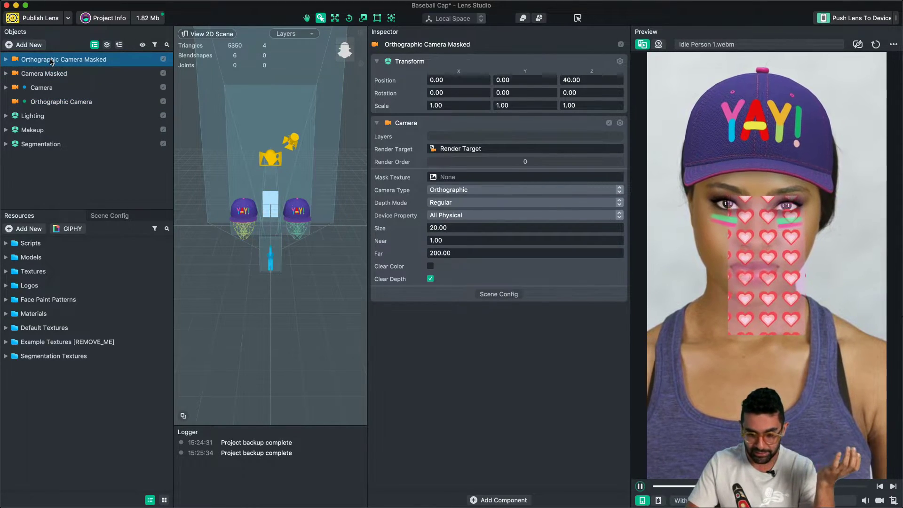
# Step: Compare the layers available to Orthographic Camera Masked with those in the Desktop reference screenshot, then dismiss the preview
pyautogui.click(507, 138)
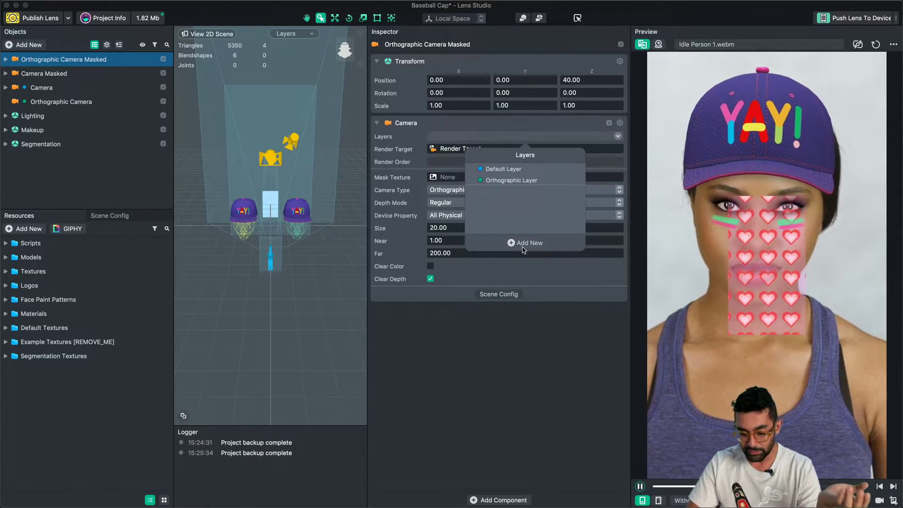
pyautogui.press('F11')
pyautogui.click(852, 361)
pyautogui.press('space')
pyautogui.press('space')
pyautogui.press('space')
pyautogui.press('space')
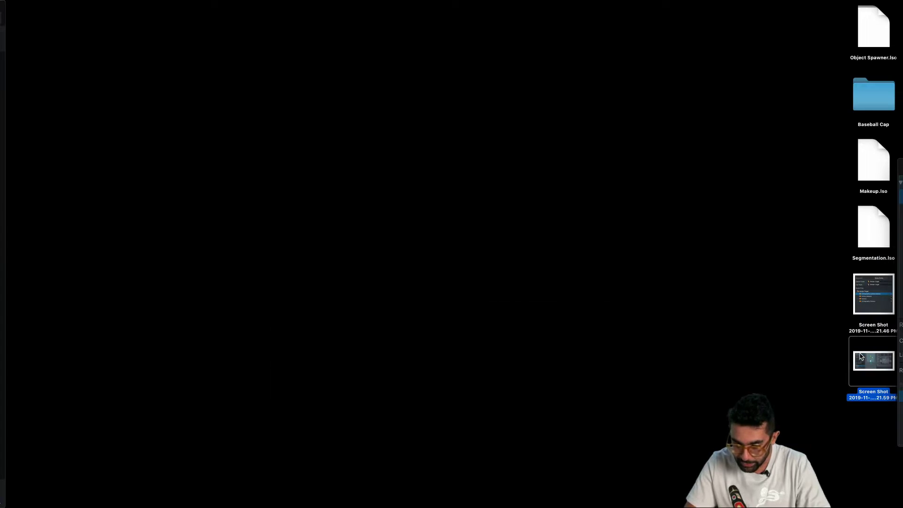
pyautogui.moveTo(902, 1)
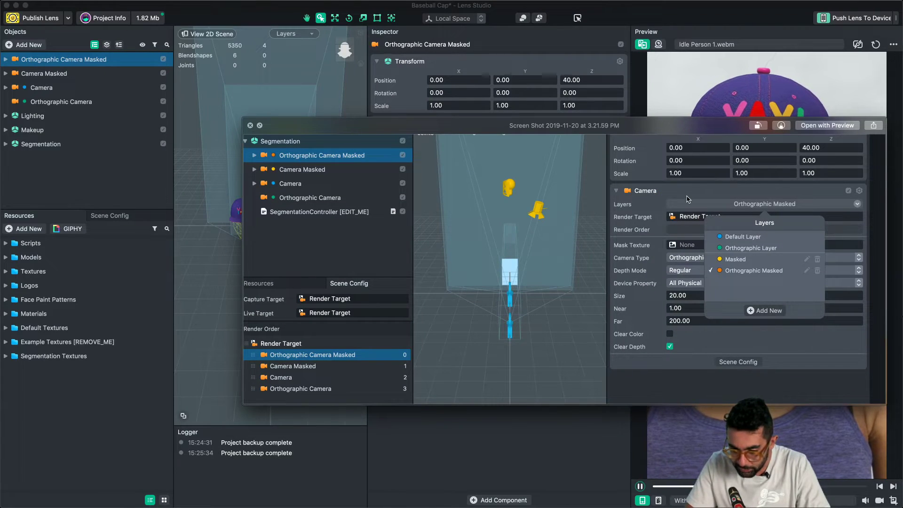
pyautogui.click(555, 431)
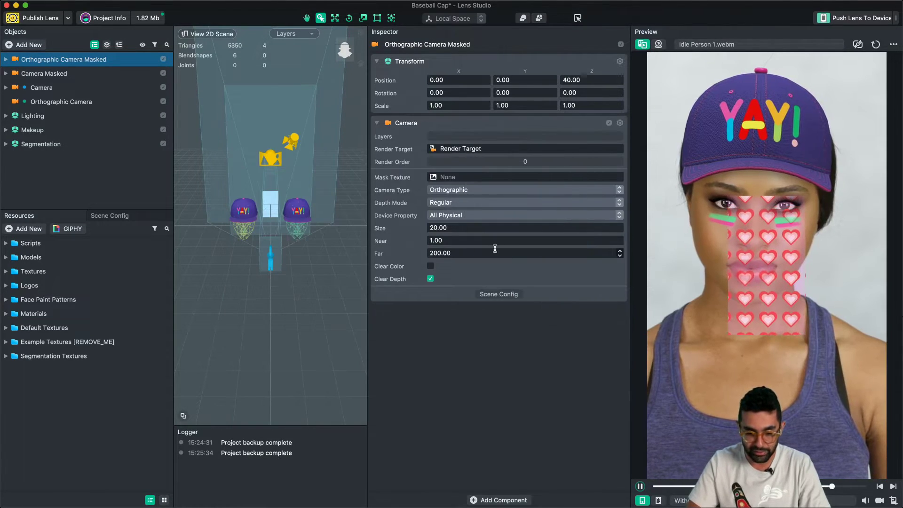
# Step: Add two new layers from Orthographic Camera Masked's layer assignment and rename Layer 1 as Masked
pyautogui.click(502, 138)
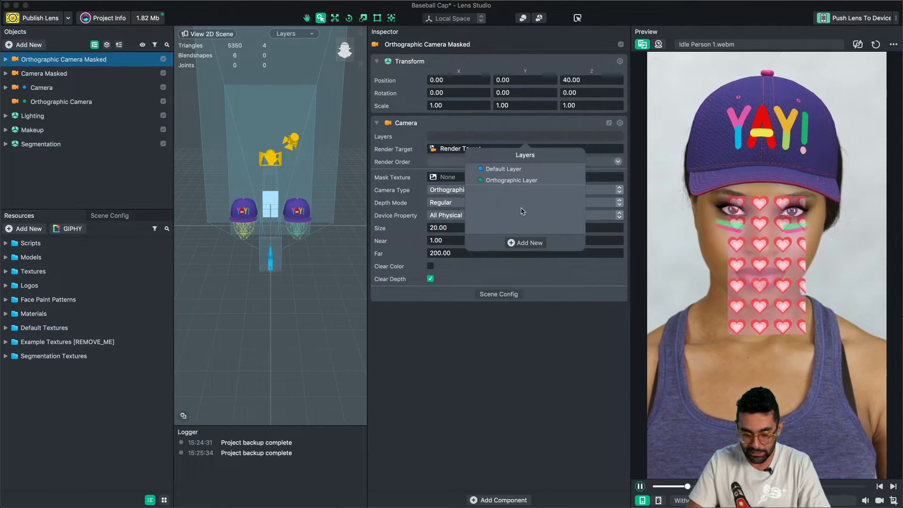
pyautogui.click(529, 243)
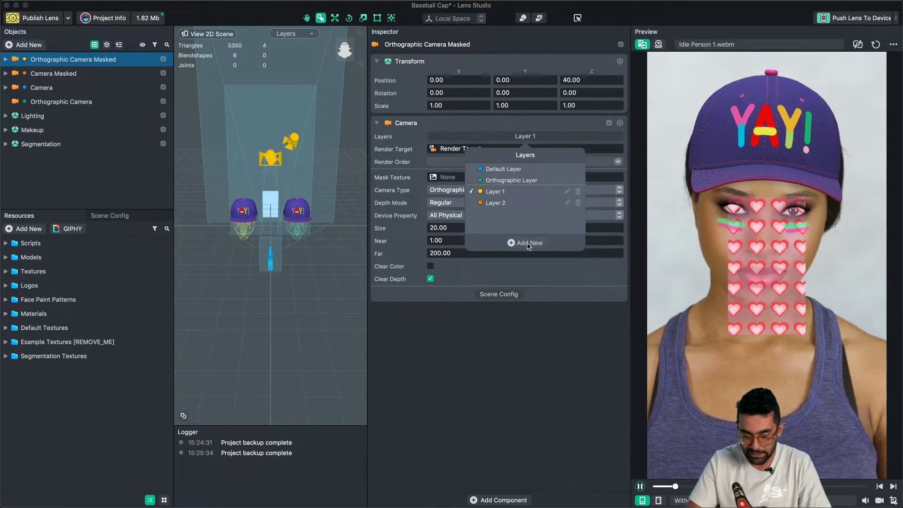
pyautogui.click(567, 193)
pyautogui.write('Masked')
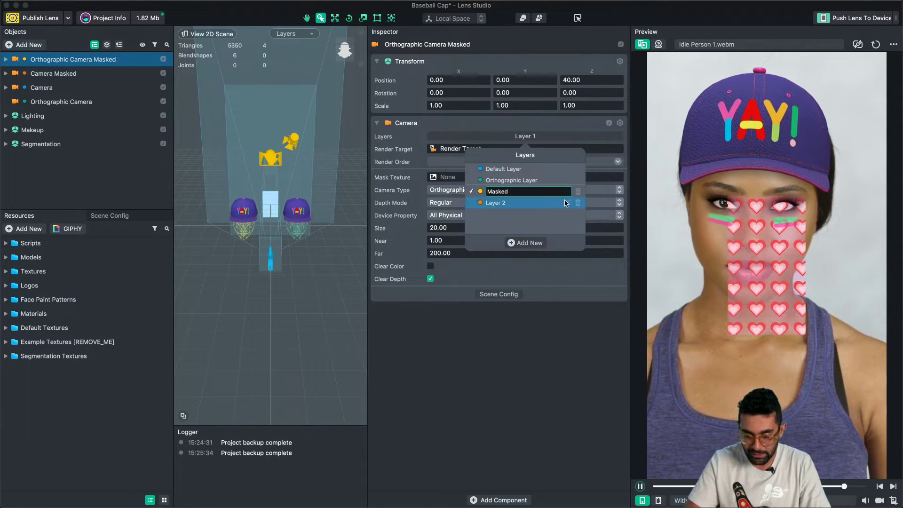
pyautogui.press('Escape')
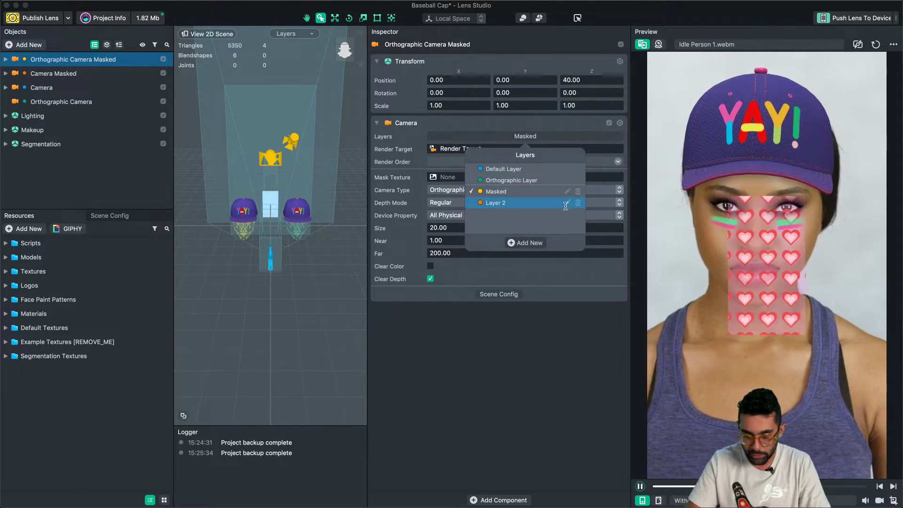
# Step: Rename Layer 2 as Orthographic Masked and make it the only layer assigned to Orthographic Camera Masked
pyautogui.click(567, 203)
pyautogui.write('Orthogra')
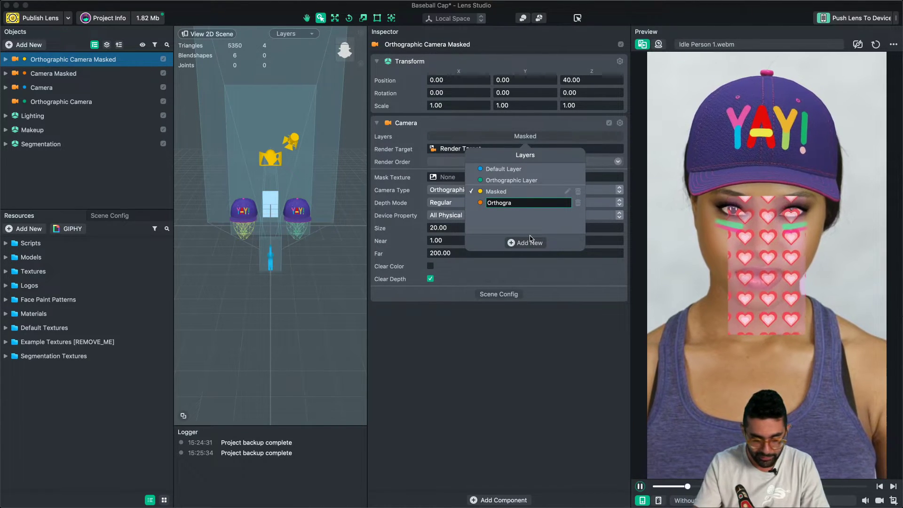
pyautogui.write('phic Mask')
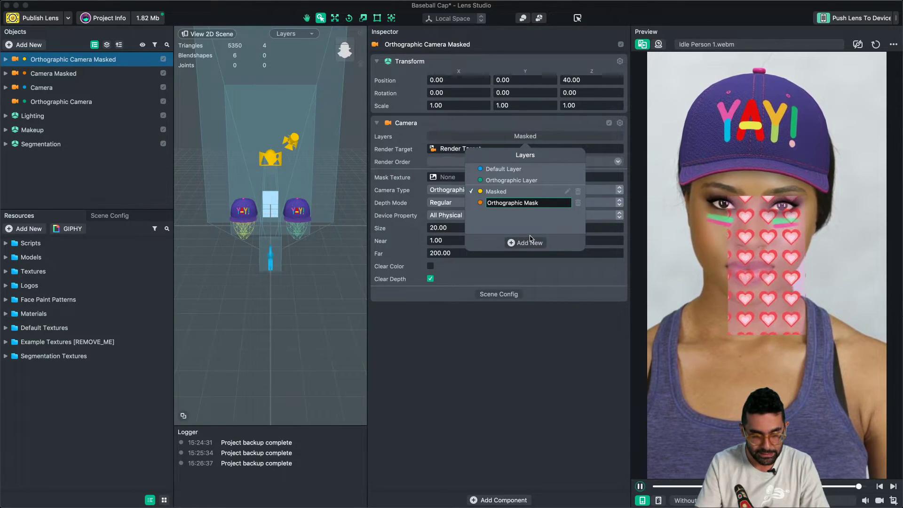
pyautogui.write('ed')
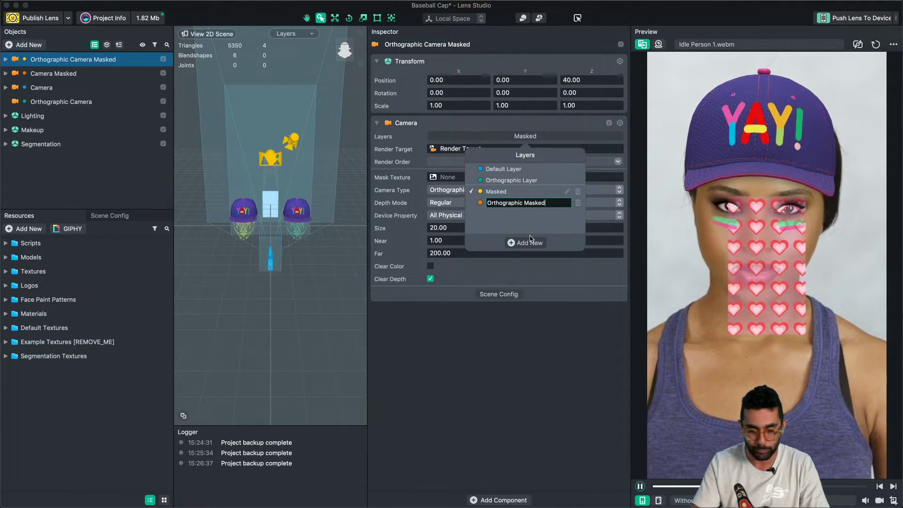
pyautogui.press('Return')
pyautogui.click(499, 203)
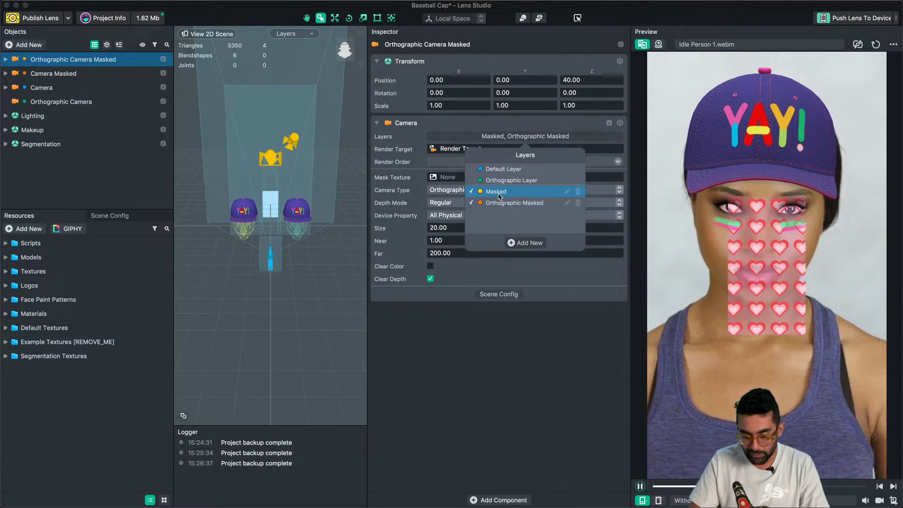
pyautogui.click(498, 192)
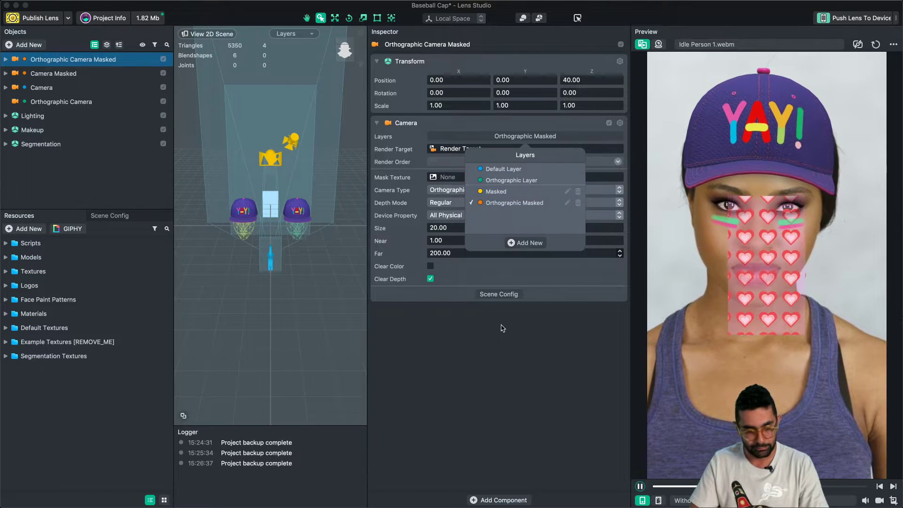
# Step: Compare the cameras' layer assignments with those in the Desktop reference screenshot
pyautogui.press('F11')
pyautogui.press('space')
pyautogui.press('space')
pyautogui.press('space')
pyautogui.press('F11')
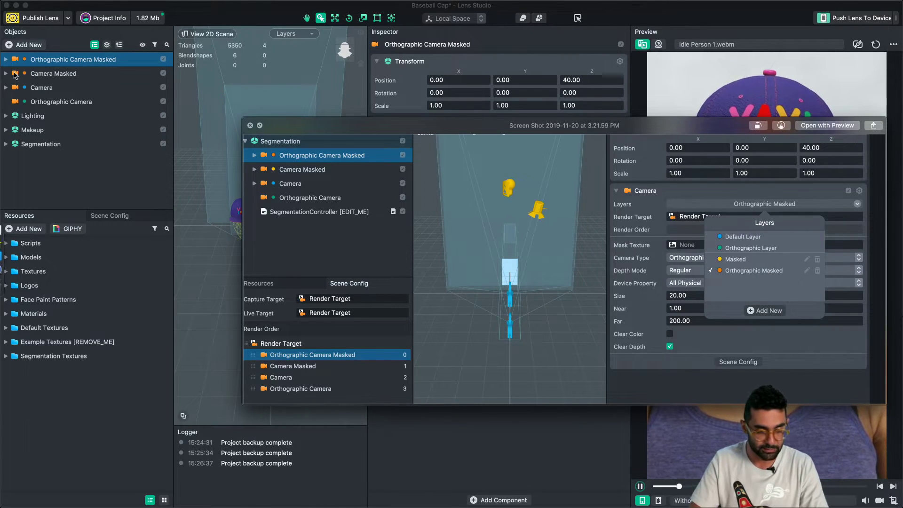
# Step: Assign Camera Masked to the Masked layer only, removing Orthographic Masked
pyautogui.click(63, 74)
pyautogui.click(63, 74)
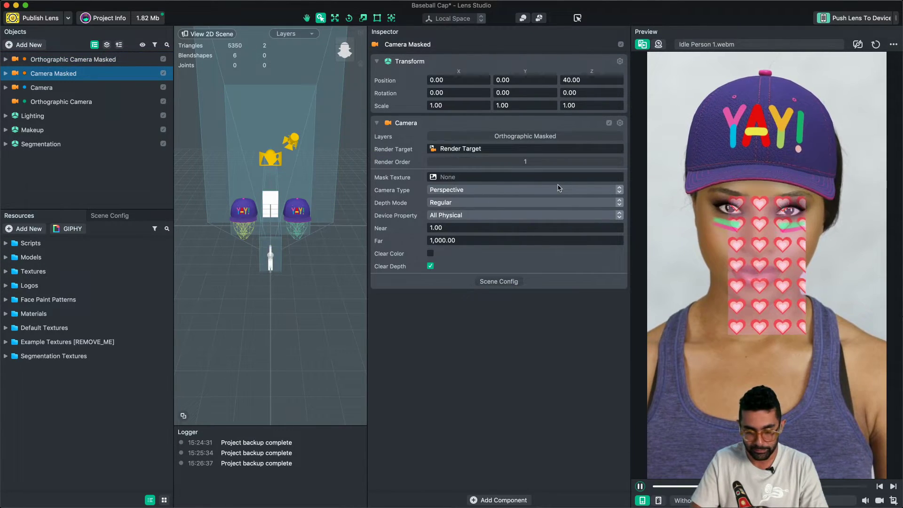
pyautogui.click(524, 137)
pyautogui.click(497, 192)
pyautogui.click(513, 202)
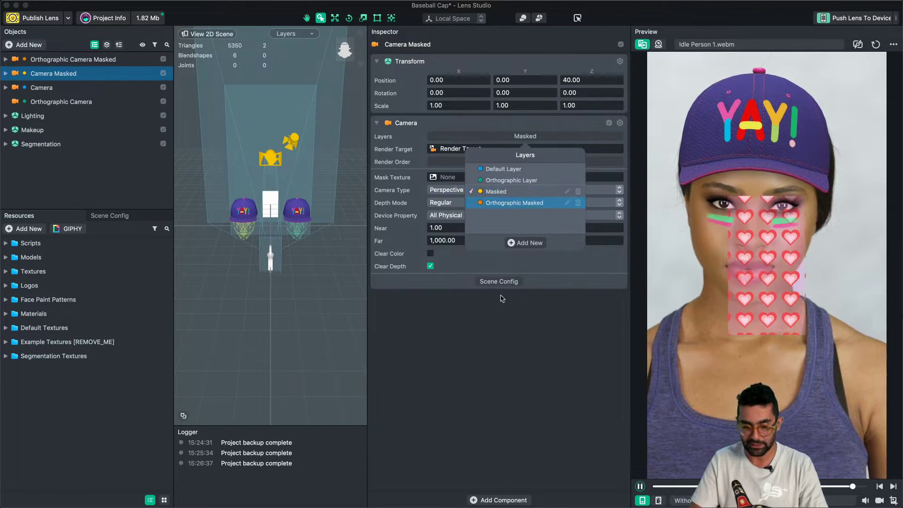
pyautogui.click(511, 373)
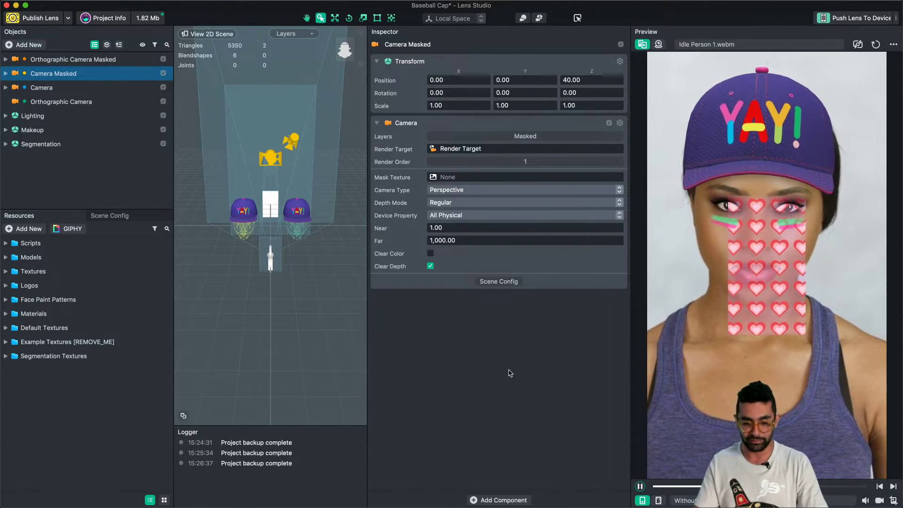
# Step: Assign BackgroundColor and Image, in the Effects of Orthographic Camera Masked, to the Orthographic Masked layer
pyautogui.click(5, 59)
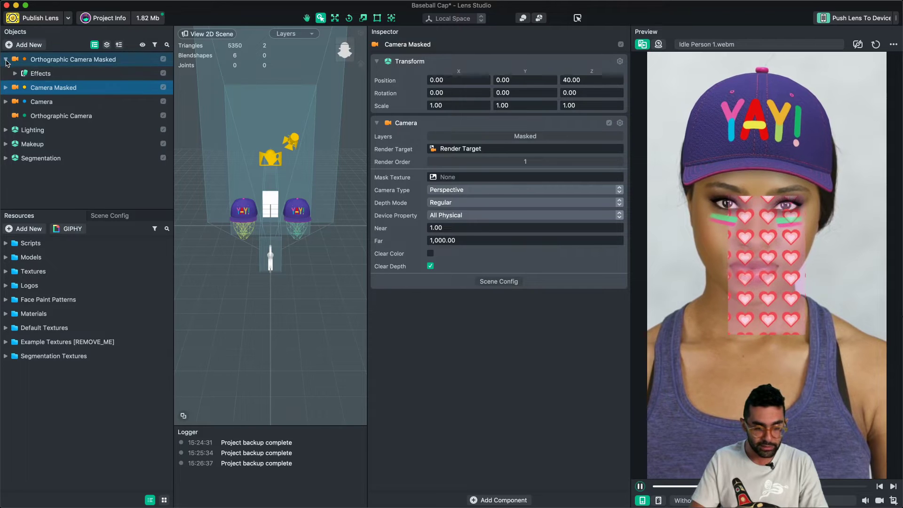
pyautogui.click(15, 74)
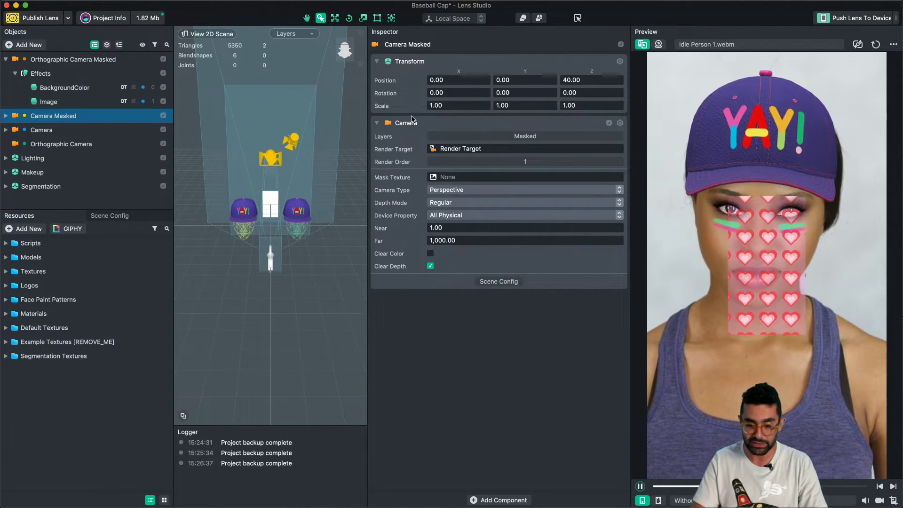
pyautogui.click(94, 129)
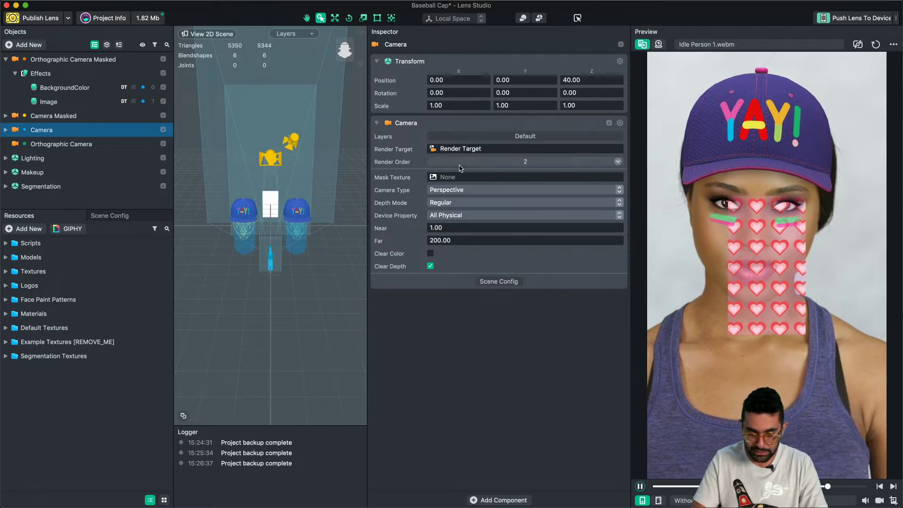
pyautogui.click(66, 102)
pyautogui.keyDown('shift'); pyautogui.click(94, 87); pyautogui.keyUp('shift')
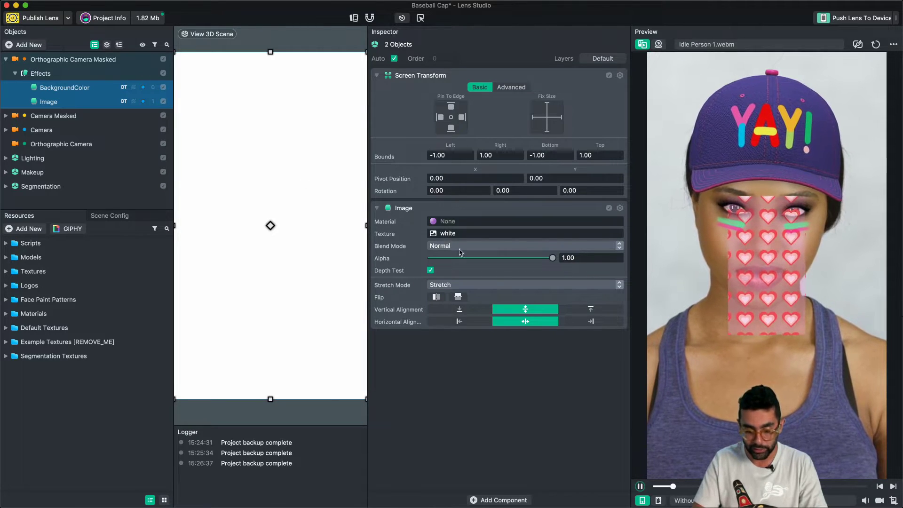
pyautogui.click(603, 59)
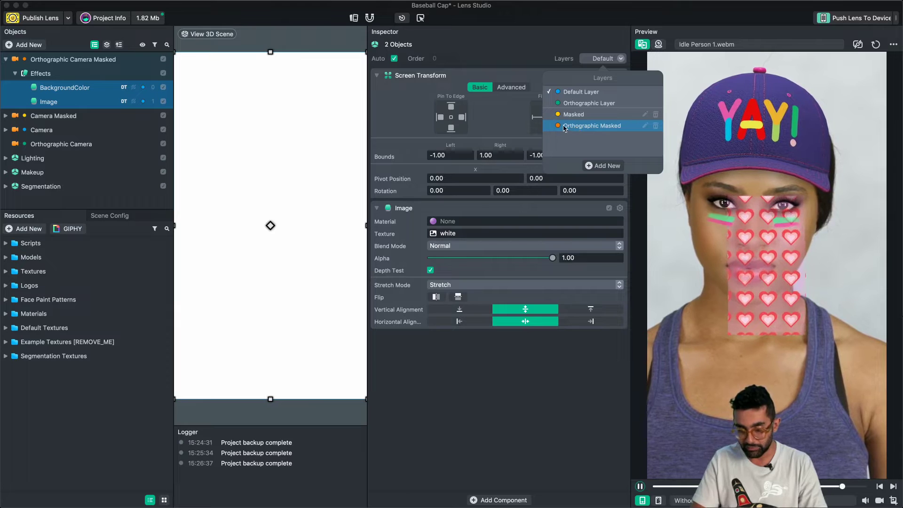
pyautogui.click(583, 126)
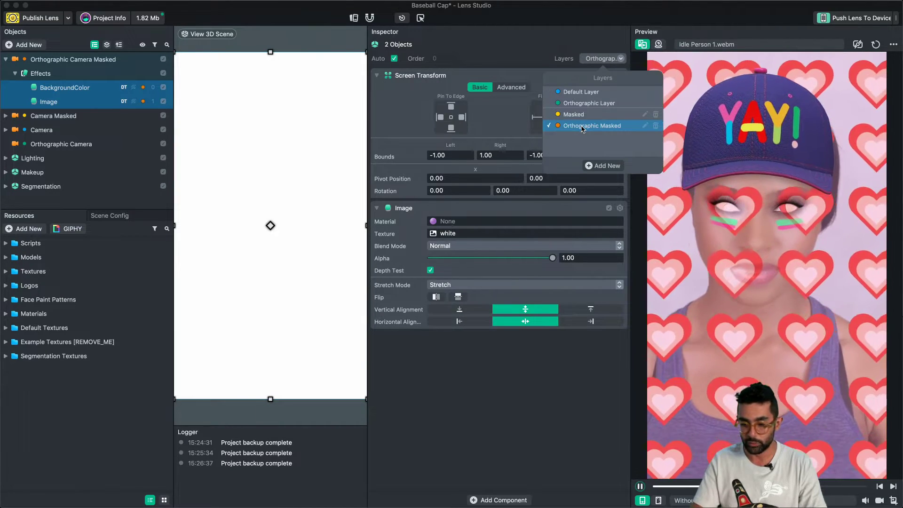
pyautogui.click(548, 435)
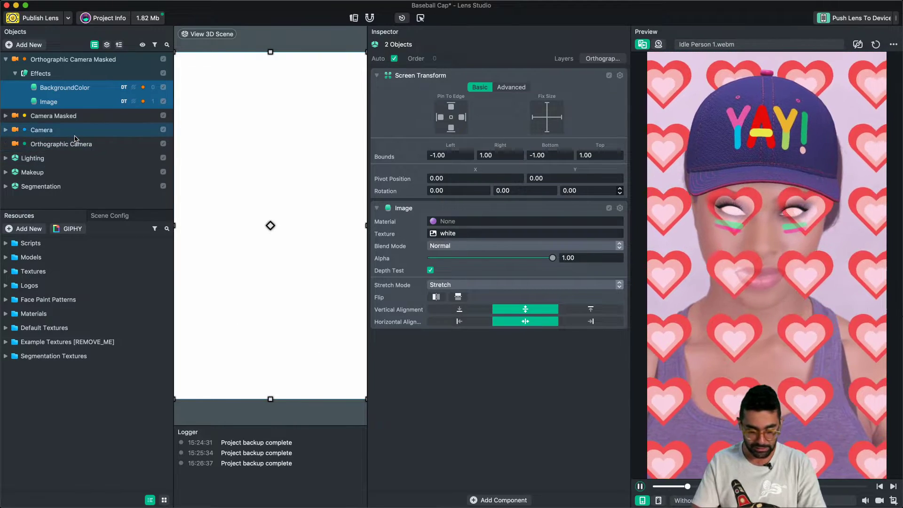
# Step: Assign the Post Effect under Camera Masked to the Masked layer and collapse both masked cameras
pyautogui.click(14, 73)
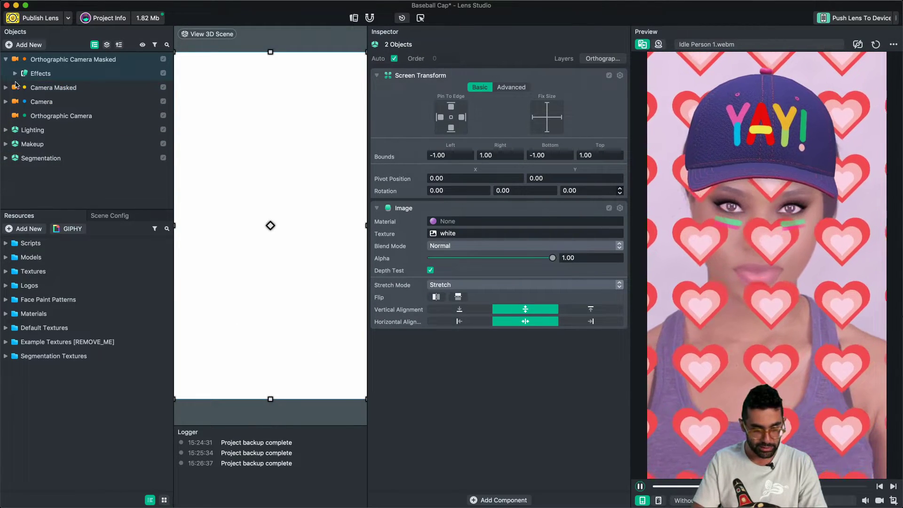
pyautogui.click(5, 88)
pyautogui.click(14, 102)
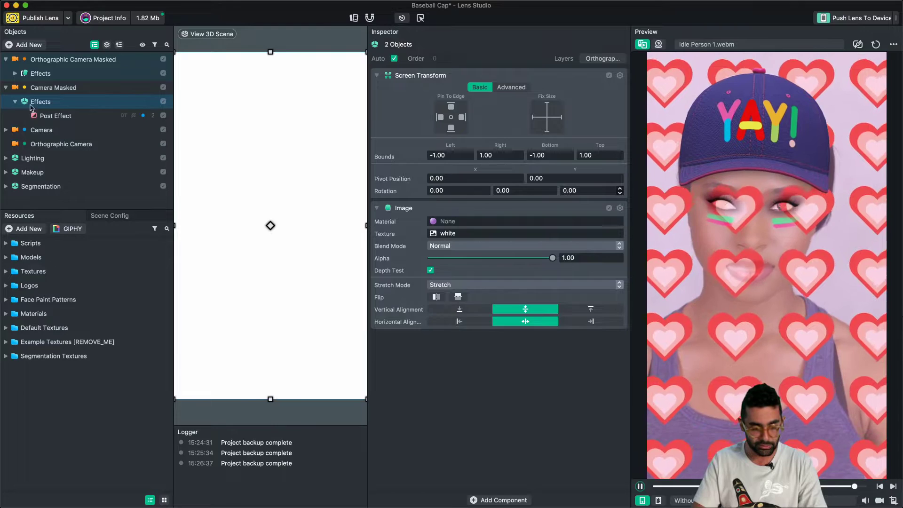
pyautogui.click(52, 116)
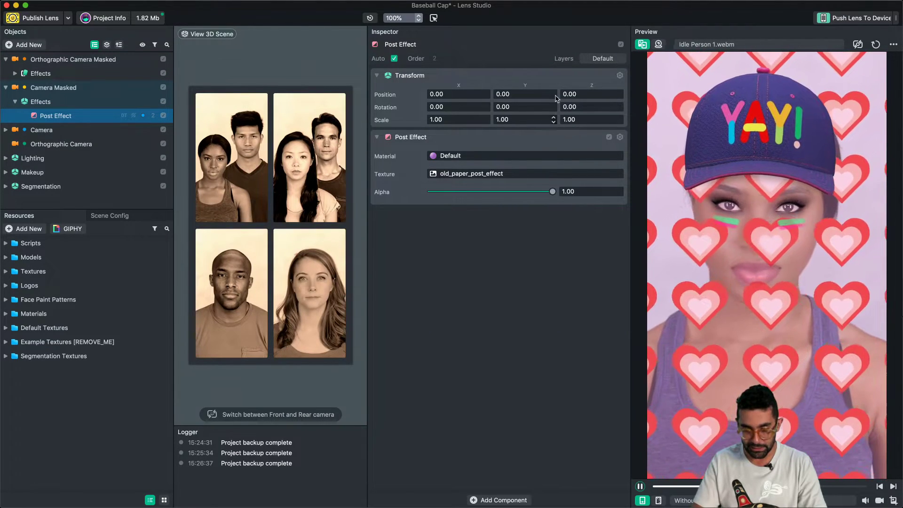
pyautogui.click(603, 58)
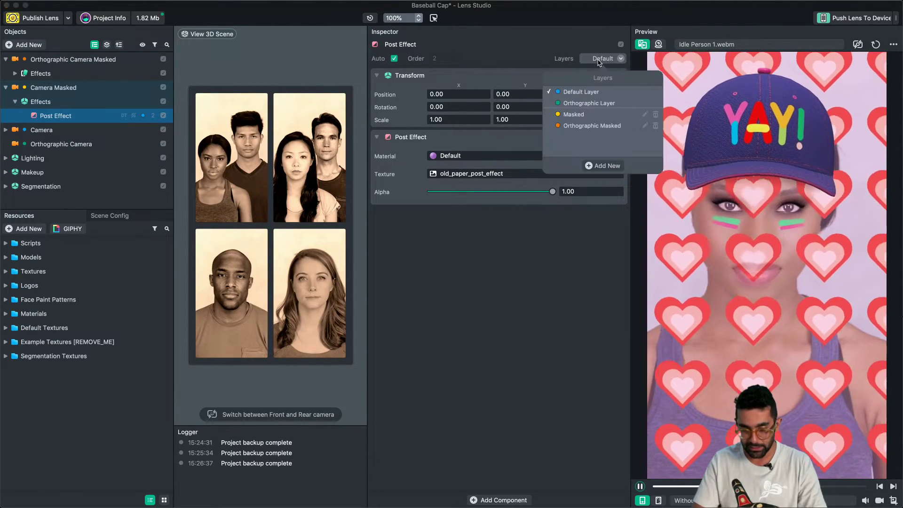
pyautogui.click(583, 114)
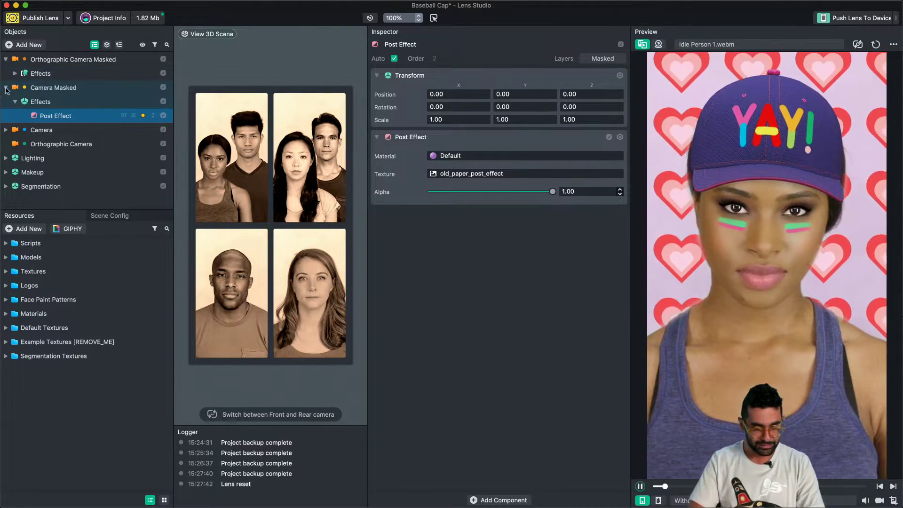
pyautogui.click(6, 87)
pyautogui.click(6, 59)
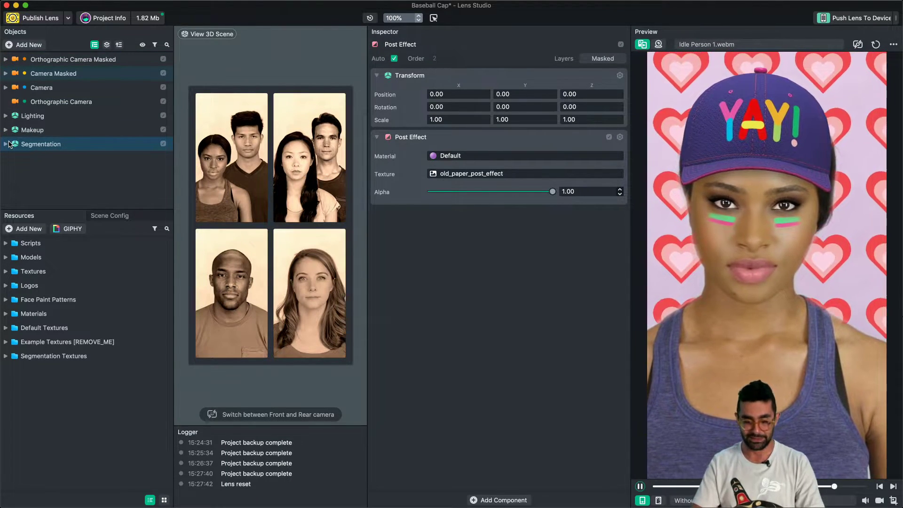
# Step: Set the SegmentationController's background color to red and its Color Alpha to 0.24
pyautogui.click(6, 144)
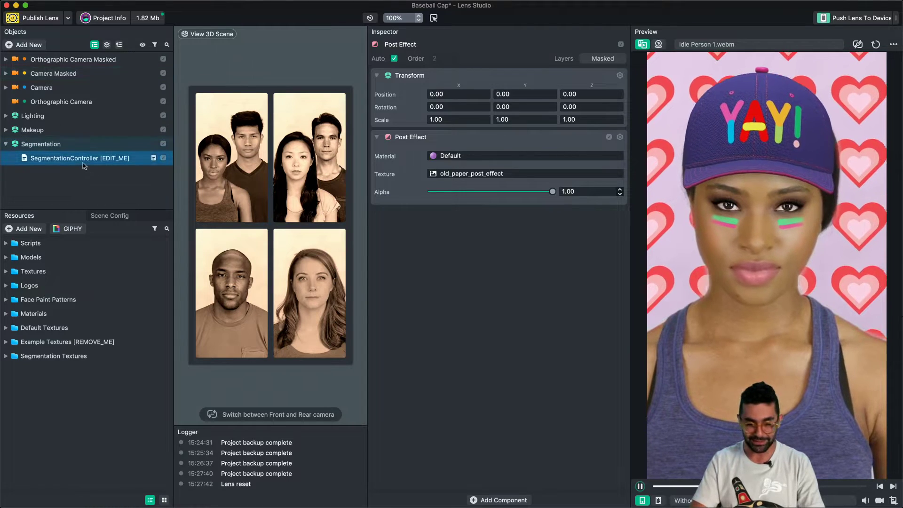
pyautogui.click(83, 160)
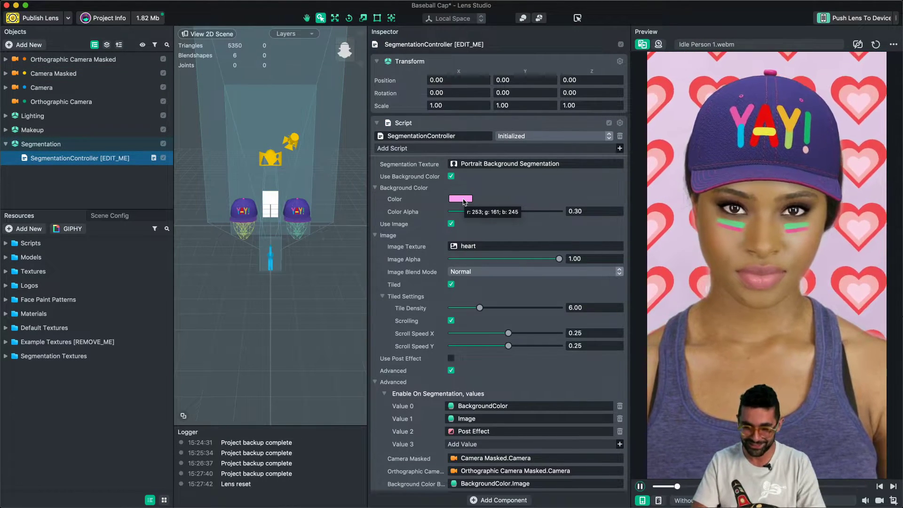
pyautogui.click(463, 199)
pyautogui.moveTo(298, 119); pyautogui.dragTo(367, 112)
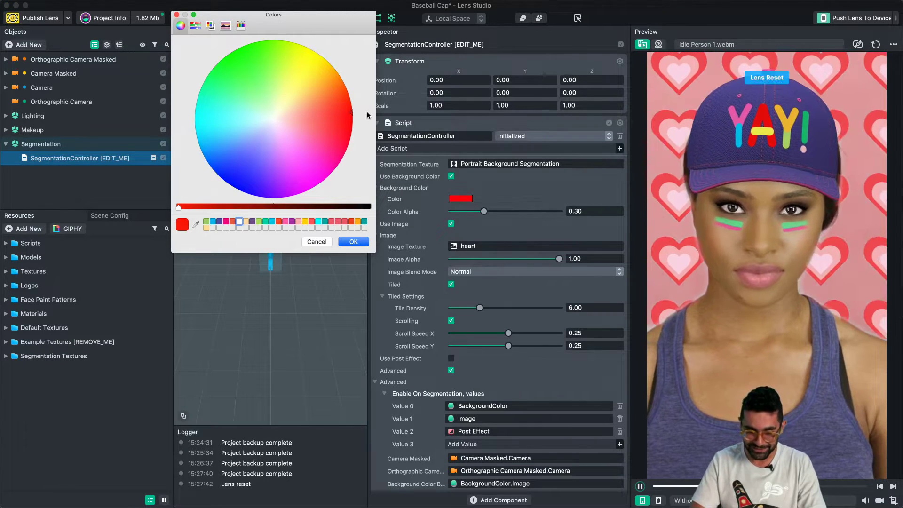
pyautogui.click(353, 242)
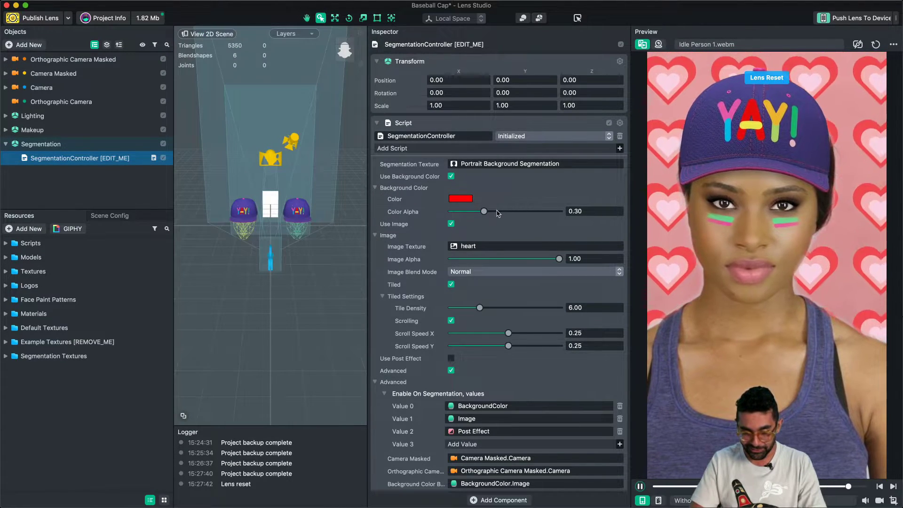
pyautogui.moveTo(484, 211); pyautogui.dragTo(478, 211)
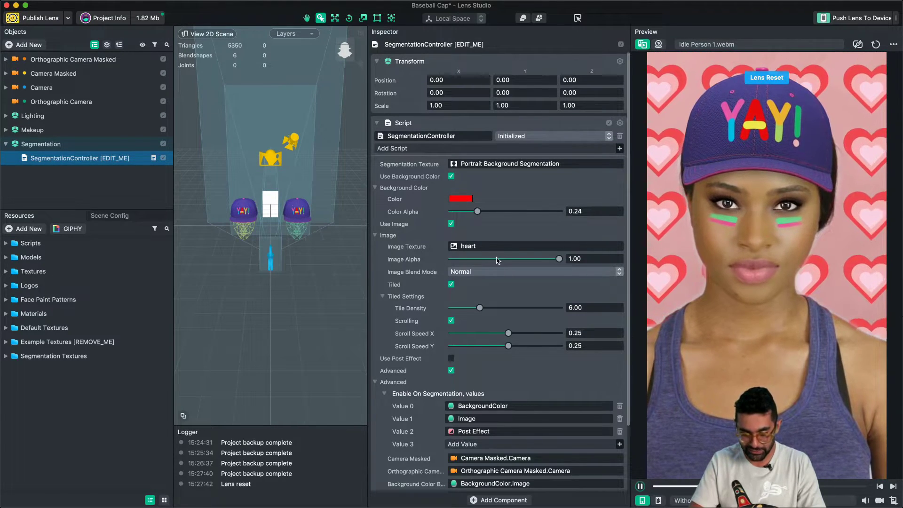
# Step: Turn off the SegmentationController's Advanced option and change its background color to light pink
pyautogui.scroll(-5, 498, 260)
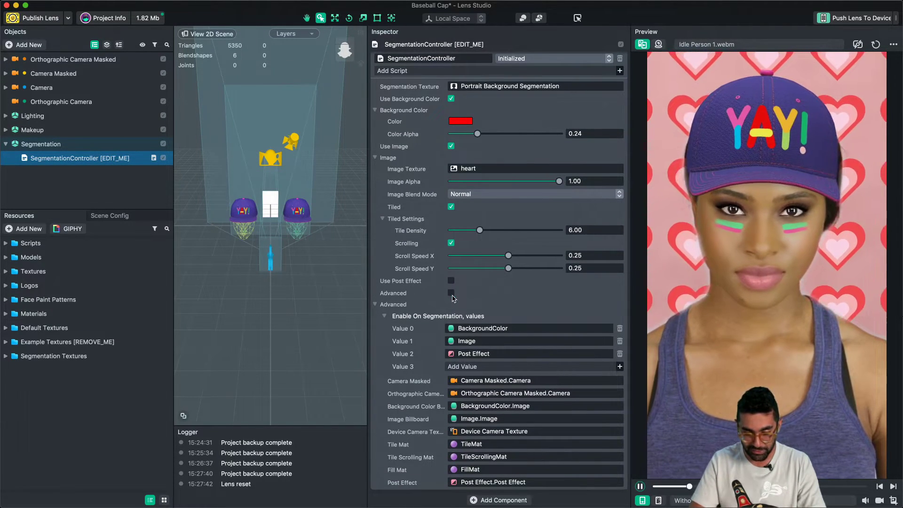
pyautogui.click(450, 293)
pyautogui.click(461, 198)
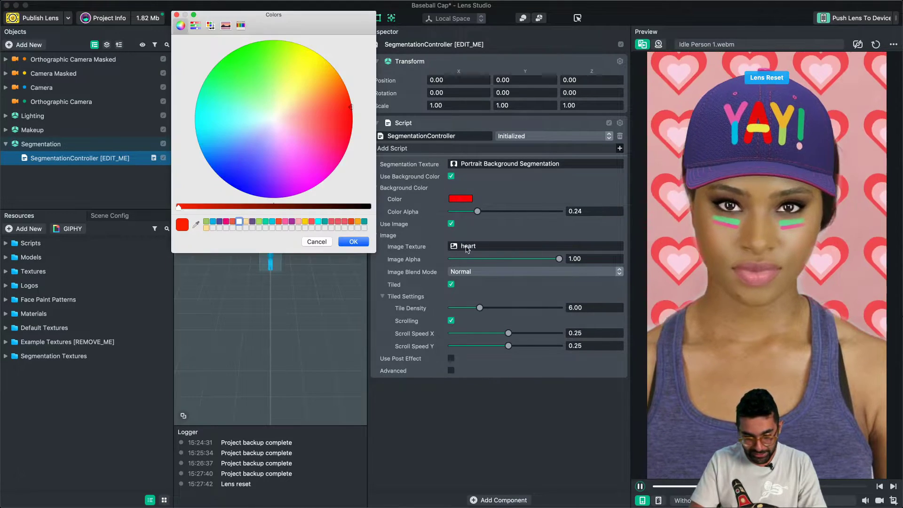
pyautogui.click(296, 120)
pyautogui.click(352, 241)
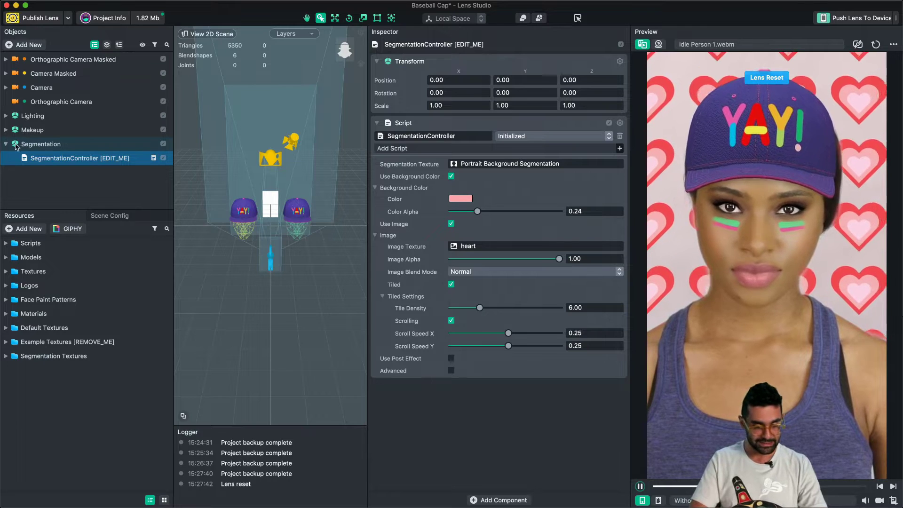
pyautogui.click(15, 145)
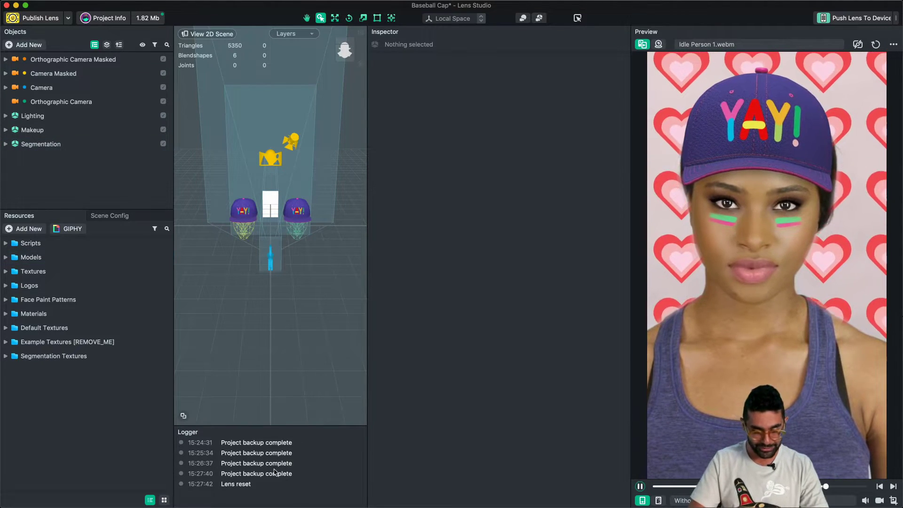
# Step: Clear the Logger messages and save the Baseball Cap project
pyautogui.rightClick(279, 452)
pyautogui.click(295, 456)
pyautogui.press('super+s')
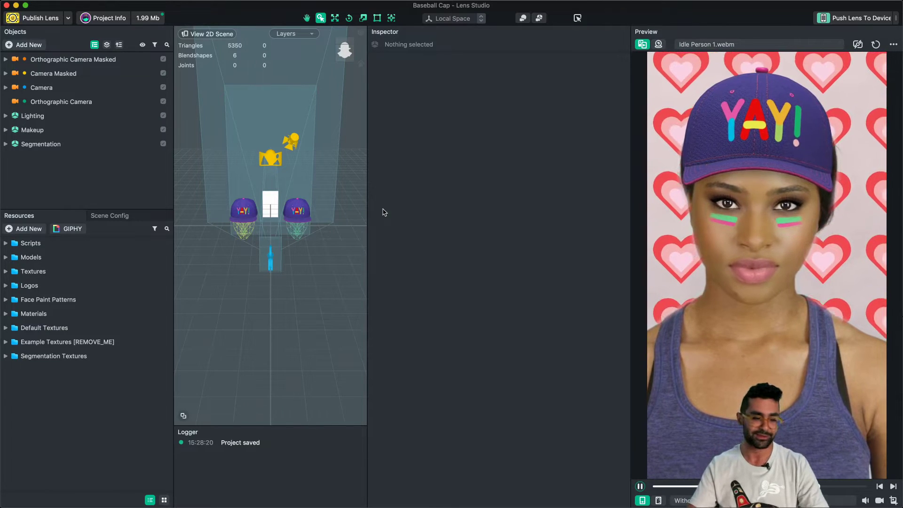
pyautogui.press('super+s')
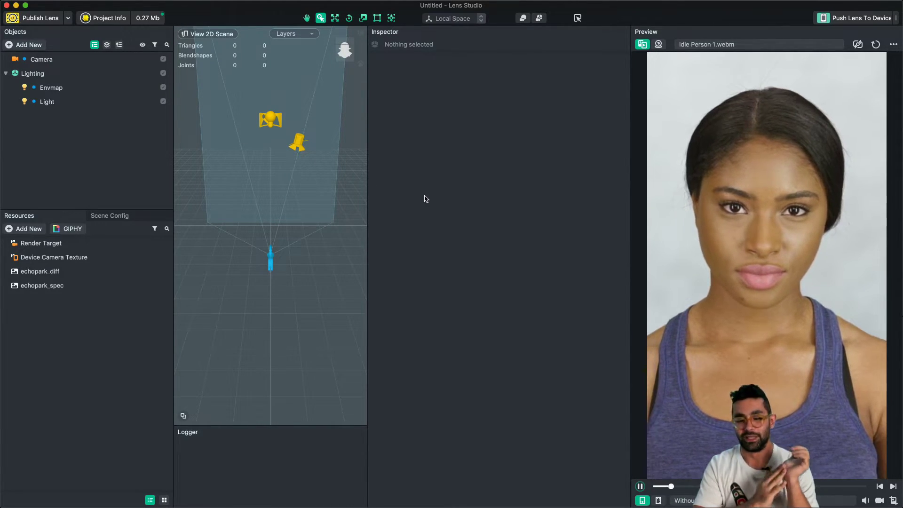
# Step: Add a Screen Image object to the new untitled project
pyautogui.click(101, 17)
pyautogui.click(541, 375)
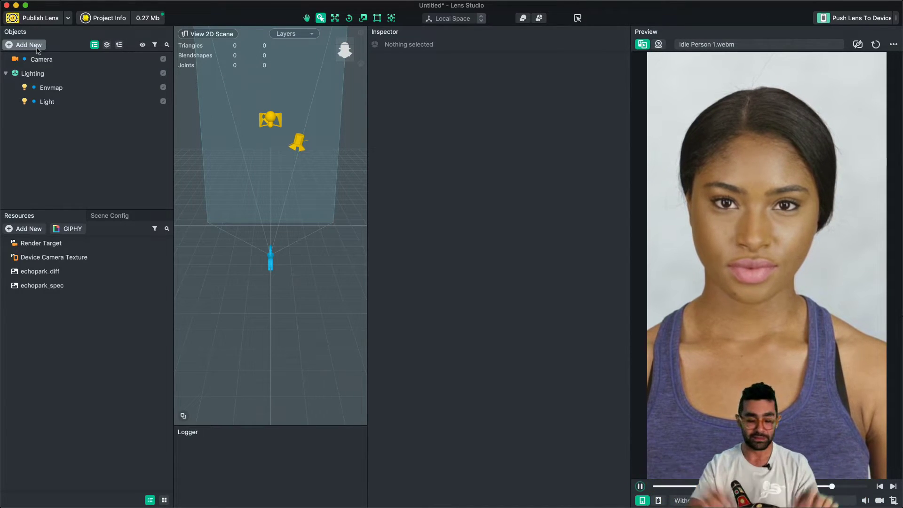
pyautogui.click(29, 45)
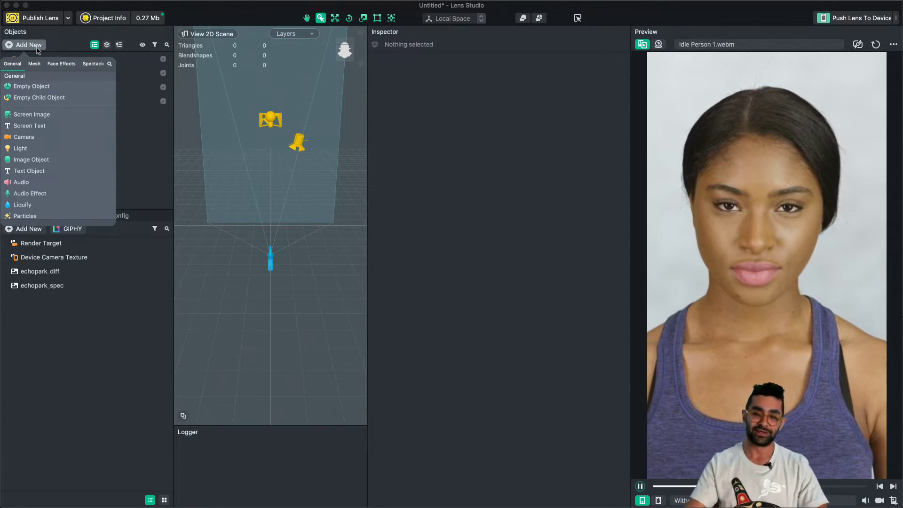
pyautogui.write('scr')
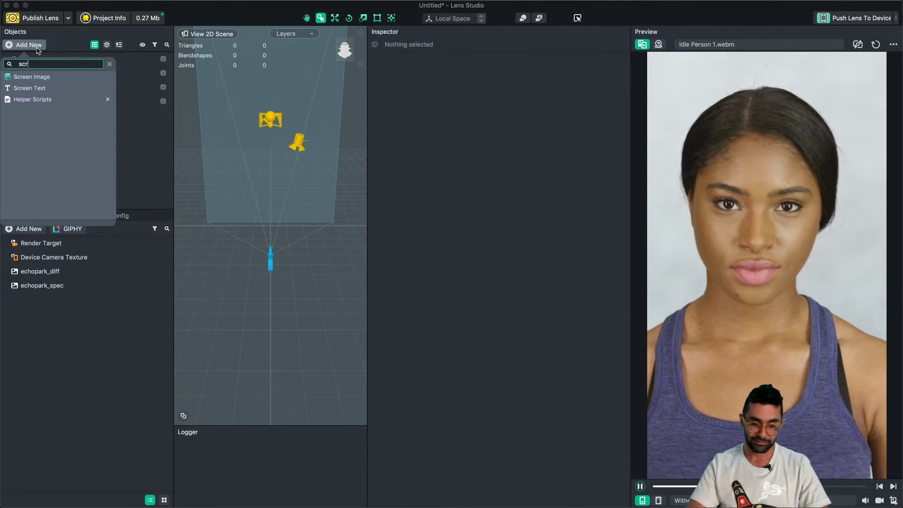
pyautogui.click(50, 77)
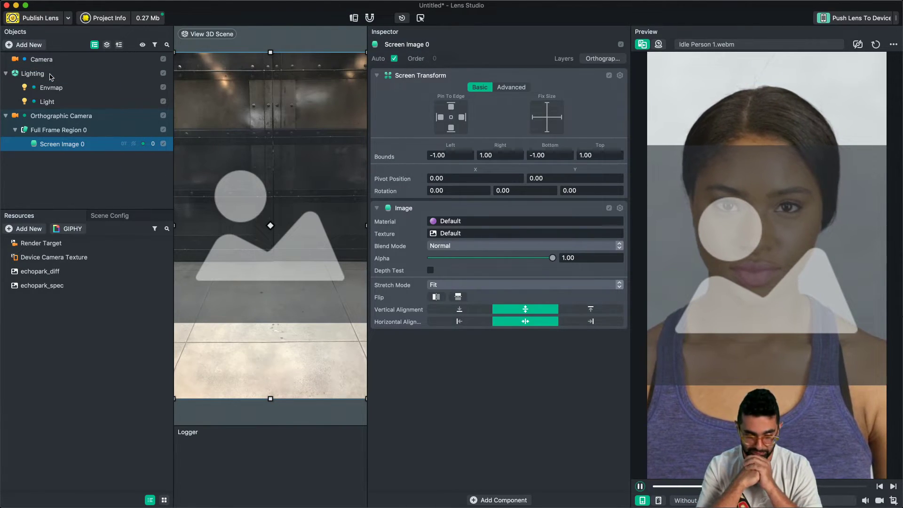
# Step: Search GIPHY for "cat", add the white Cat Aww Sticker as a resource and assign it as the Screen Image's texture
pyautogui.click(71, 229)
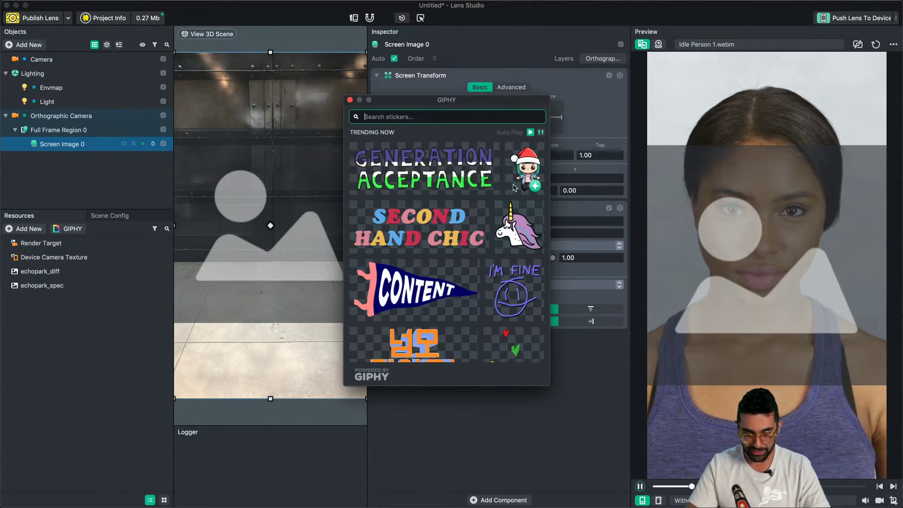
pyautogui.scroll(-5, 491, 258)
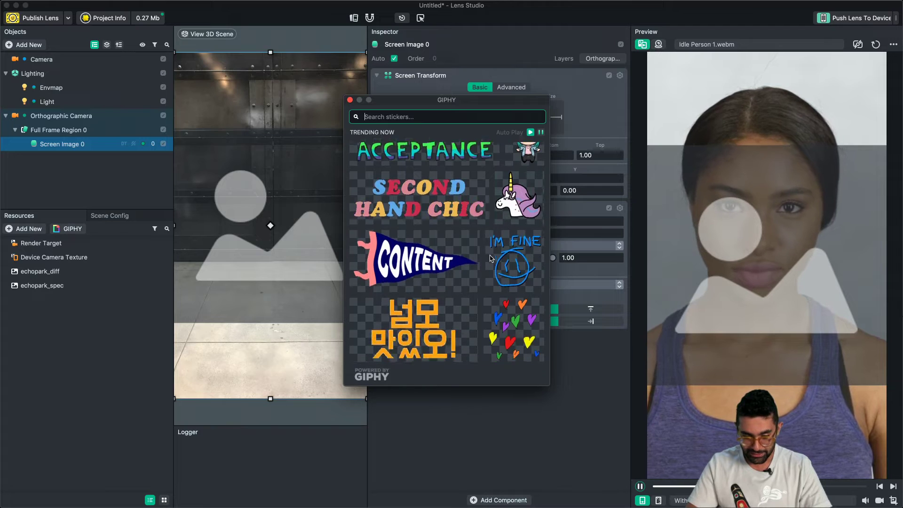
pyautogui.write('cat')
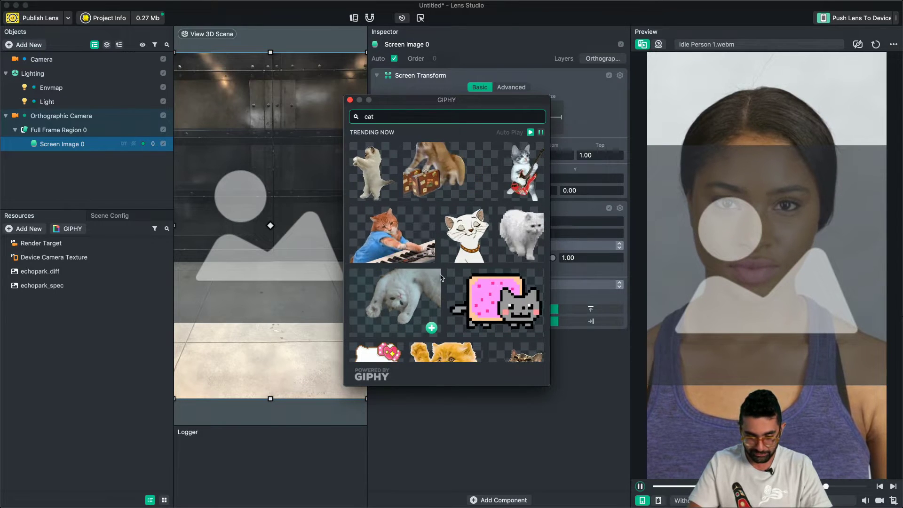
pyautogui.click(432, 328)
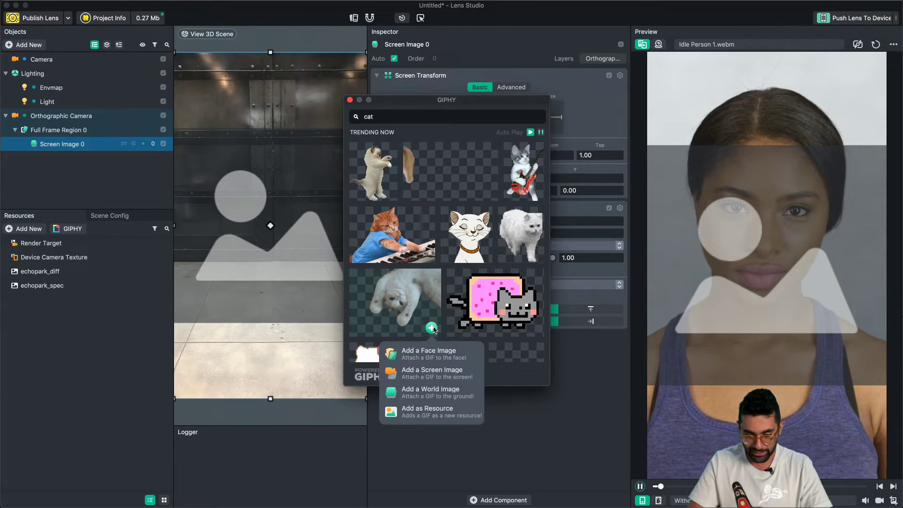
pyautogui.click(433, 413)
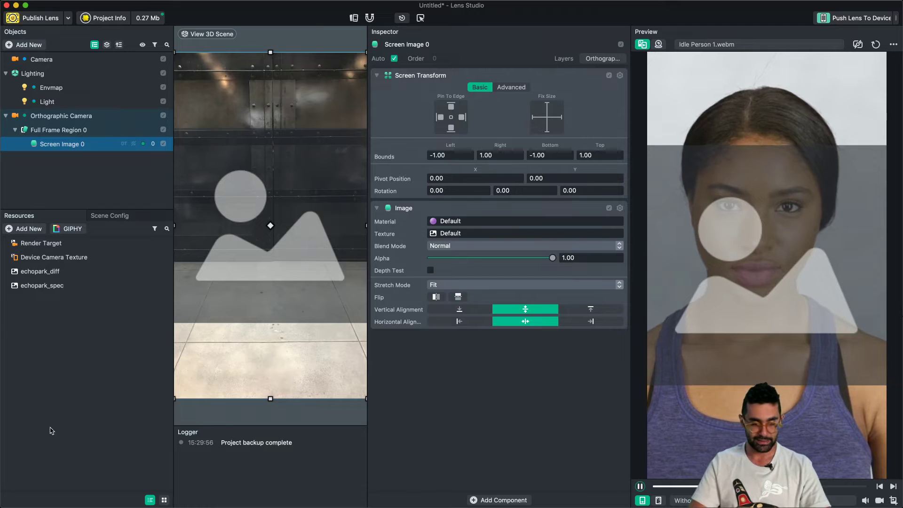
pyautogui.moveTo(54, 301); pyautogui.dragTo(461, 236)
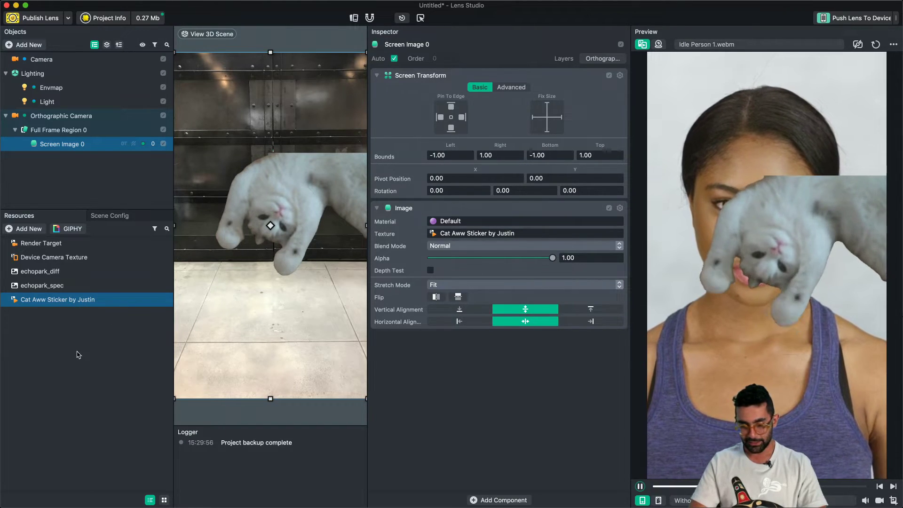
# Step: Add a Portrait Hair segmentation texture to the project resources
pyautogui.click(28, 228)
pyautogui.write('seg')
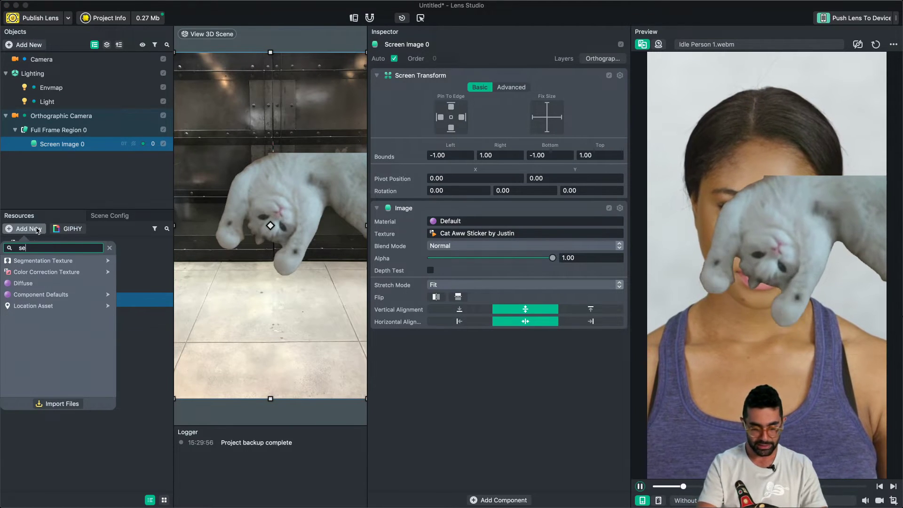
pyautogui.press('Down')
pyautogui.press('Return')
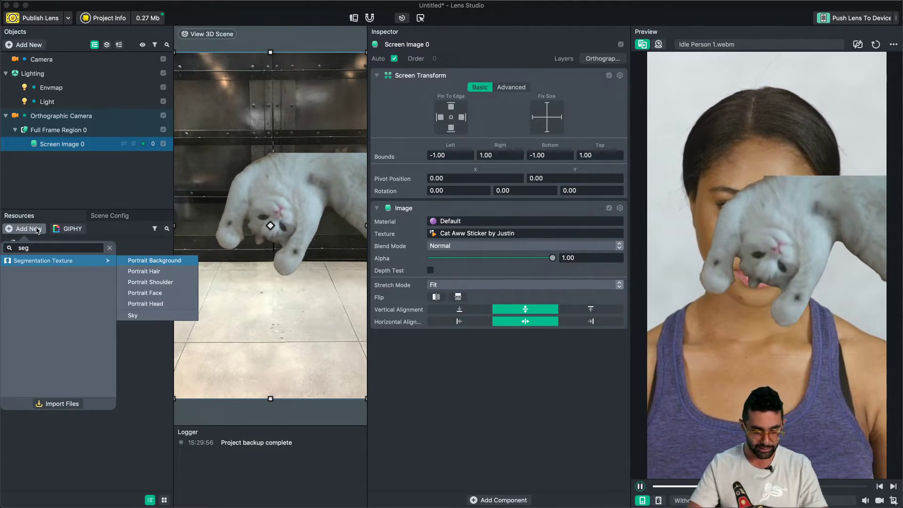
pyautogui.click(158, 275)
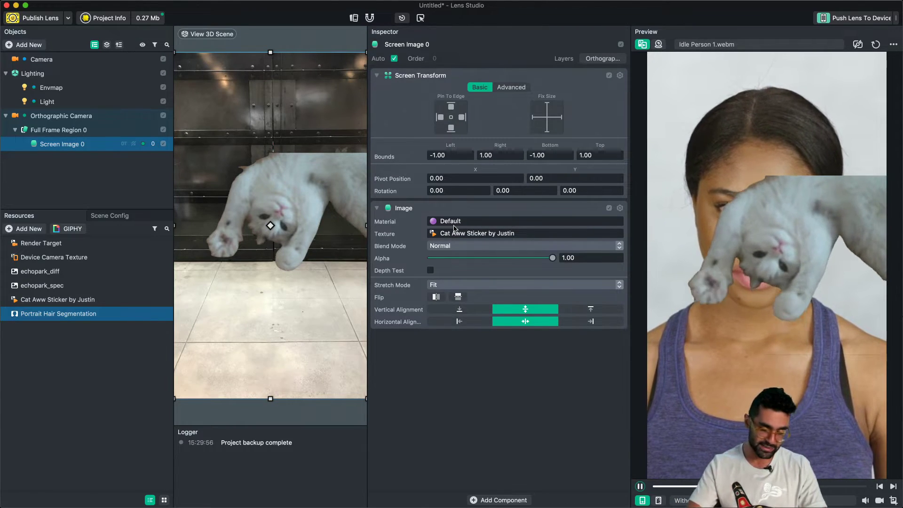
pyautogui.click(86, 363)
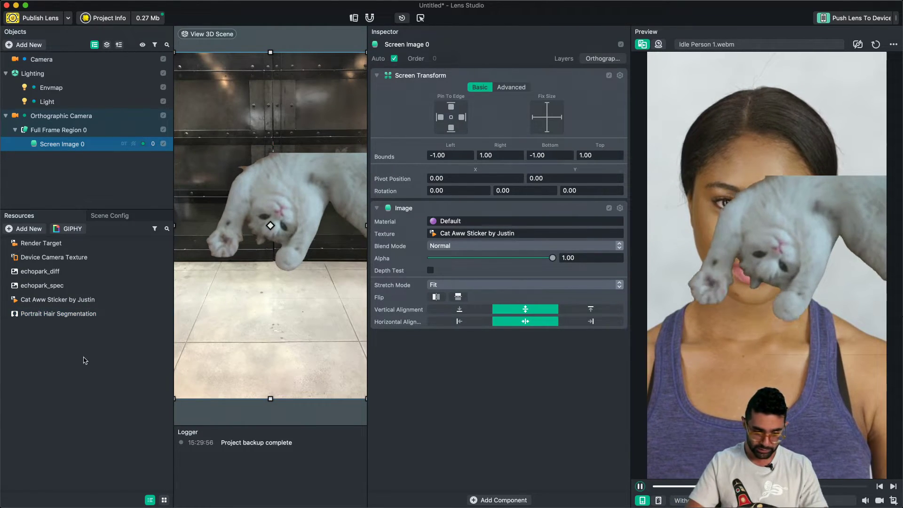
# Step: Create an Unlit material and assign it as the material of Screen Image 0
pyautogui.click(30, 229)
pyautogui.write('un')
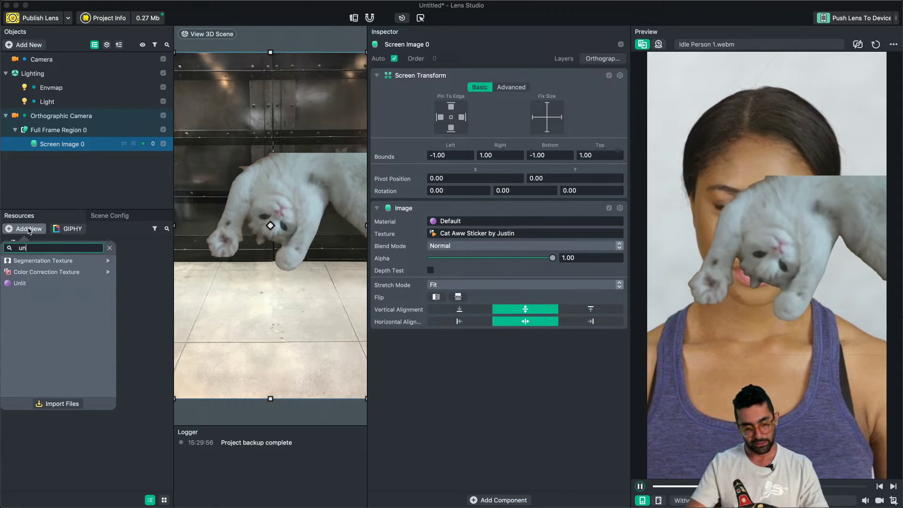
pyautogui.press('Down')
pyautogui.press('Down')
pyautogui.press('Return')
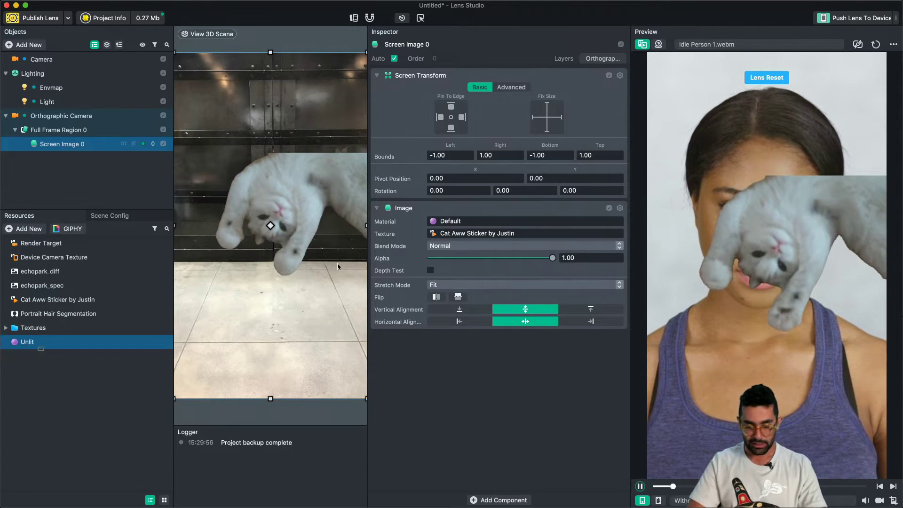
pyautogui.moveTo(459, 230); pyautogui.dragTo(458, 222)
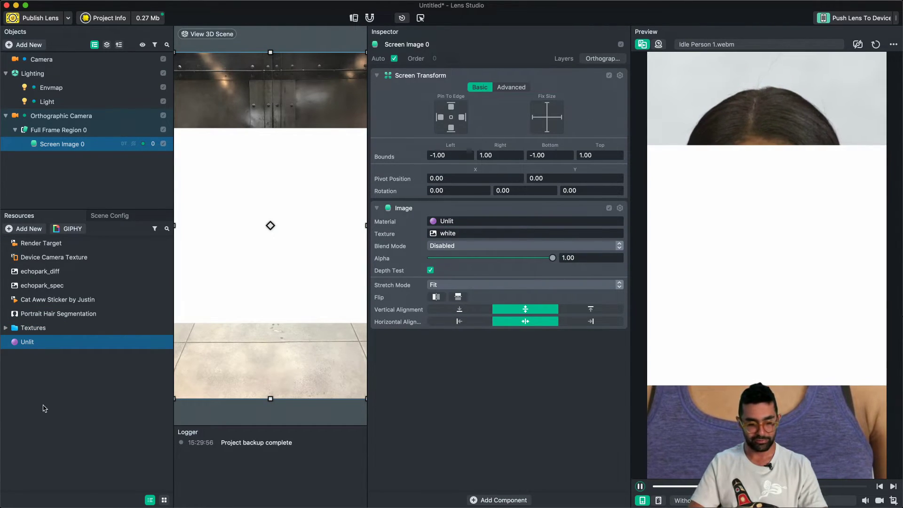
# Step: Rename the Unlit material as Hair Segmentation
pyautogui.doubleClick(34, 341)
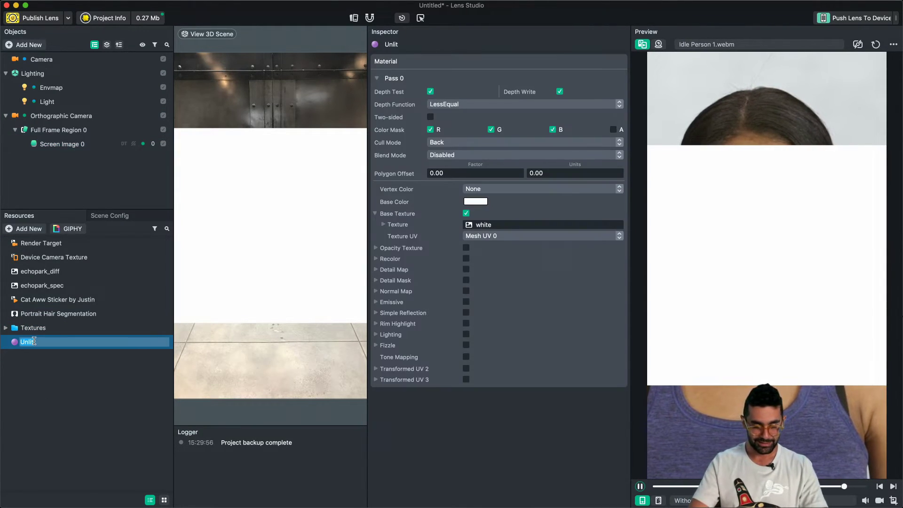
pyautogui.write('First Segmentation')
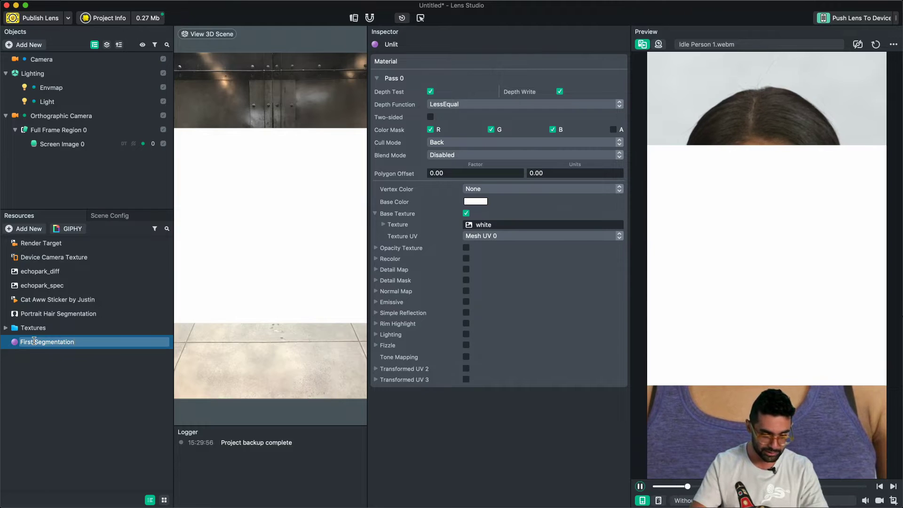
pyautogui.moveTo(35, 345); pyautogui.dragTo(1, 346)
pyautogui.write('Hair')
pyautogui.press('Return')
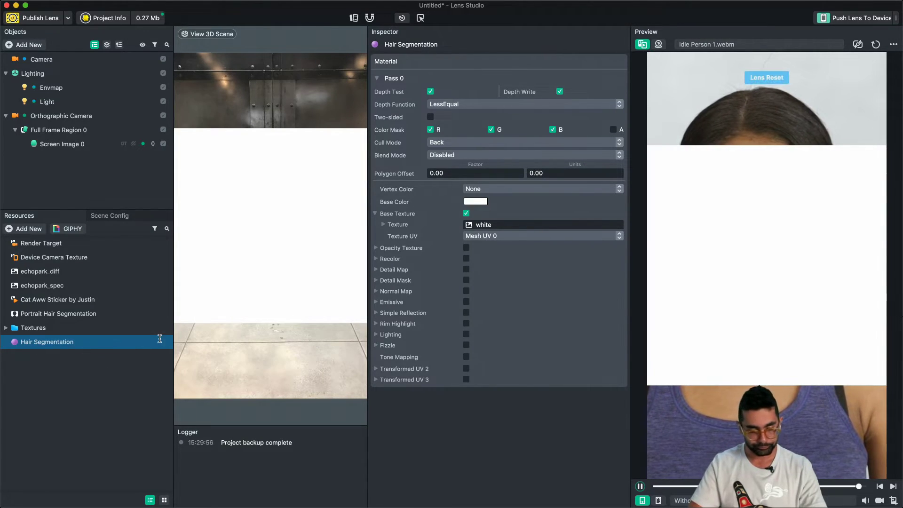
# Step: Set the Hair Segmentation material's base texture to the Cat Aww Sticker and its Blend Mode to Normal
pyautogui.moveTo(81, 300); pyautogui.dragTo(497, 225)
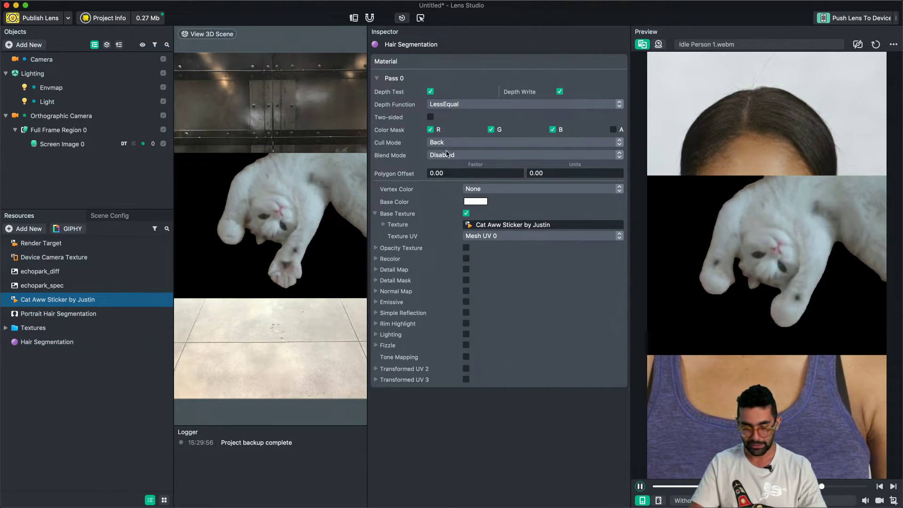
pyautogui.click(447, 153)
pyautogui.click(452, 167)
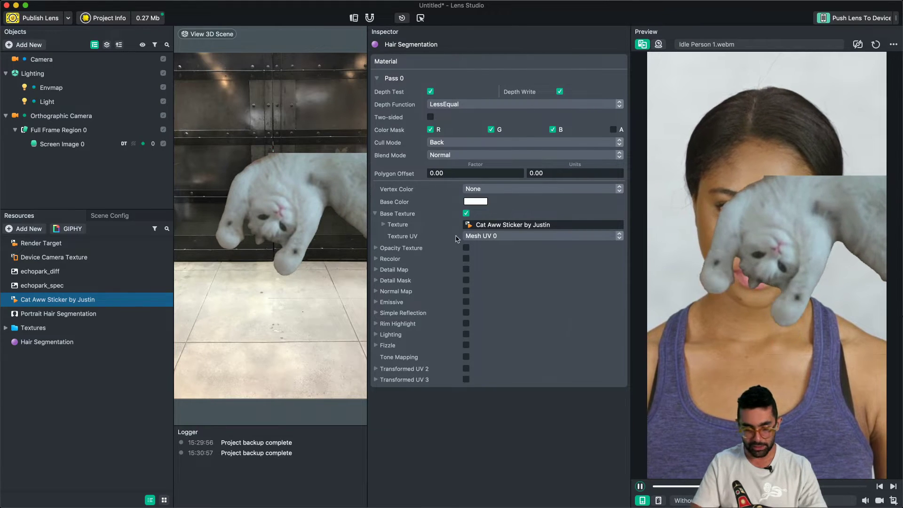
# Step: Shrink and move the Screen Image over the top of the head, to bounds of about -0.85, 0.64, -0.27 and 1.49
pyautogui.click(301, 149)
pyautogui.moveTo(301, 149); pyautogui.dragTo(295, 106)
pyautogui.moveTo(355, 309); pyautogui.dragTo(306, 270)
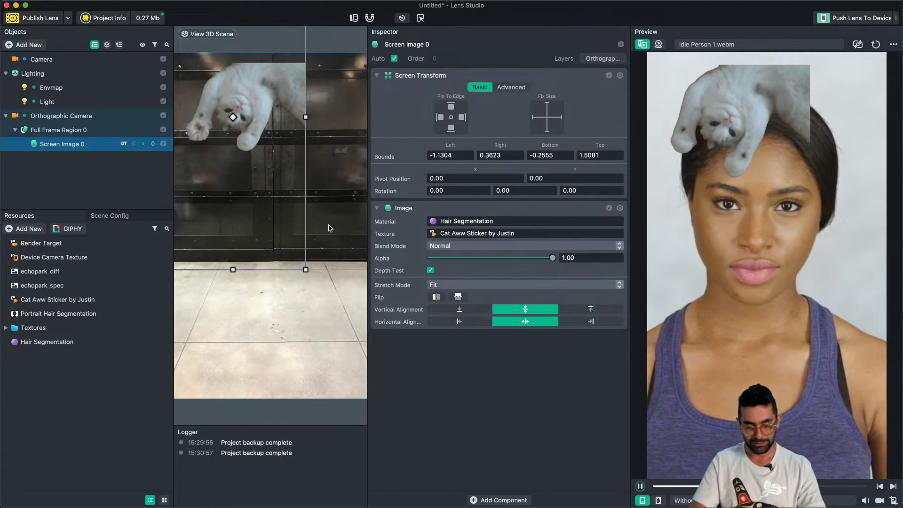
pyautogui.moveTo(268, 88)
pyautogui.mouseDown()
pyautogui.moveTo(280, 112)
pyautogui.moveTo(292, 111)
pyautogui.moveTo(276, 99)
pyautogui.mouseUp()
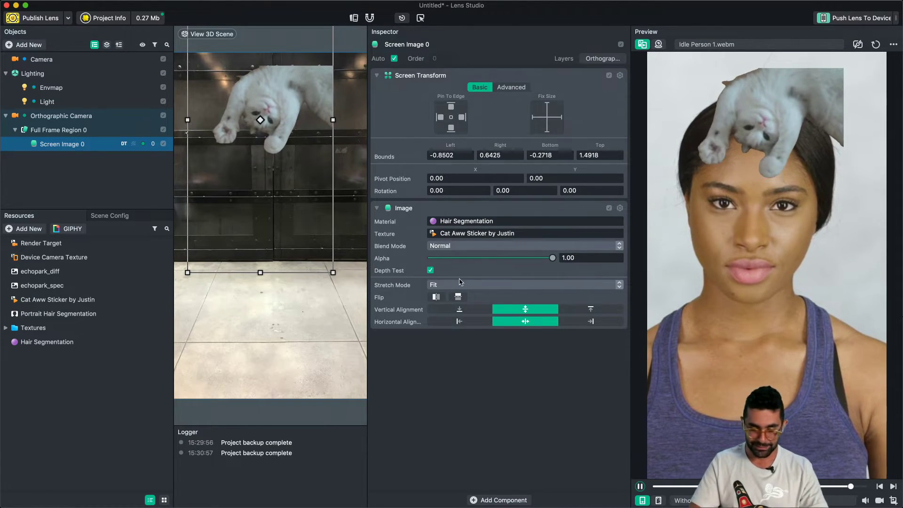
# Step: Enable Opacity Texture on the Hair Segmentation material and assign Portrait Hair Segmentation to it
pyautogui.click(46, 342)
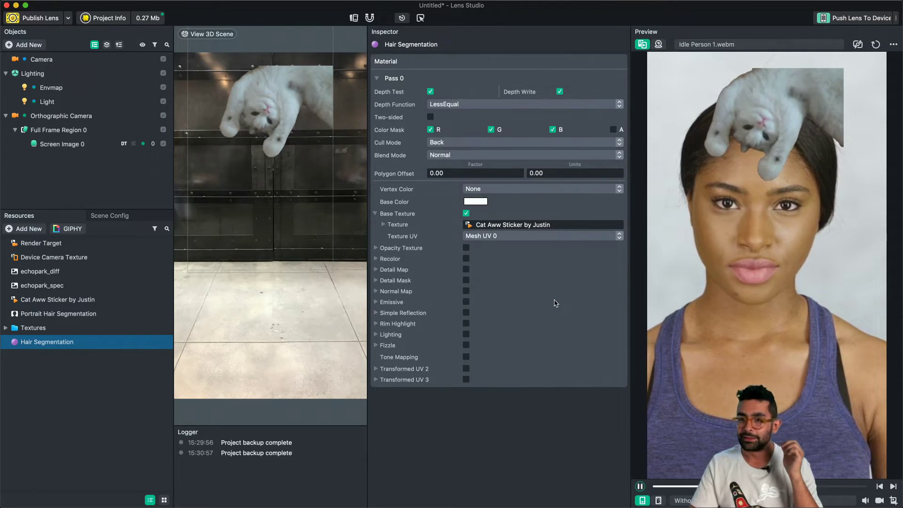
pyautogui.click(466, 249)
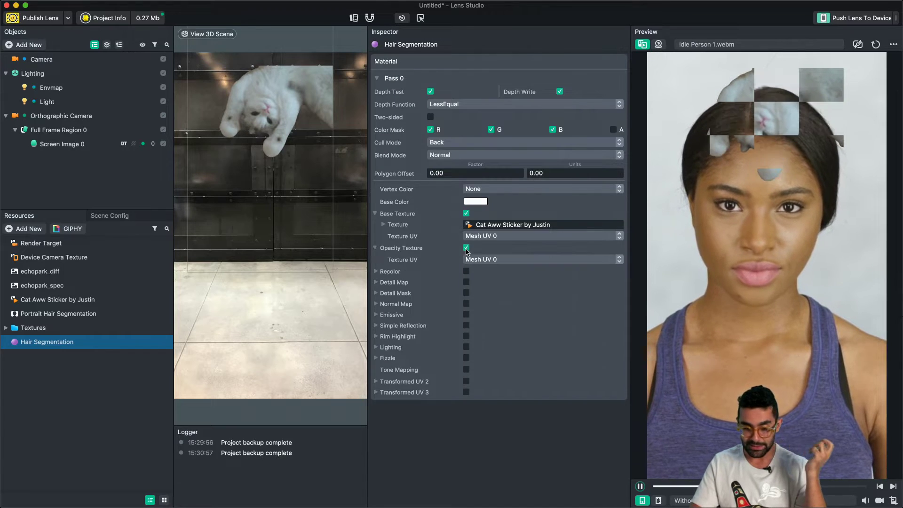
pyautogui.moveTo(57, 314); pyautogui.dragTo(499, 262)
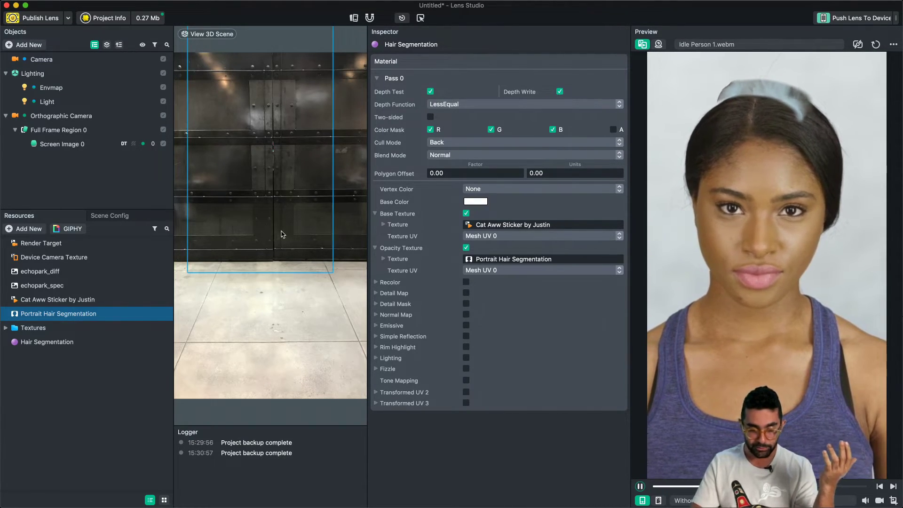
# Step: Enable Transformed UV 2 on the Hair Segmentation material with Screen UV as its source, and use it for the Opacity Texture's UV
pyautogui.scroll(-5, 267, 219)
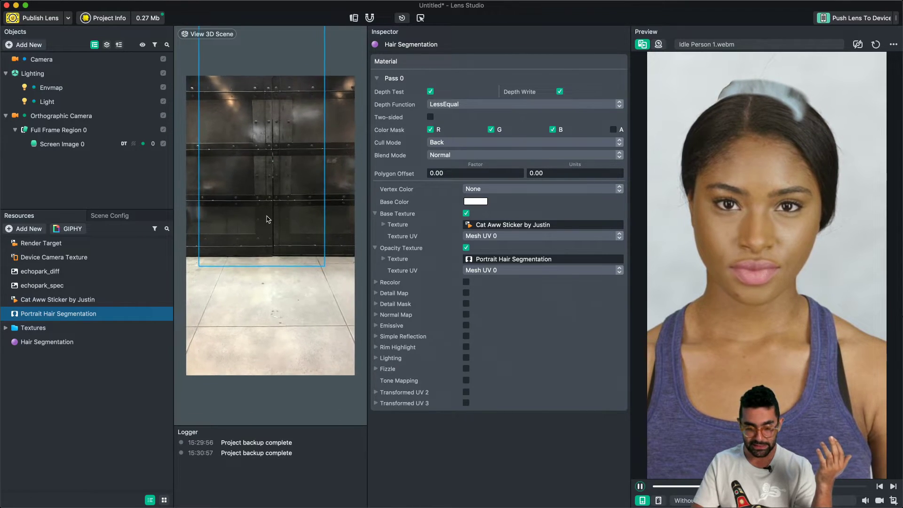
pyautogui.click(204, 200)
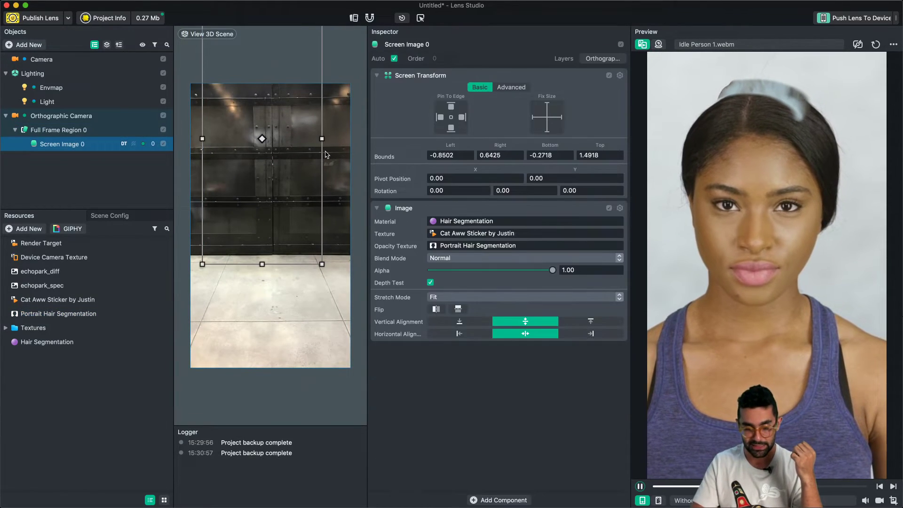
pyautogui.scroll(-2, 235, 158)
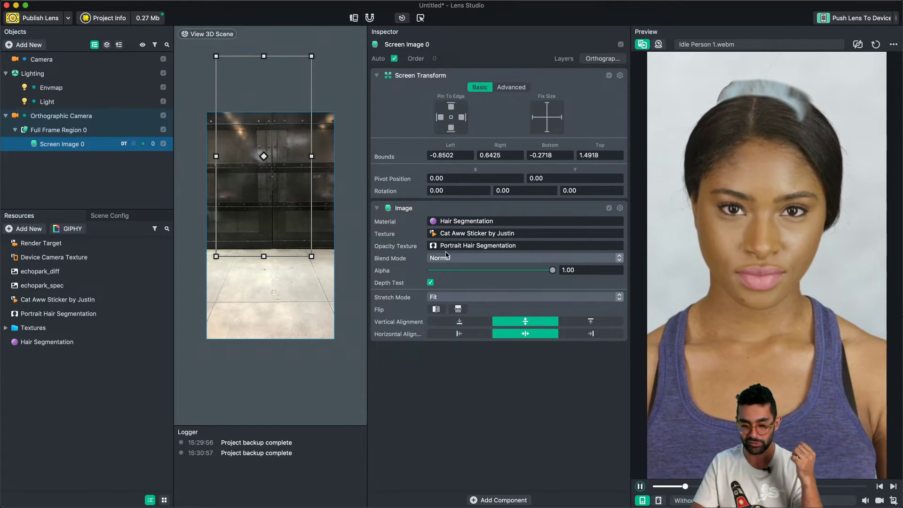
pyautogui.click(52, 343)
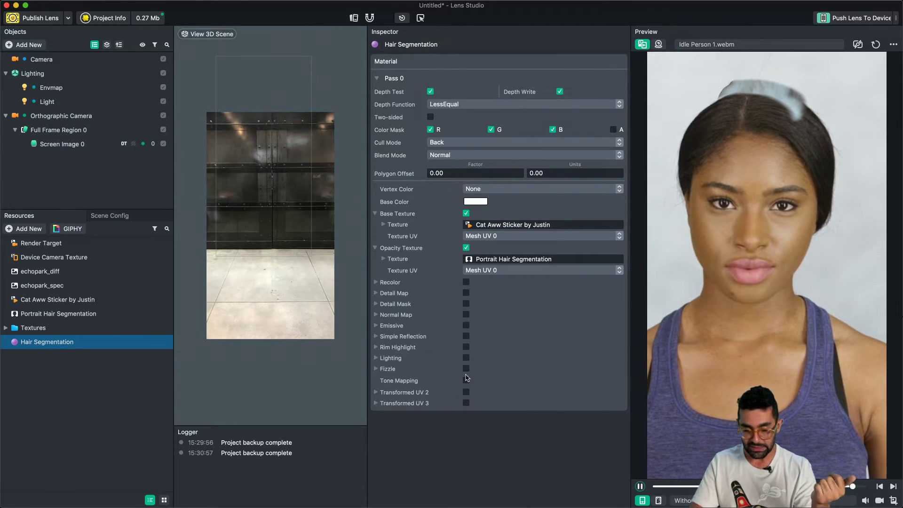
pyautogui.click(466, 393)
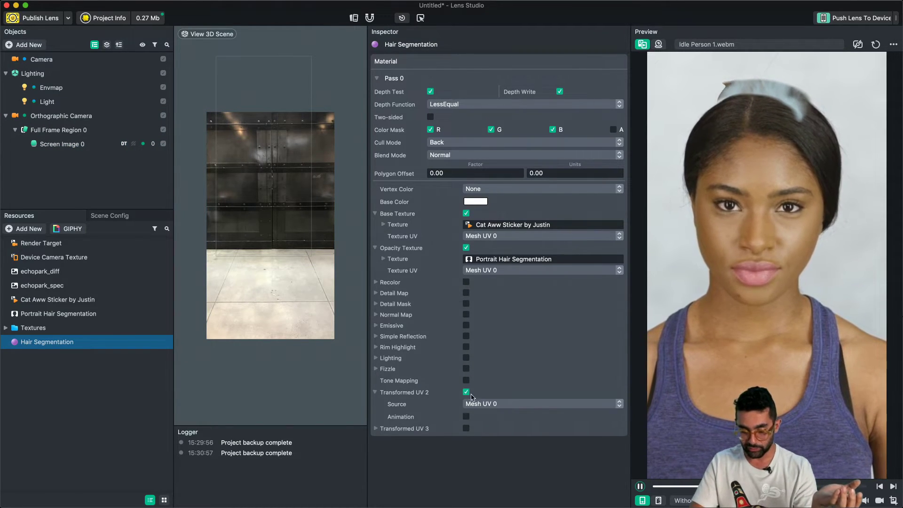
pyautogui.click(494, 272)
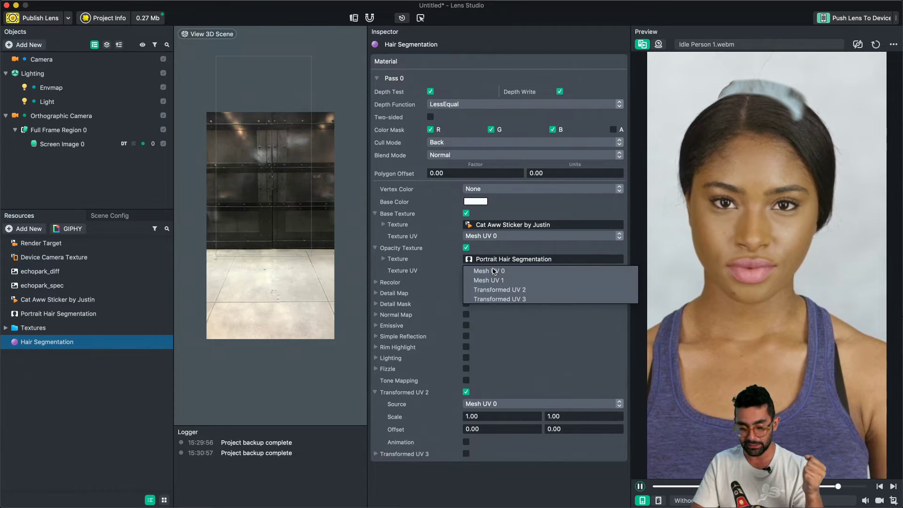
pyautogui.click(518, 292)
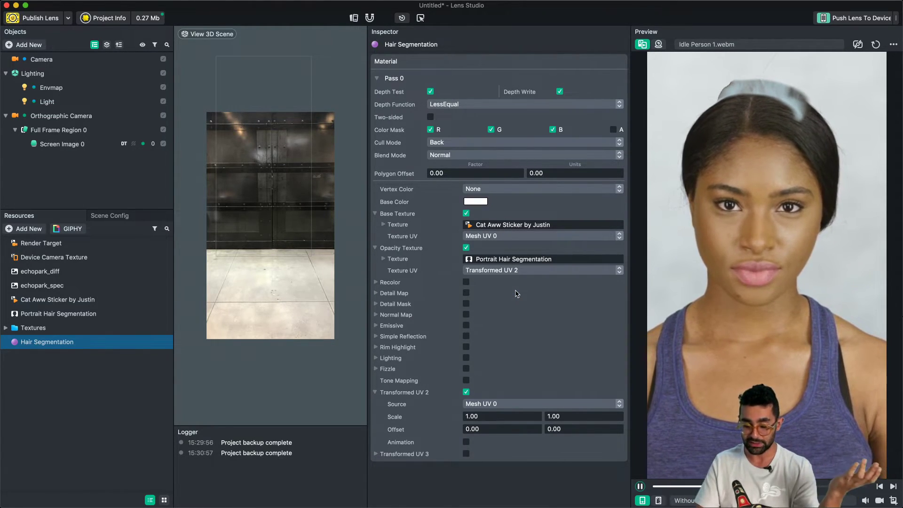
pyautogui.click(482, 406)
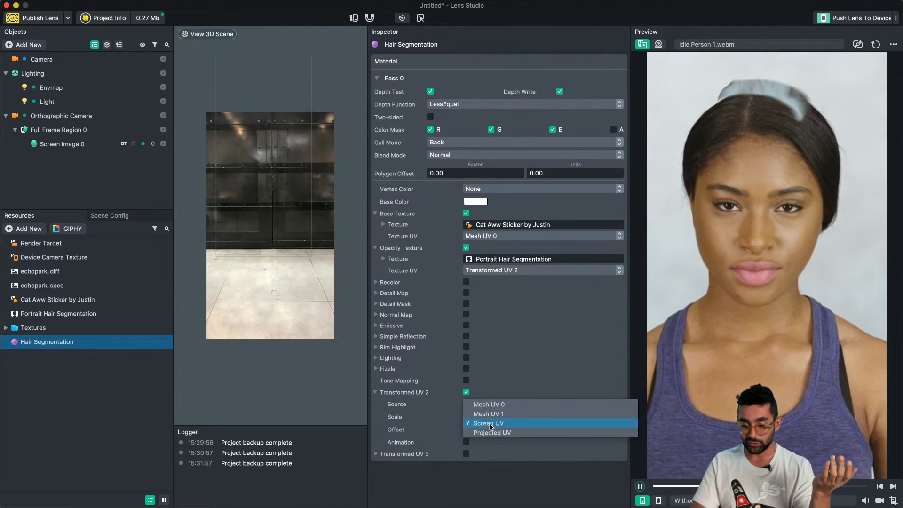
pyautogui.click(489, 423)
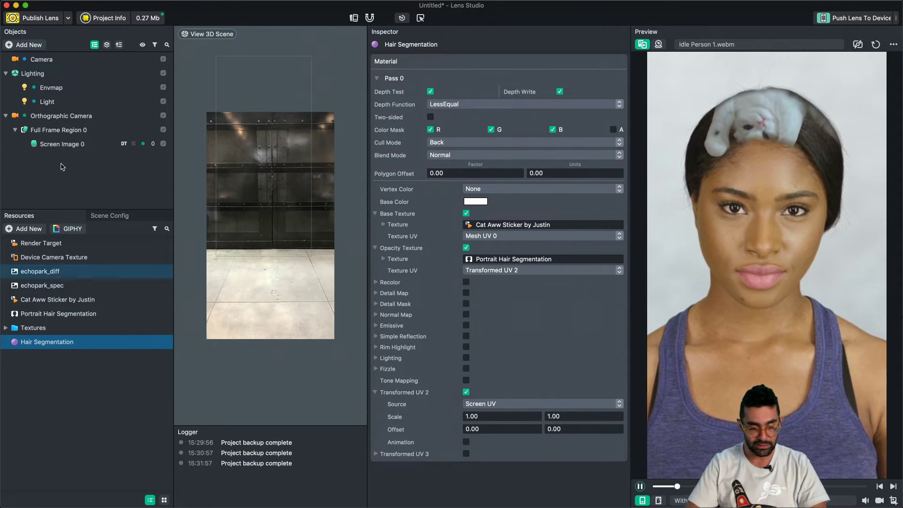
# Step: Move, shrink and rotate the Screen Image over the hair to bounds of about -0.62, 0.61, -0.04 and 1.53, with a 23-degree rotation
pyautogui.click(63, 144)
pyautogui.moveTo(287, 166)
pyautogui.mouseDown()
pyautogui.moveTo(291, 177)
pyautogui.moveTo(301, 159)
pyautogui.mouseUp()
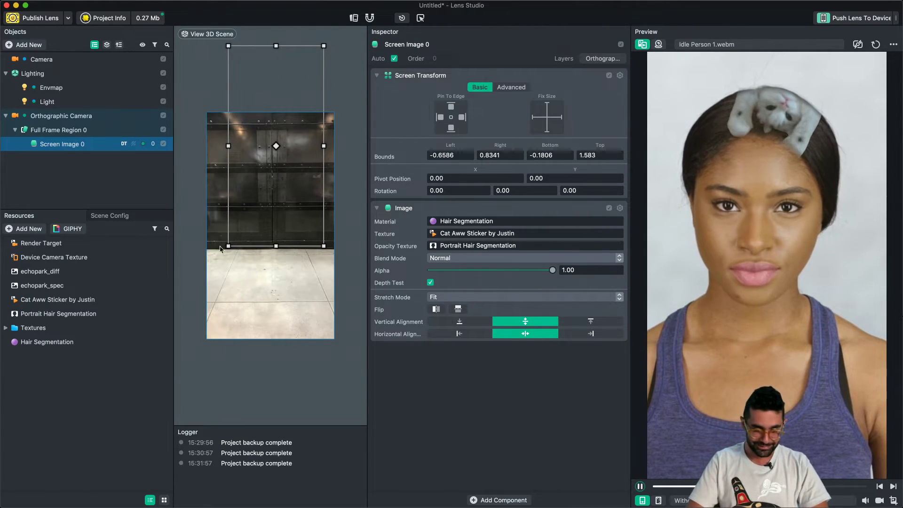
pyautogui.moveTo(228, 244); pyautogui.dragTo(245, 225)
pyautogui.moveTo(295, 146); pyautogui.dragTo(284, 154)
pyautogui.moveTo(322, 233); pyautogui.dragTo(346, 205)
pyautogui.moveTo(289, 168); pyautogui.dragTo(286, 166)
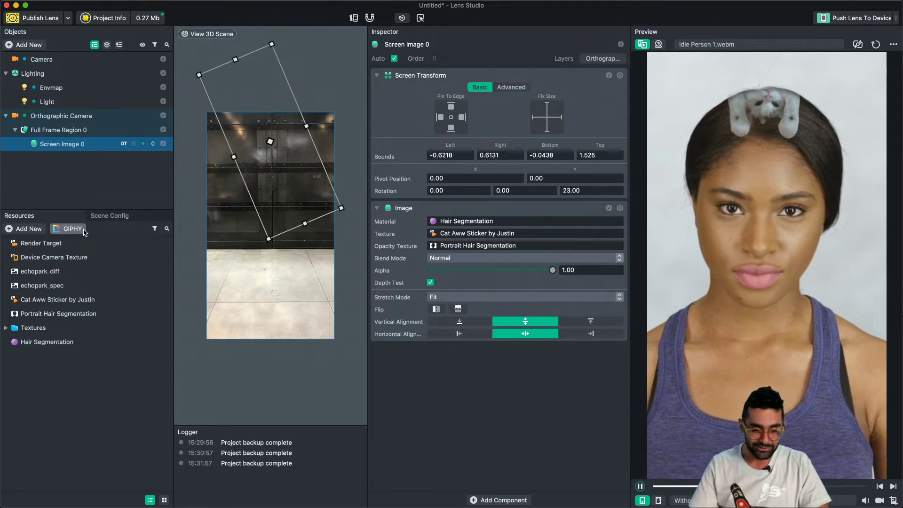
pyautogui.click(82, 181)
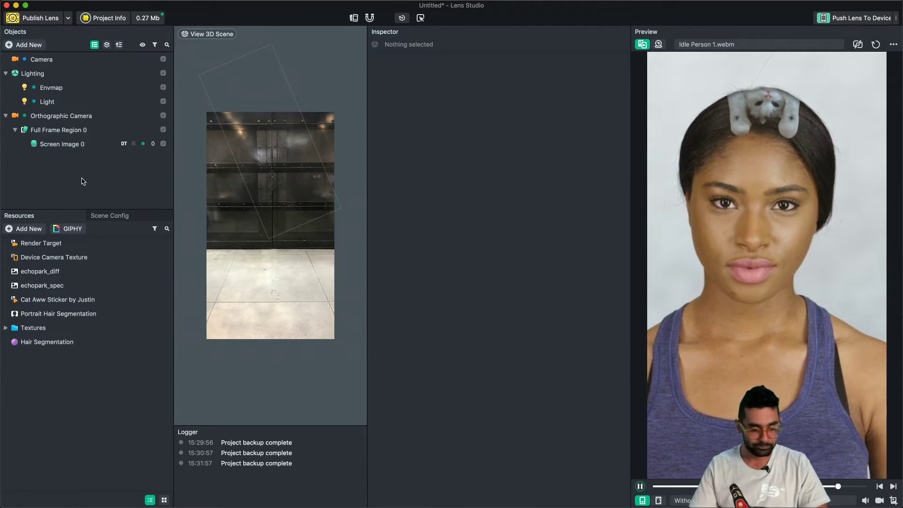
# Step: Duplicate Screen Image 0 and the Hair Segmentation material
pyautogui.click(73, 147)
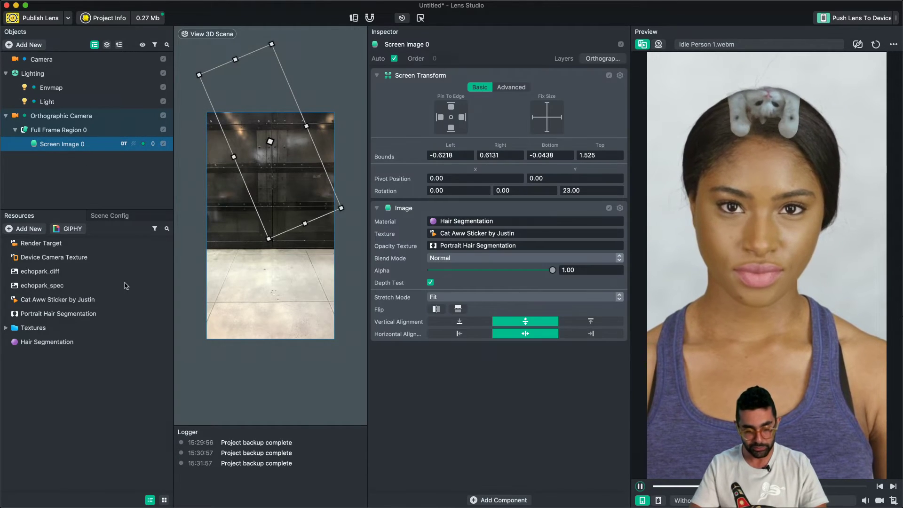
pyautogui.press('super+d')
pyautogui.click(43, 343)
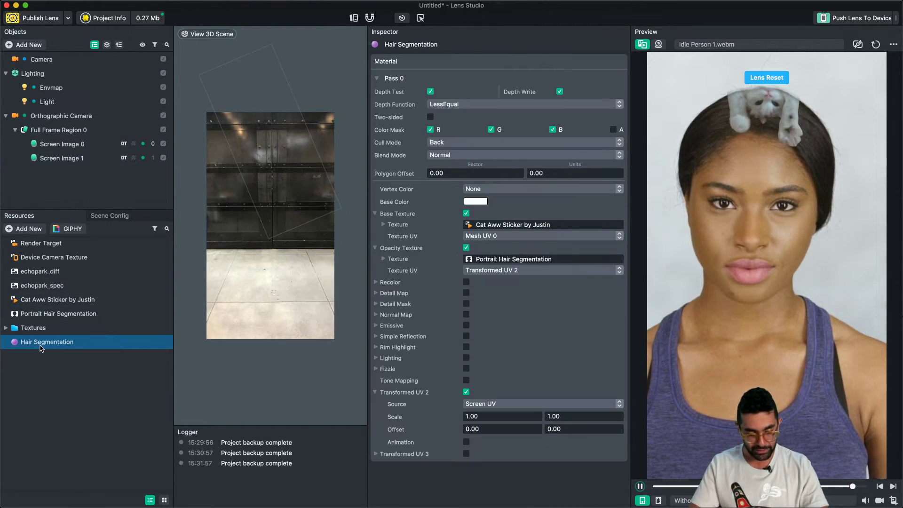
pyautogui.press('super+d')
# Step: Rename the duplicated Hair Segmentation material as Background Segmentation
pyautogui.click(78, 357)
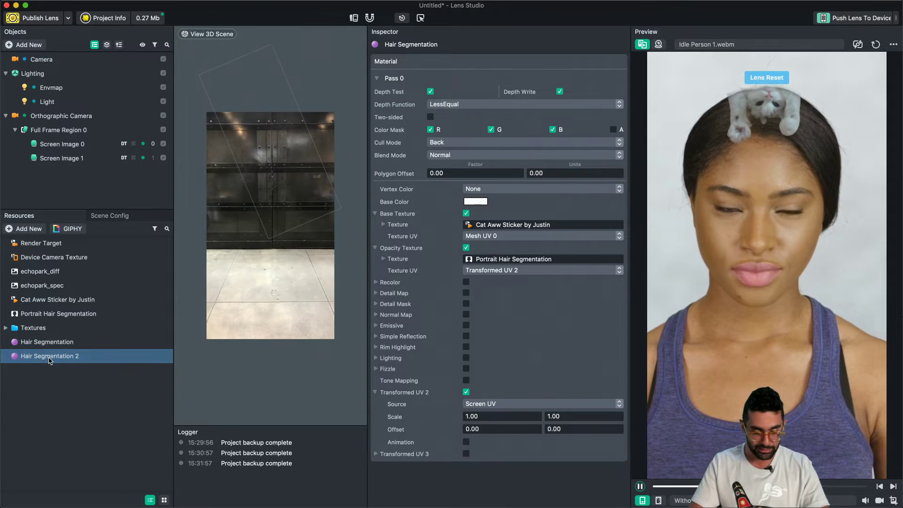
pyautogui.click(79, 357)
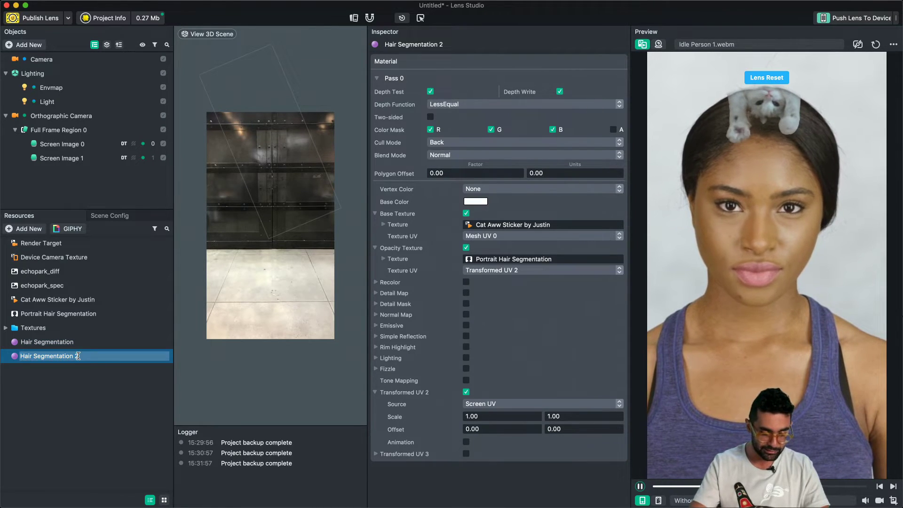
pyautogui.doubleClick(27, 356)
pyautogui.write('Backgroun')
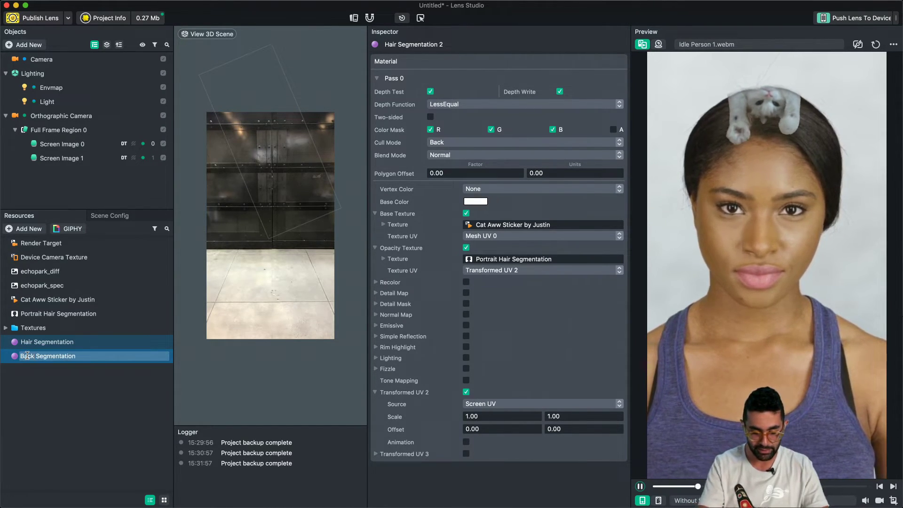
pyautogui.write('d')
pyautogui.press('Return')
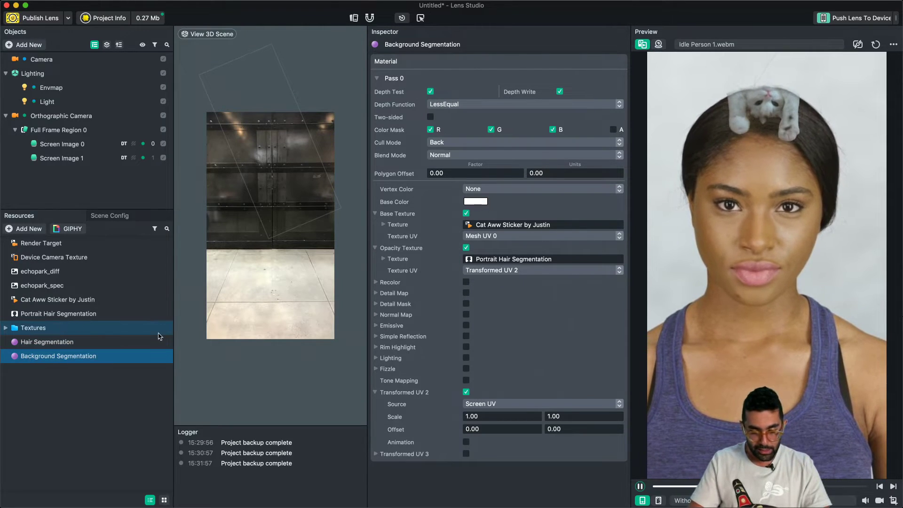
# Step: Add a Portrait Background segmentation texture and assign it as the Background Segmentation material's opacity texture
pyautogui.click(28, 230)
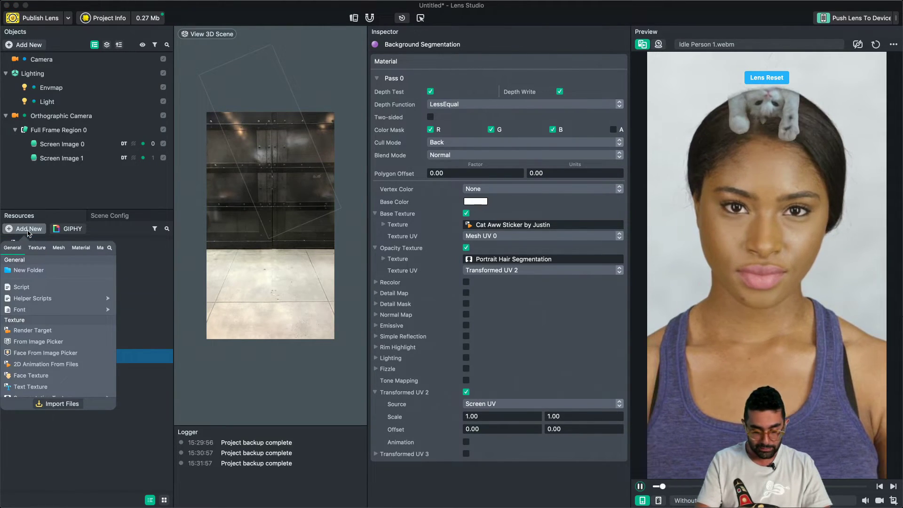
pyautogui.write('back')
pyautogui.moveTo(60, 262)
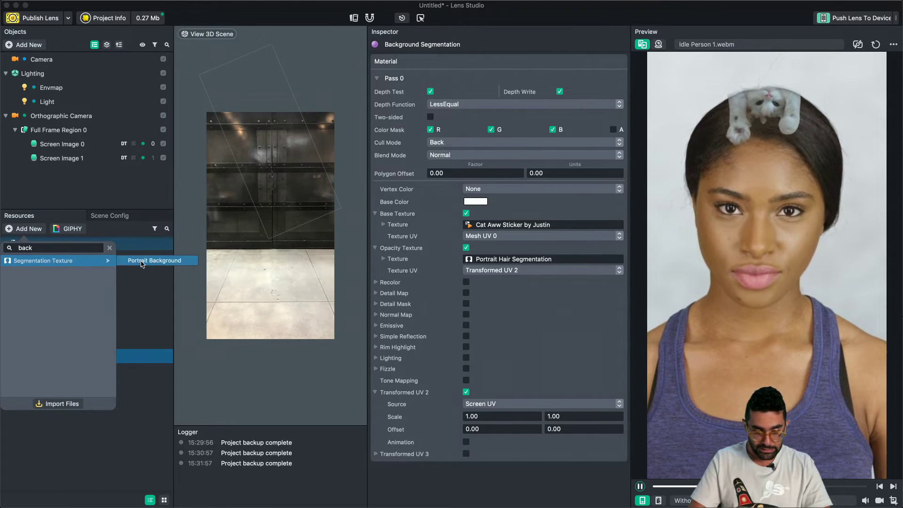
pyautogui.click(143, 262)
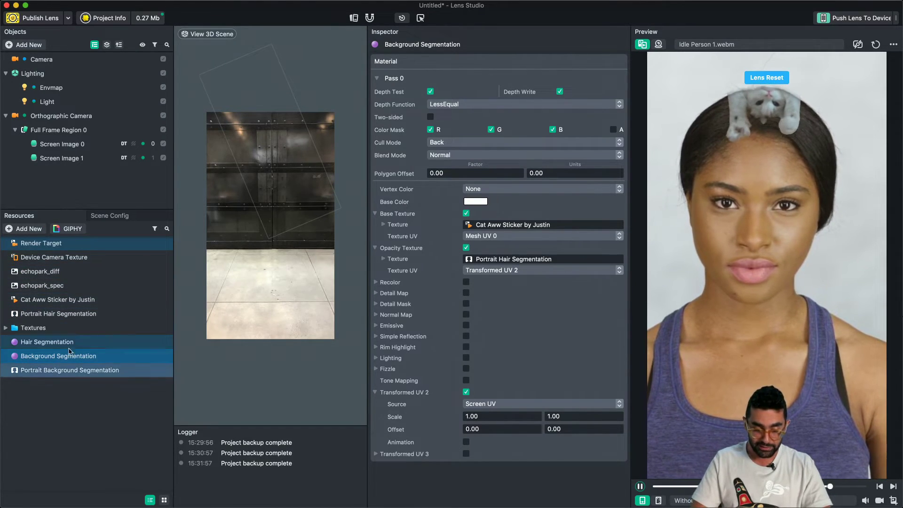
pyautogui.moveTo(65, 374); pyautogui.dragTo(506, 262)
# Step: Search GIPHY for "dog" and import the angry dog sticker into the project resources
pyautogui.click(66, 229)
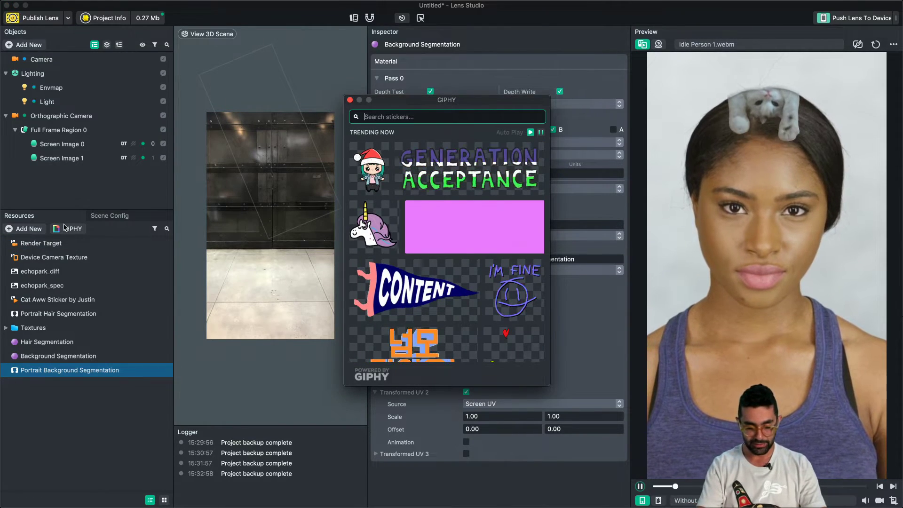
pyautogui.write('dog')
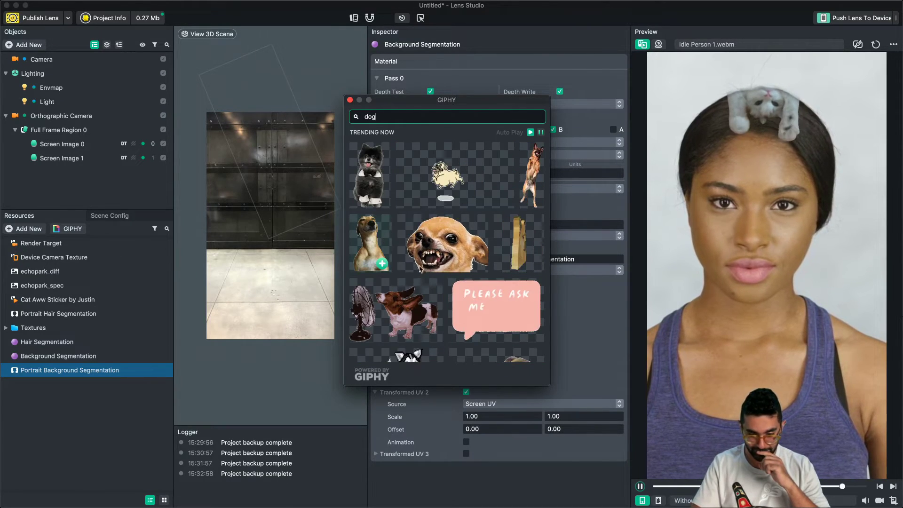
pyautogui.moveTo(481, 259)
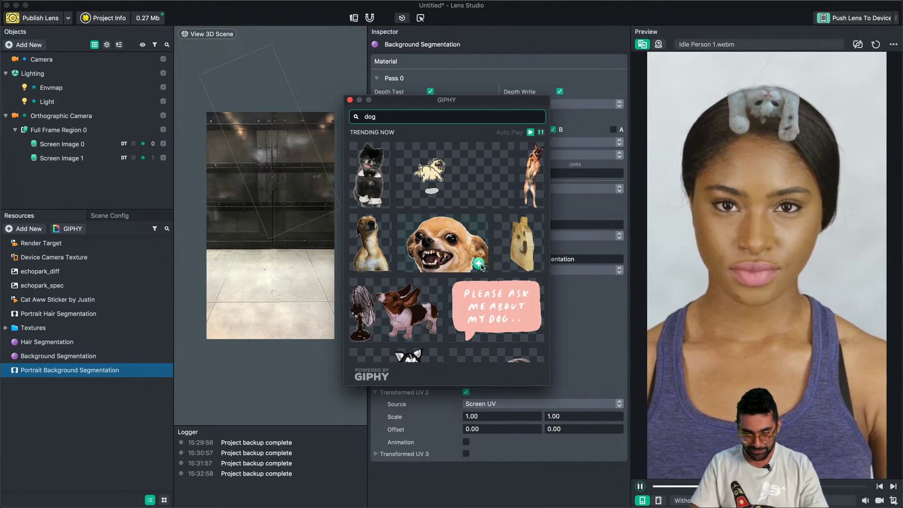
pyautogui.scroll(-5, 455, 306)
pyautogui.scroll(3, 455, 307)
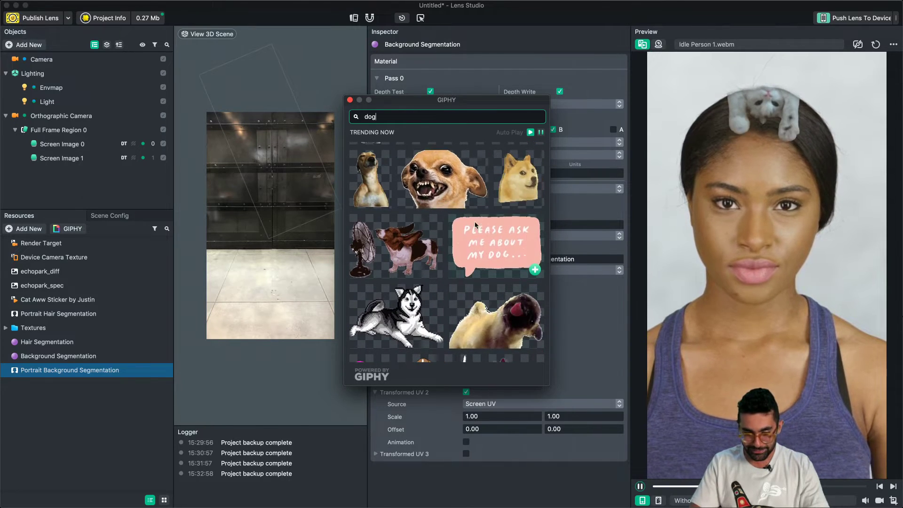
pyautogui.click(479, 200)
pyautogui.click(475, 282)
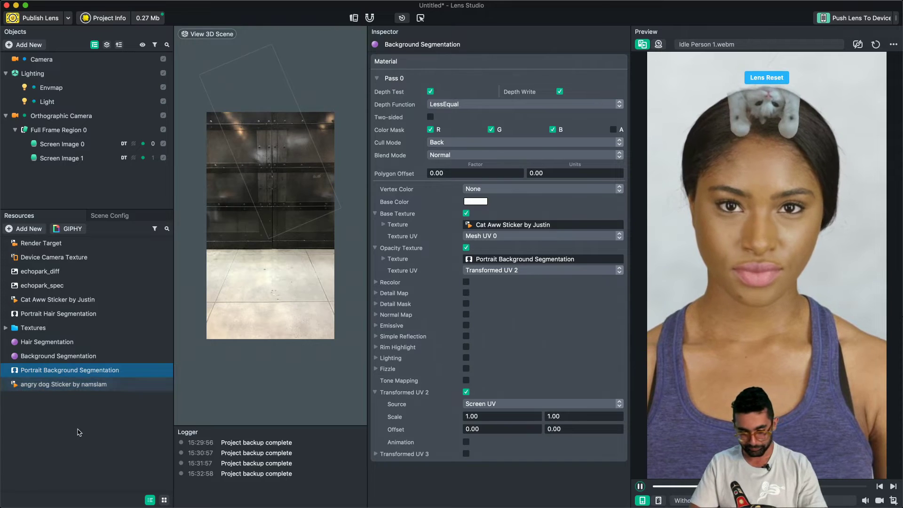
pyautogui.click(73, 358)
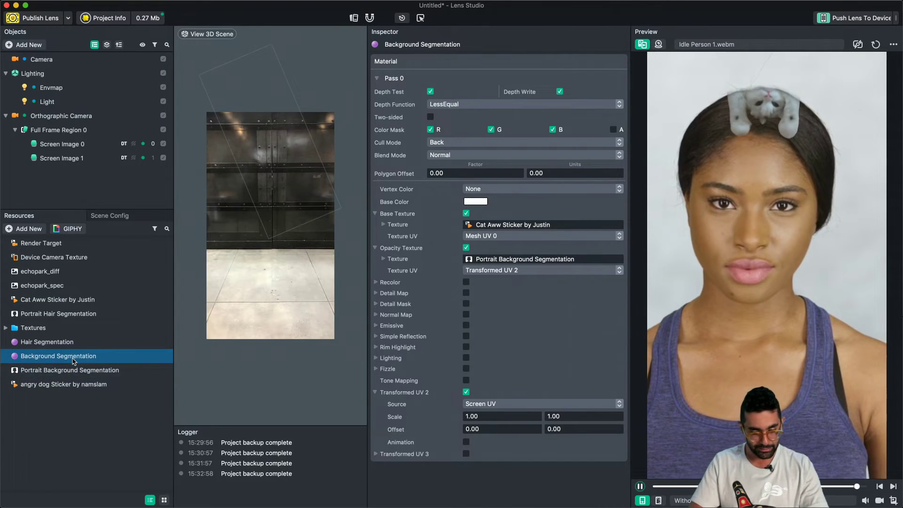
# Step: Rename Screen Image 0 as Hair Segmentation
pyautogui.click(76, 144)
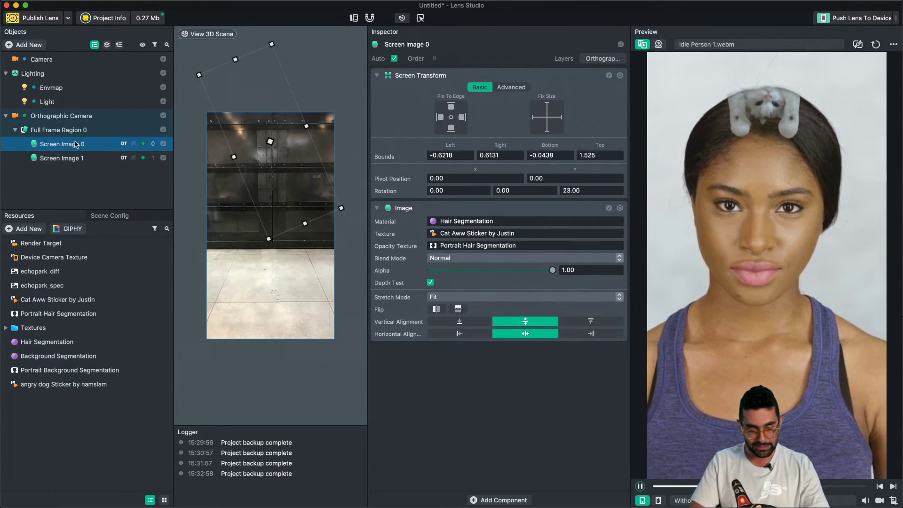
pyautogui.doubleClick(75, 145)
pyautogui.write('HYair')
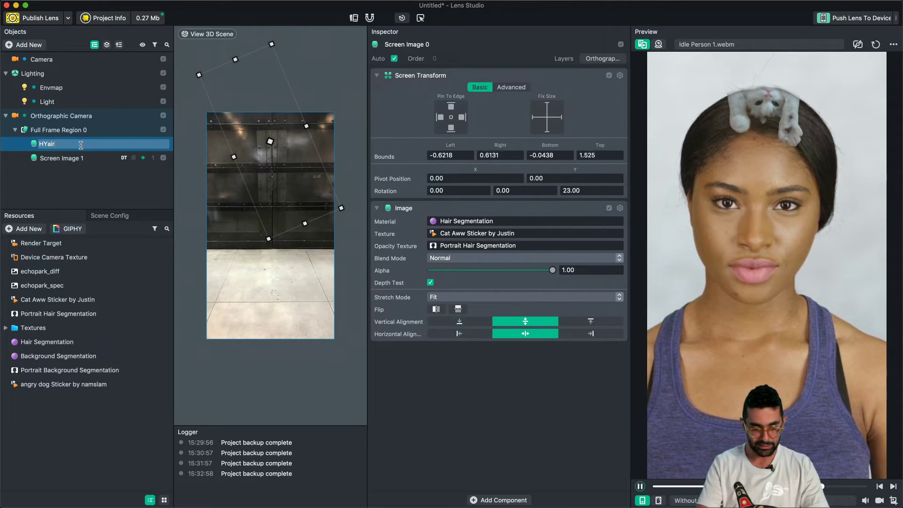
pyautogui.press('BackSpace')
pyautogui.press('BackSpace')
pyautogui.press('BackSpace')
pyautogui.press('BackSpace')
pyautogui.write('air Segmentation')
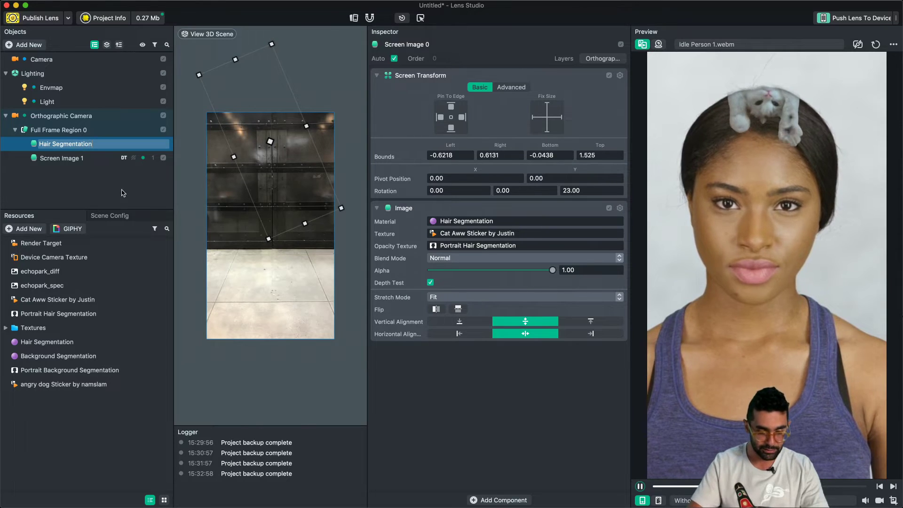
# Step: Rename Screen Image 1 as "Backgroud Segmentation" and assign the Background Segmentation material to it
pyautogui.click(81, 159)
pyautogui.doubleClick(81, 159)
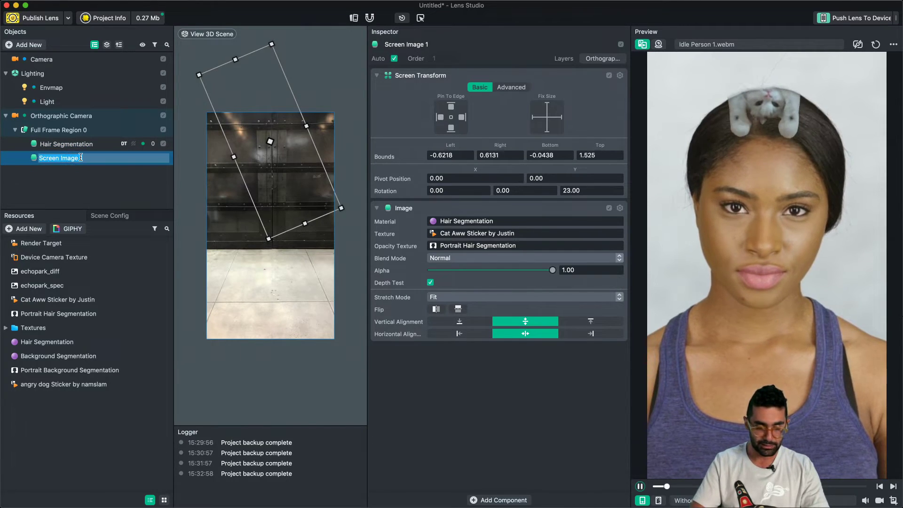
pyautogui.write('Backgrou')
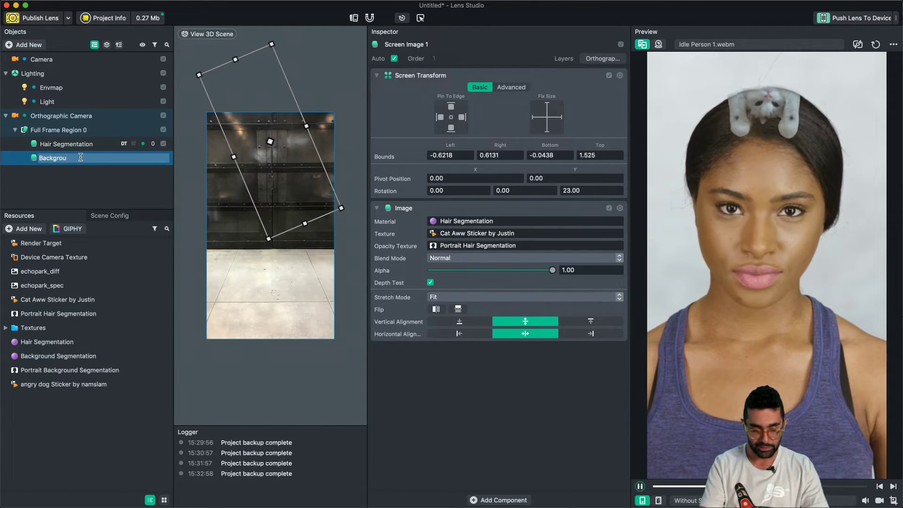
pyautogui.write('d Se')
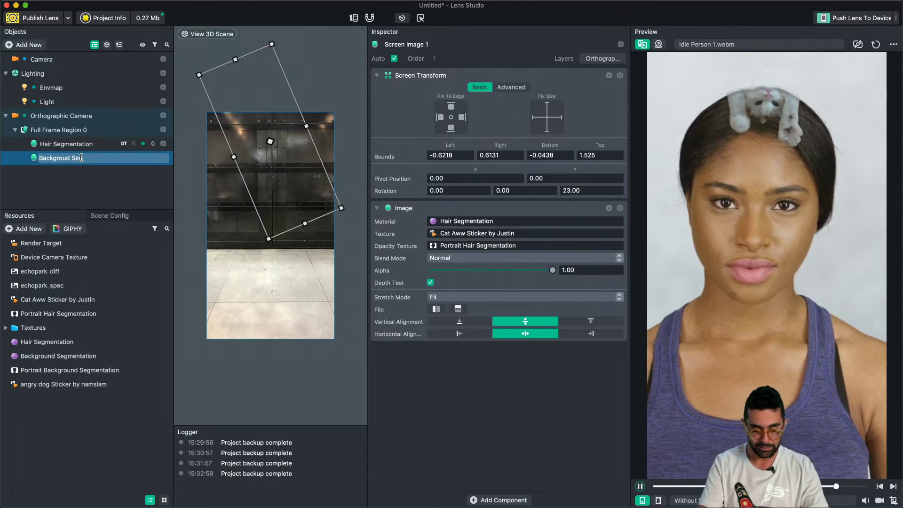
pyautogui.write('gmentation')
pyautogui.press('Return')
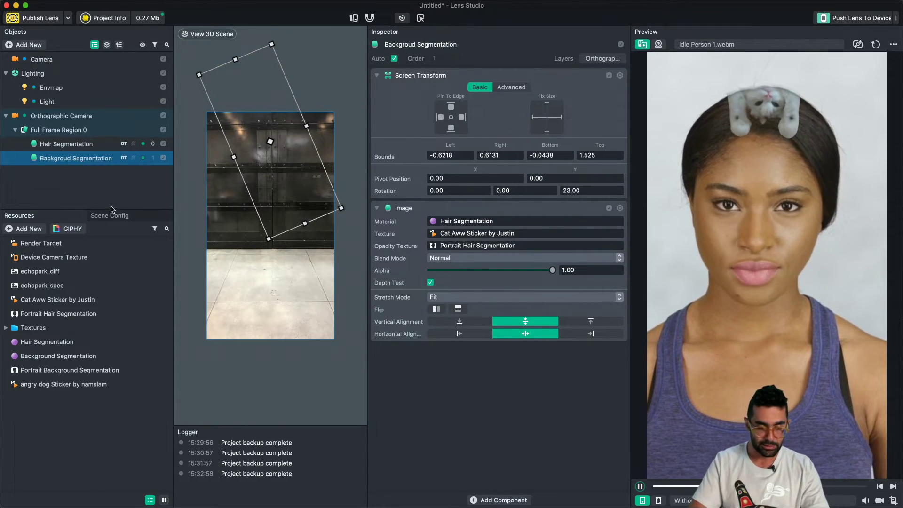
pyautogui.moveTo(47, 356); pyautogui.dragTo(454, 224)
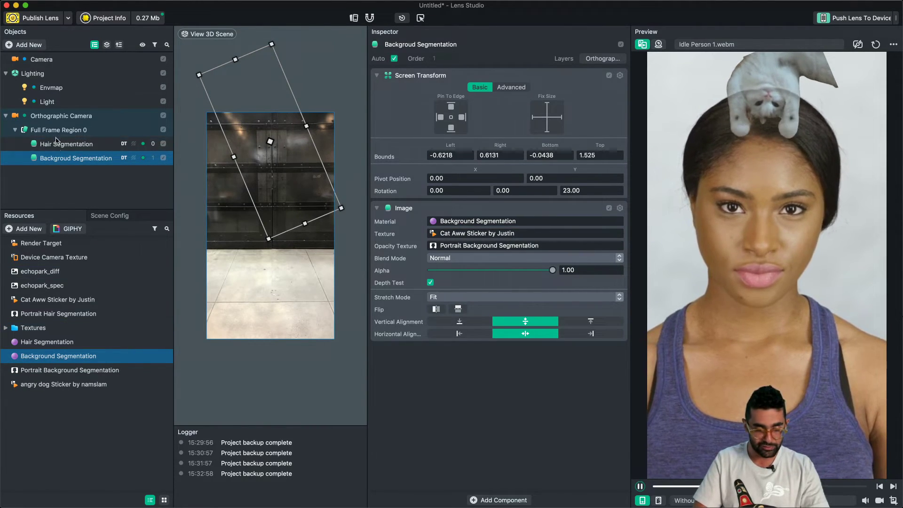
# Step: Move the Backgroud Segmentation image above Hair Segmentation and assign the angry dog sticker as the Background Segmentation material's base texture
pyautogui.moveTo(59, 160); pyautogui.dragTo(59, 143)
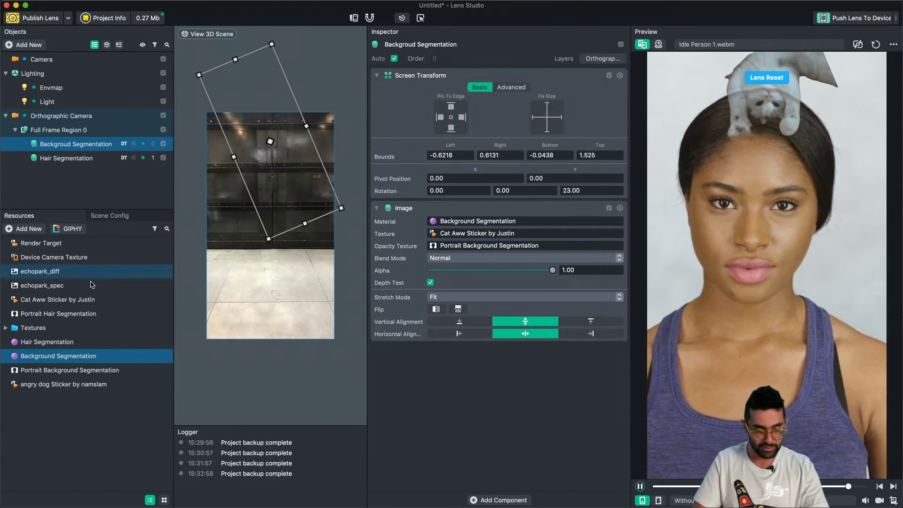
pyautogui.click(60, 357)
pyautogui.moveTo(64, 386); pyautogui.dragTo(500, 227)
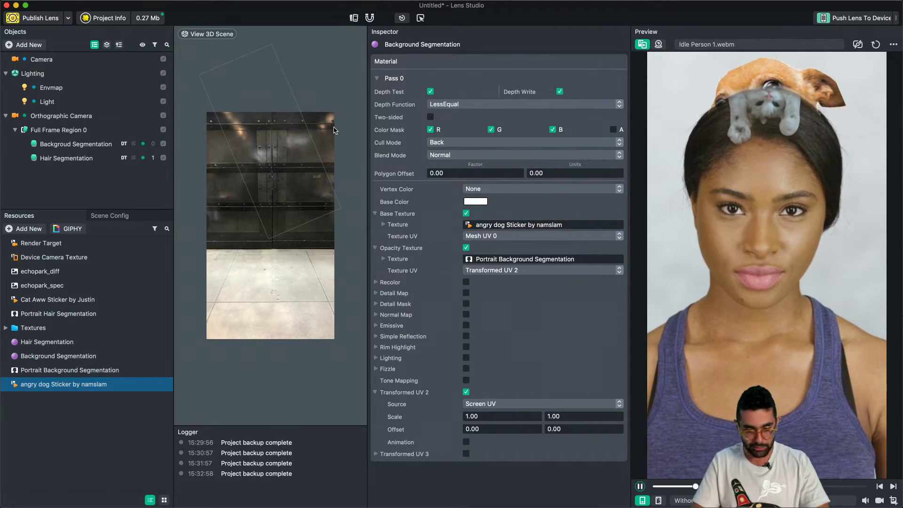
# Step: Enlarge the Backgroud Segmentation image to cover most of the frame, rotate it to -5 degrees and reposition it behind the head
pyautogui.click(82, 154)
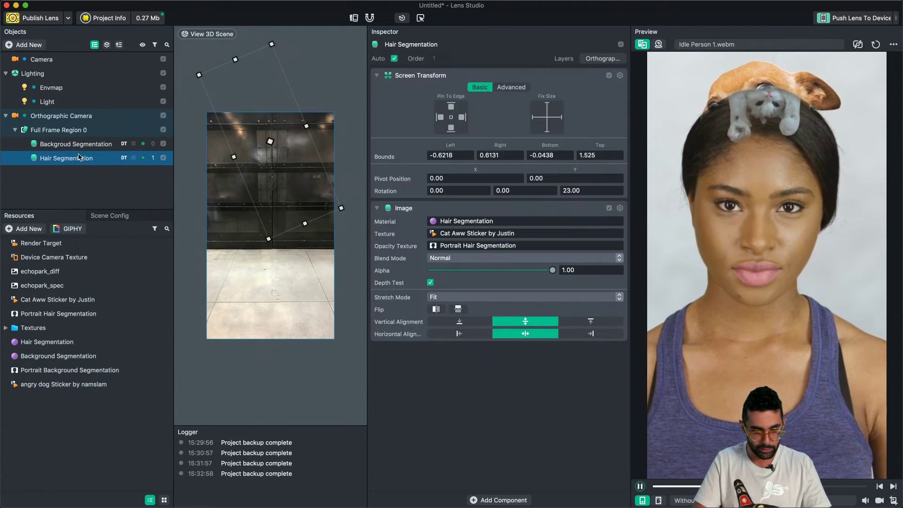
pyautogui.click(77, 144)
pyautogui.moveTo(270, 238); pyautogui.dragTo(343, 198)
pyautogui.moveTo(281, 220); pyautogui.dragTo(338, 187)
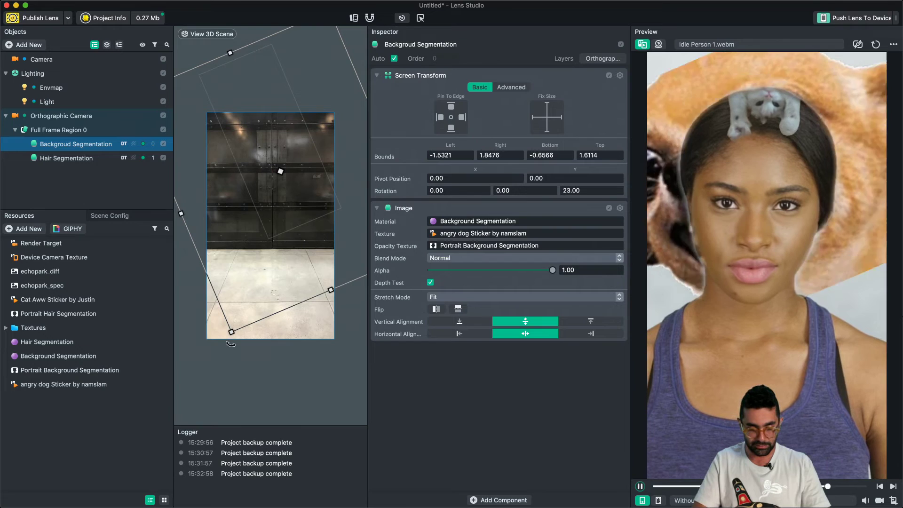
pyautogui.moveTo(227, 340); pyautogui.dragTo(179, 274)
pyautogui.moveTo(303, 264)
pyautogui.mouseDown()
pyautogui.moveTo(331, 294)
pyautogui.moveTo(316, 258)
pyautogui.moveTo(308, 289)
pyautogui.moveTo(309, 273)
pyautogui.mouseUp()
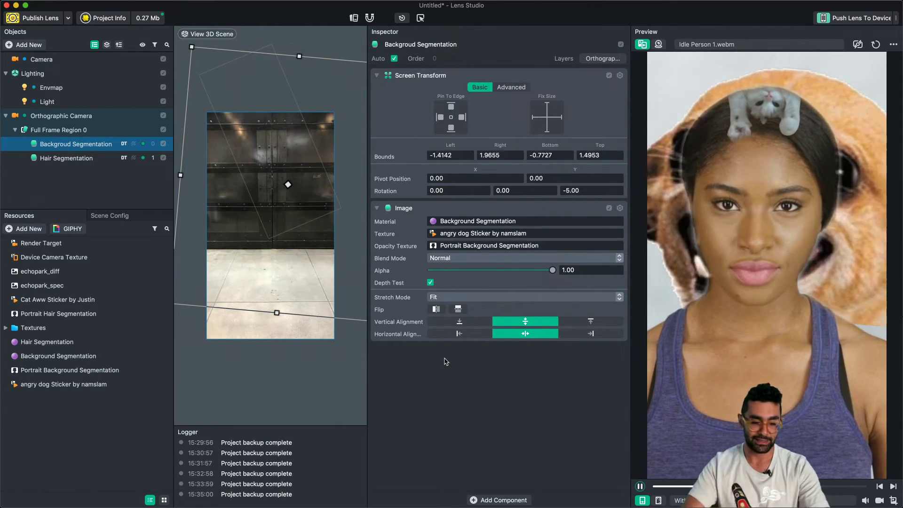
# Step: Switch to Safari, open the community forum from the Lens Studio website and dismiss its welcome message
pyautogui.click(10, 270)
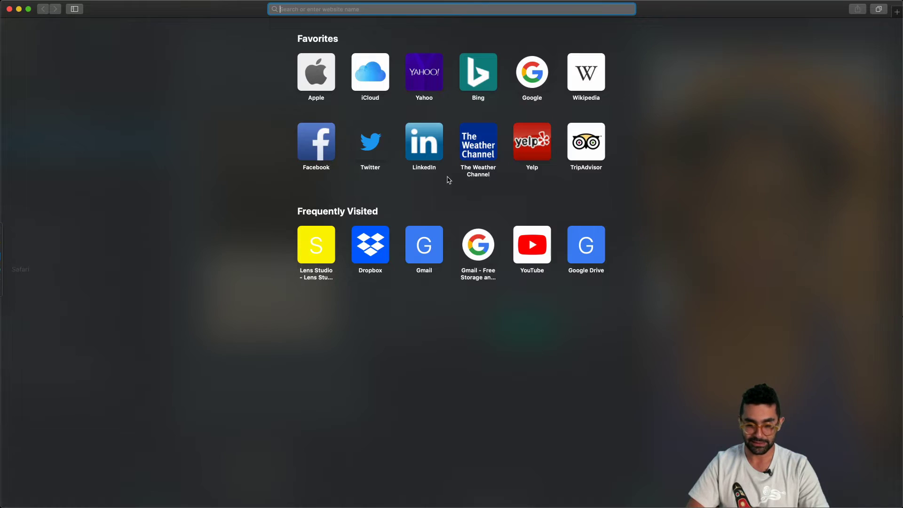
pyautogui.write('ama')
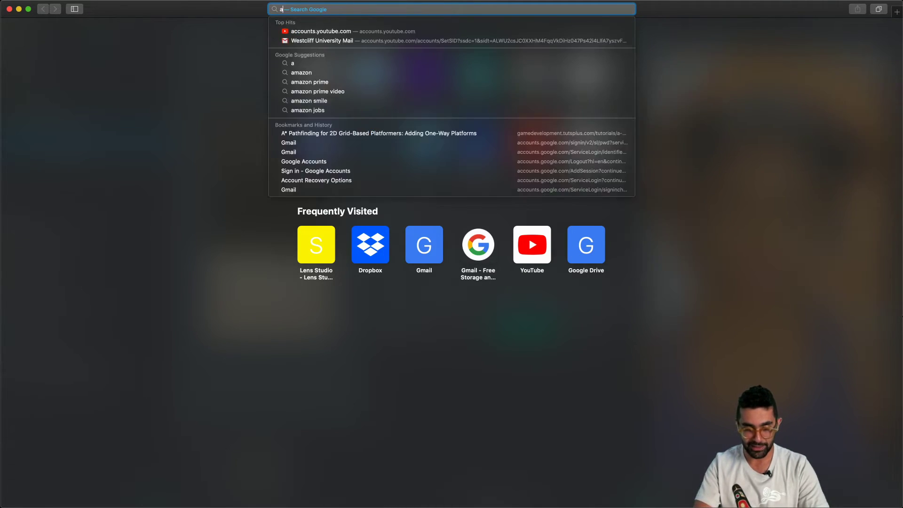
pyautogui.press('Escape')
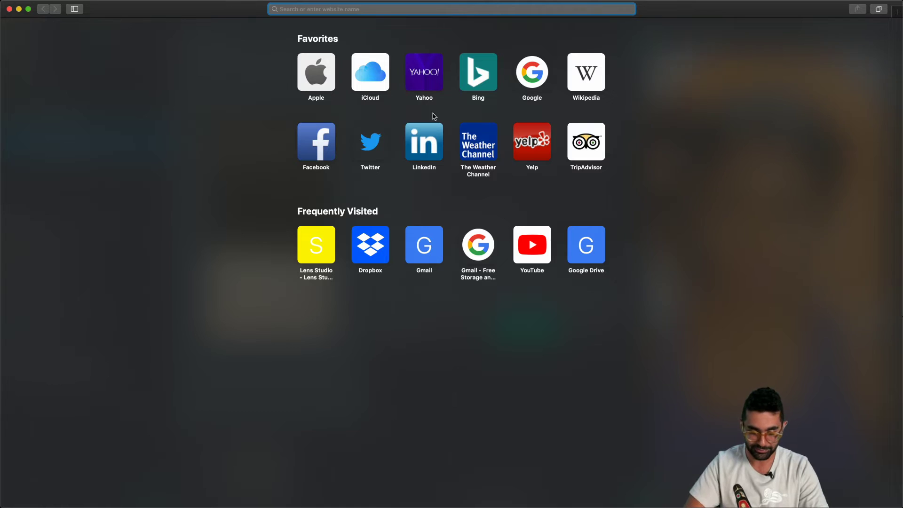
pyautogui.click(312, 240)
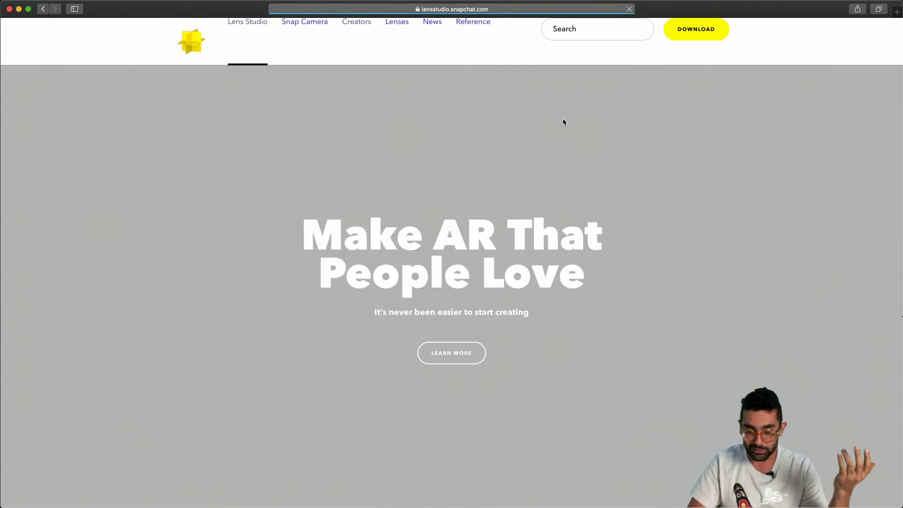
pyautogui.moveTo(482, 42)
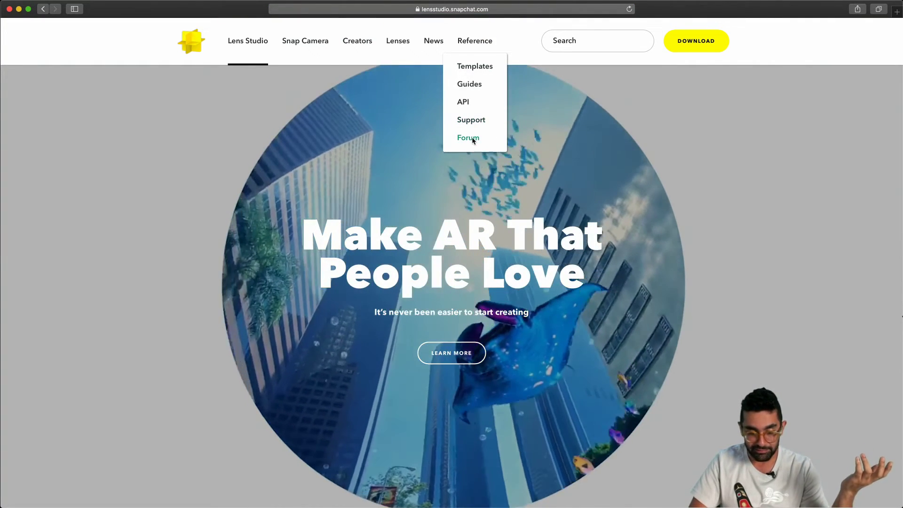
pyautogui.click(474, 140)
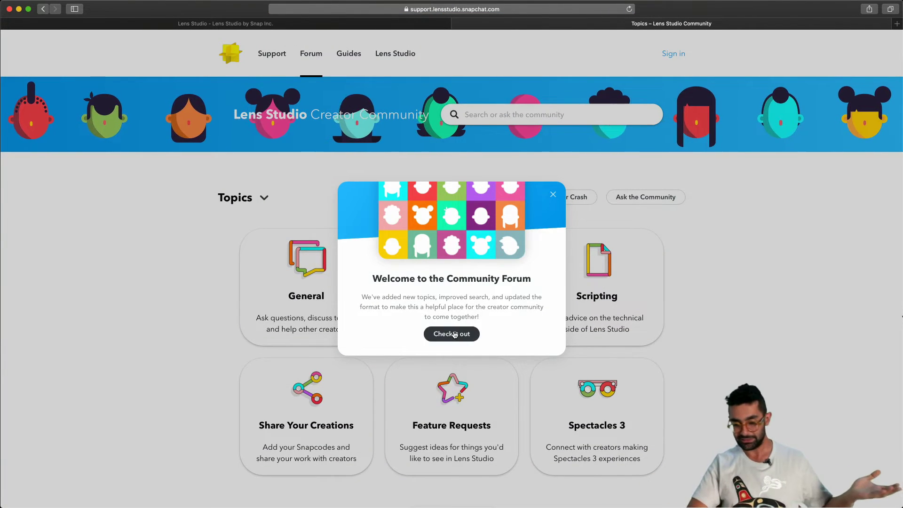
pyautogui.click(455, 334)
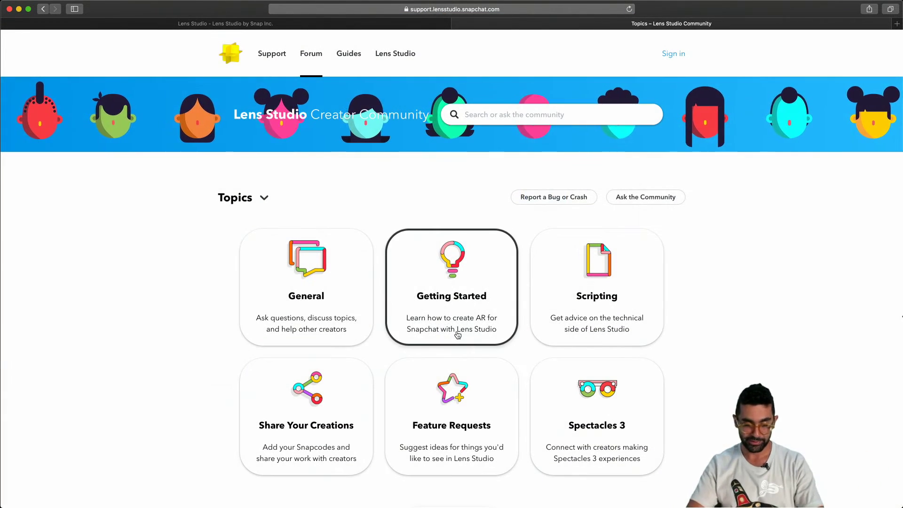
# Step: Look through the posts in the forum's General topic, close the forum and switch back to Lens Studio
pyautogui.click(282, 274)
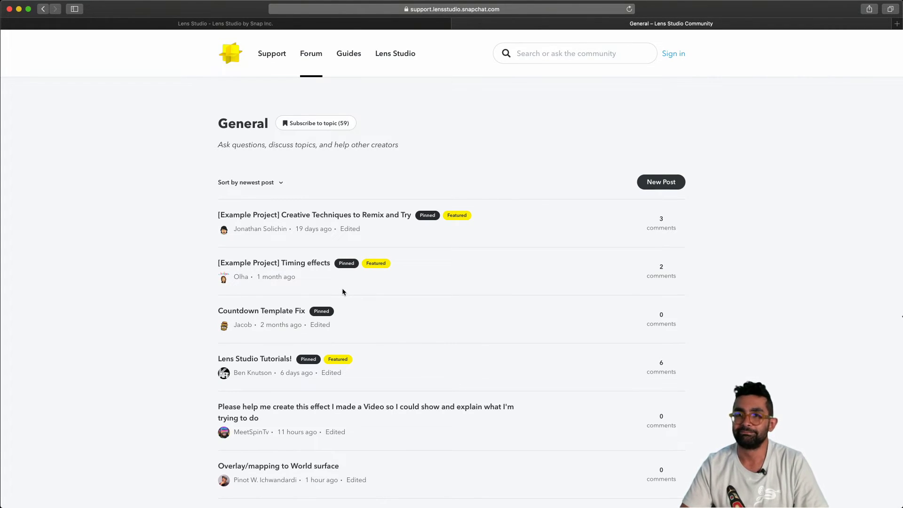
pyautogui.scroll(-3, 342, 291)
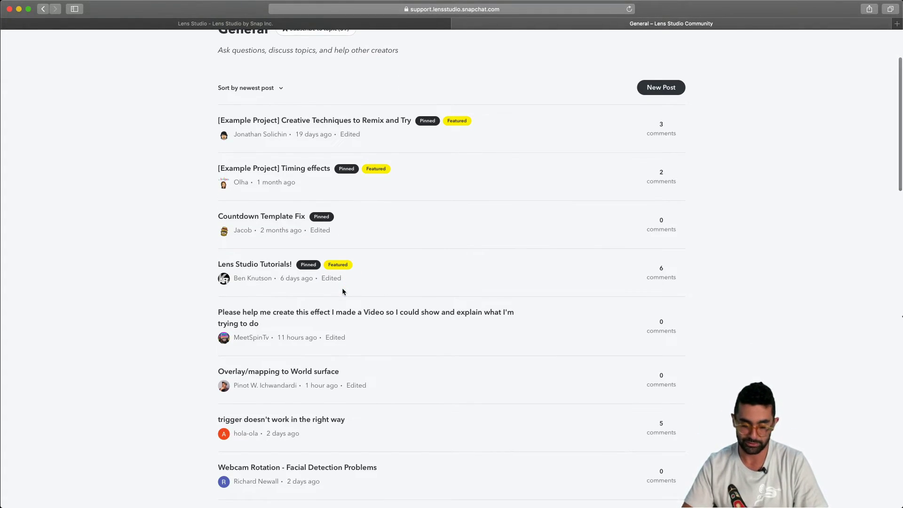
pyautogui.press('super+w')
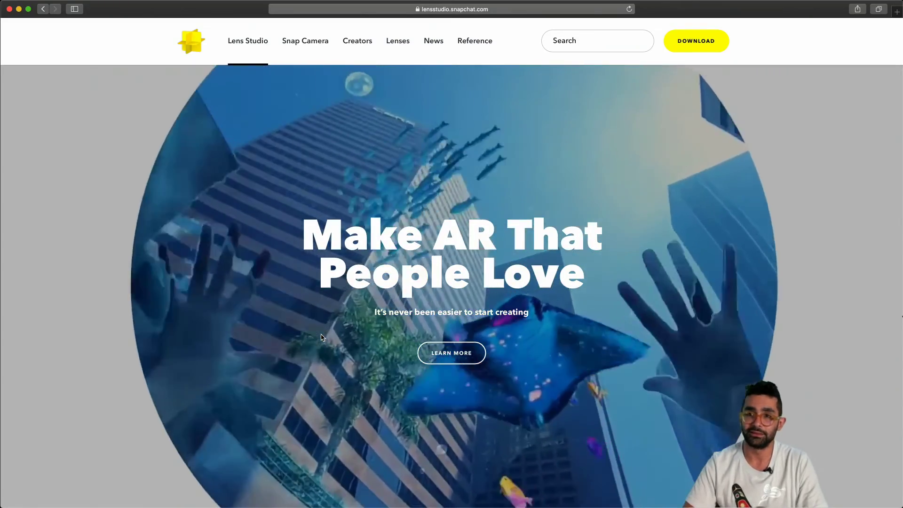
pyautogui.hotkey('ctrl', 'Up')
pyautogui.click(544, 221)
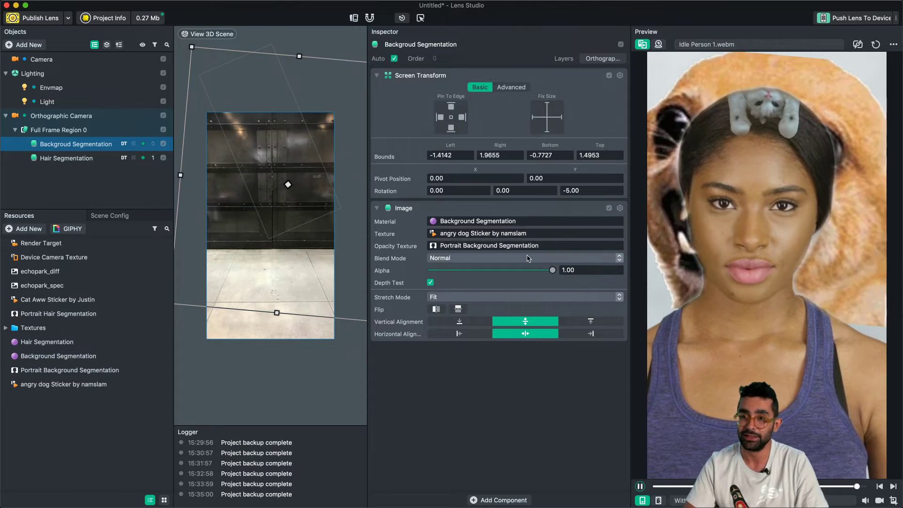
# Step: Create a new project from the World category's Particles template without saving the segmentation project
pyautogui.press('super+s')
pyautogui.click(585, 341)
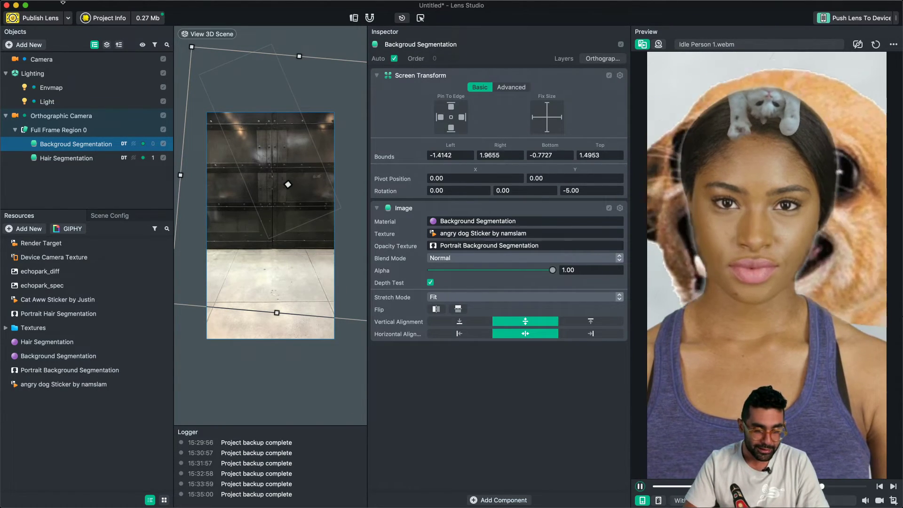
pyautogui.click(77, 5)
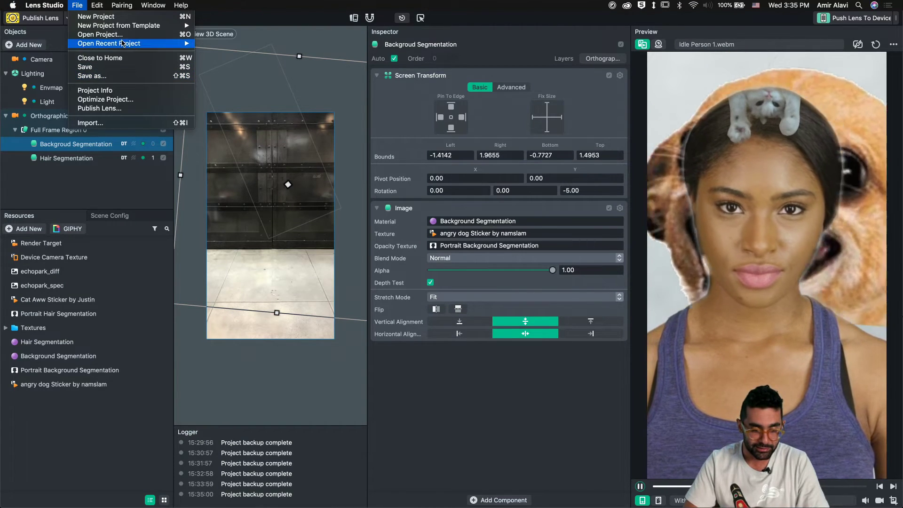
pyautogui.moveTo(126, 26)
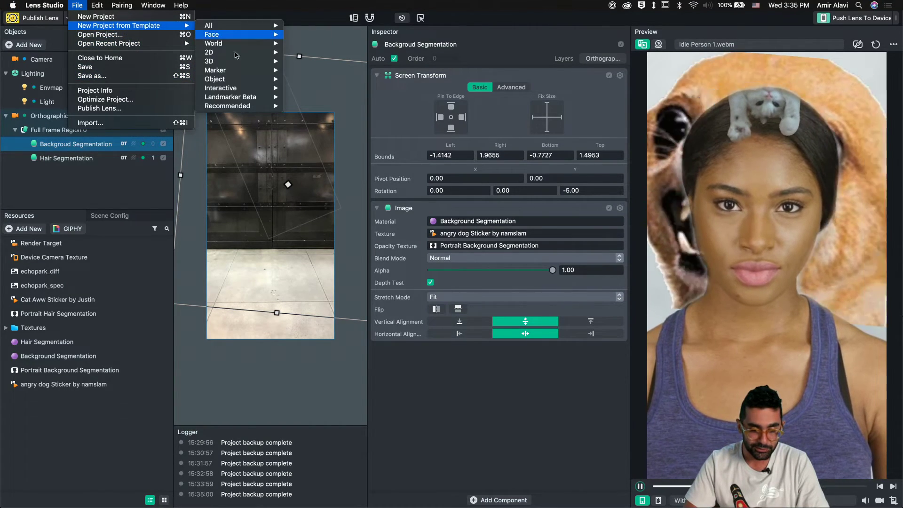
pyautogui.moveTo(229, 71)
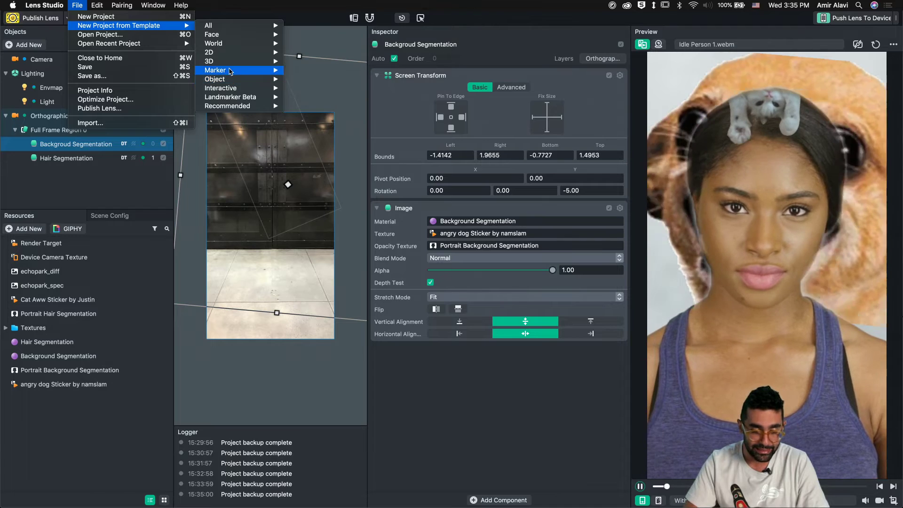
pyautogui.moveTo(229, 47)
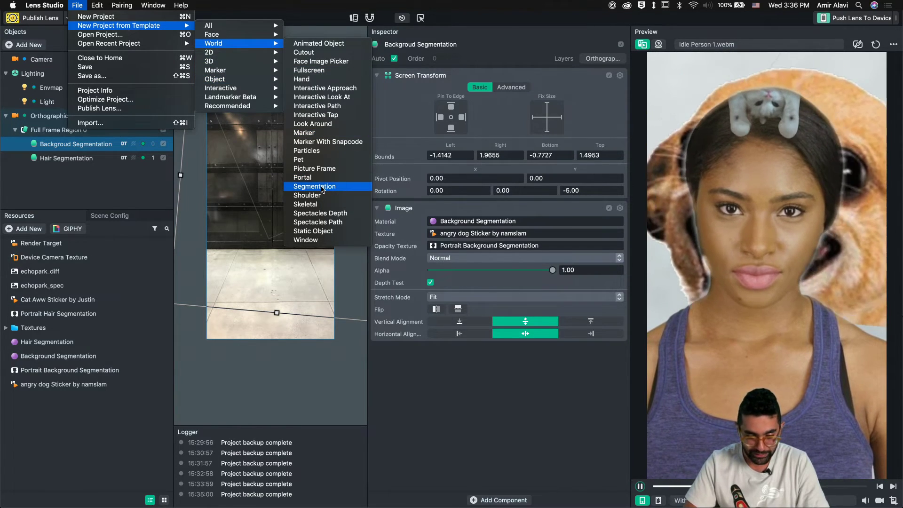
pyautogui.click(315, 151)
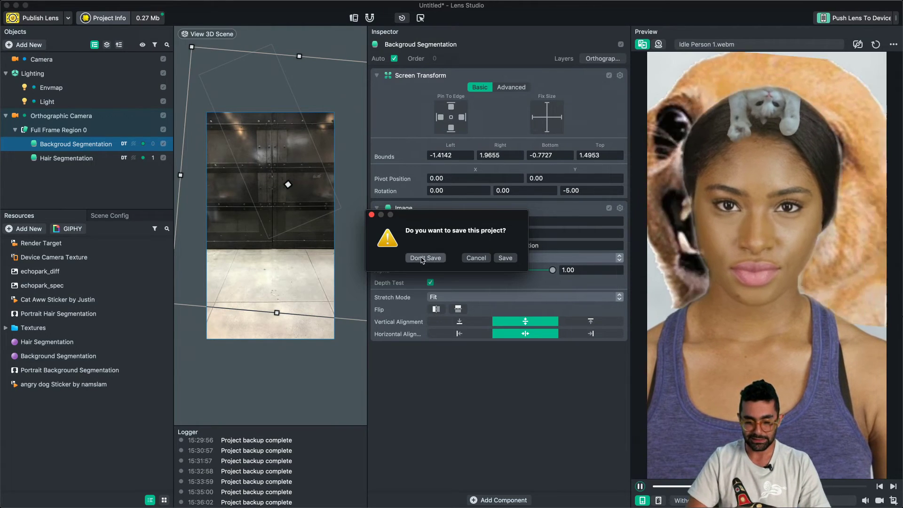
pyautogui.click(424, 258)
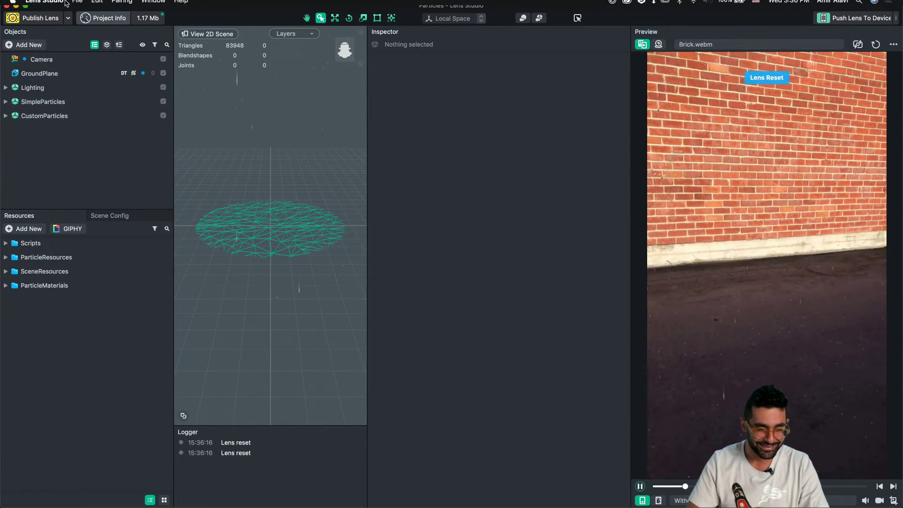
# Step: Create a new project from the Face category's Portrait Particles template
pyautogui.click(77, 5)
pyautogui.moveTo(105, 29)
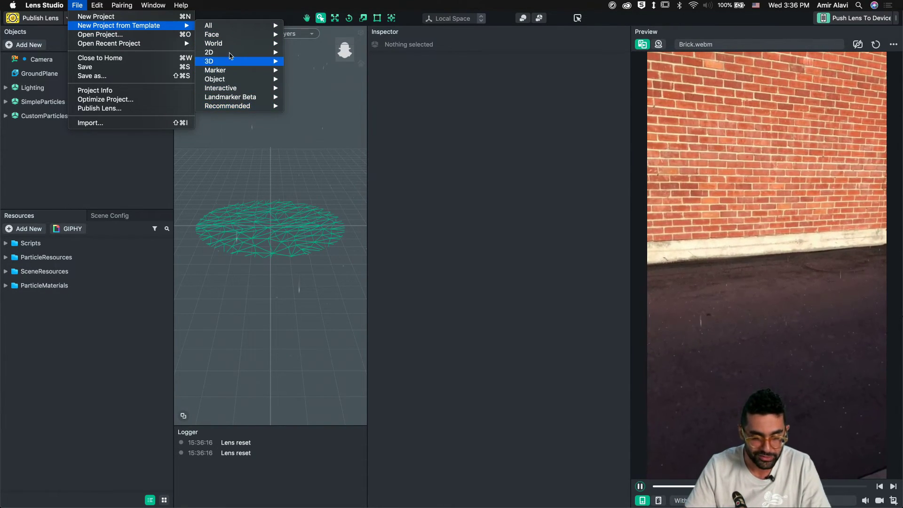
pyautogui.moveTo(225, 35)
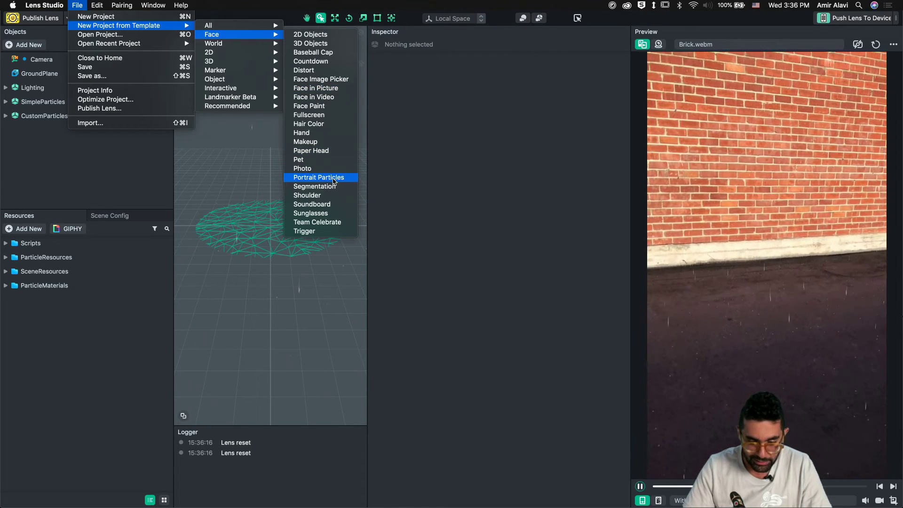
pyautogui.click(319, 177)
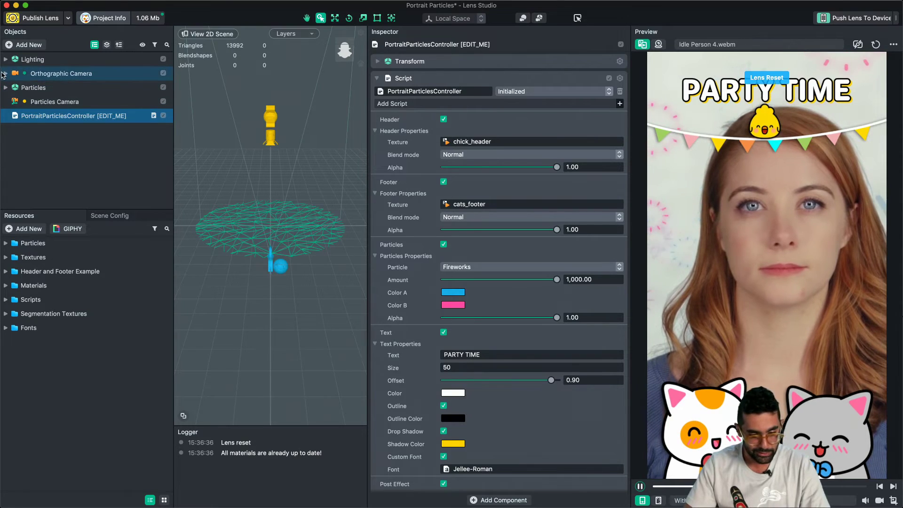
# Step: Export the Fireworks Controller object from the Particles group to the Desktop under the name "Fireworks Controller"
pyautogui.click(6, 73)
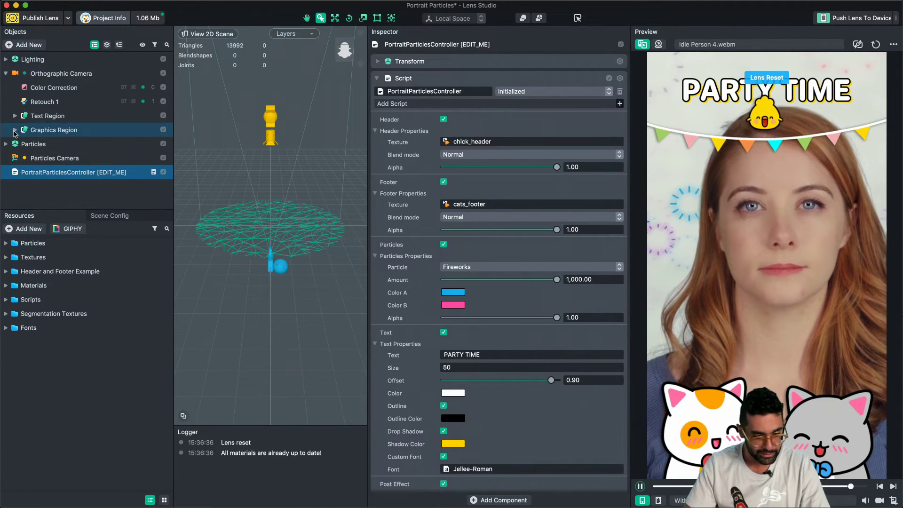
pyautogui.click(6, 74)
pyautogui.click(6, 87)
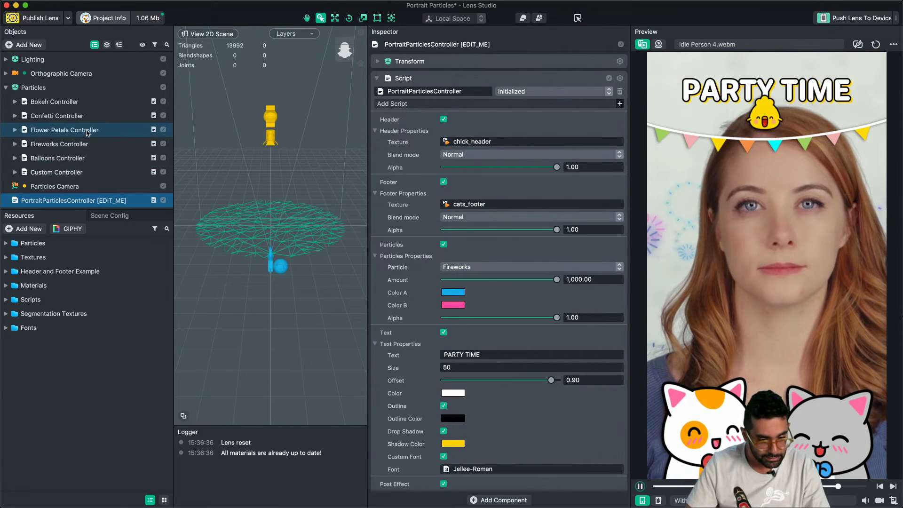
pyautogui.click(79, 146)
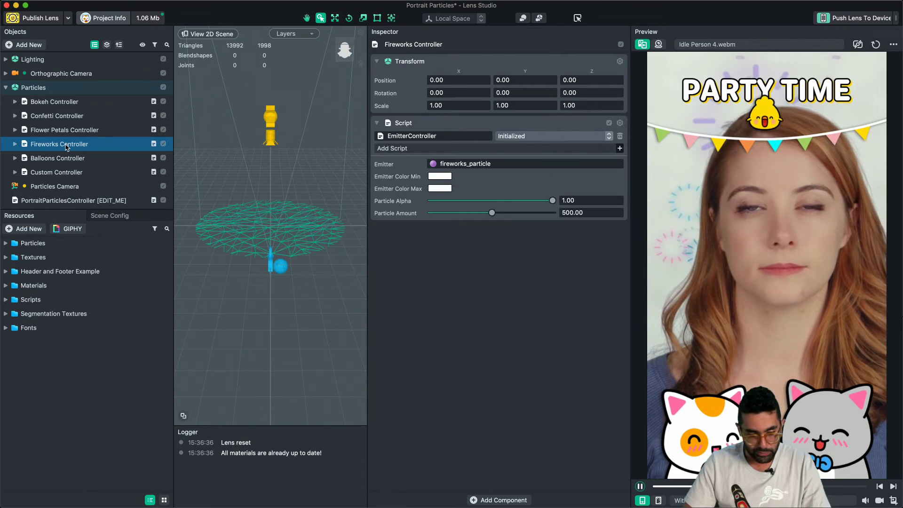
pyautogui.rightClick(66, 147)
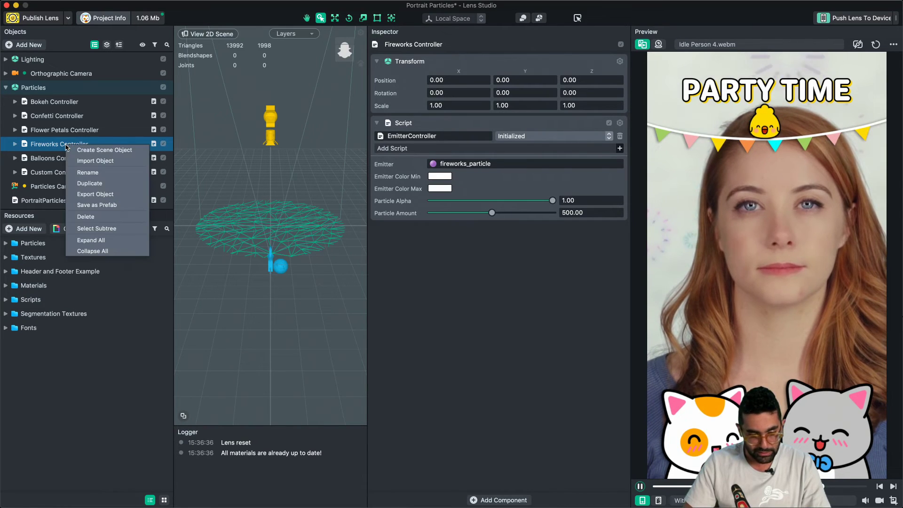
pyautogui.click(95, 195)
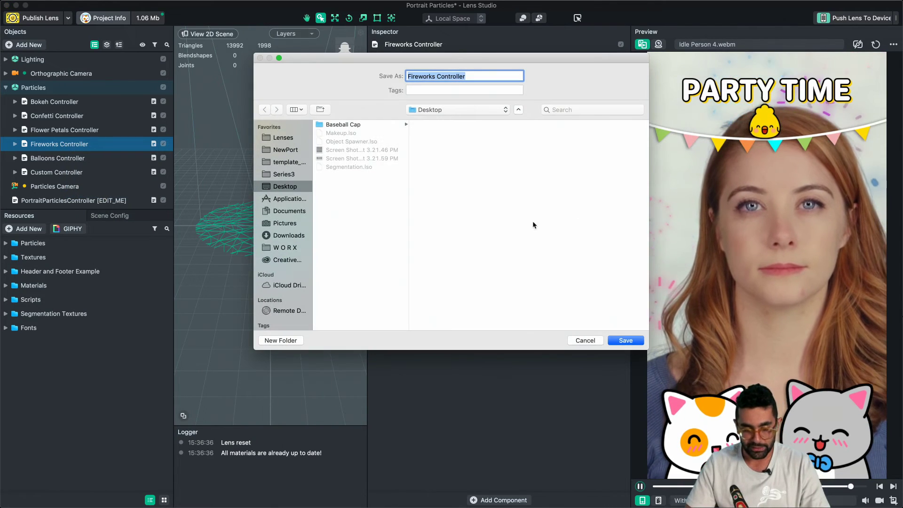
pyautogui.click(626, 341)
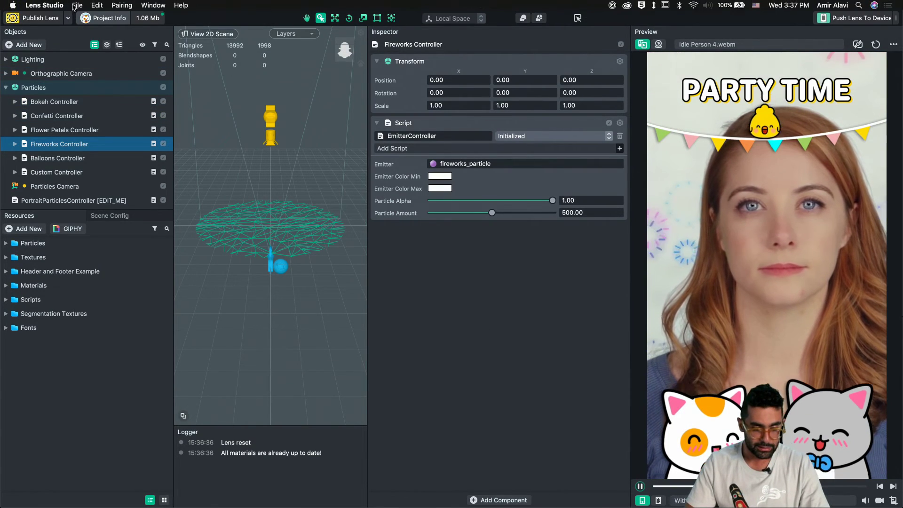
# Step: Start a new blank project without saving the Portrait Particles project, and reveal the exported files on the desktop
pyautogui.press('super+n')
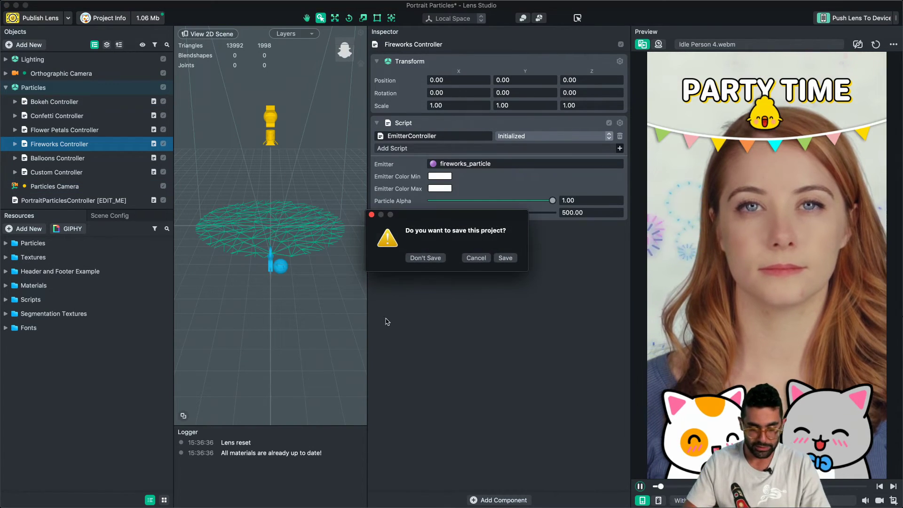
pyautogui.click(425, 258)
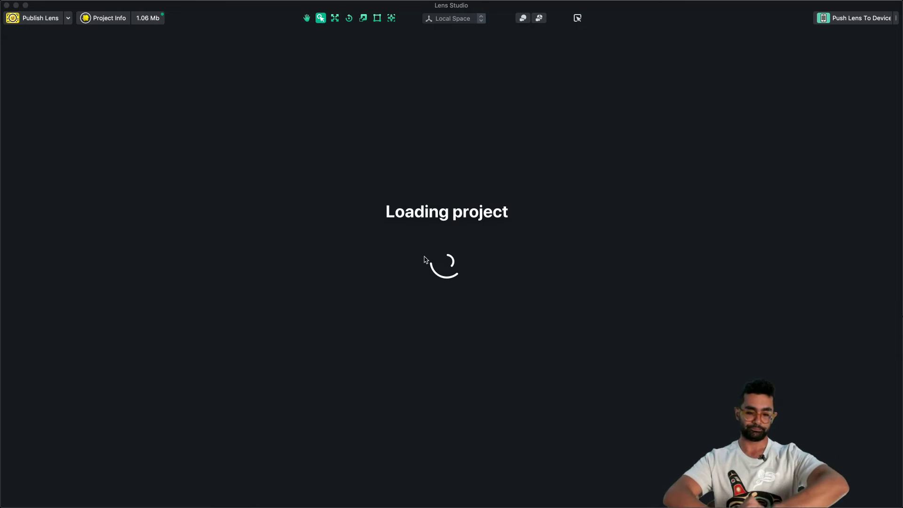
pyautogui.press('F11')
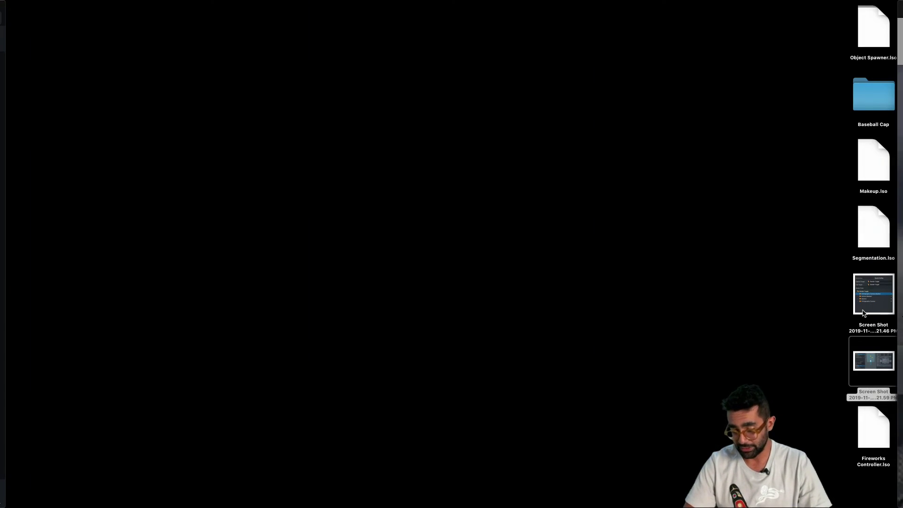
# Step: Import the exported Fireworks Controller file into the blank project's objects and enlarge the Logger to read the script errors
pyautogui.moveTo(874, 428); pyautogui.dragTo(102, 153)
pyautogui.press('F11')
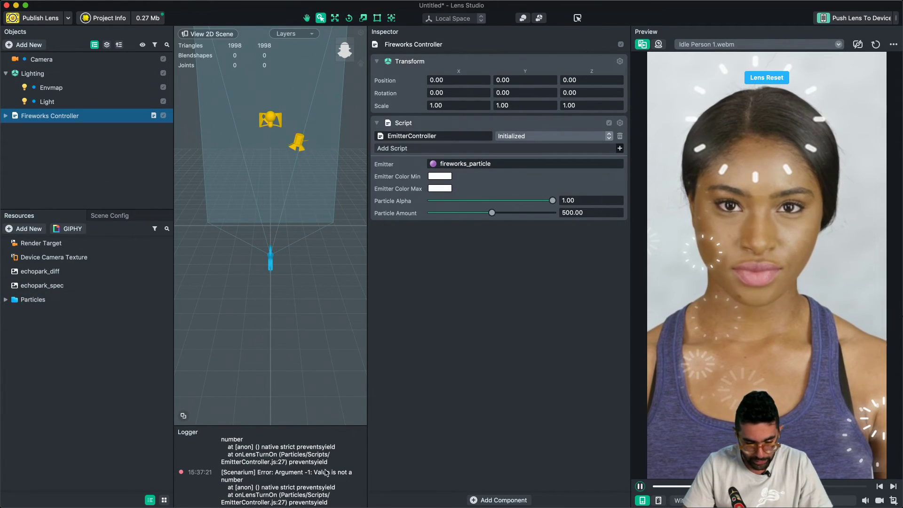
pyautogui.click(609, 124)
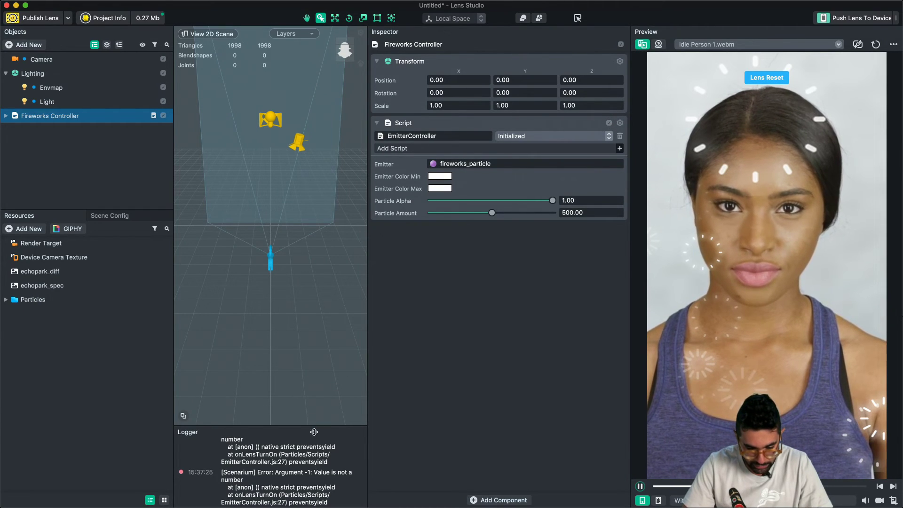
pyautogui.moveTo(315, 425); pyautogui.dragTo(315, 310)
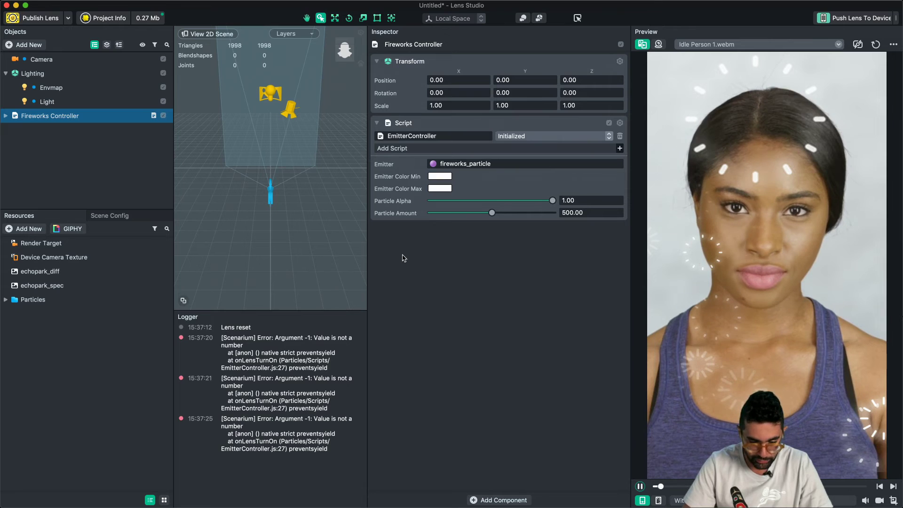
# Step: Locate the Fireworks Controller's EmitterController script in the project resources and open it in the external code editor
pyautogui.click(434, 140)
pyautogui.click(453, 154)
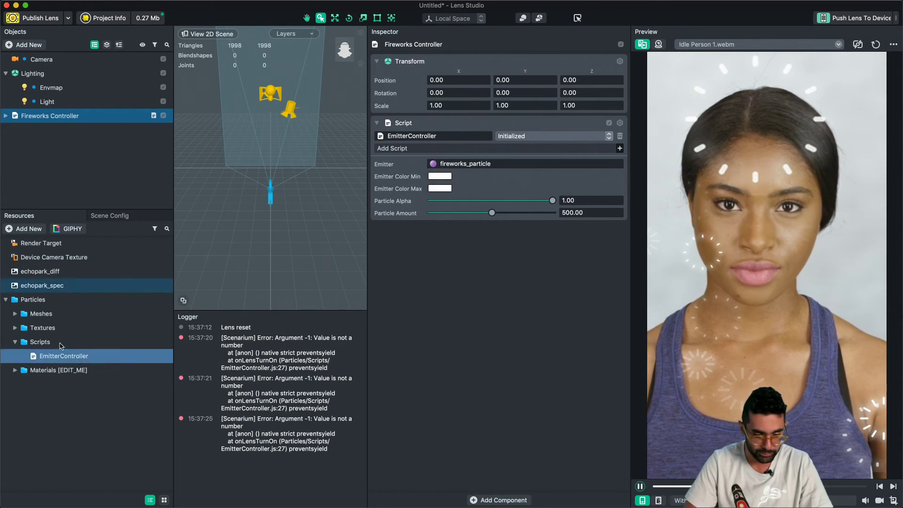
pyautogui.doubleClick(58, 357)
pyautogui.click(520, 261)
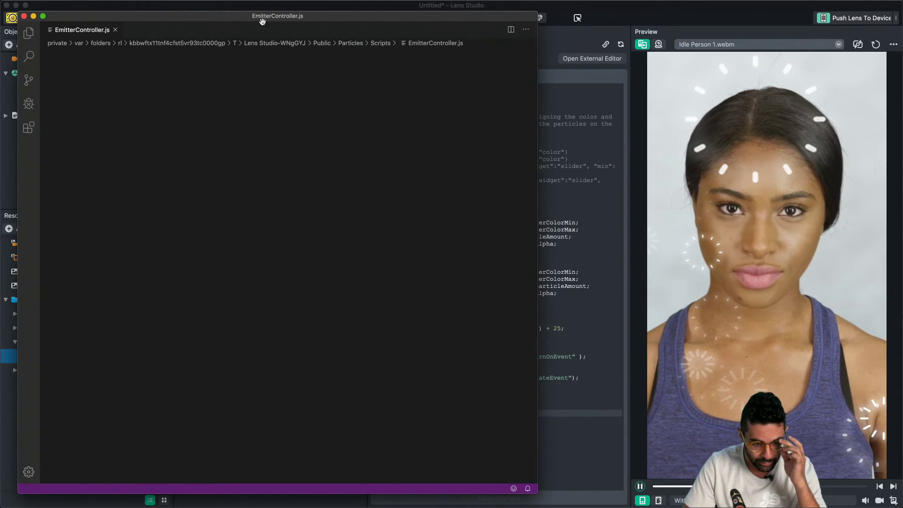
pyautogui.moveTo(260, 20); pyautogui.dragTo(502, 26)
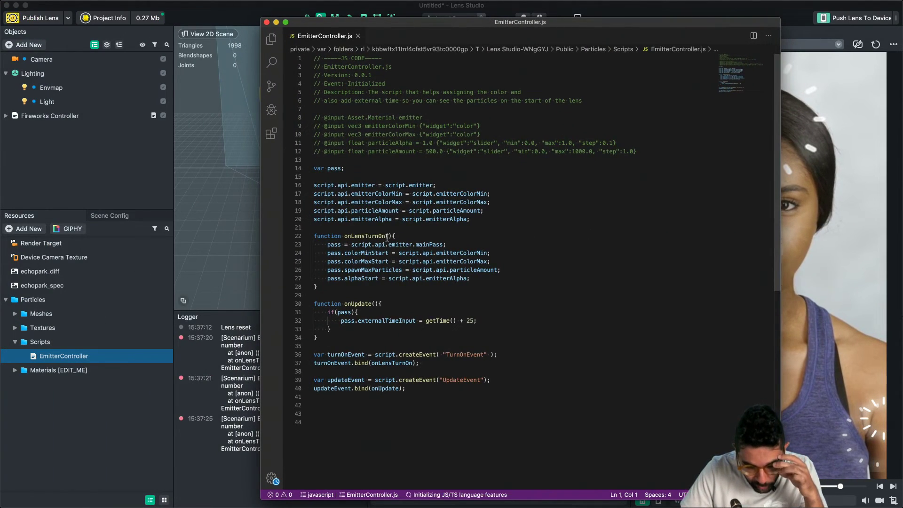
# Step: Comment out all five lines inside the script's onLensTurnOn function, return to Lens Studio and clear the Logger
pyautogui.click(355, 279)
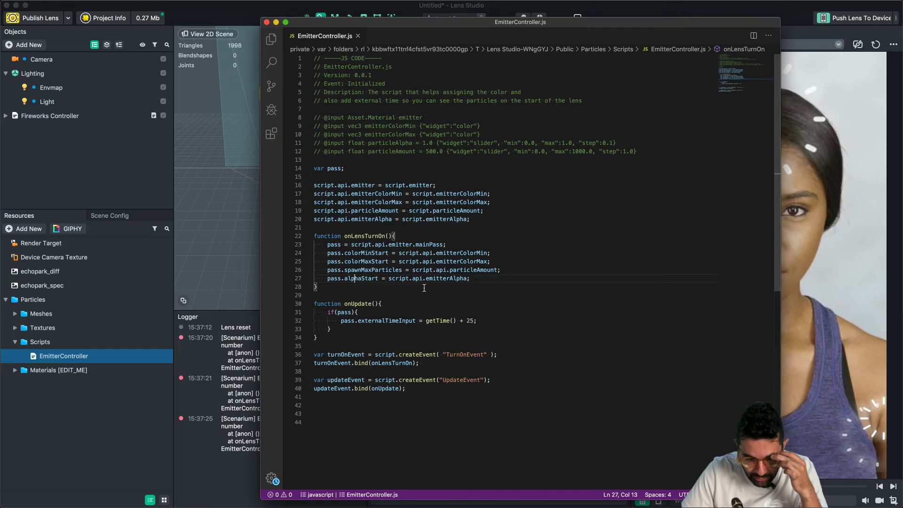
pyautogui.moveTo(479, 277); pyautogui.dragTo(329, 247)
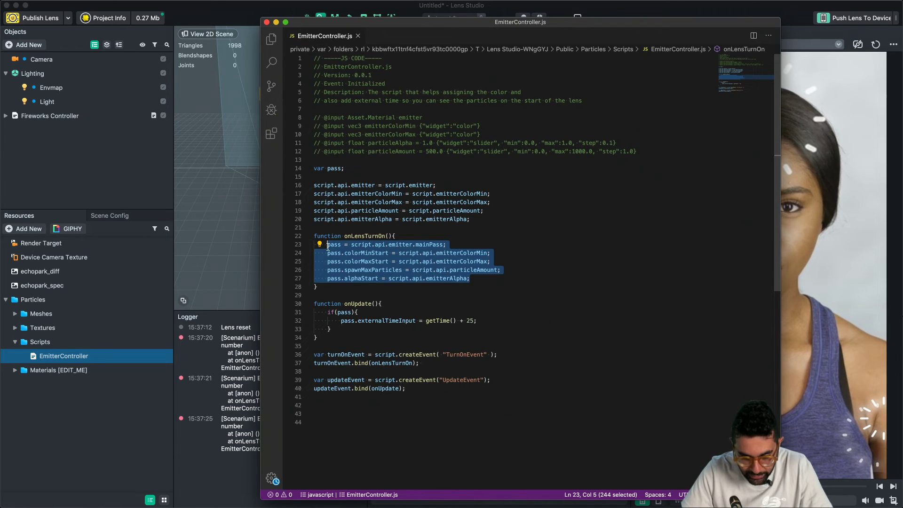
pyautogui.press('super+slash')
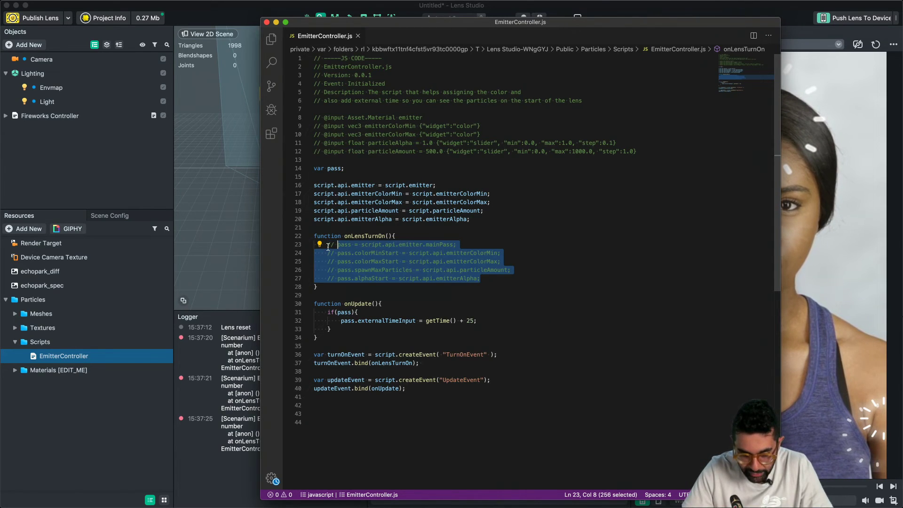
pyautogui.click(226, 285)
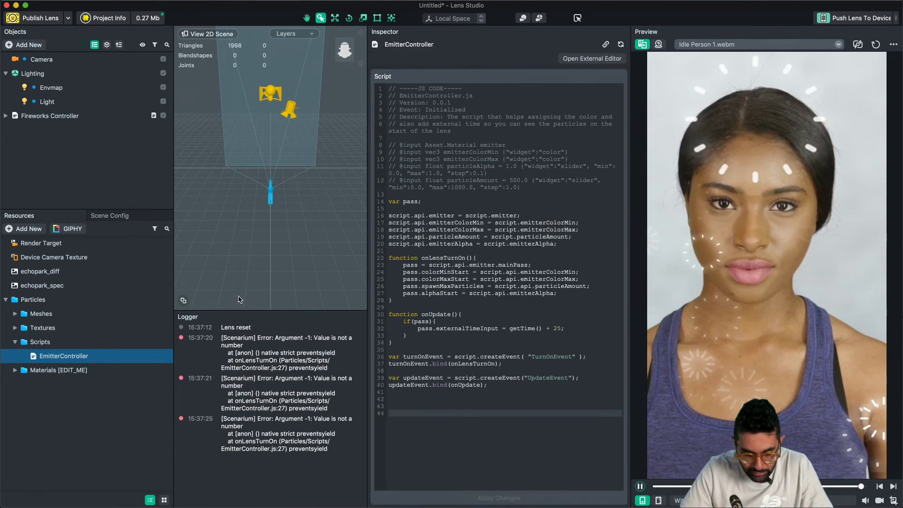
pyautogui.rightClick(264, 391)
pyautogui.click(282, 394)
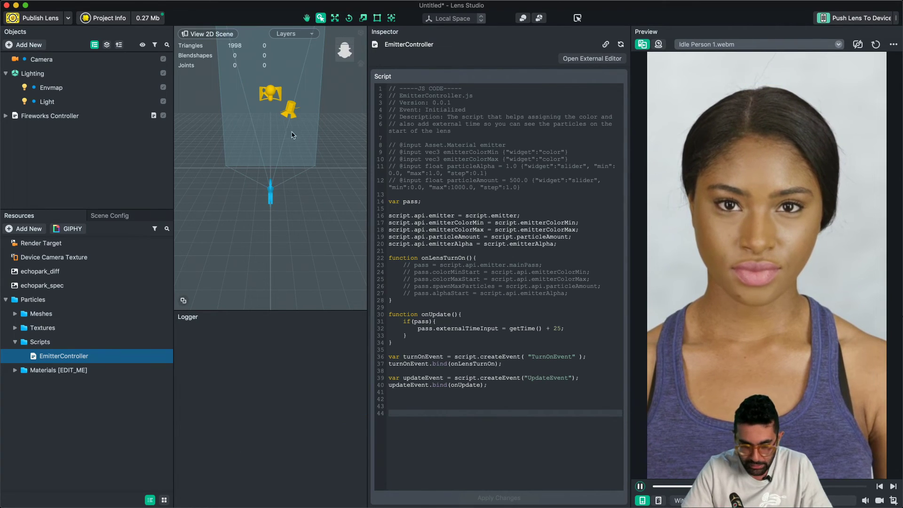
# Step: Locate the fireworks_particle material assigned to the Firework Particle object in the project resources
pyautogui.click(49, 115)
pyautogui.click(6, 116)
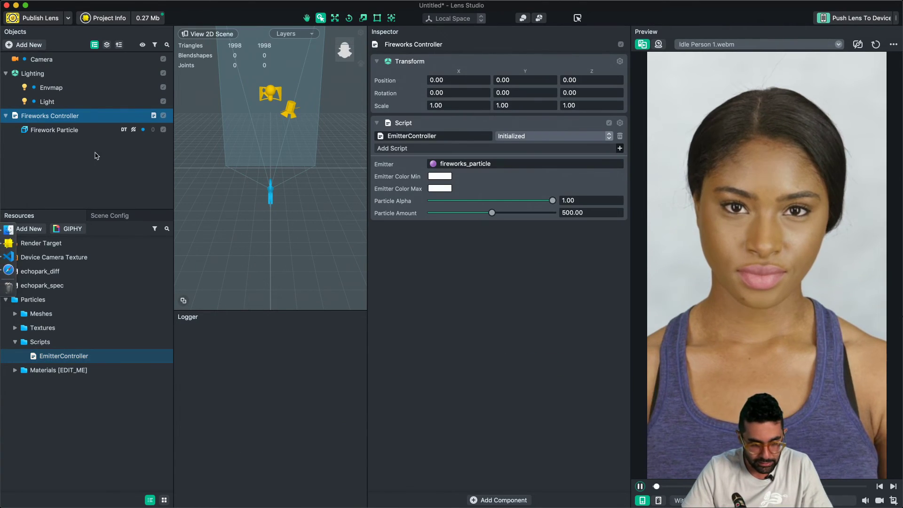
pyautogui.click(75, 130)
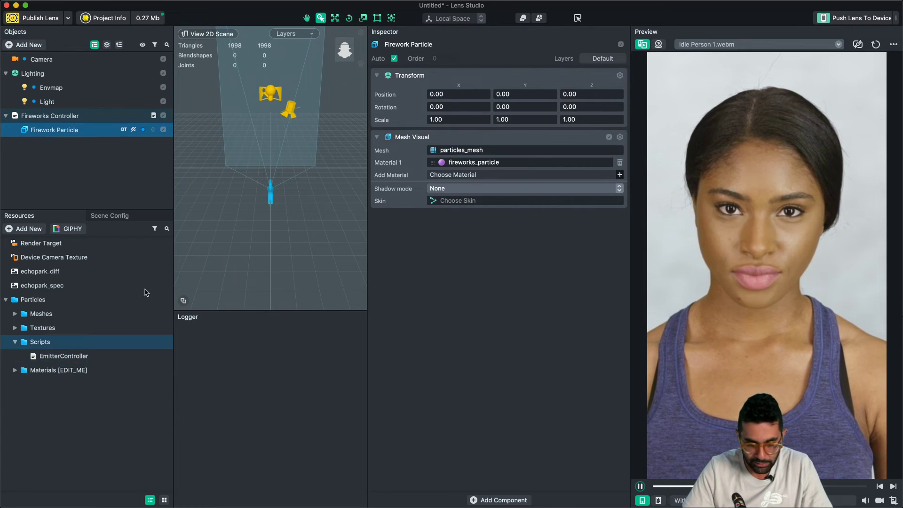
pyautogui.rightClick(465, 165)
pyautogui.click(480, 182)
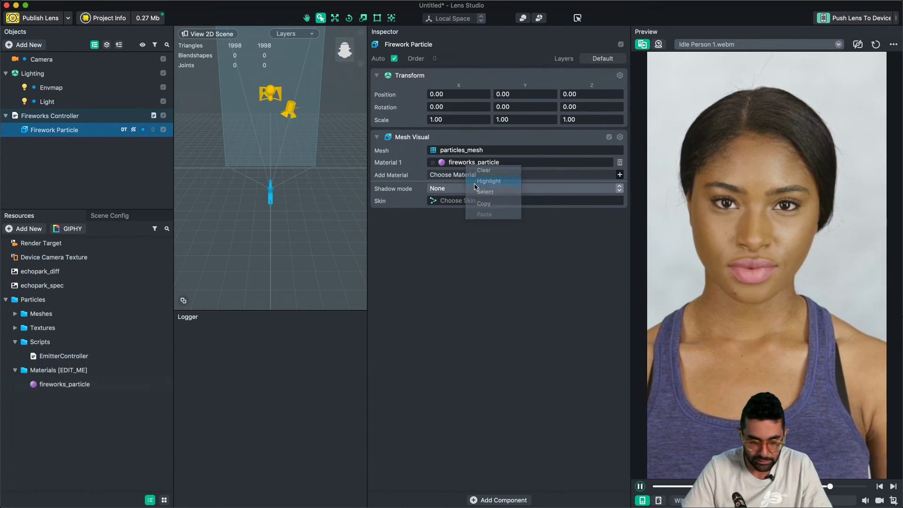
pyautogui.scroll(-5, 287, 170)
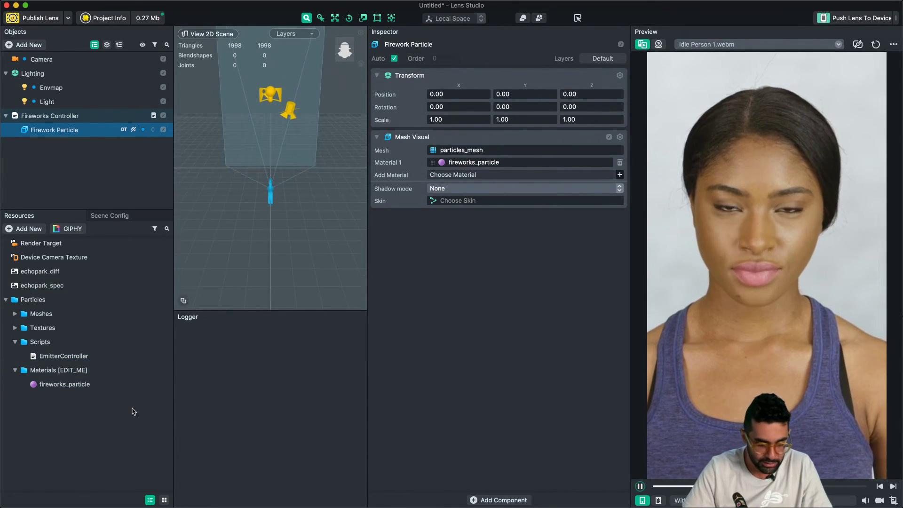
# Step: Set the fireworks_particle material's Particle Count amount to 498 and turn off External Time
pyautogui.click(65, 384)
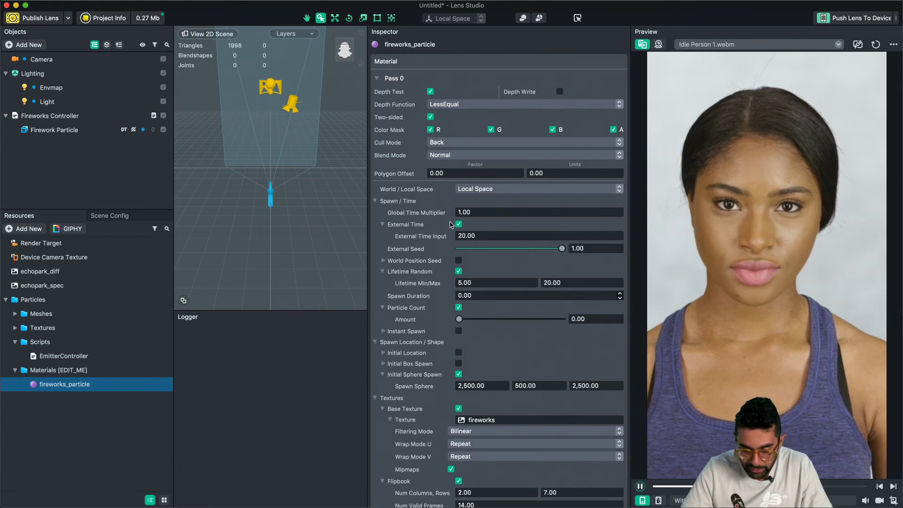
pyautogui.moveTo(462, 322); pyautogui.dragTo(511, 322)
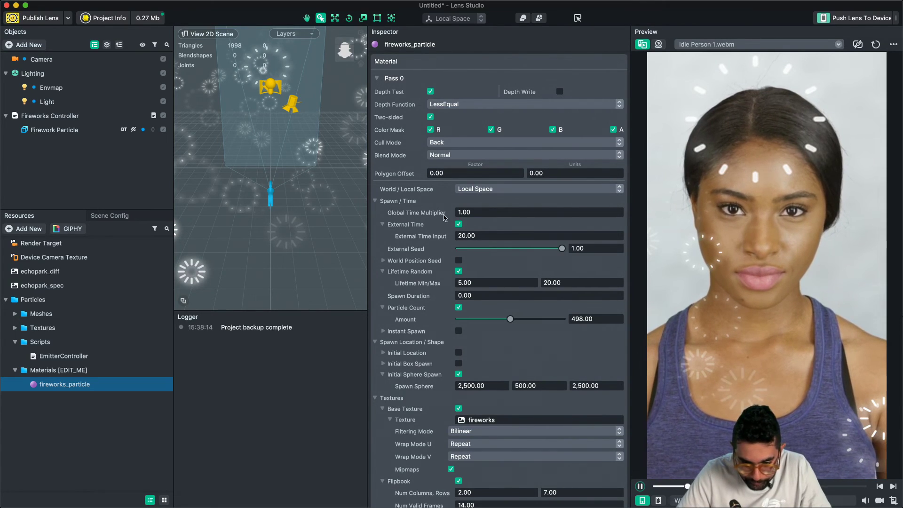
pyautogui.click(459, 226)
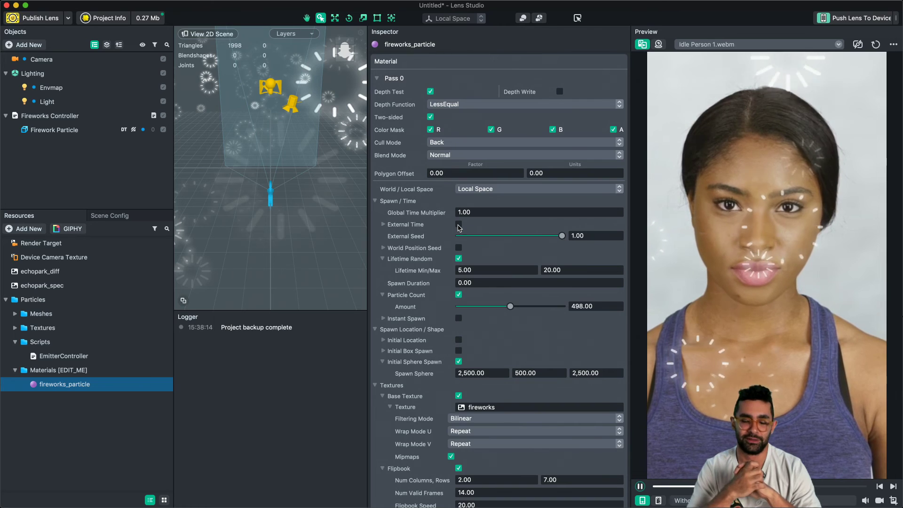
# Step: Delete the Script component from the Fireworks Controller object
pyautogui.click(50, 116)
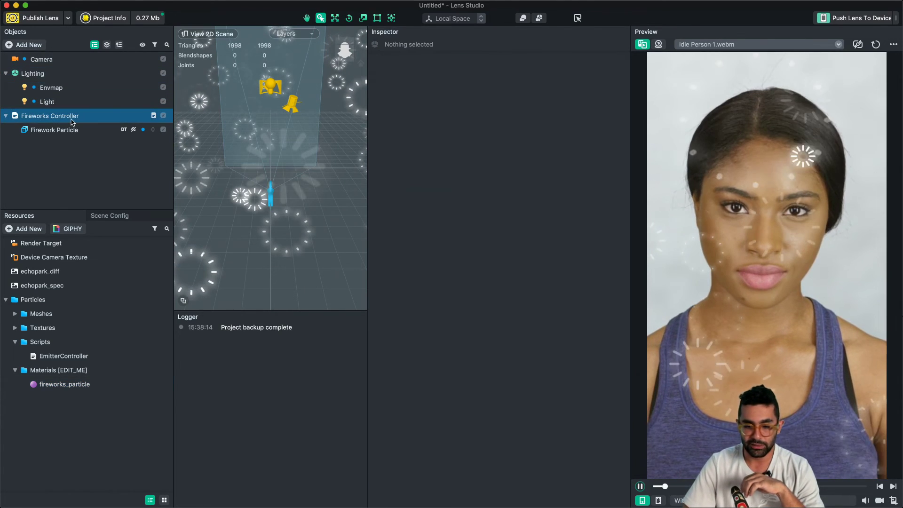
pyautogui.click(621, 123)
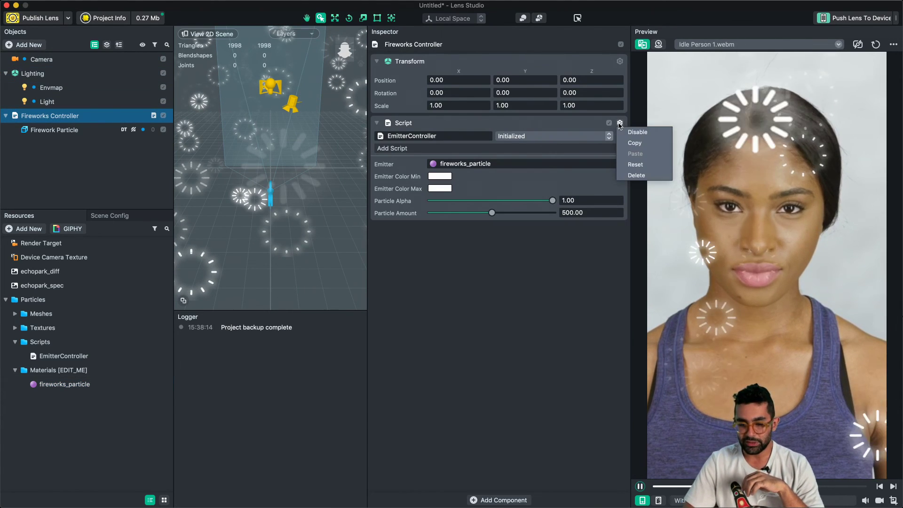
pyautogui.click(637, 175)
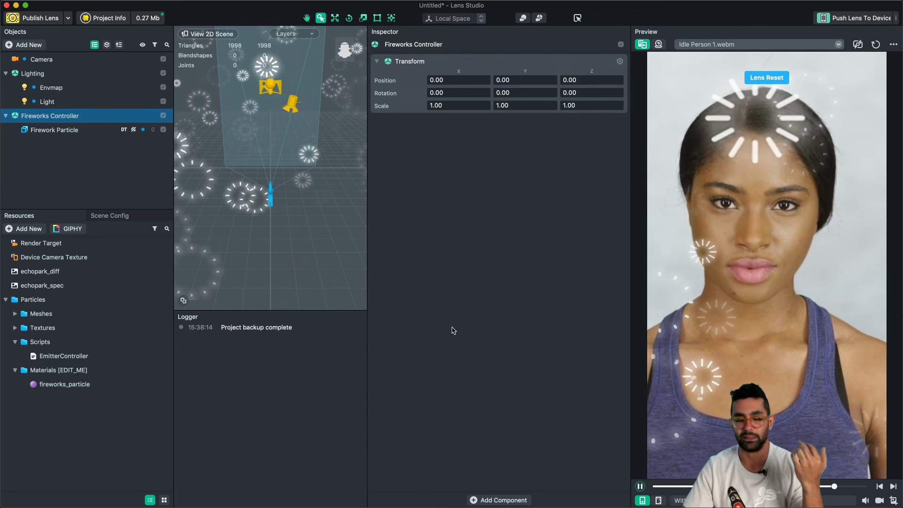
# Step: Enable External Time on the fireworks_particle material and disable it again to compare the particle motion
pyautogui.click(66, 130)
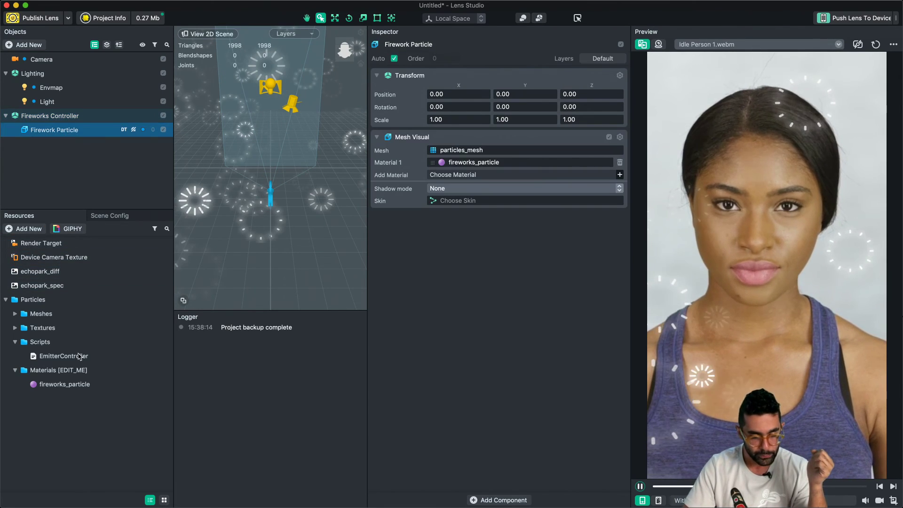
pyautogui.click(79, 384)
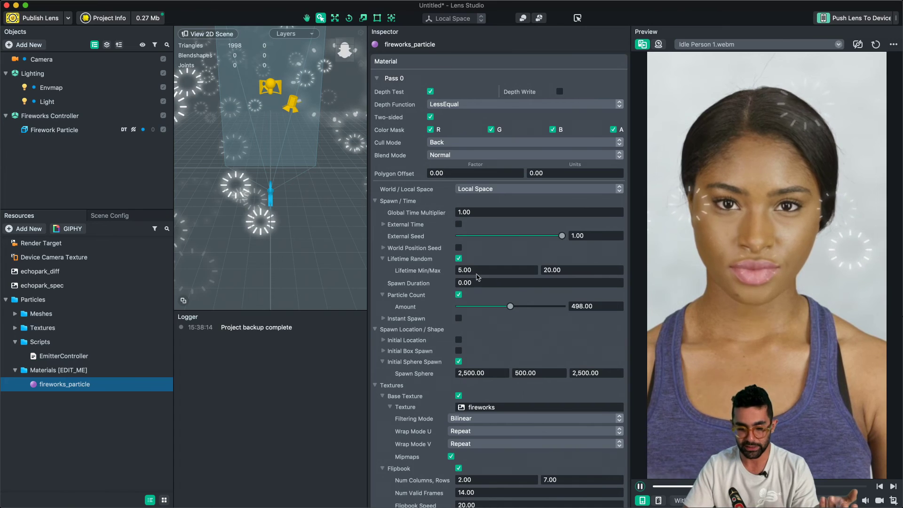
pyautogui.click(459, 225)
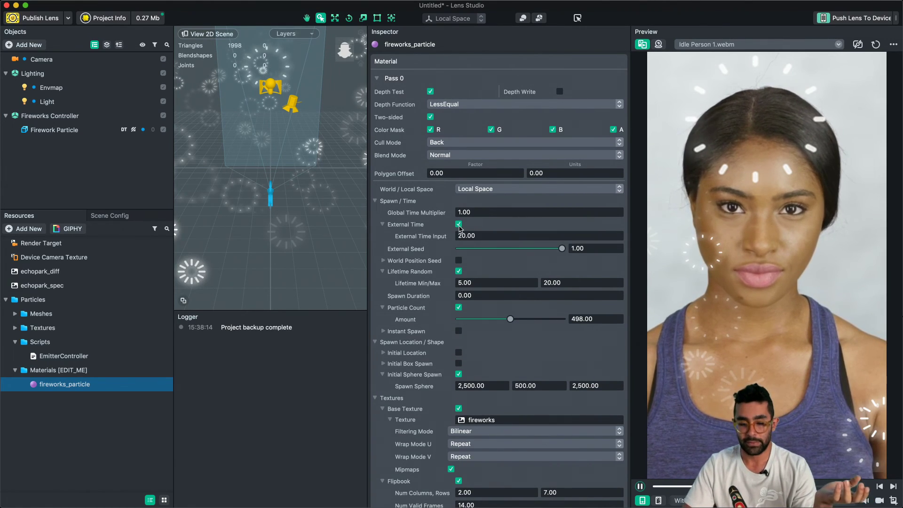
pyautogui.click(458, 224)
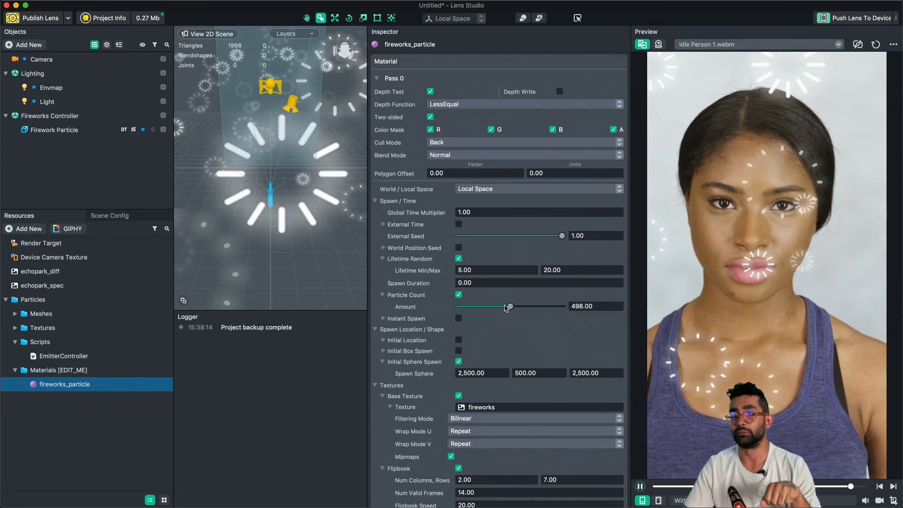
# Step: Lower the fireworks_particle material's Particle Count amount to 0 and raise it to 1,000
pyautogui.moveTo(506, 307); pyautogui.dragTo(459, 307)
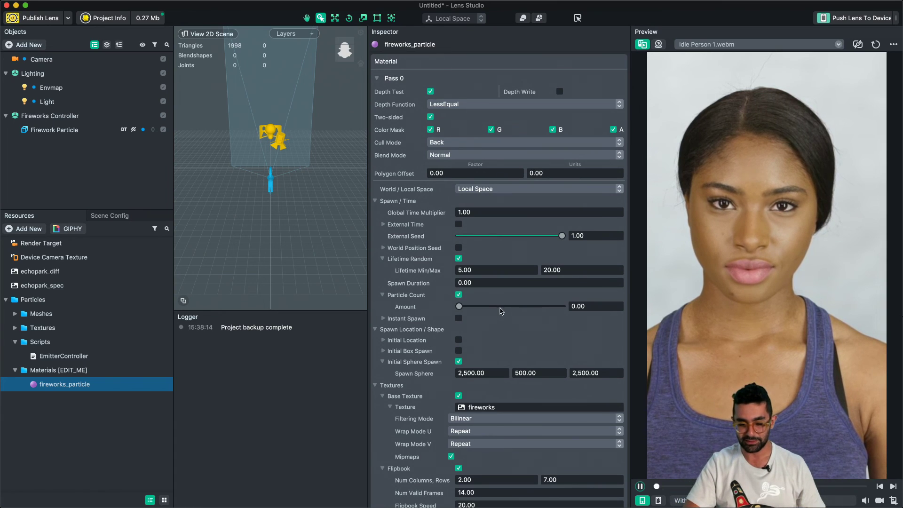
pyautogui.moveTo(531, 307); pyautogui.dragTo(565, 306)
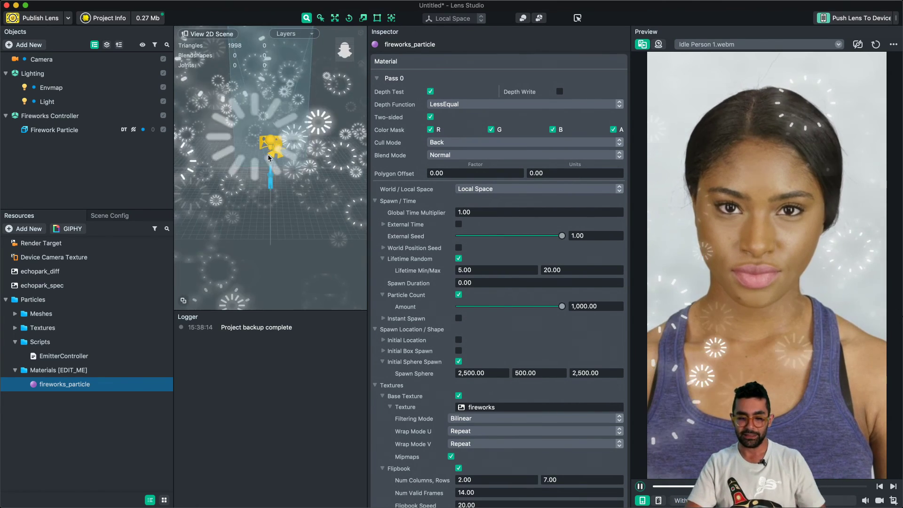
pyautogui.scroll(-5, 269, 158)
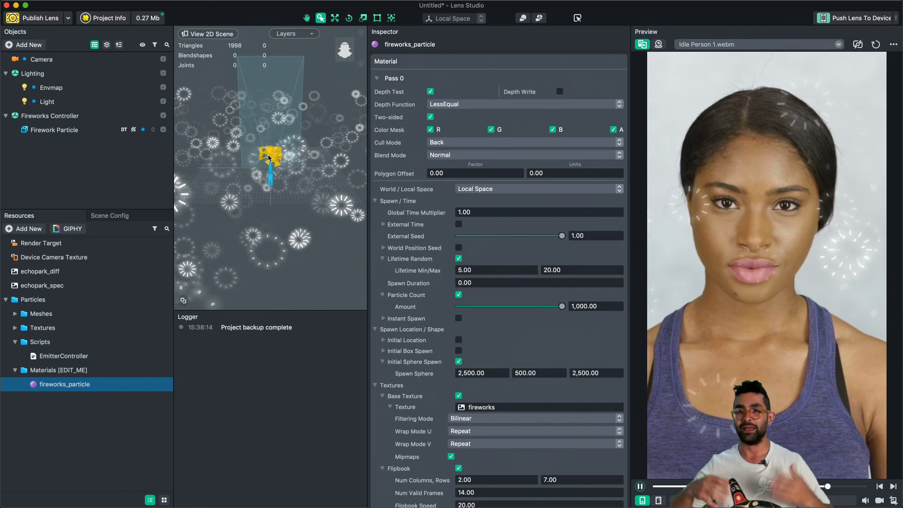